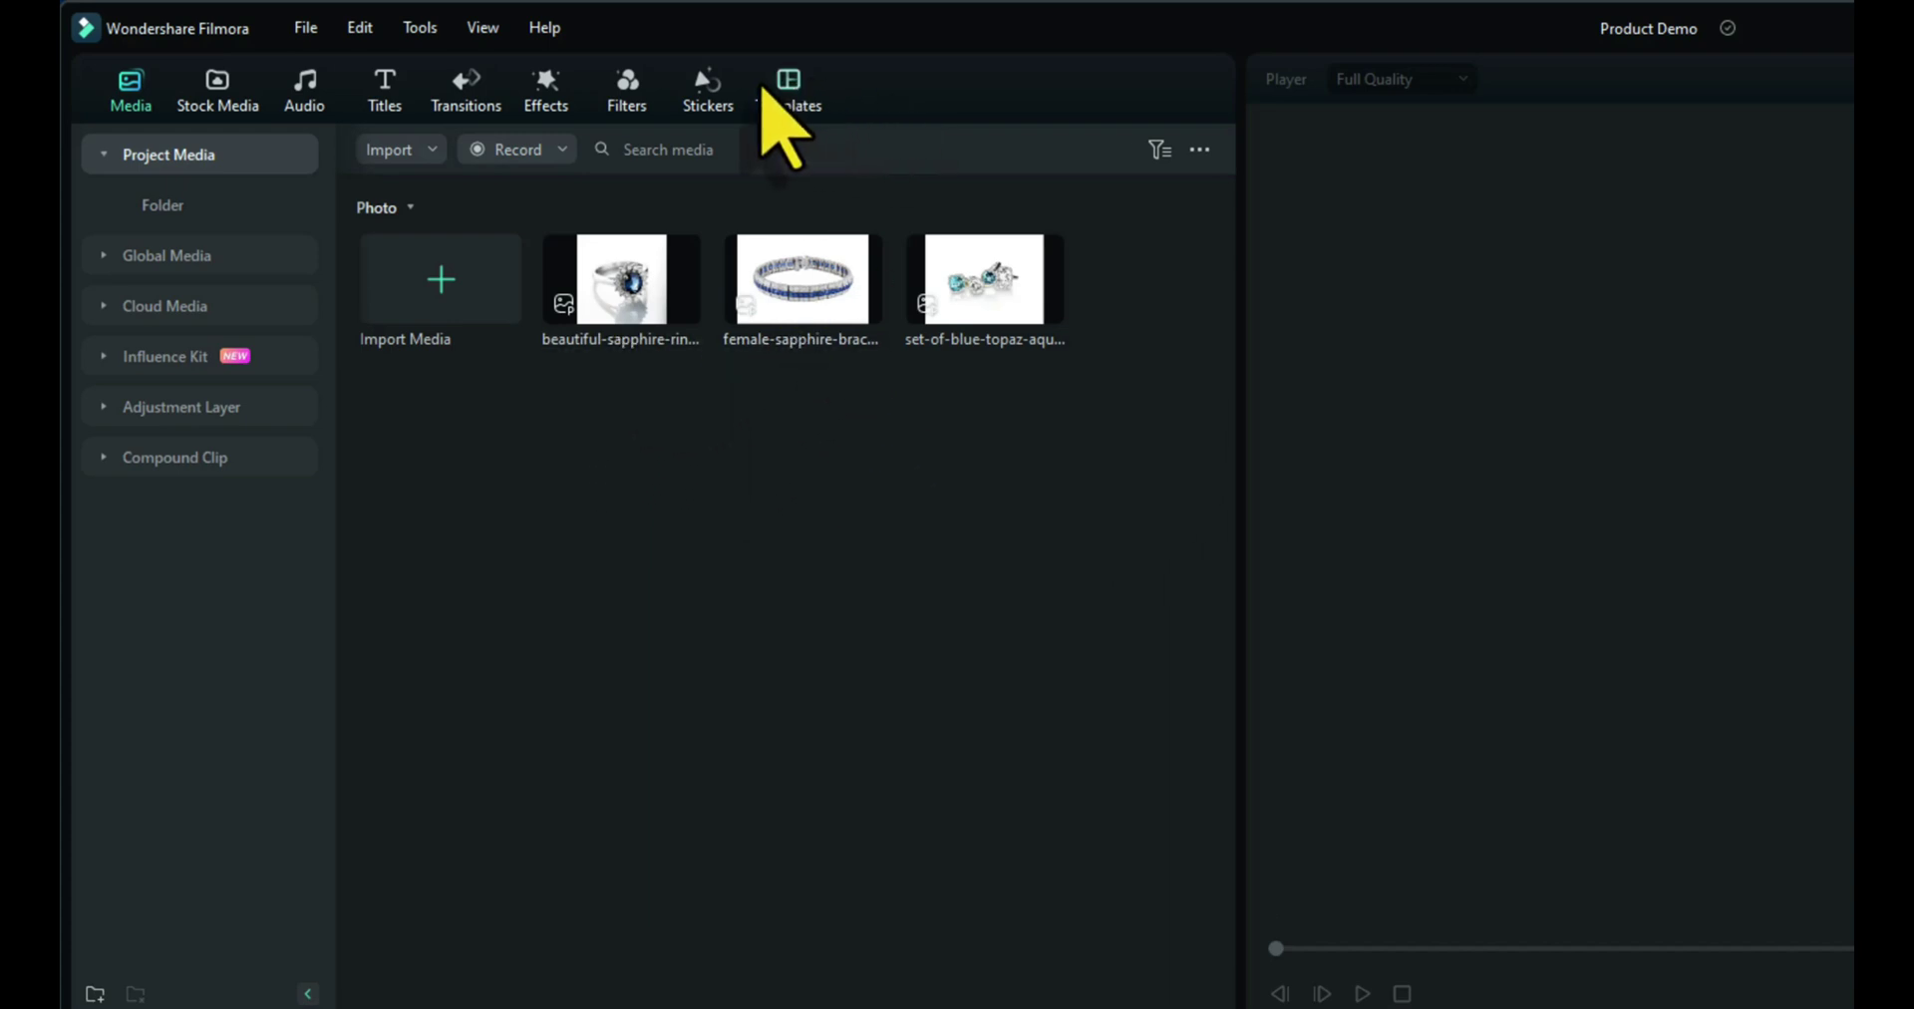
# Search the template library for 'jew' to find jewelry templates.
pyautogui.click(155, 259)
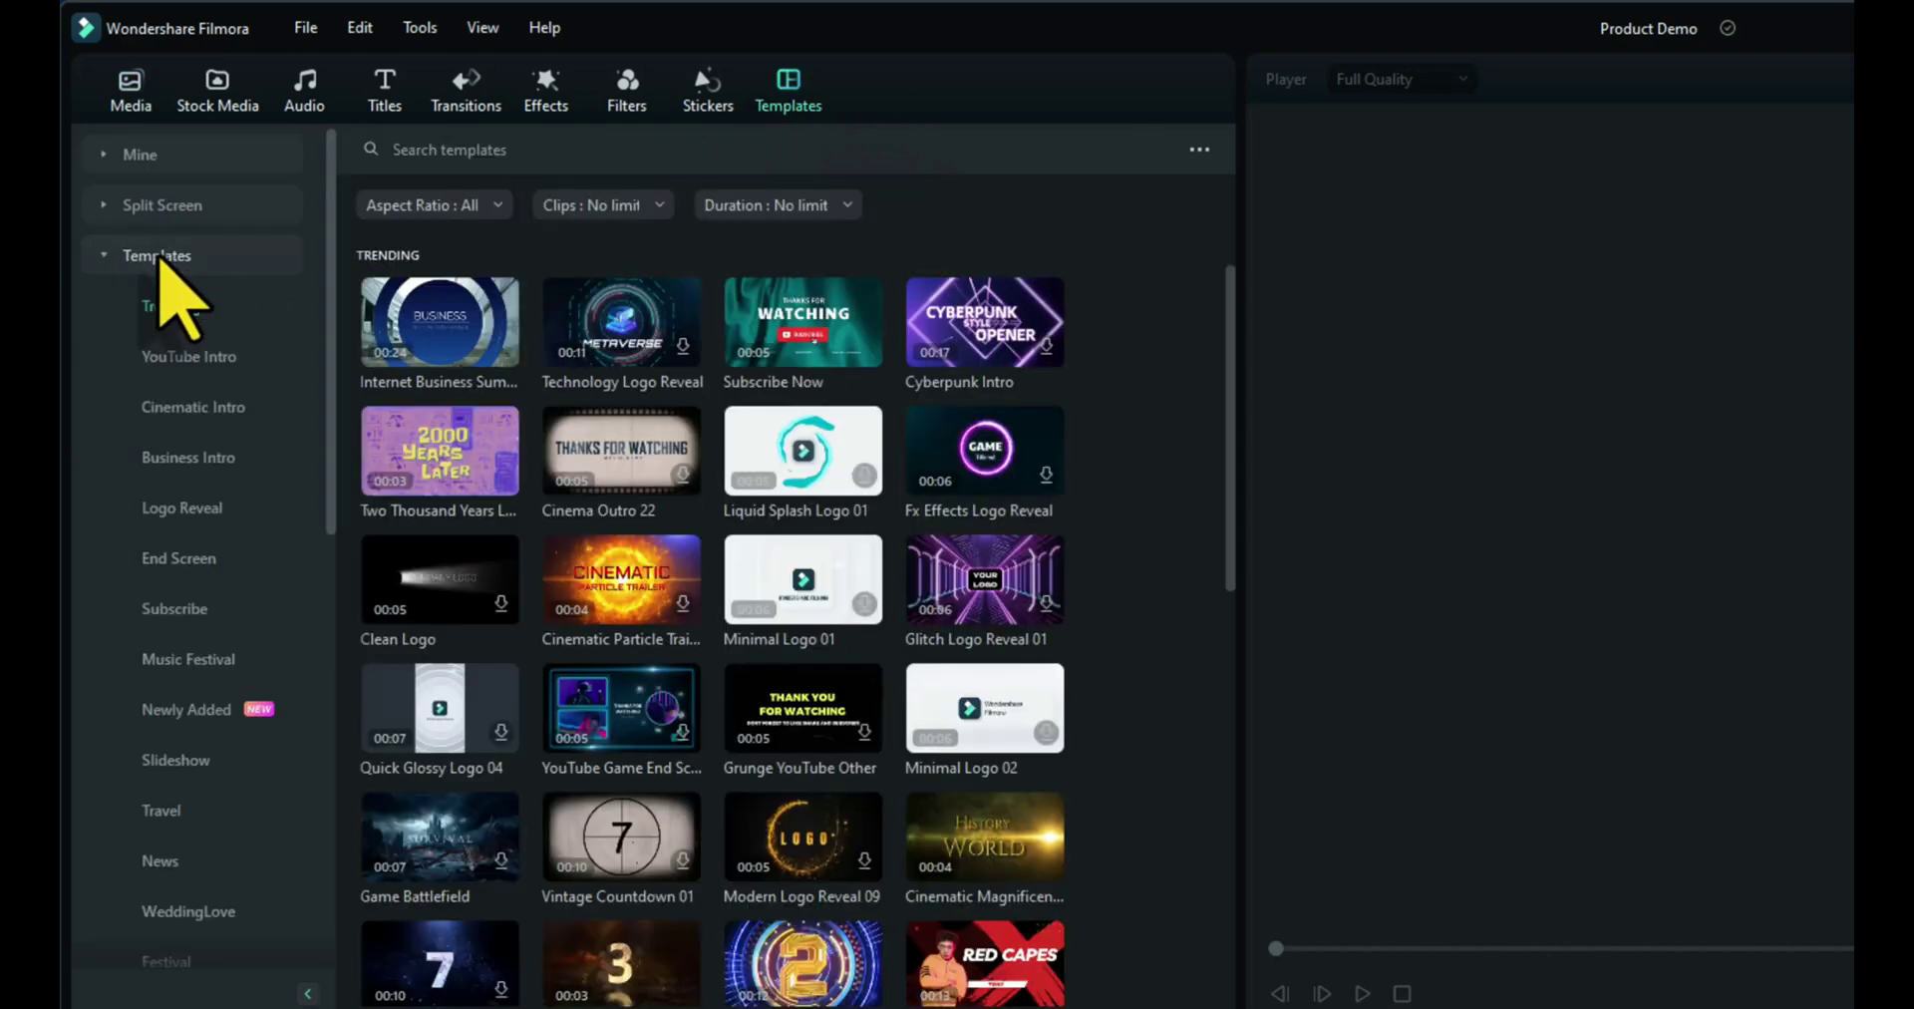
pyautogui.click(533, 152)
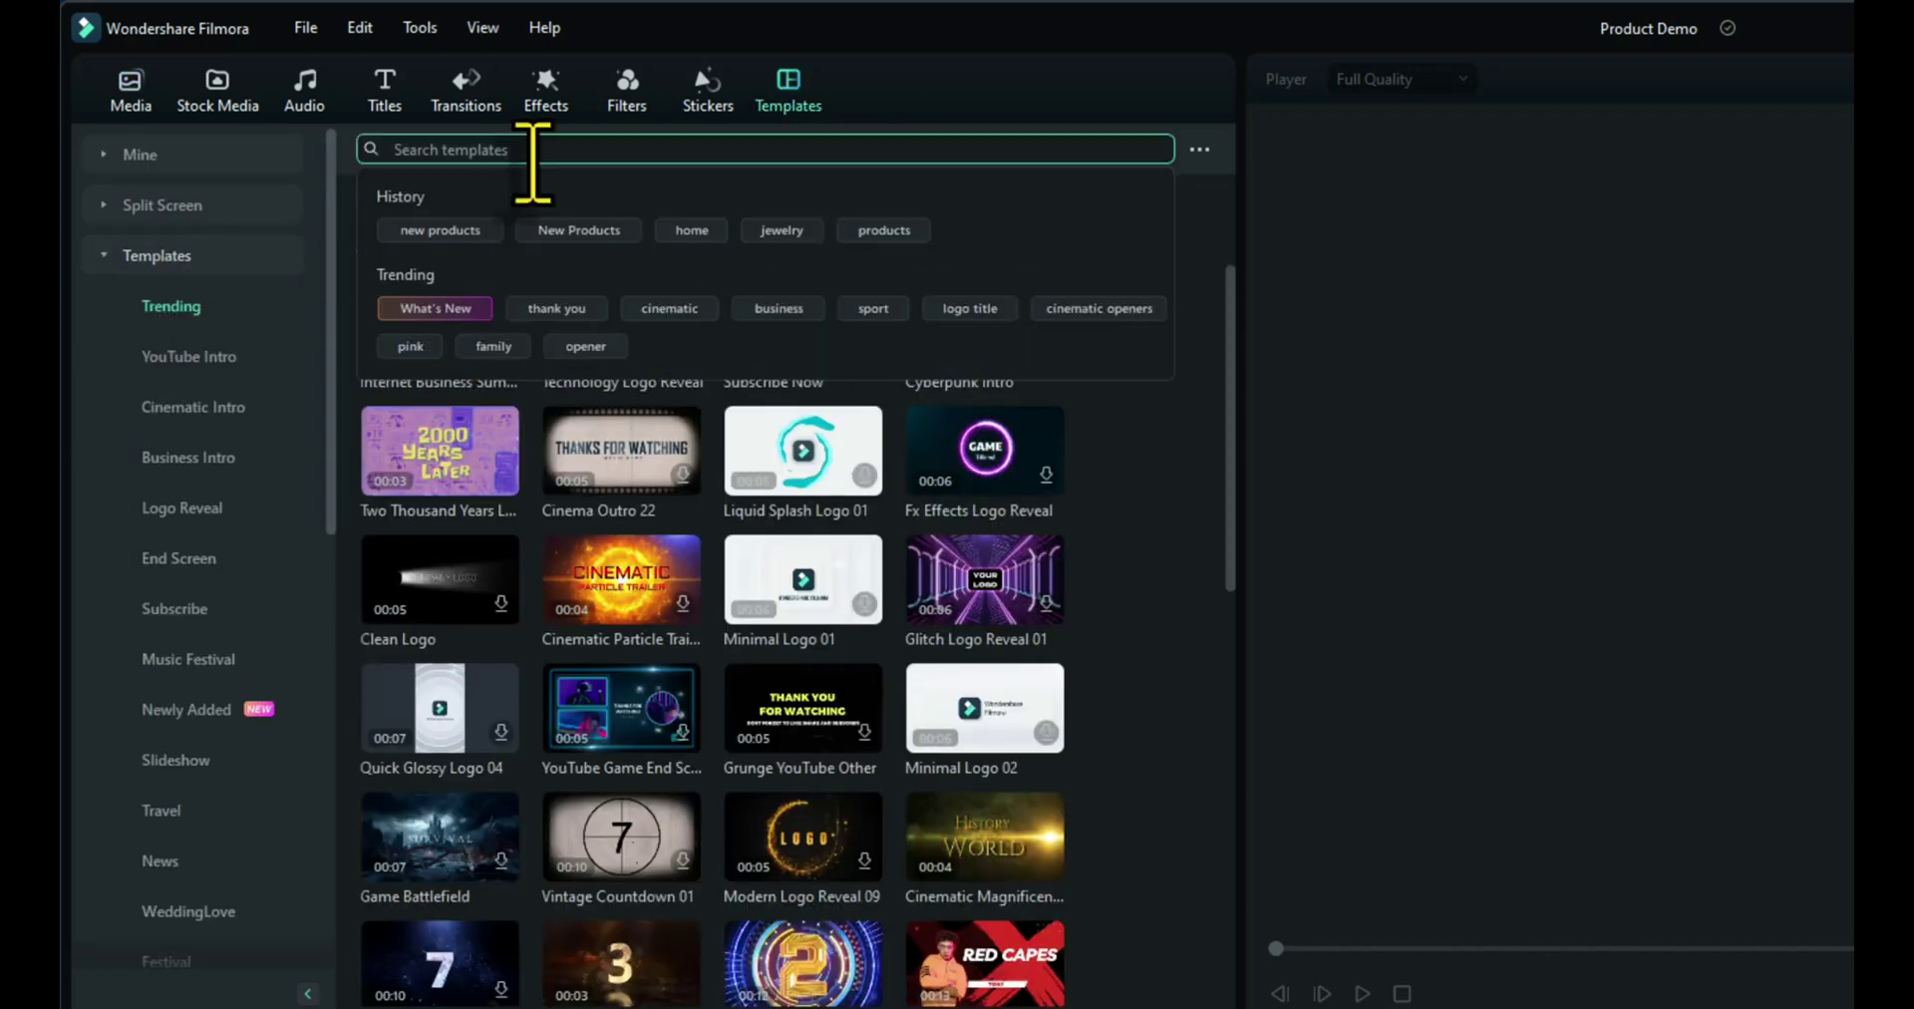
pyautogui.write('jewelry')
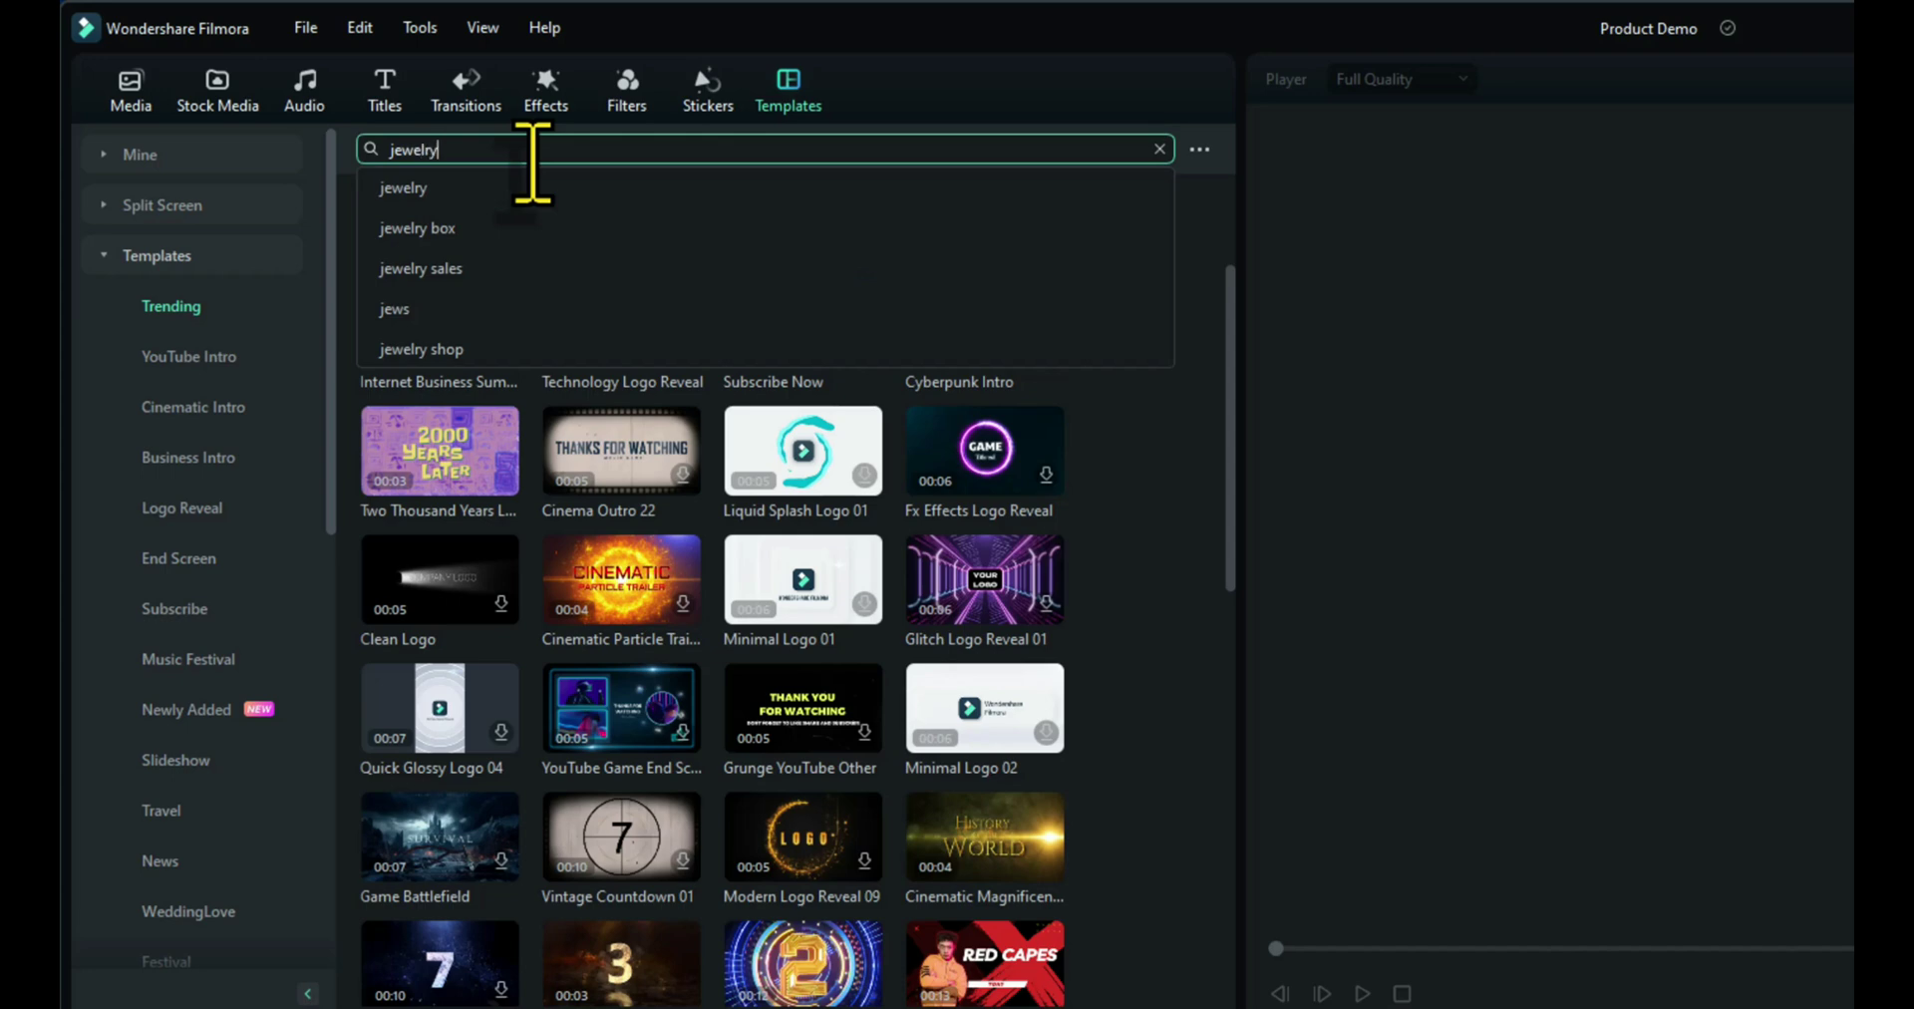
pyautogui.press('Return')
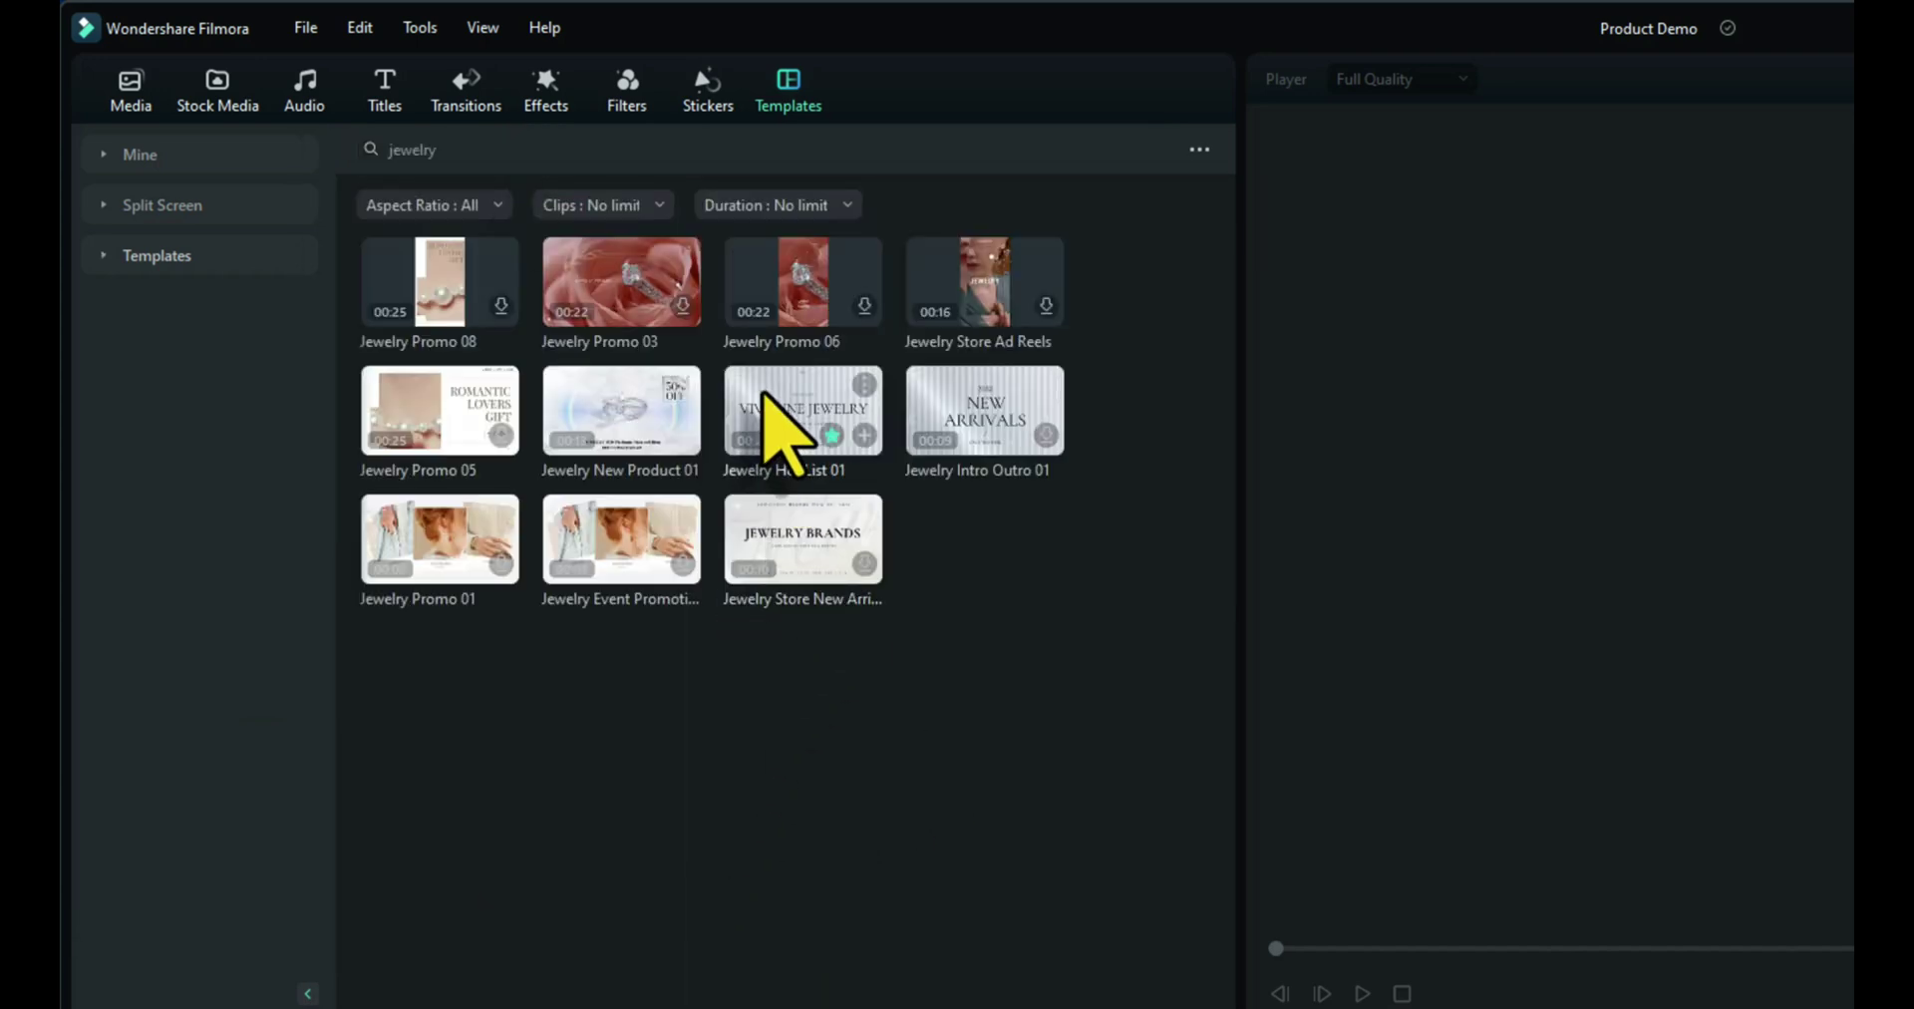
# Add the Jewelry Hot List 01 template to the Video 1 track and play it.
pyautogui.moveTo(799, 419)
pyautogui.moveTo(799, 419); pyautogui.dragTo(204, 982)
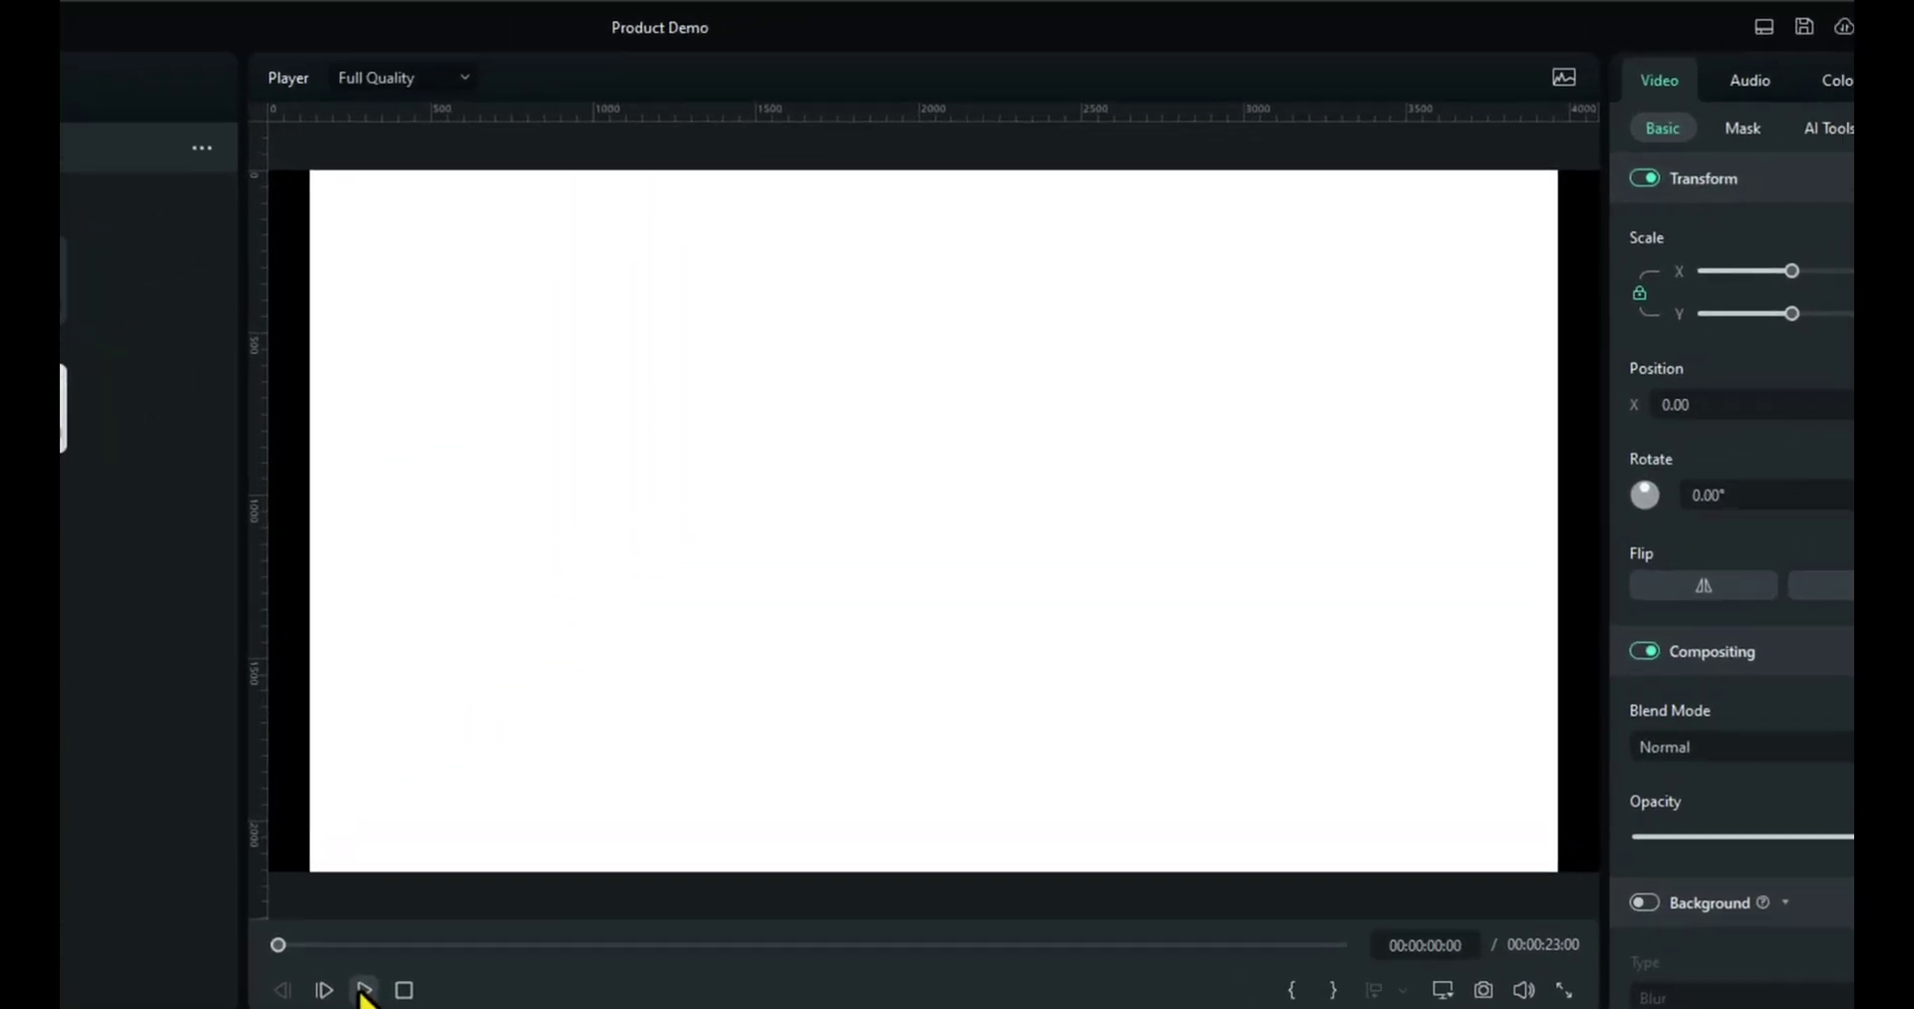
pyautogui.click(364, 990)
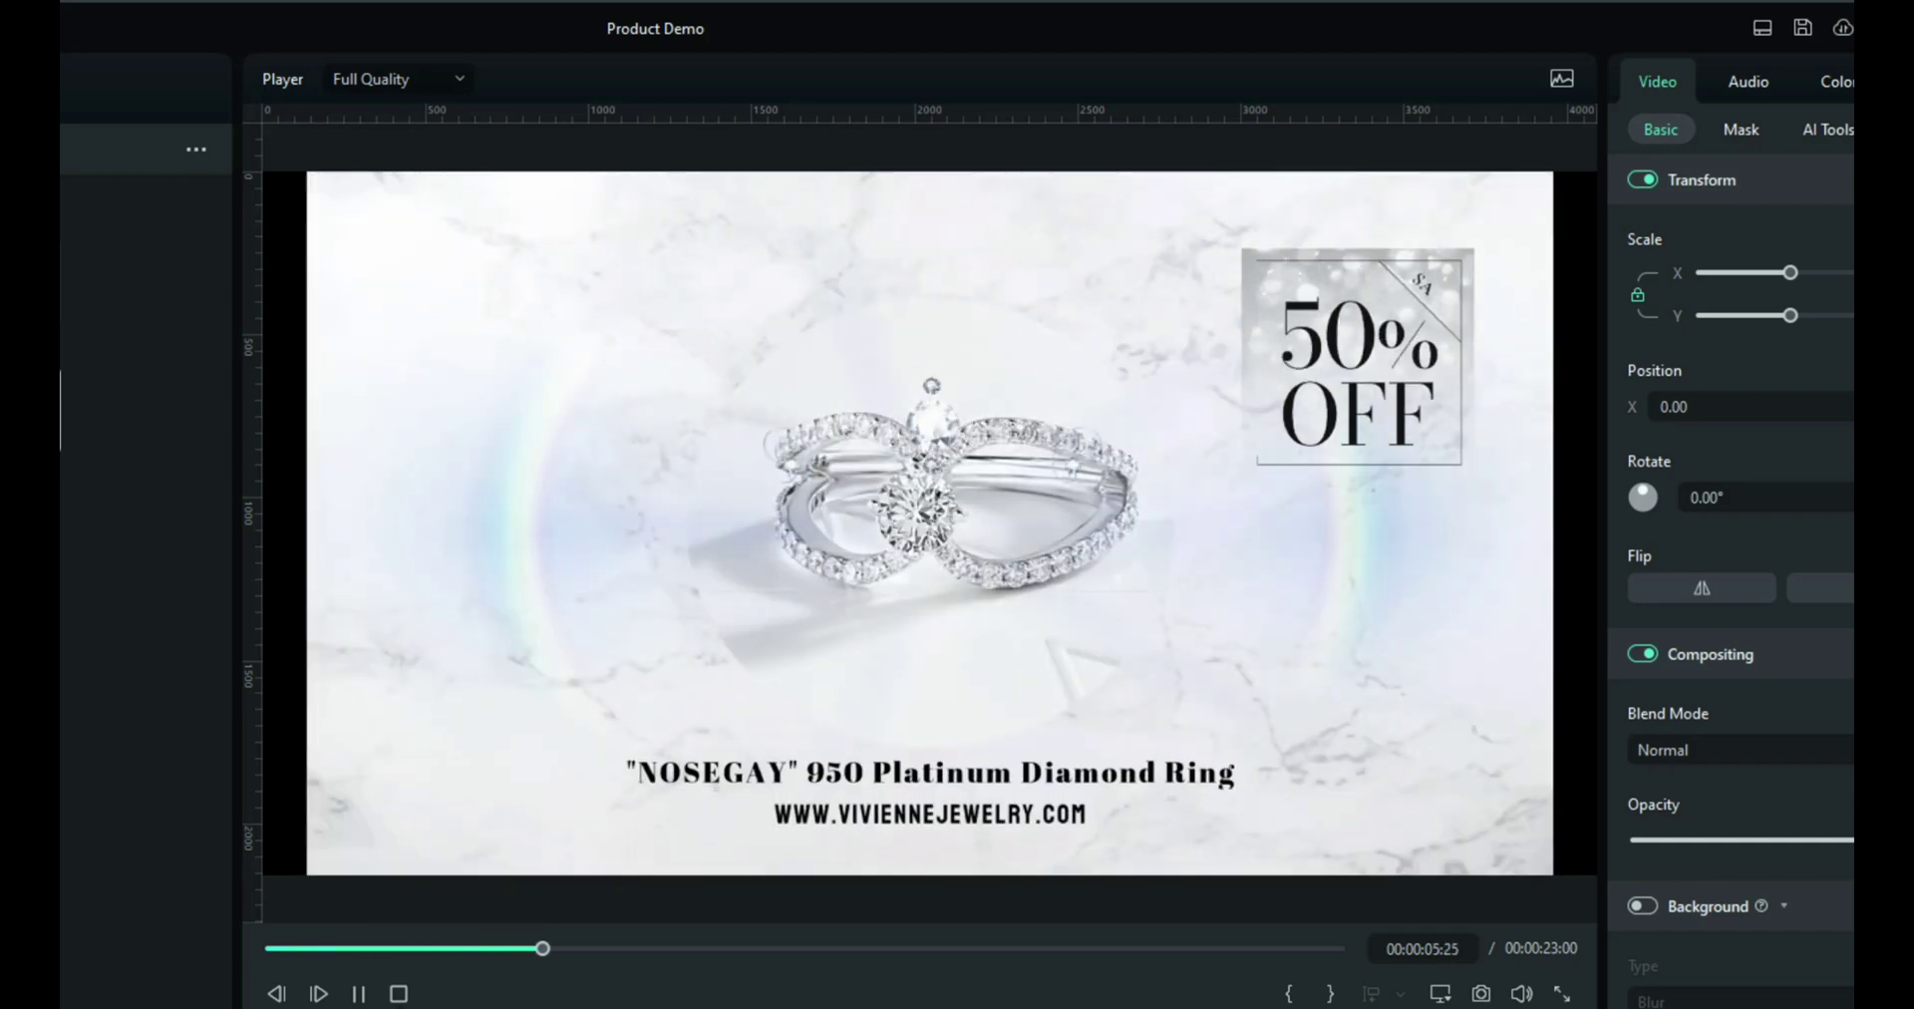
# Expand the Jewelry Hot List 01 template into editable clips, scrub to the NOSEGAY scene, then show project media.
pyautogui.click(399, 993)
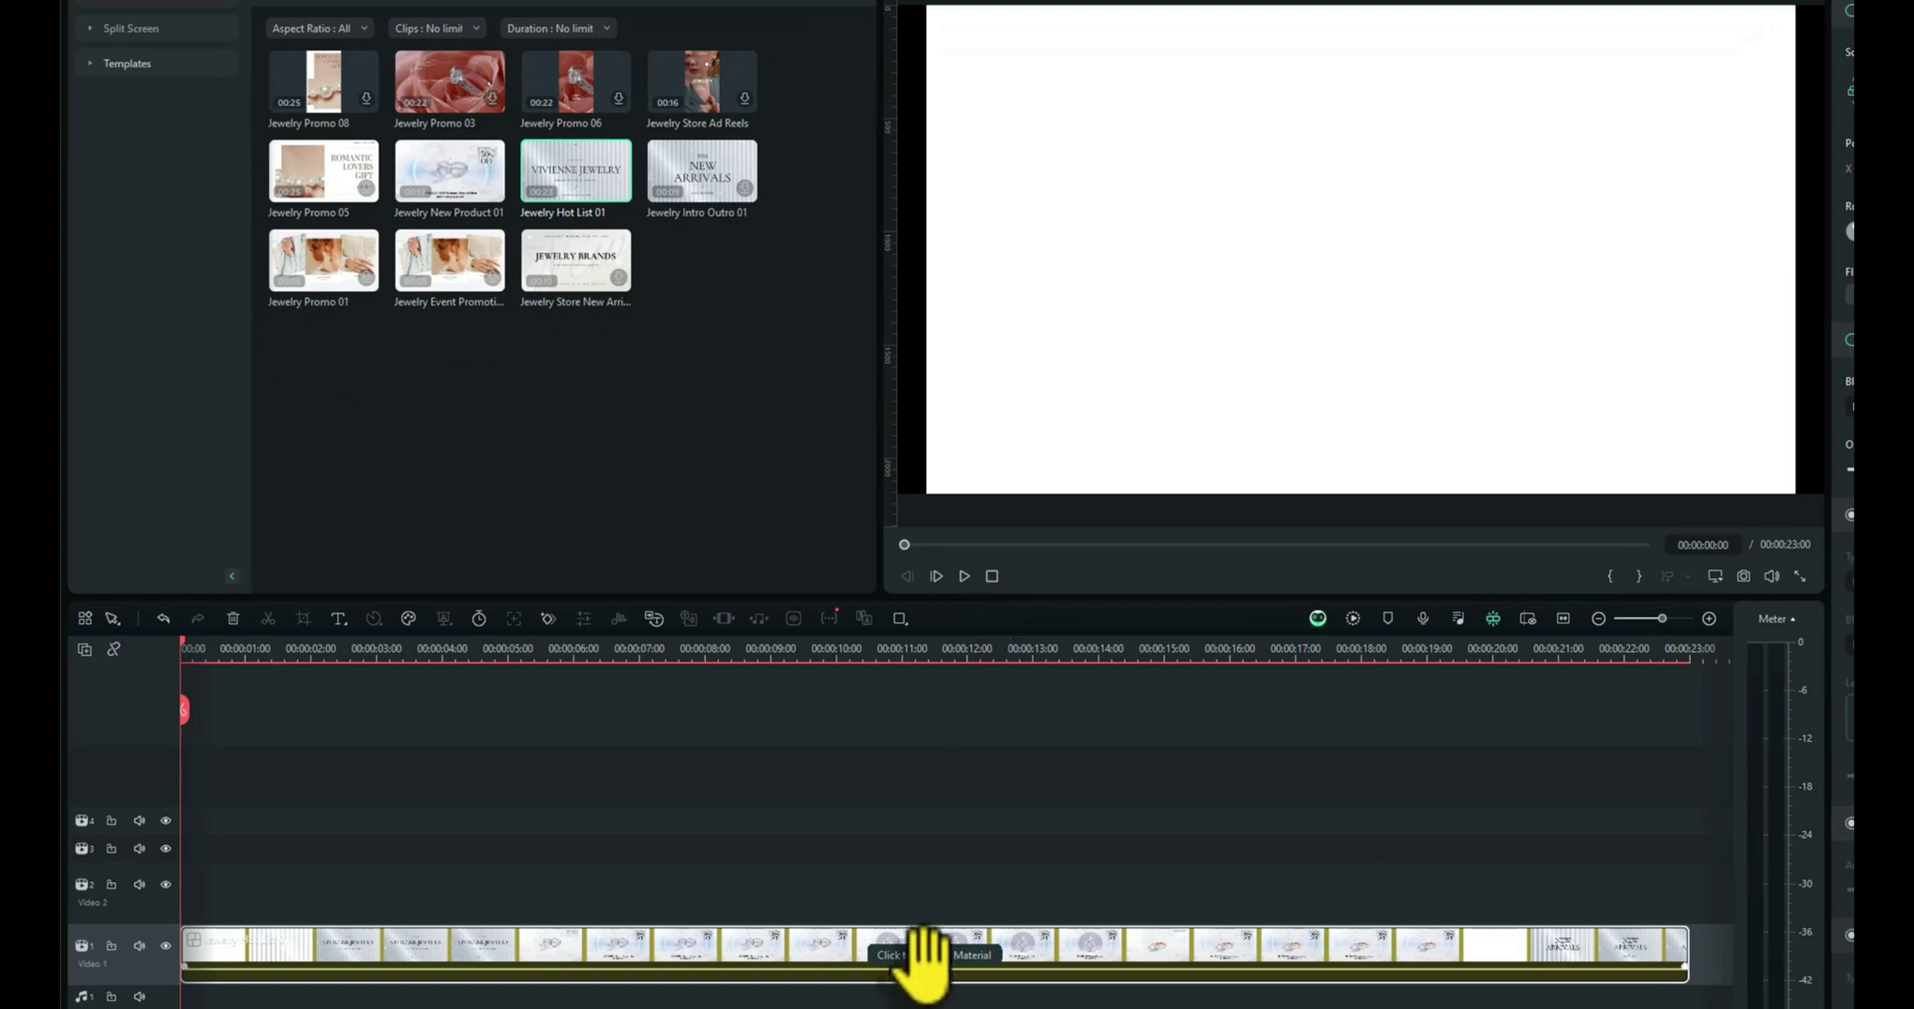
pyautogui.click(925, 957)
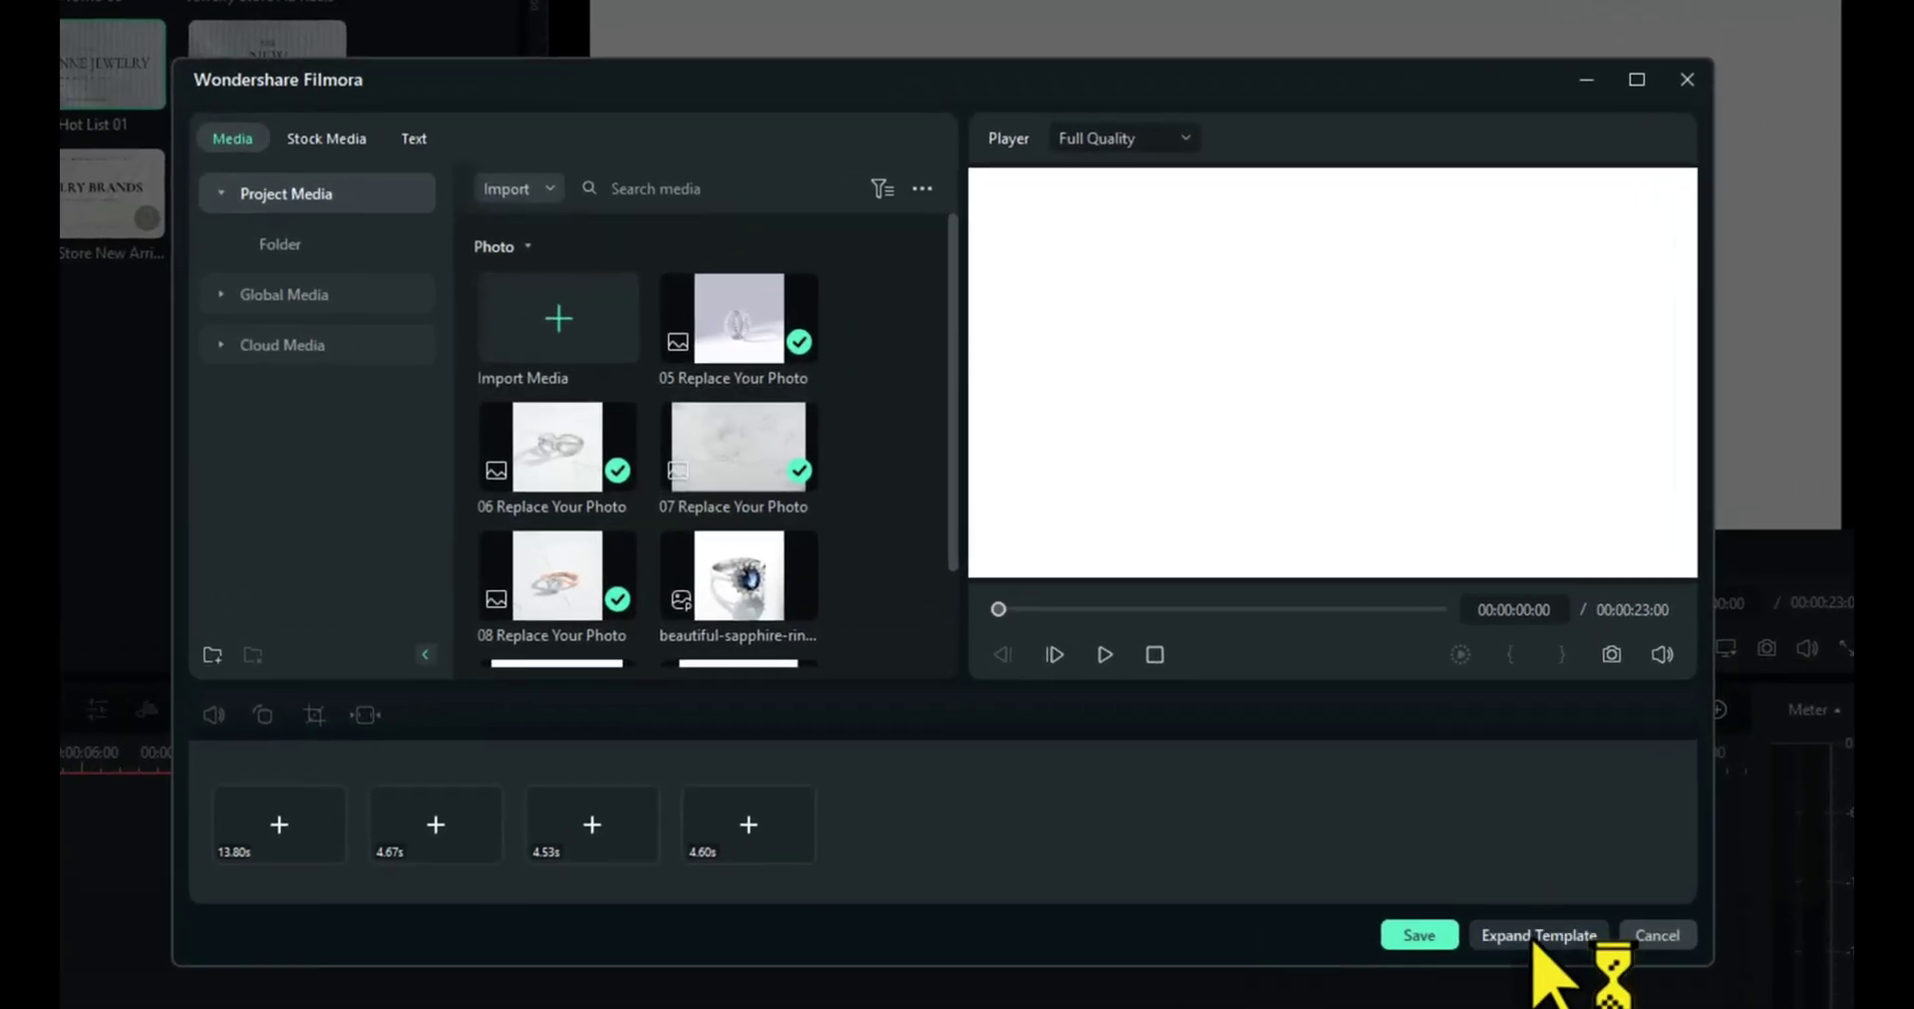
pyautogui.click(1536, 937)
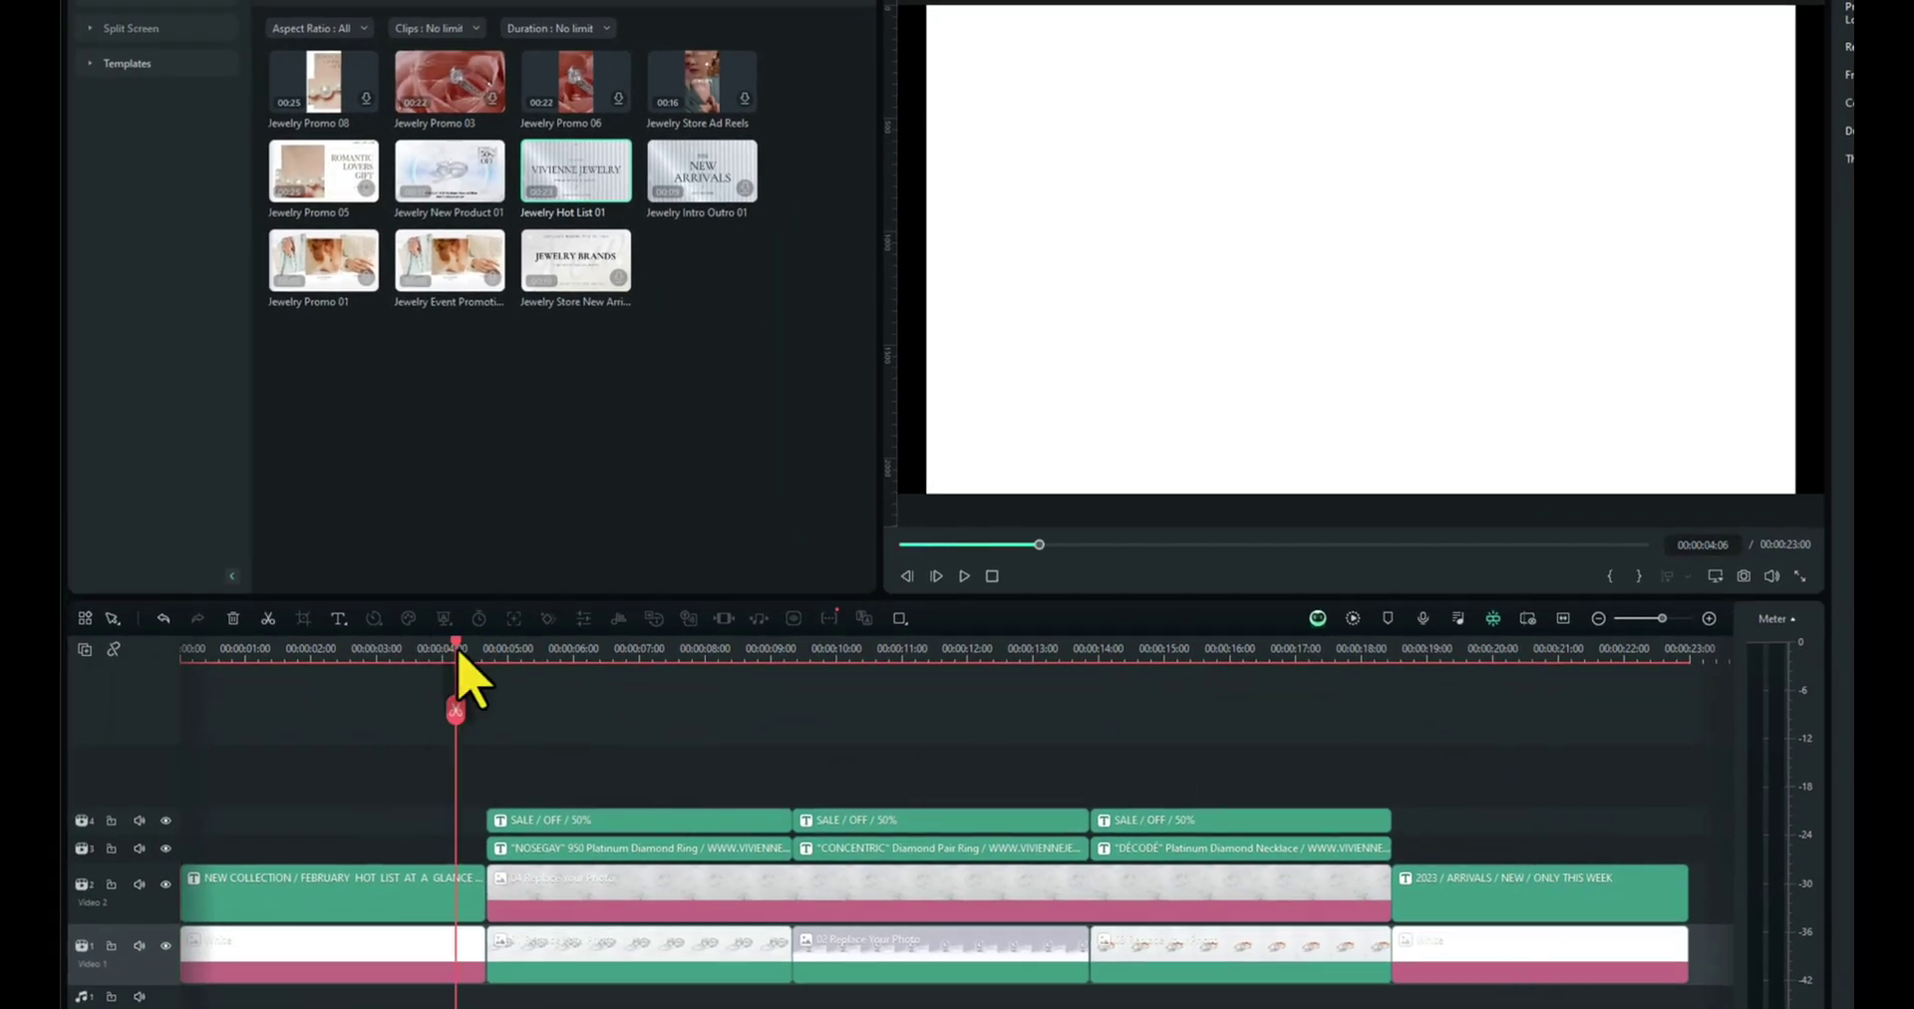
pyautogui.moveTo(459, 655); pyautogui.dragTo(1279, 660)
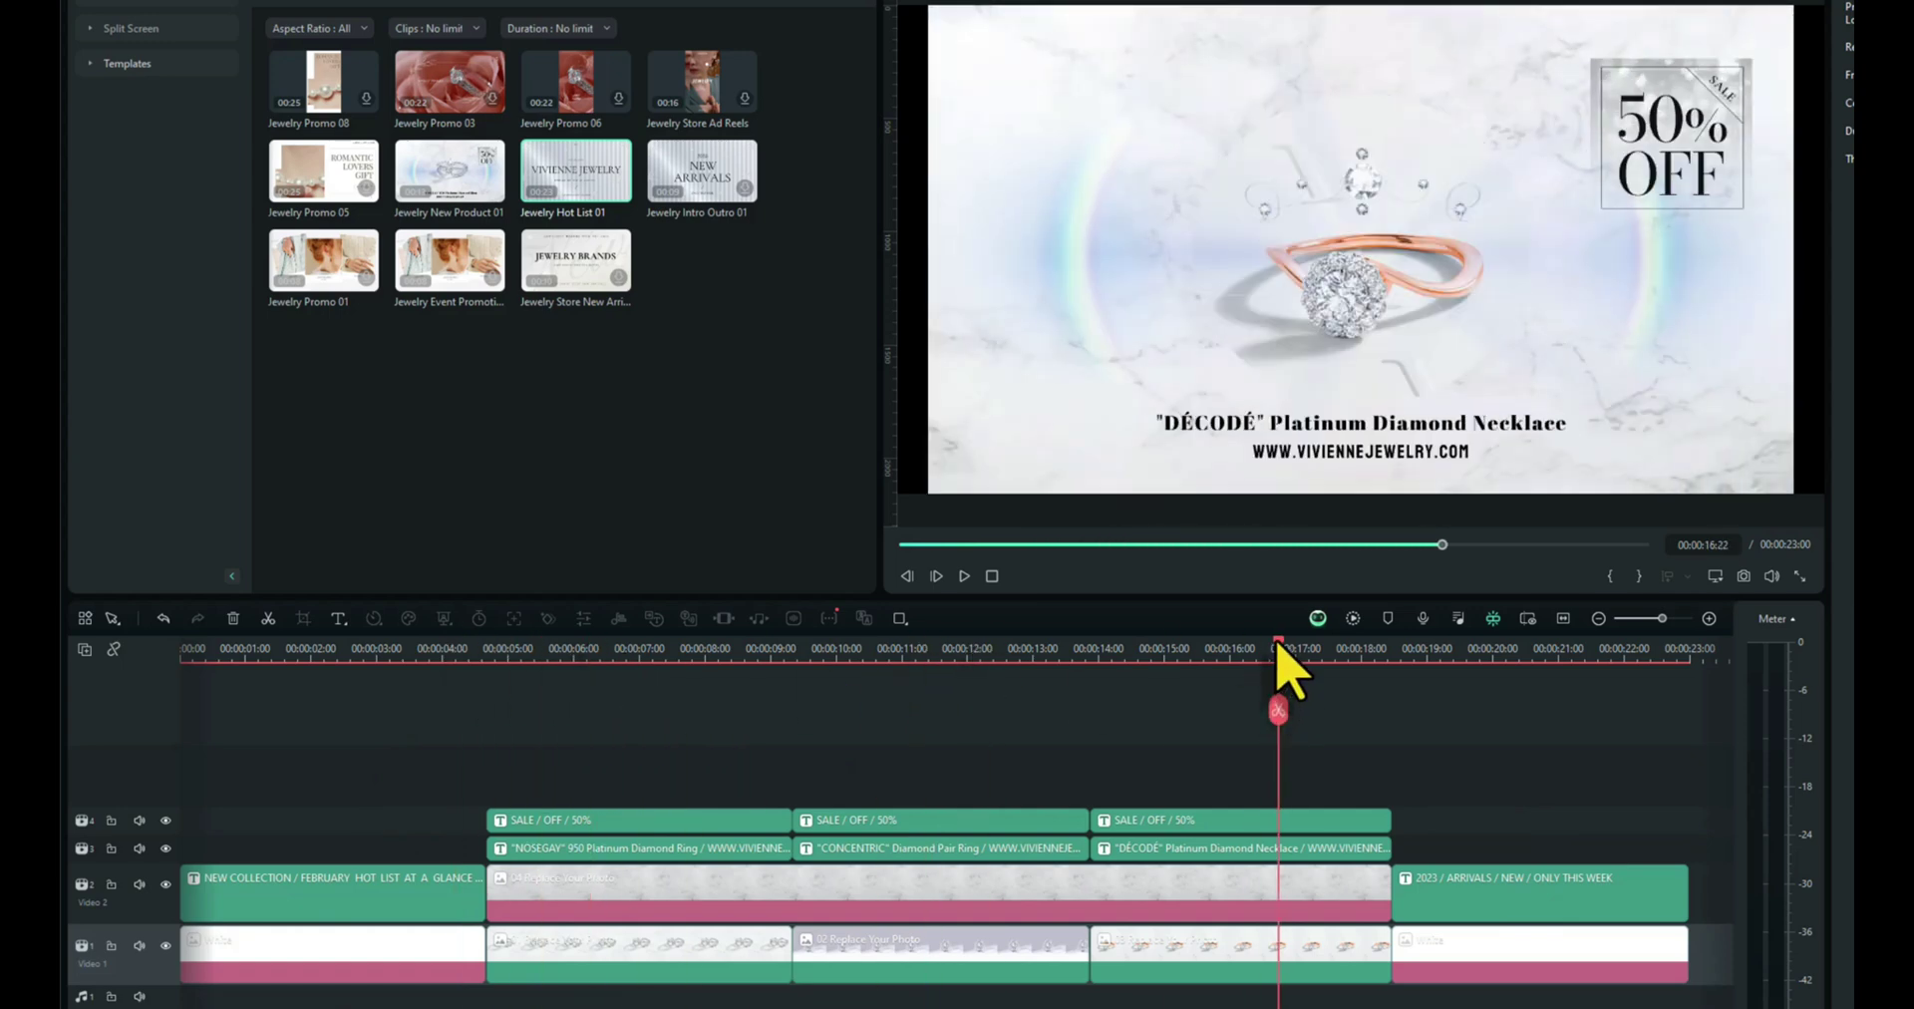
pyautogui.moveTo(1279, 660); pyautogui.dragTo(638, 664)
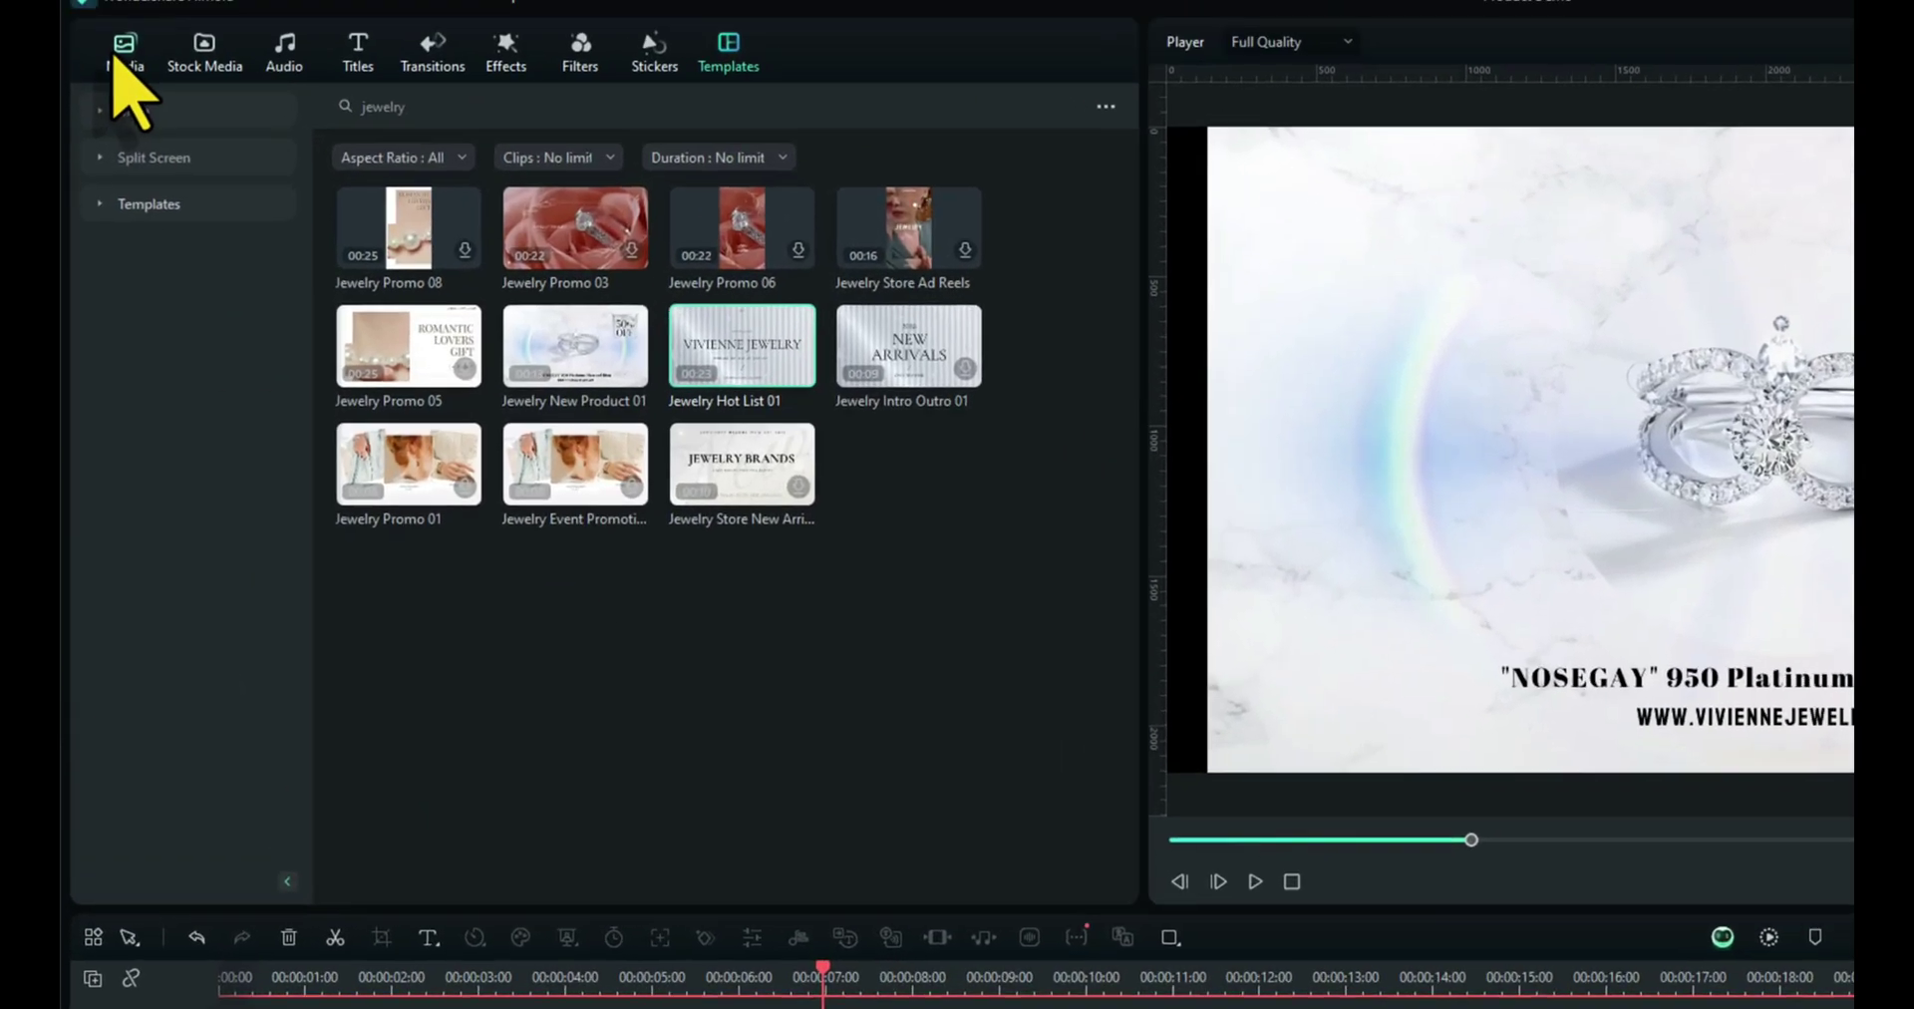
pyautogui.click(129, 58)
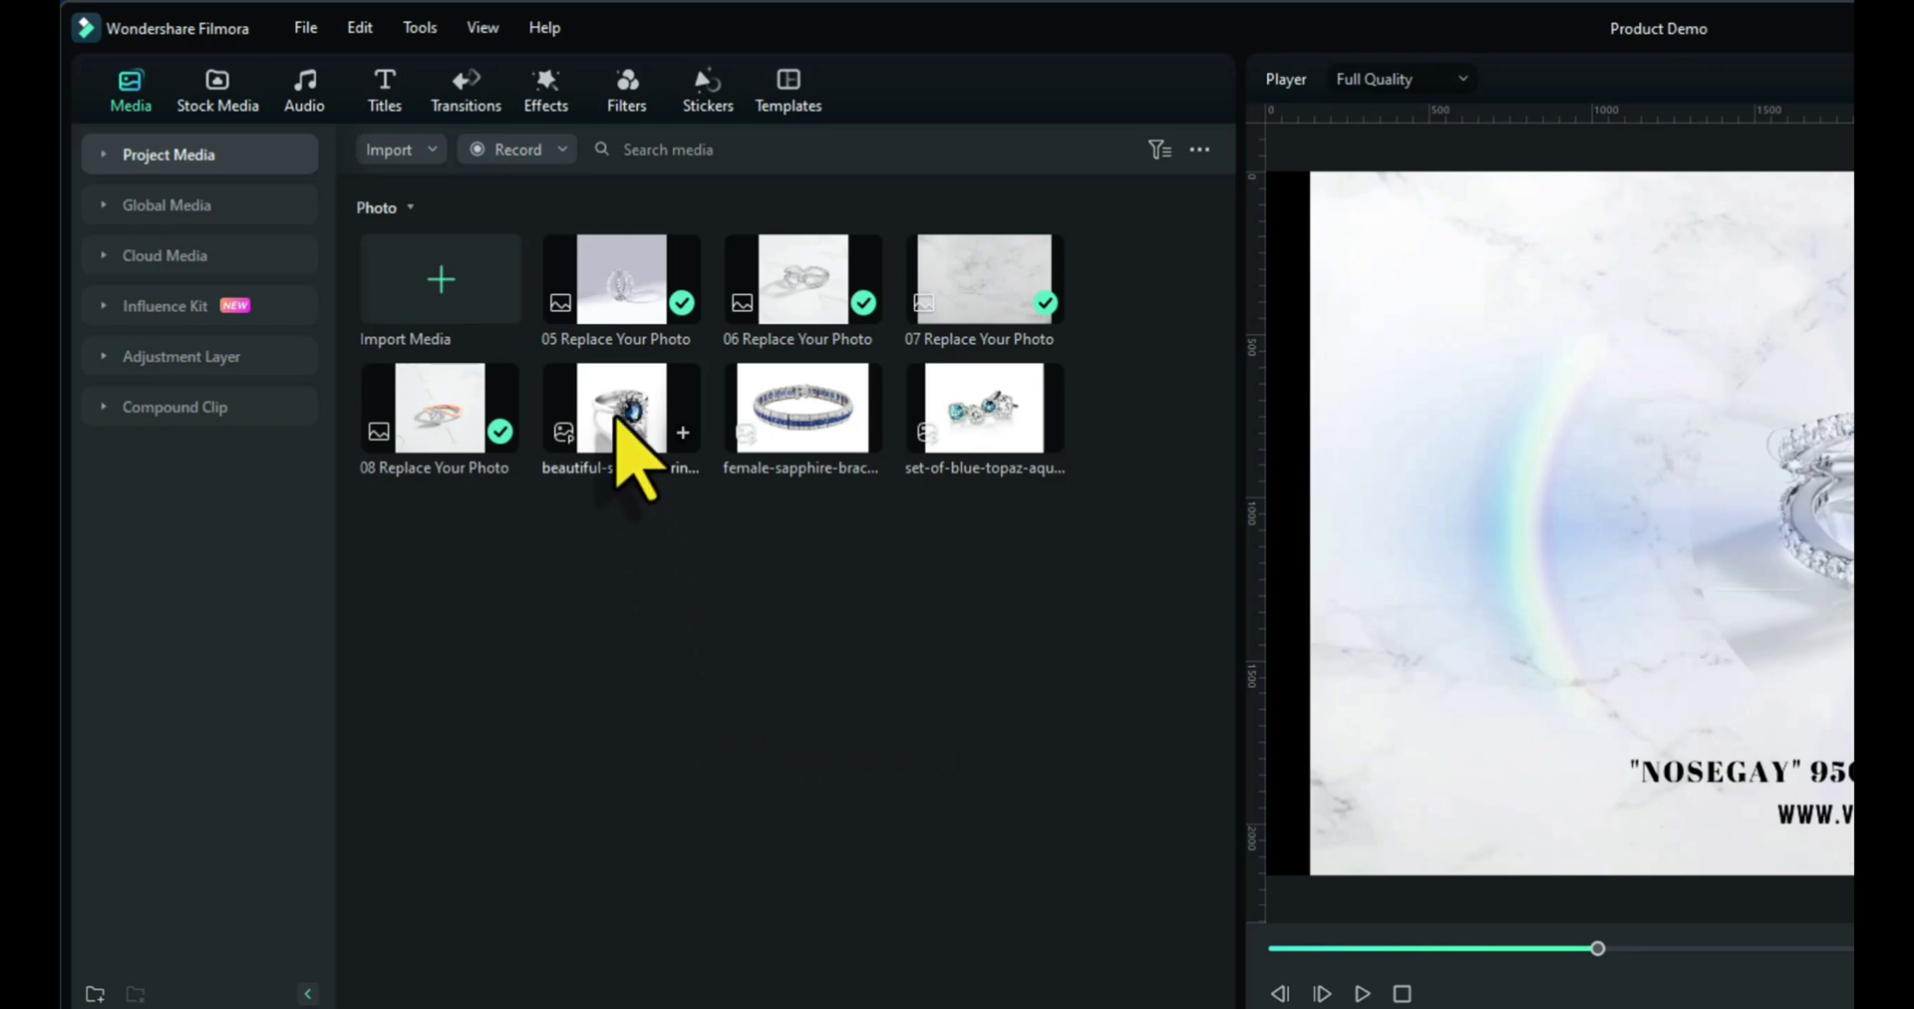
# Swap in the sapphire ring, bracelet and topaz set photos, scaling them to about 72%, 66% and 80%.
pyautogui.moveTo(615, 420); pyautogui.dragTo(590, 947)
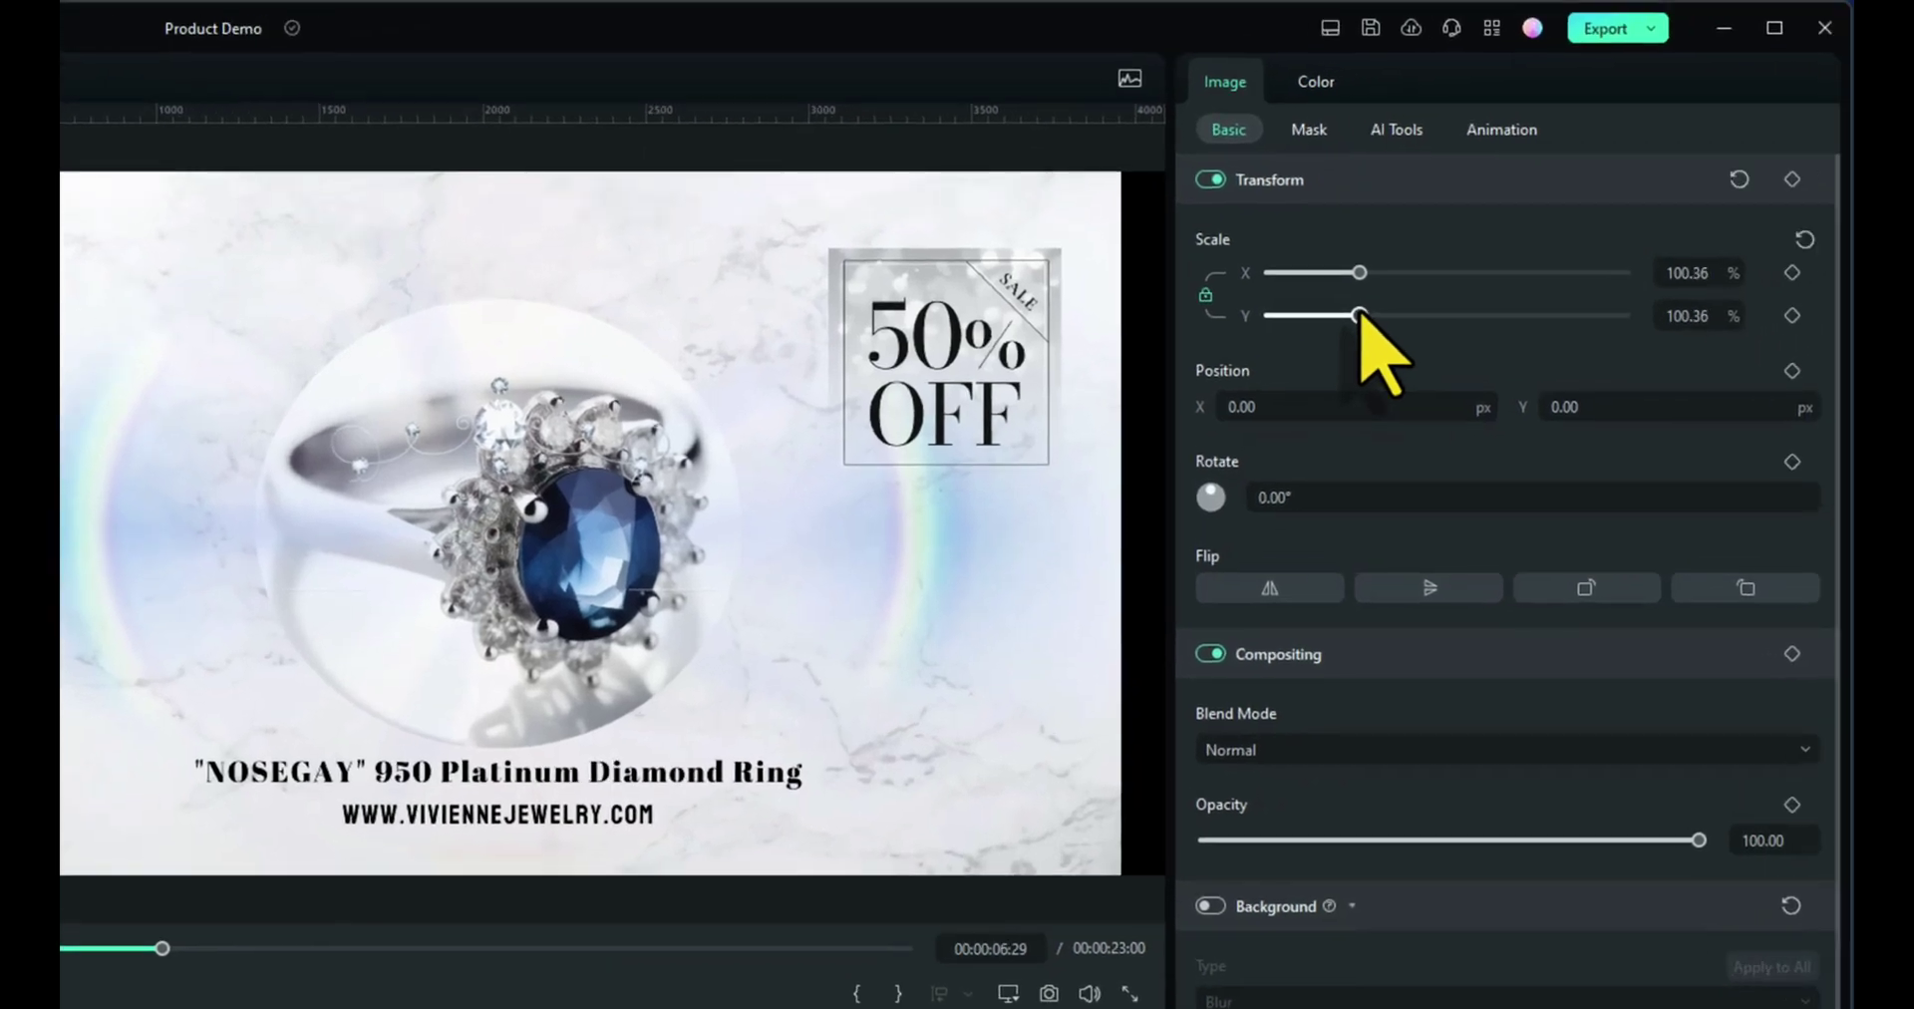
pyautogui.moveTo(1361, 316); pyautogui.dragTo(1334, 317)
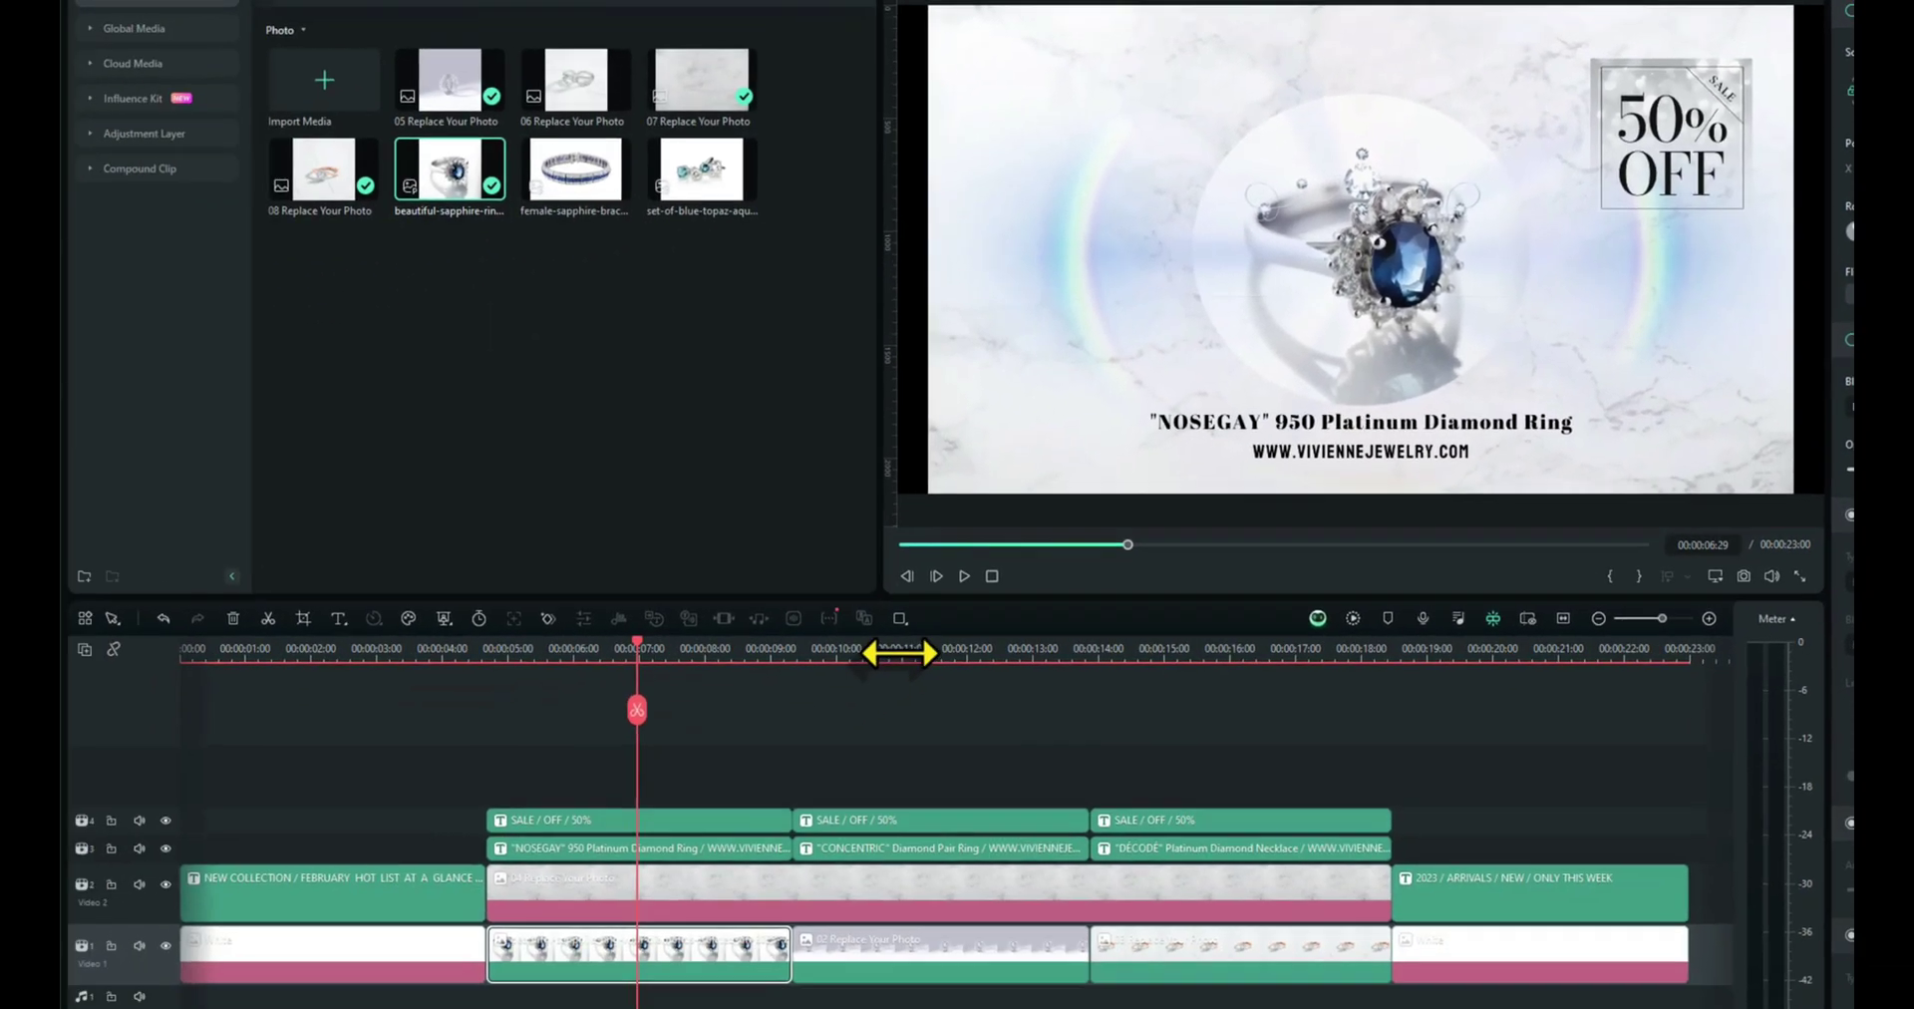
pyautogui.click(898, 648)
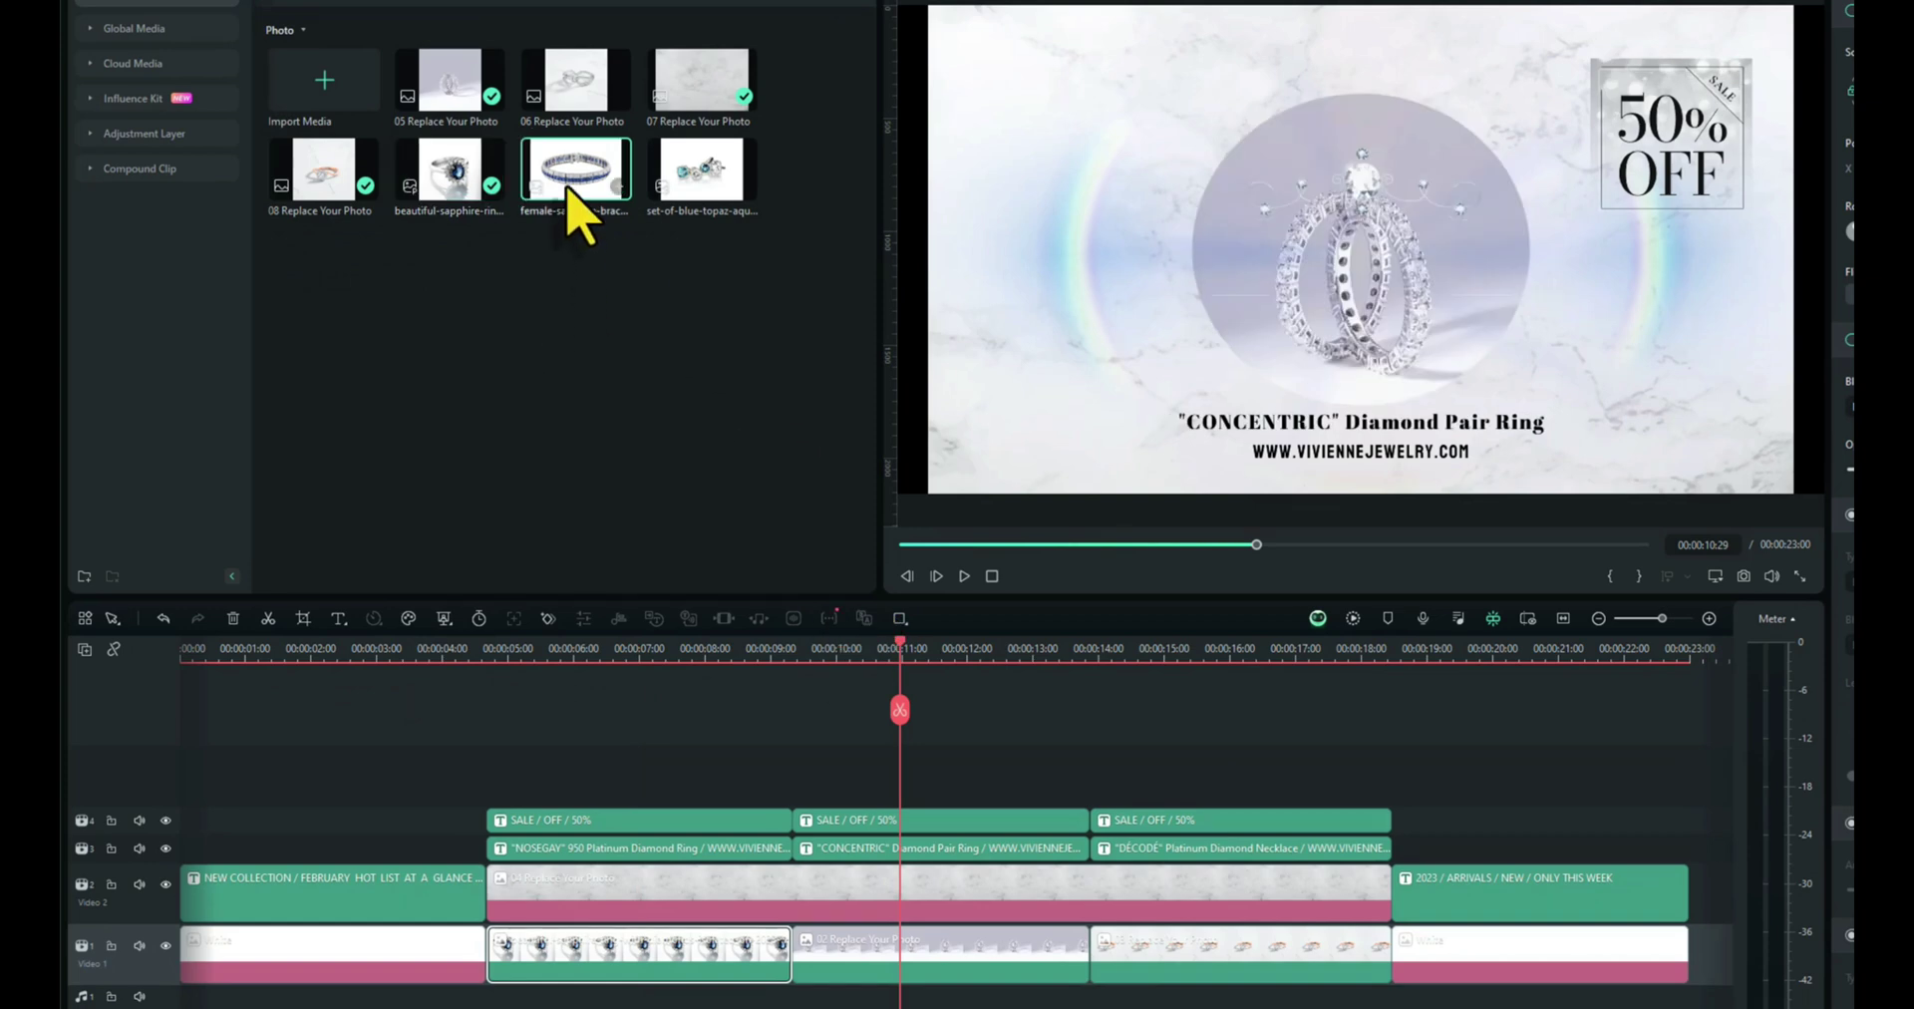
pyautogui.moveTo(573, 200); pyautogui.dragTo(902, 962)
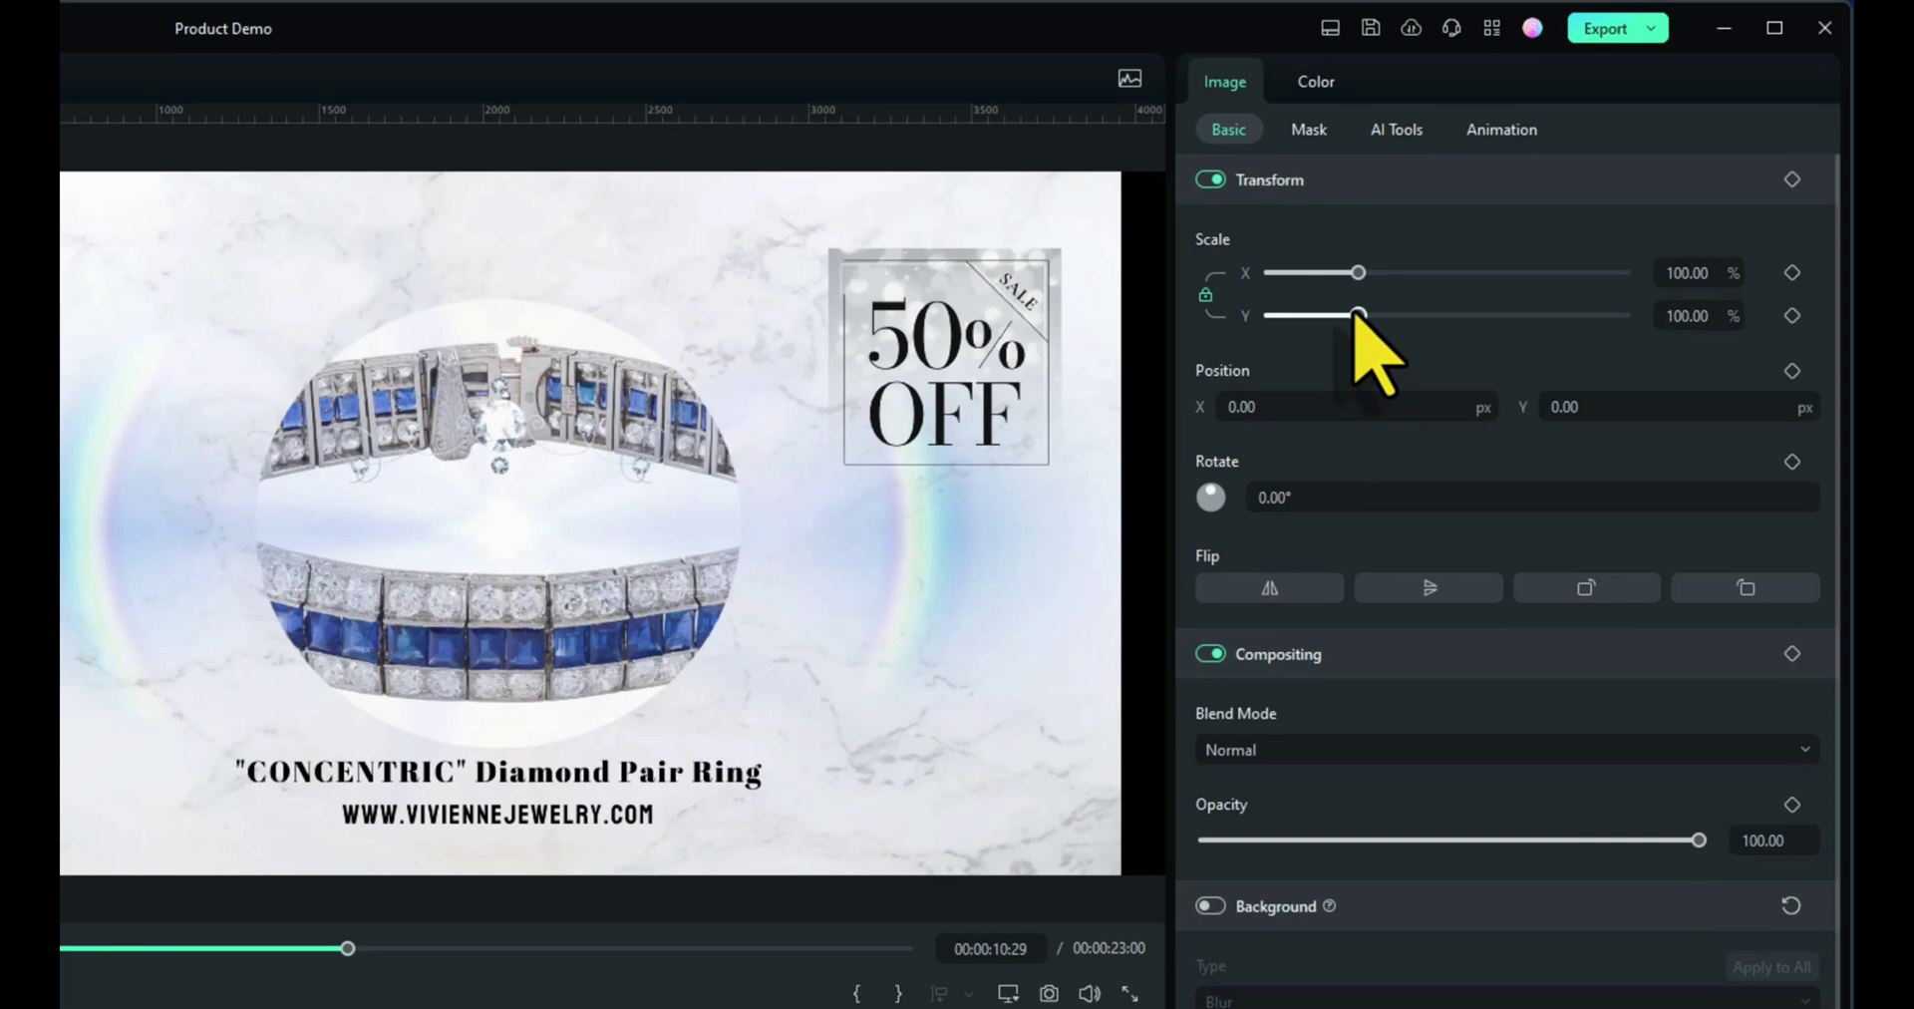
pyautogui.moveTo(1357, 315); pyautogui.dragTo(1329, 315)
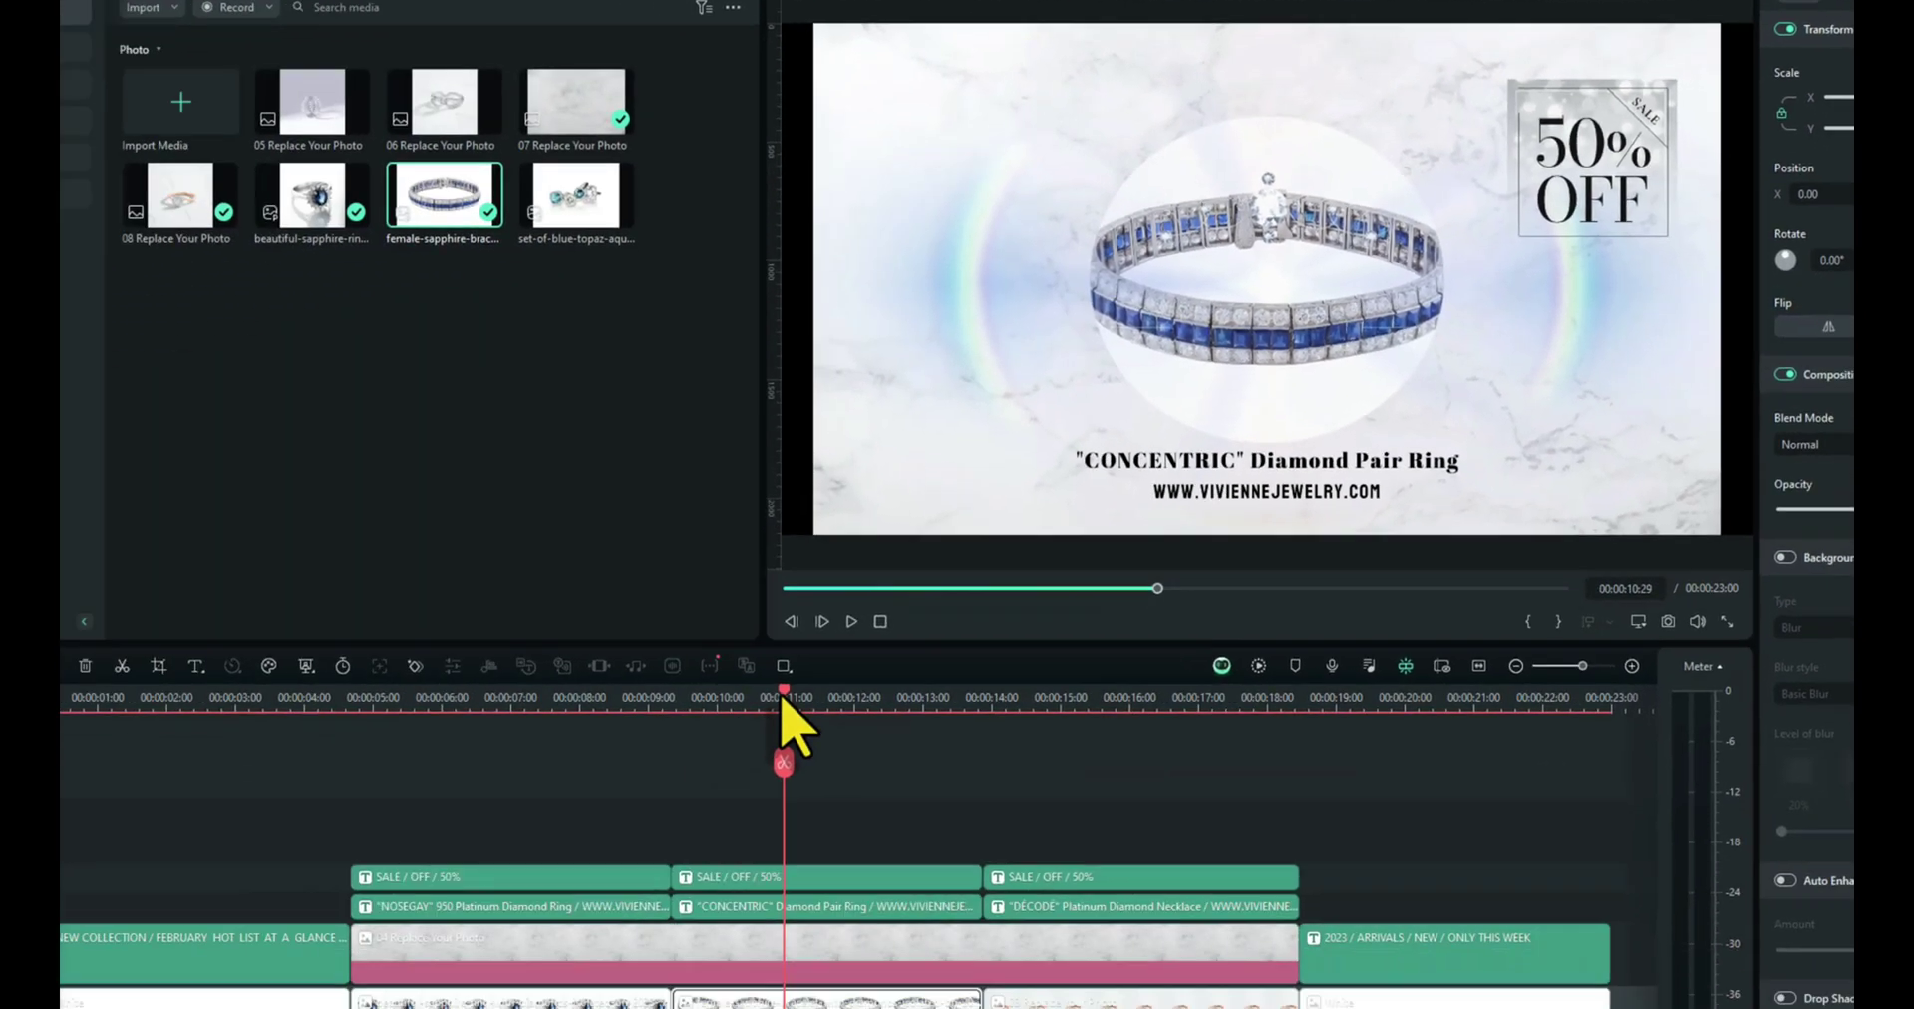
pyautogui.moveTo(787, 720); pyautogui.dragTo(1224, 684)
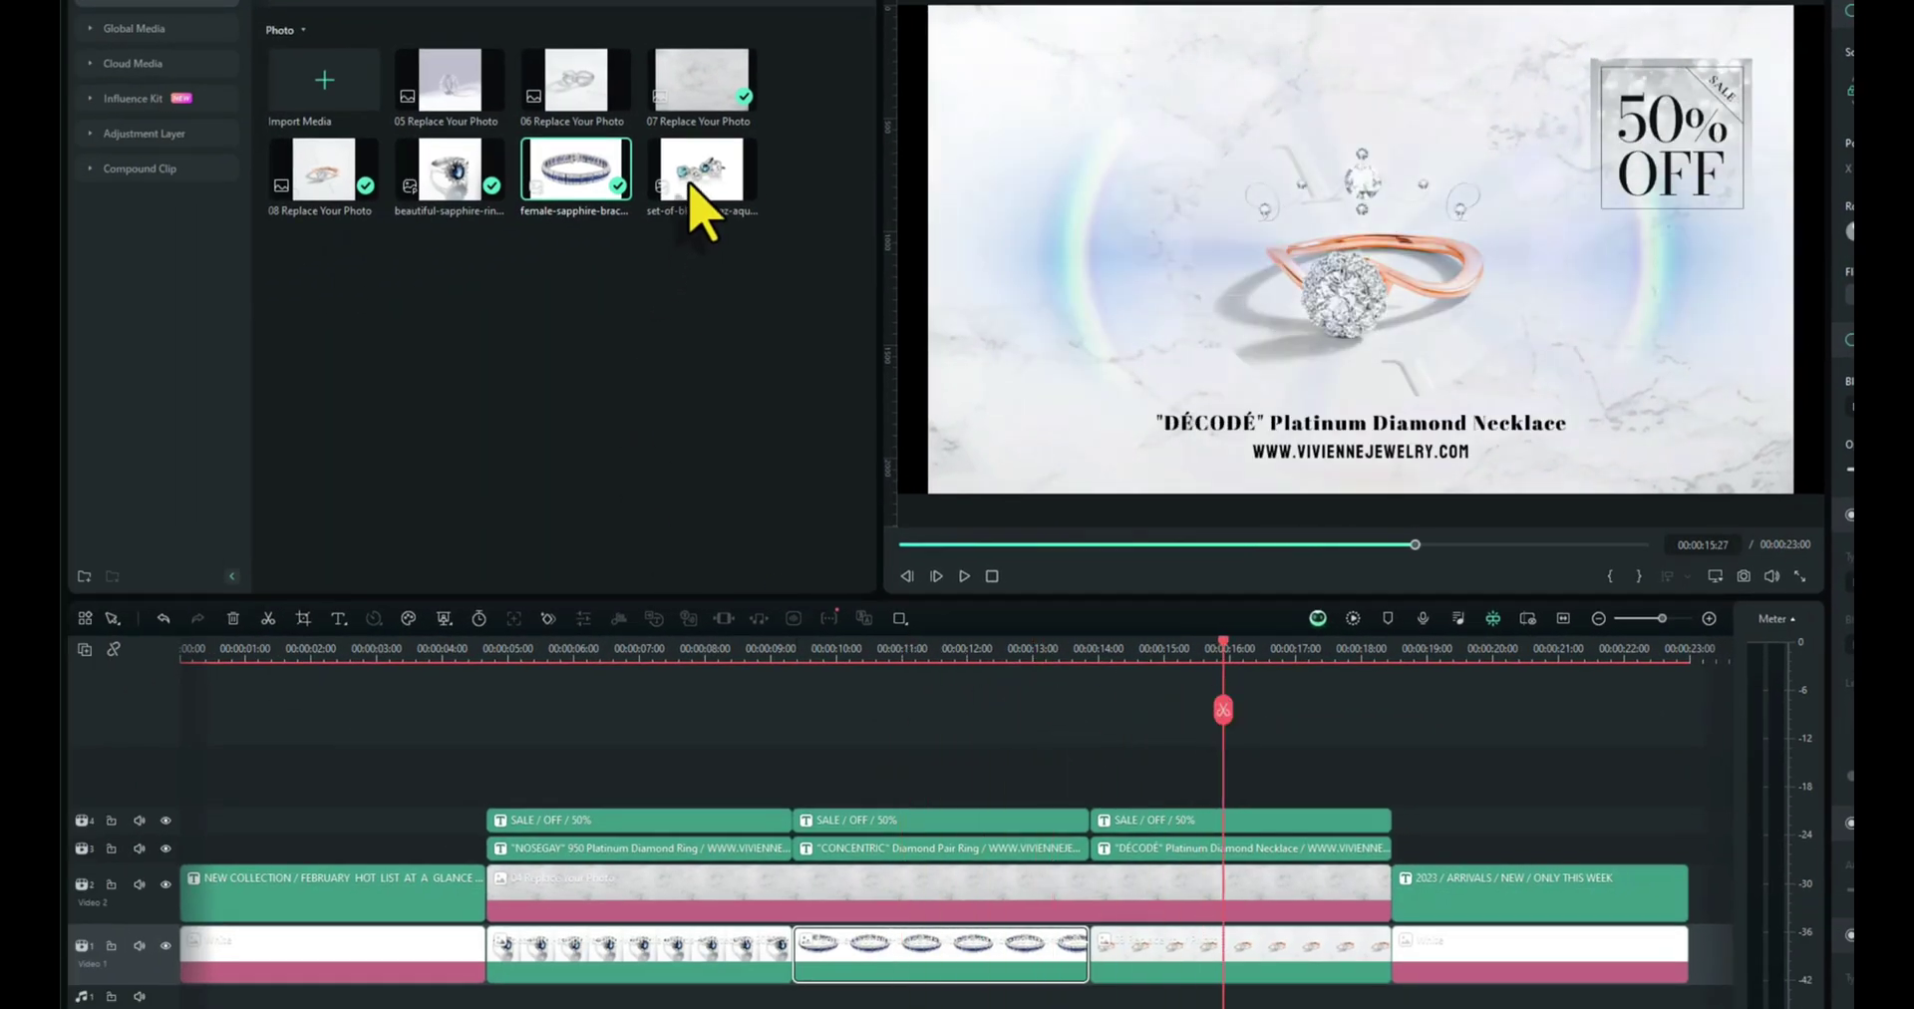
pyautogui.moveTo(698, 190); pyautogui.dragTo(1214, 952)
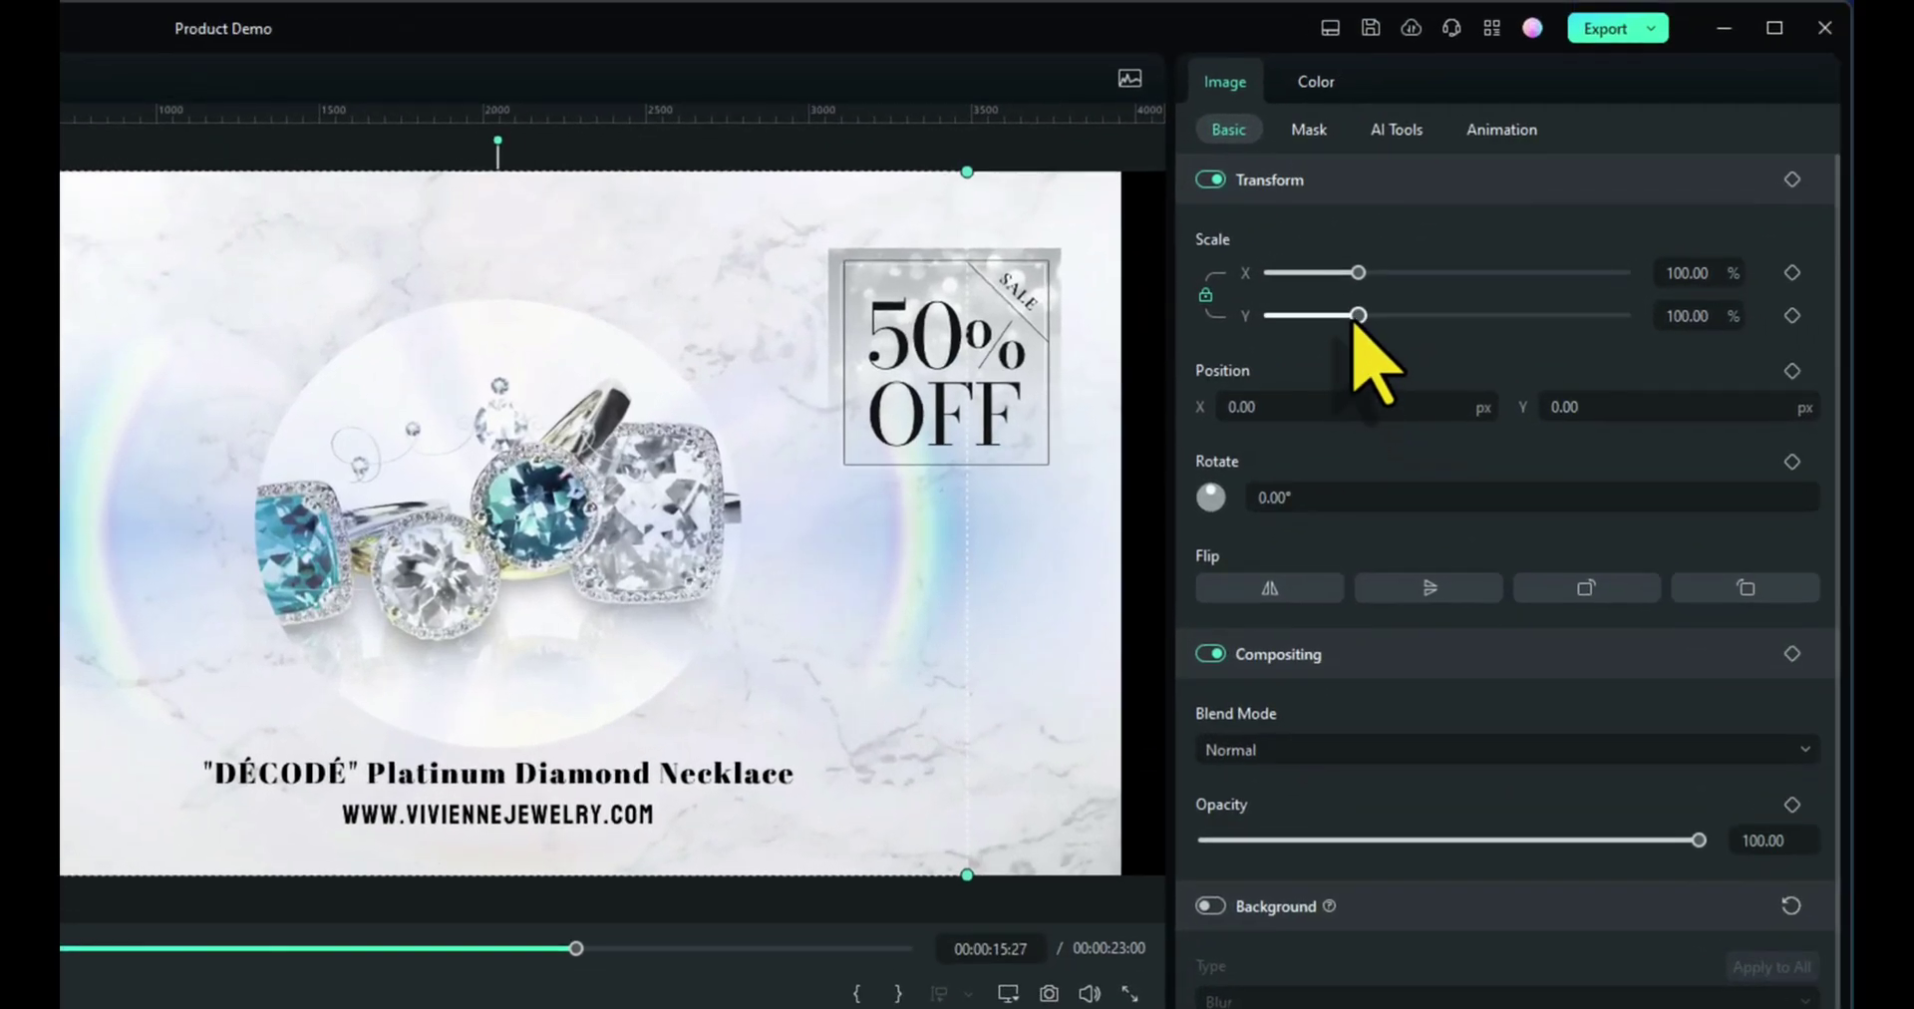
pyautogui.moveTo(1465, 277); pyautogui.dragTo(1447, 277)
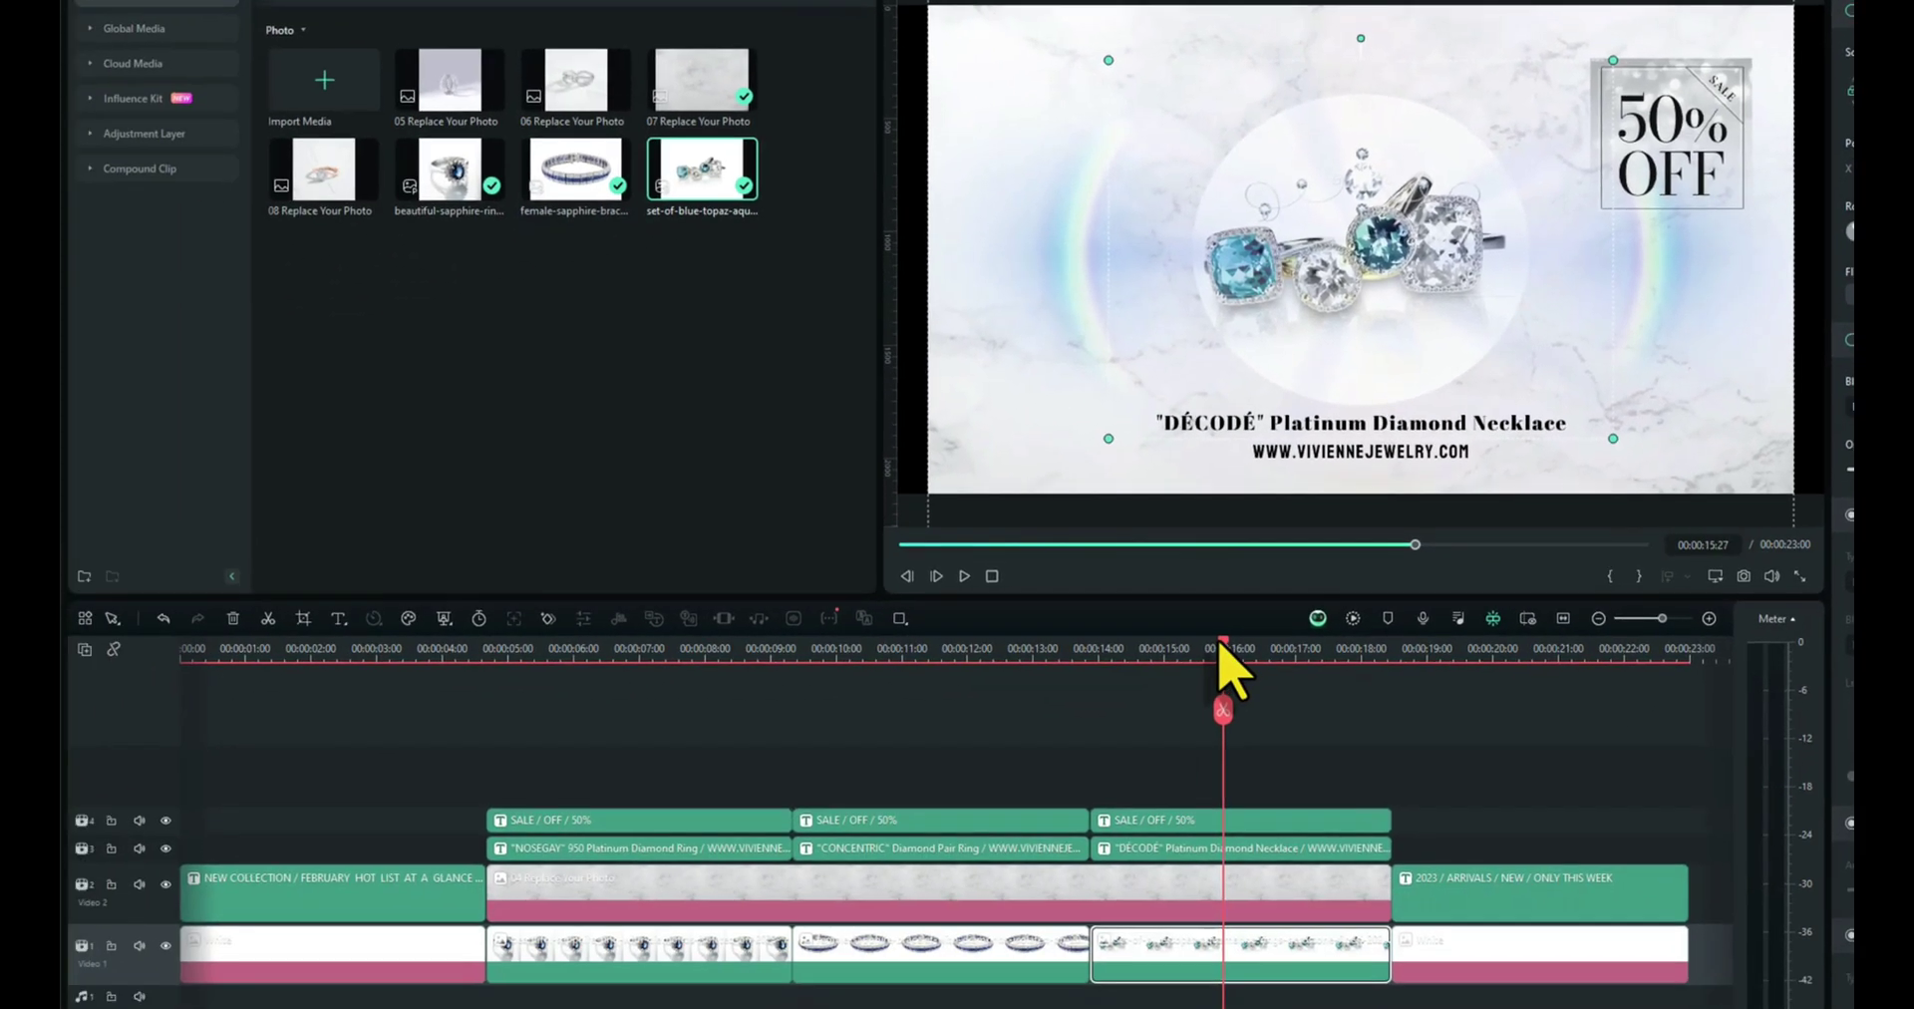
# Change the FEBRUARY HOT LIST AT A GLANCE line to FEBRUARY SALE.
pyautogui.moveTo(1218, 646); pyautogui.dragTo(304, 700)
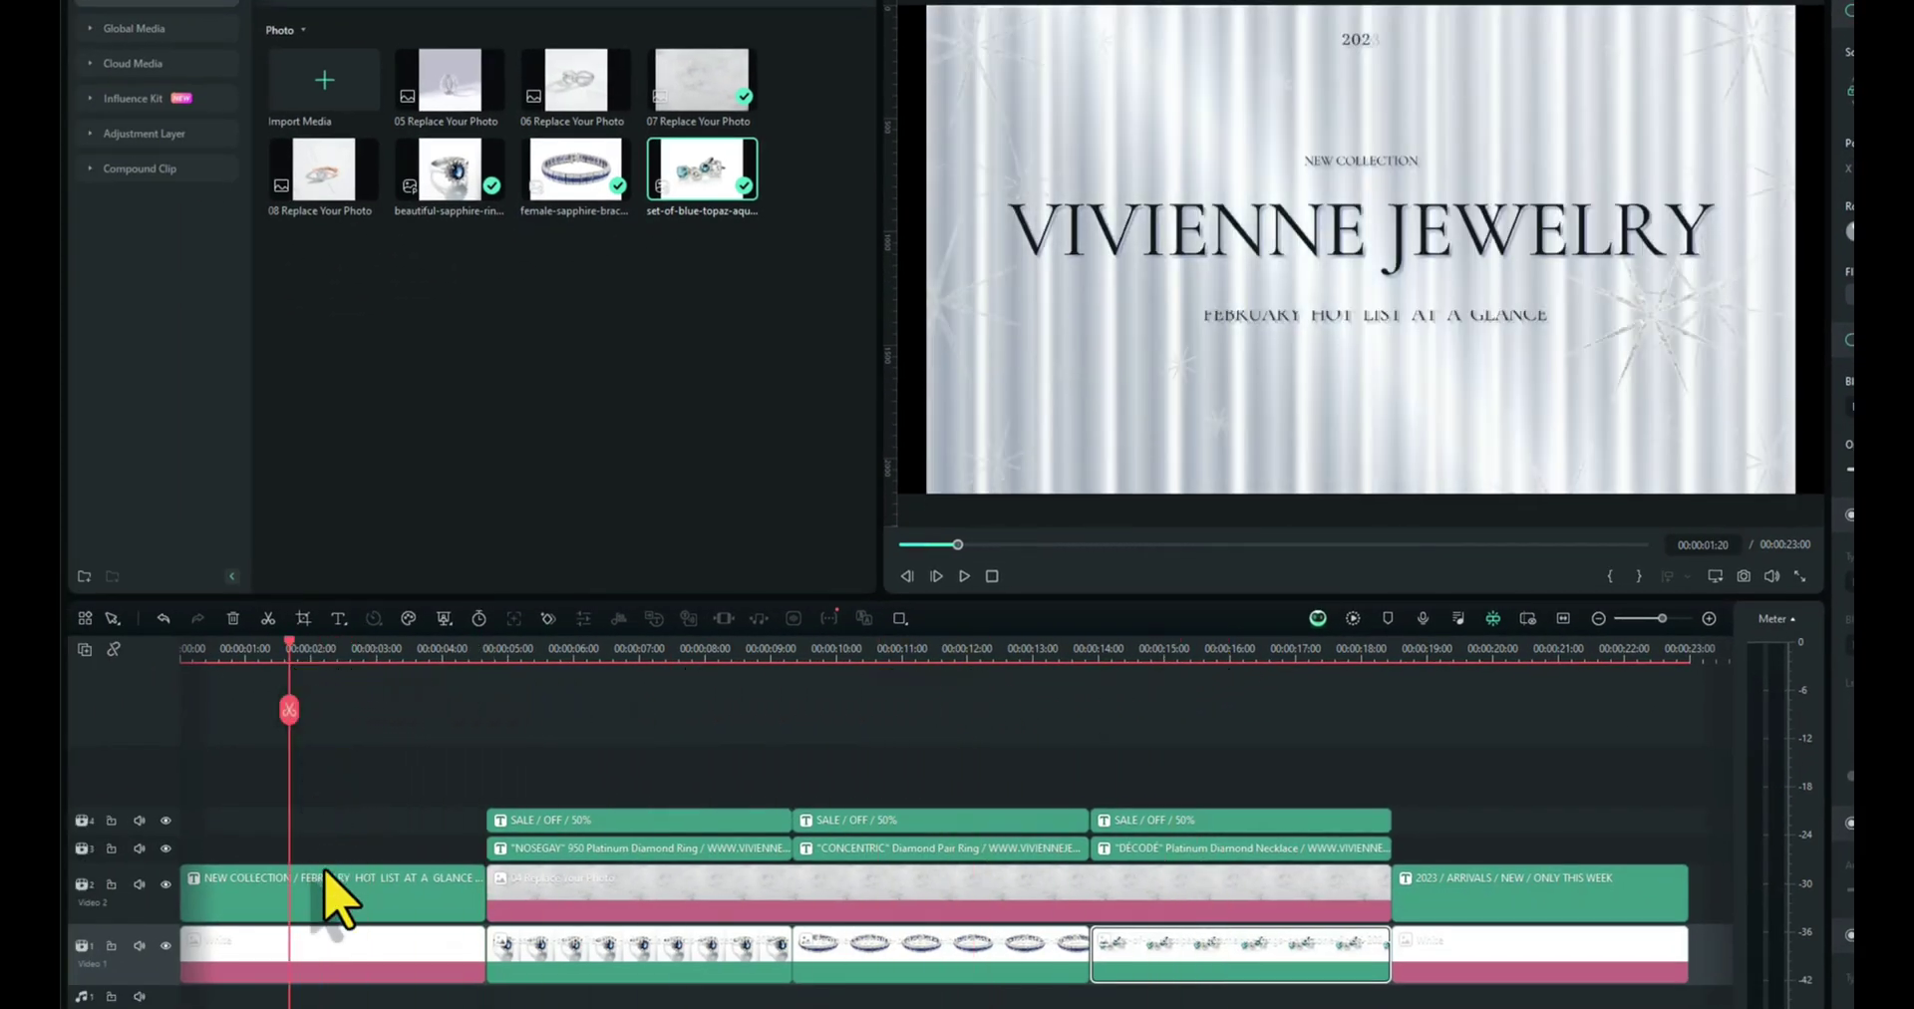
pyautogui.click(329, 922)
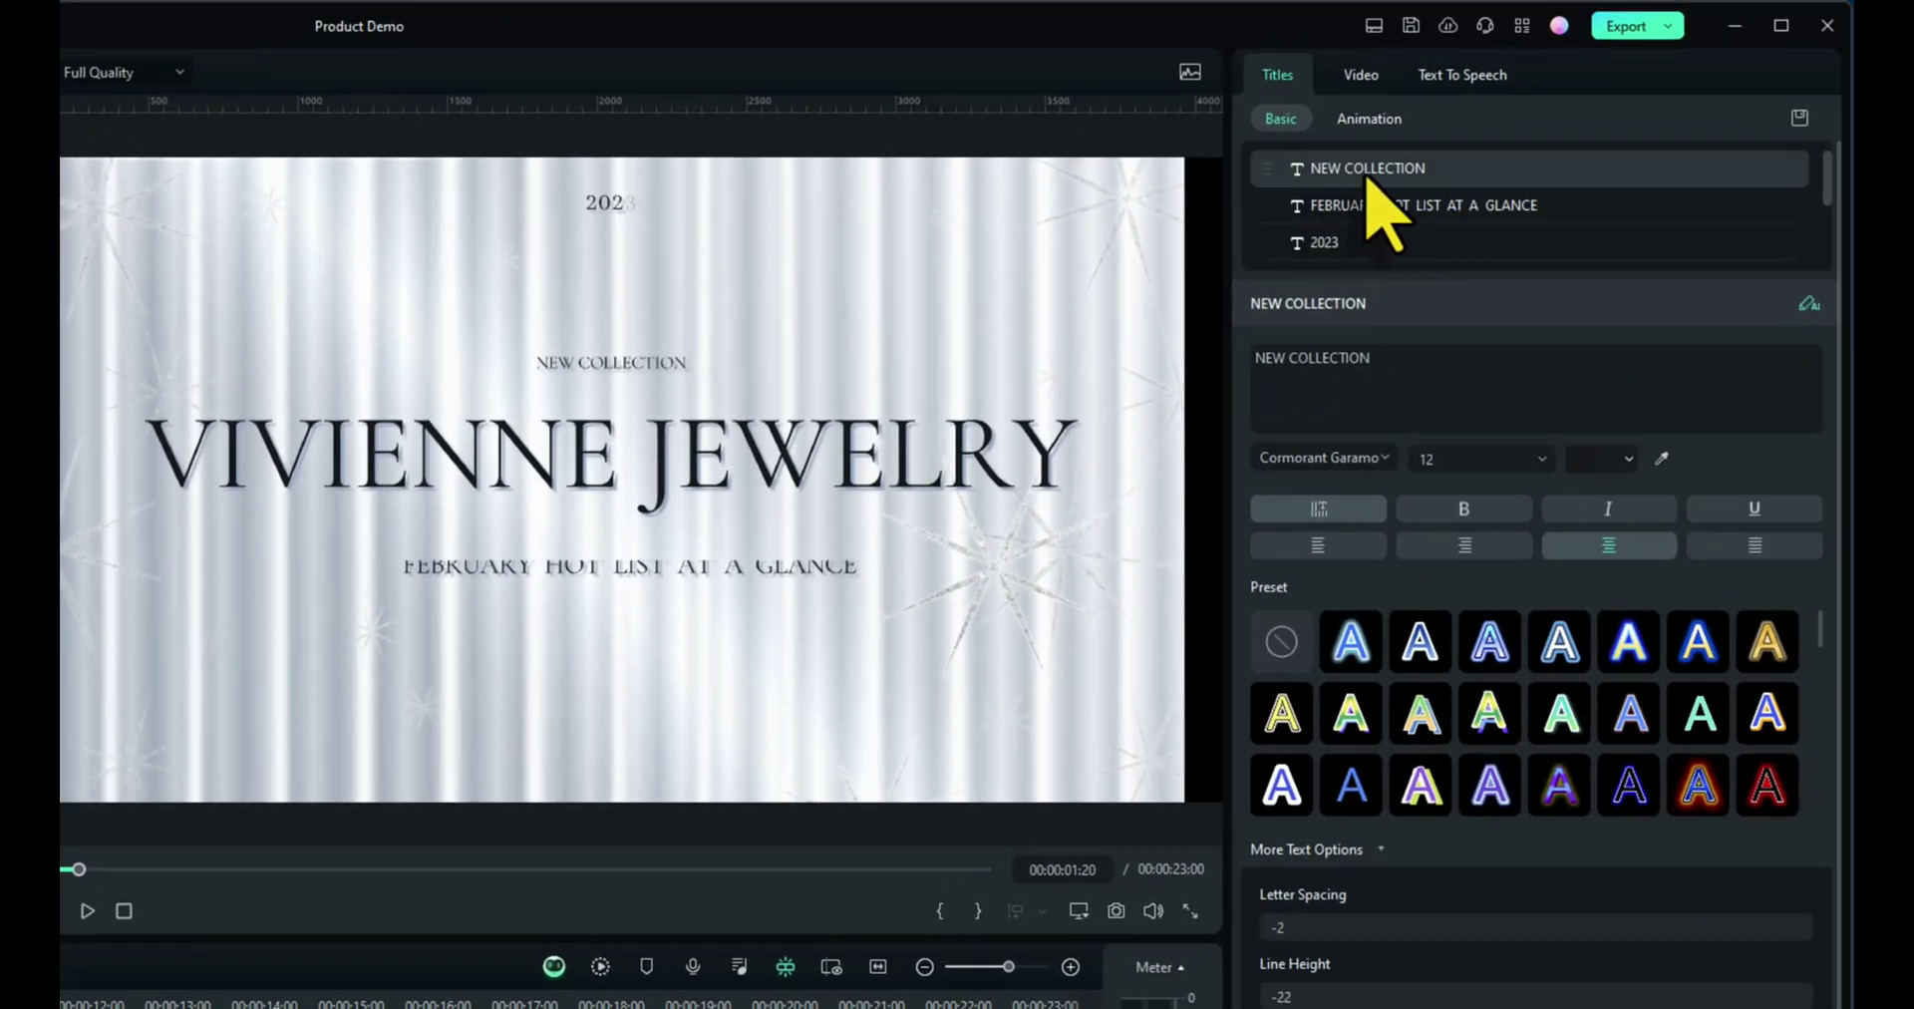
pyautogui.click(1383, 211)
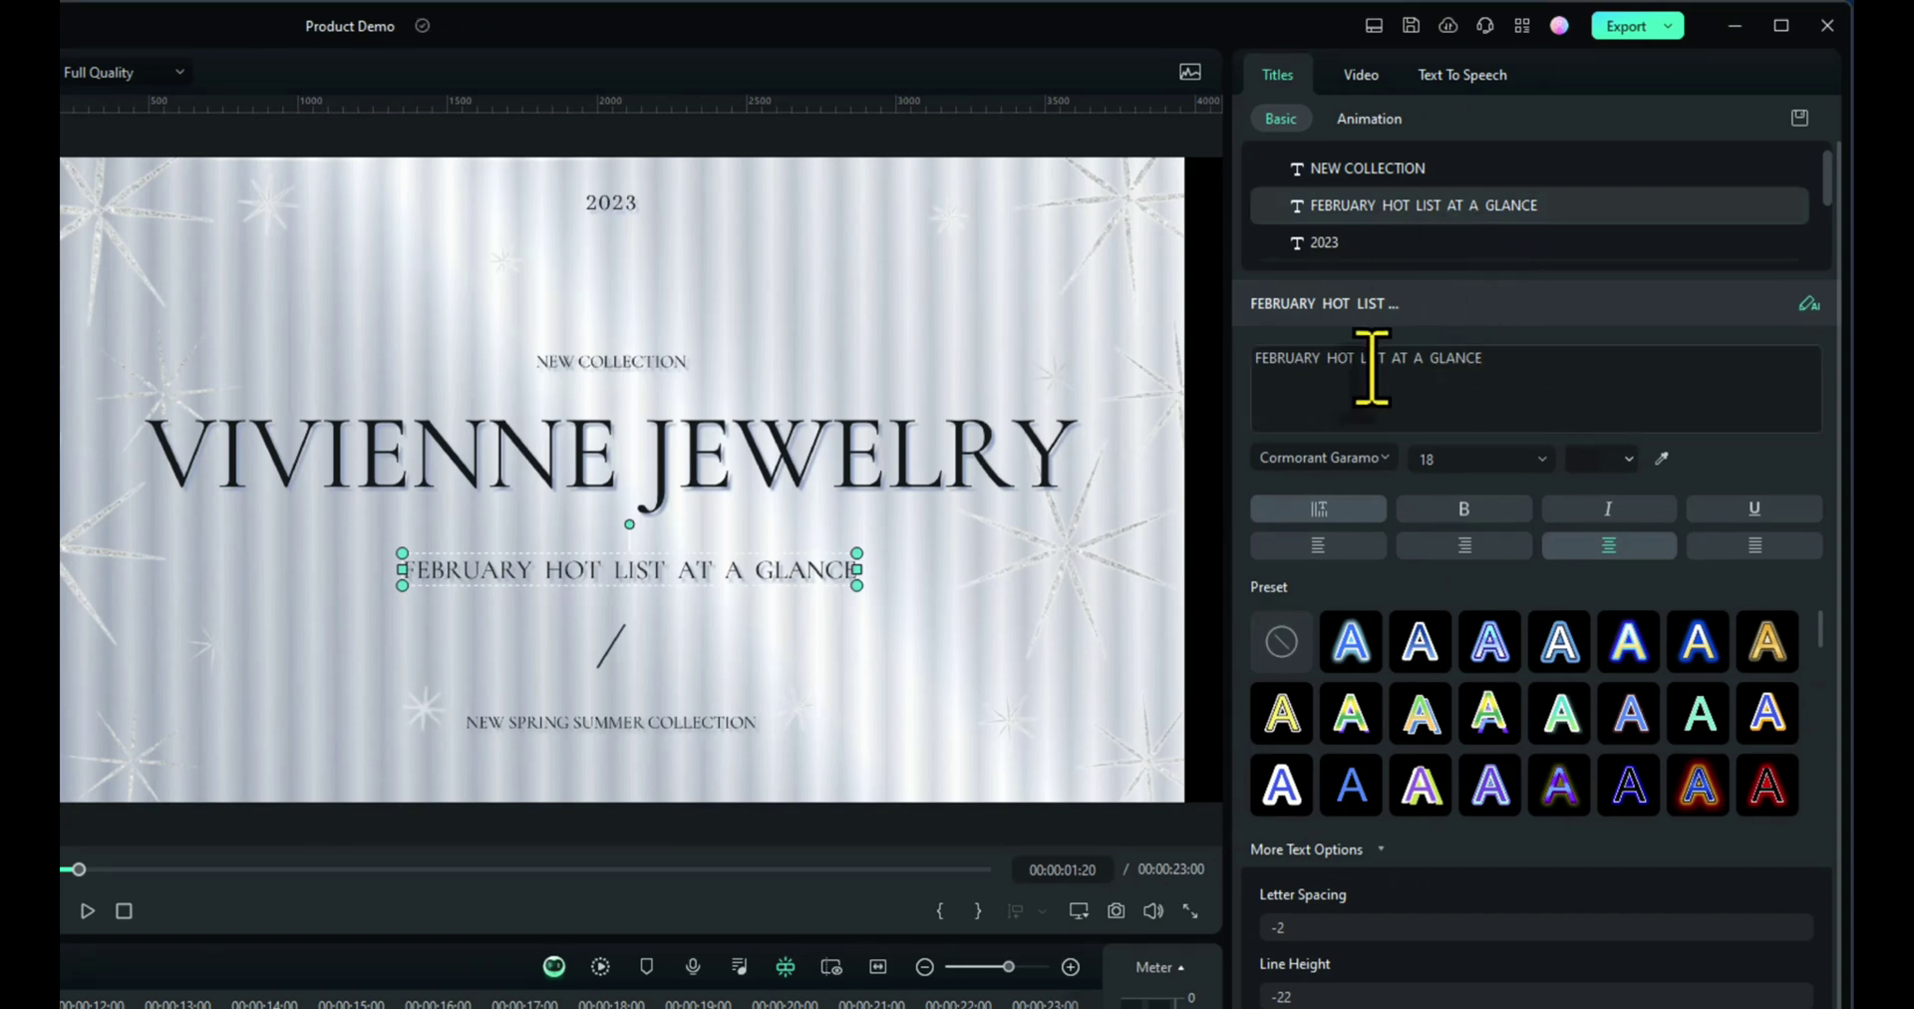
pyautogui.click(1328, 359)
pyautogui.moveTo(1350, 357); pyautogui.dragTo(1529, 366)
pyautogui.write('SALE')
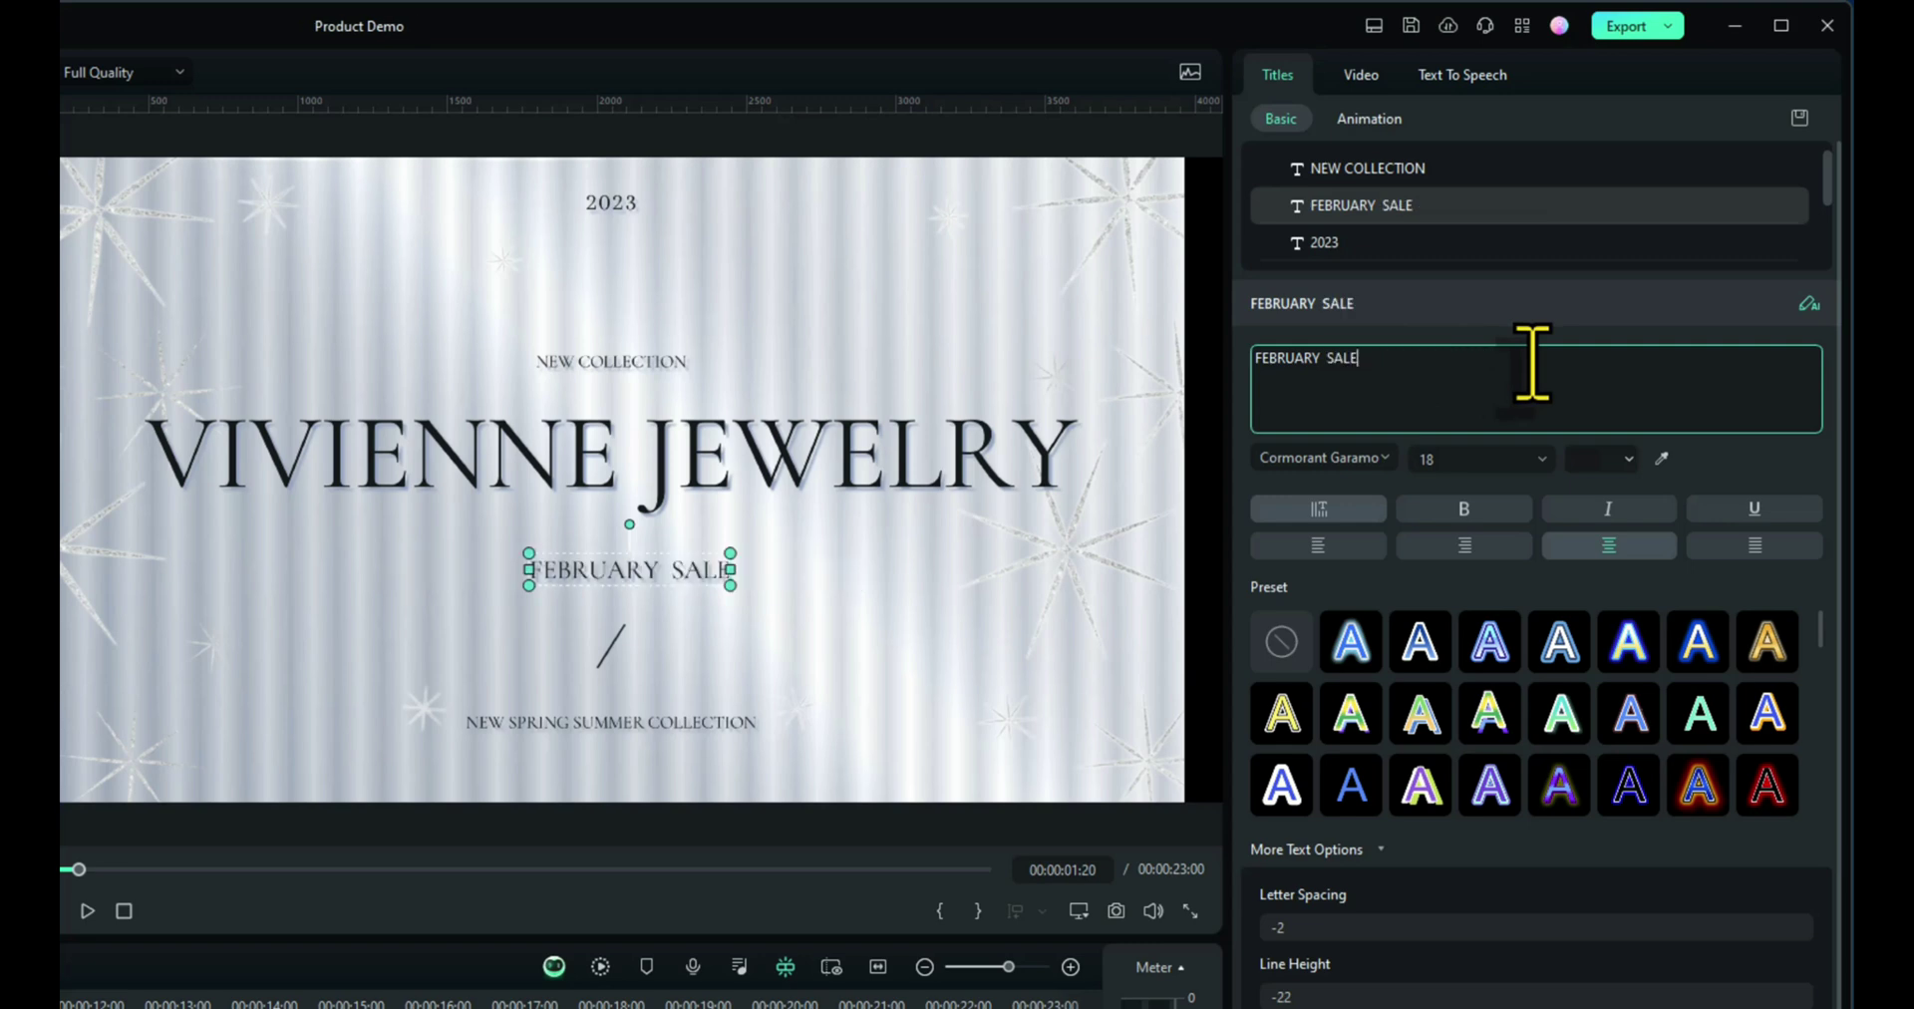
# Select the year line, then change the VIVIENNE JEWELRY headline to FWF JEWELRY.
pyautogui.click(1341, 249)
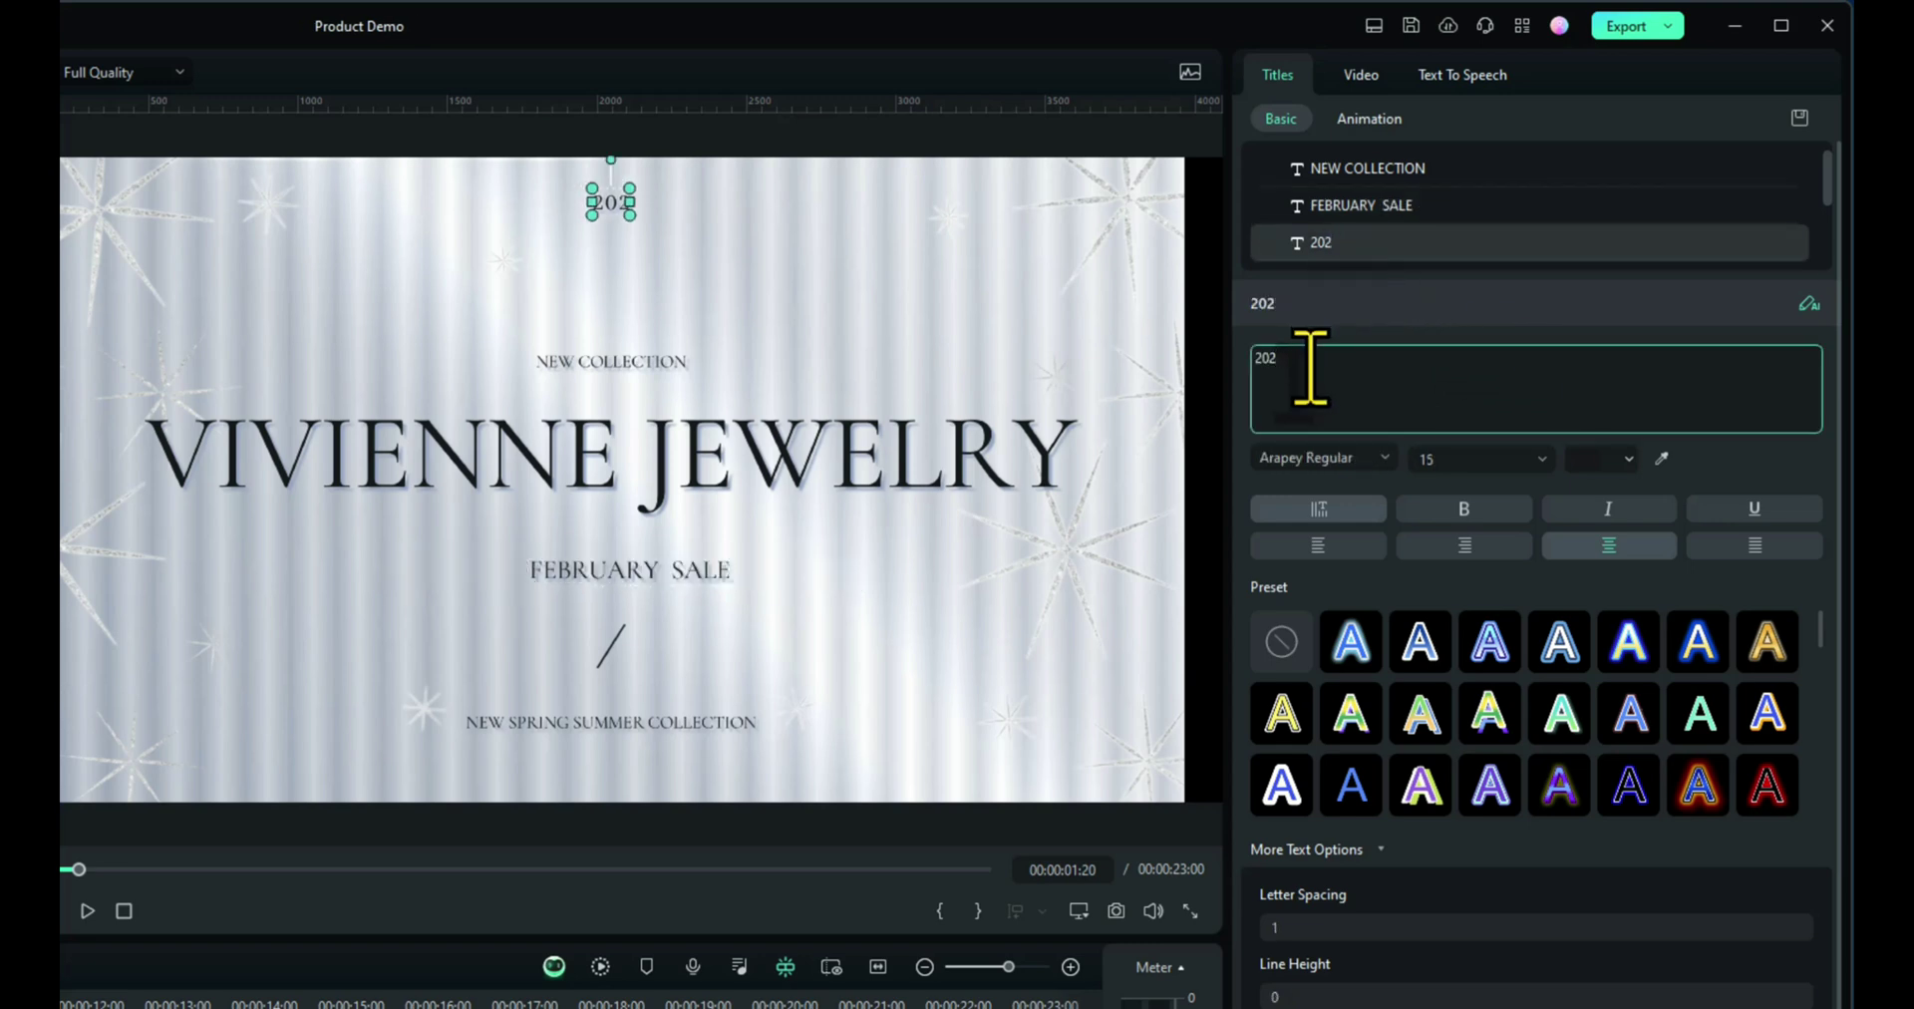
pyautogui.moveTo(1828, 182); pyautogui.dragTo(1836, 215)
pyautogui.click(1545, 205)
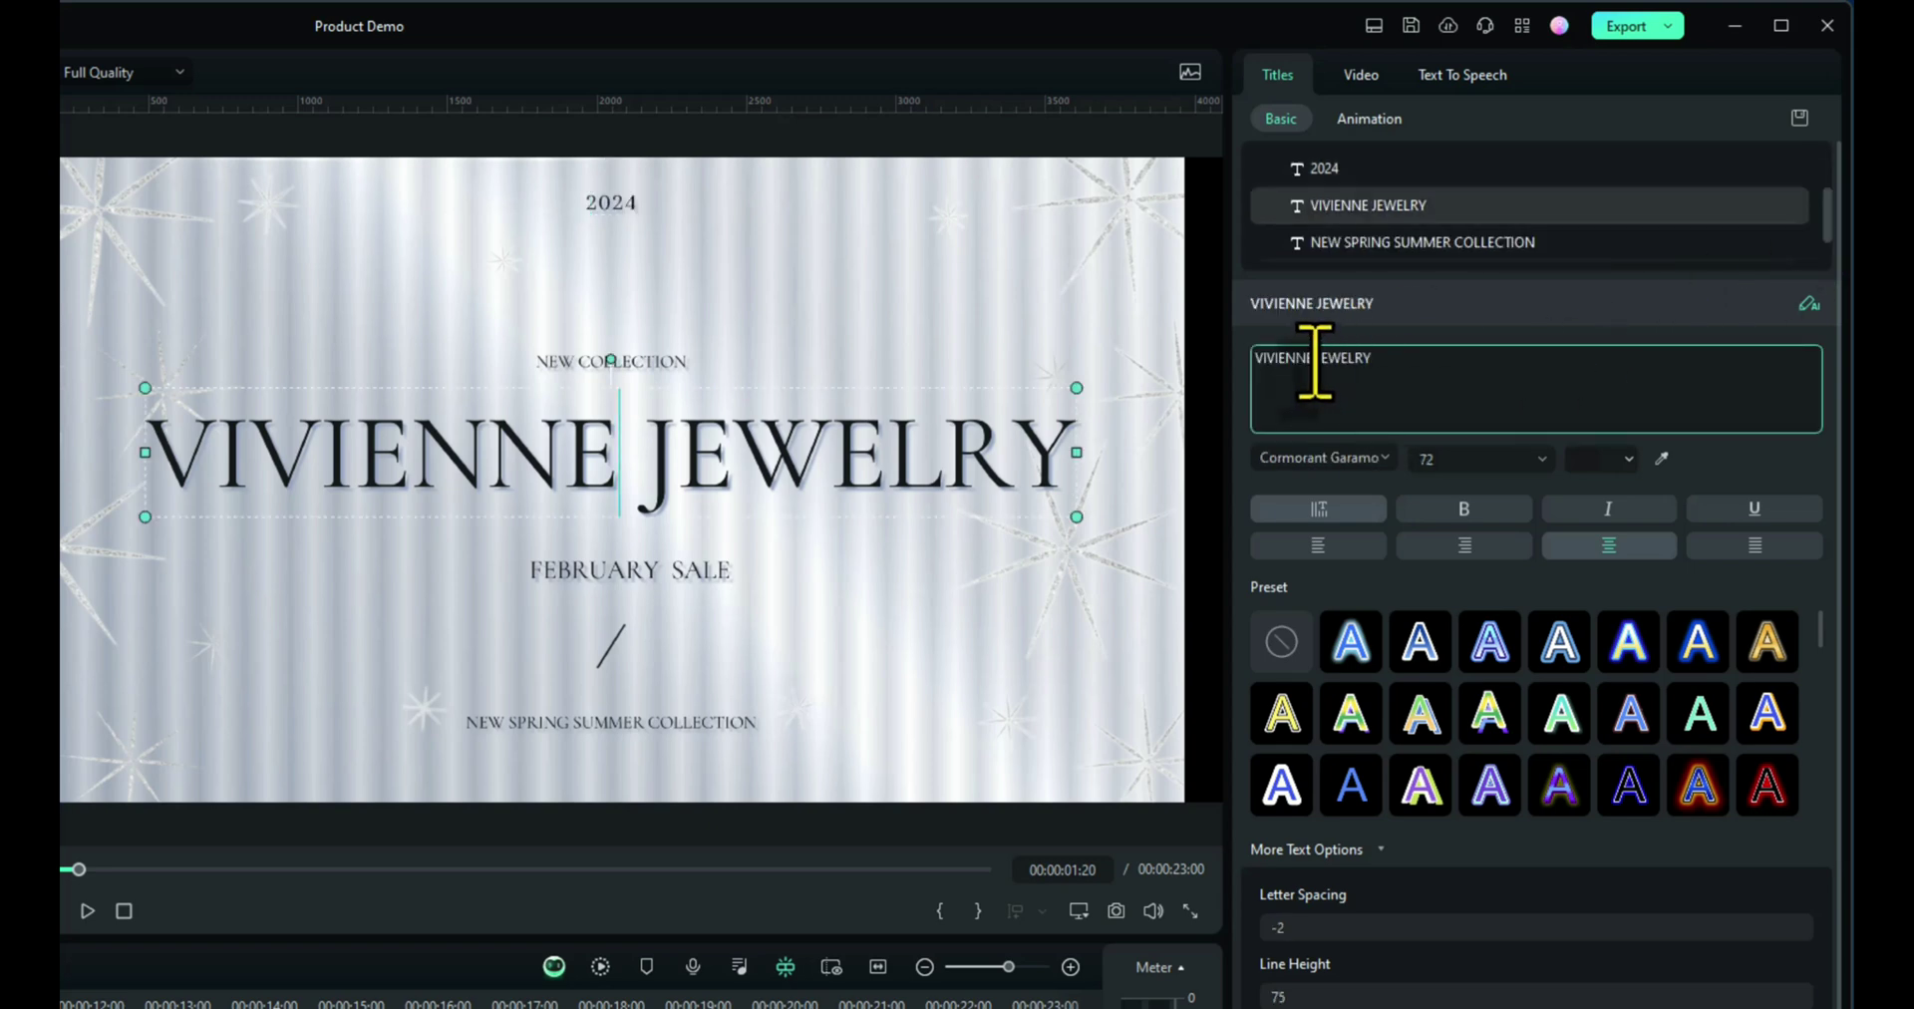
pyautogui.moveTo(1312, 357); pyautogui.dragTo(1255, 357)
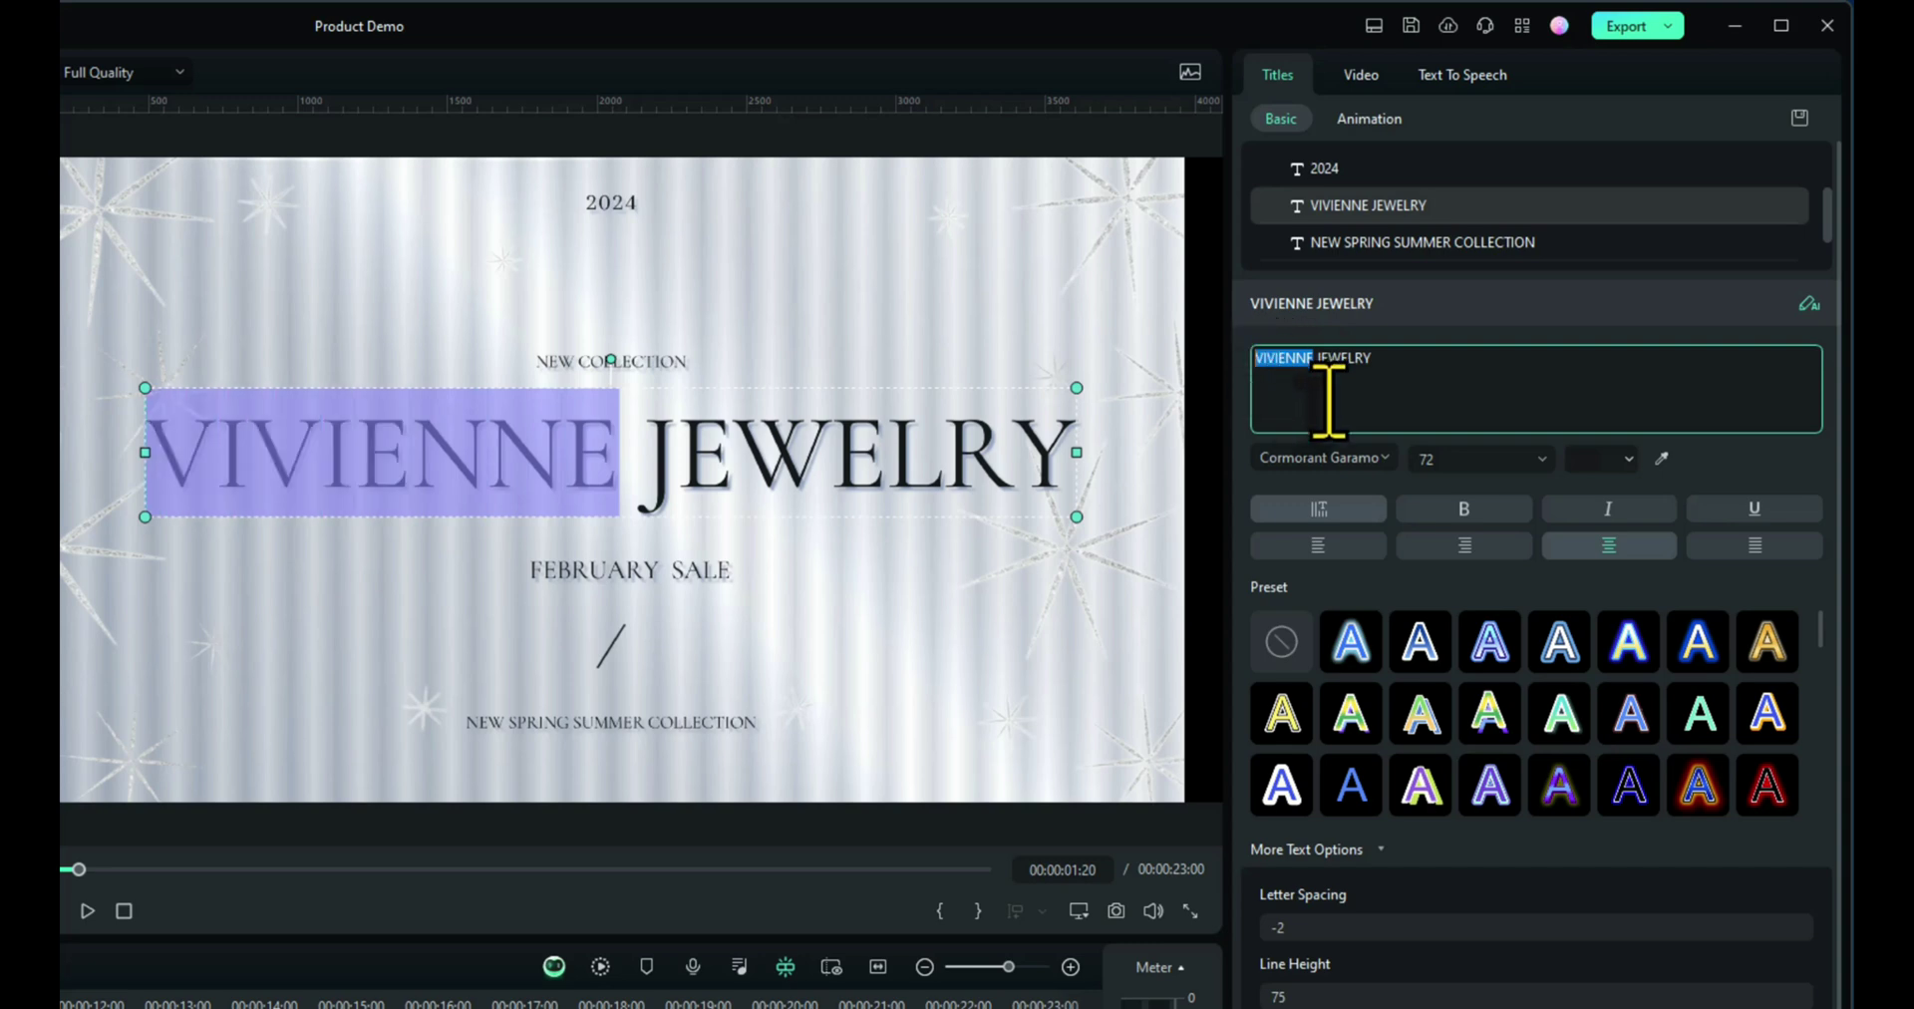
pyautogui.press('BackSpace')
pyautogui.write('FWF')
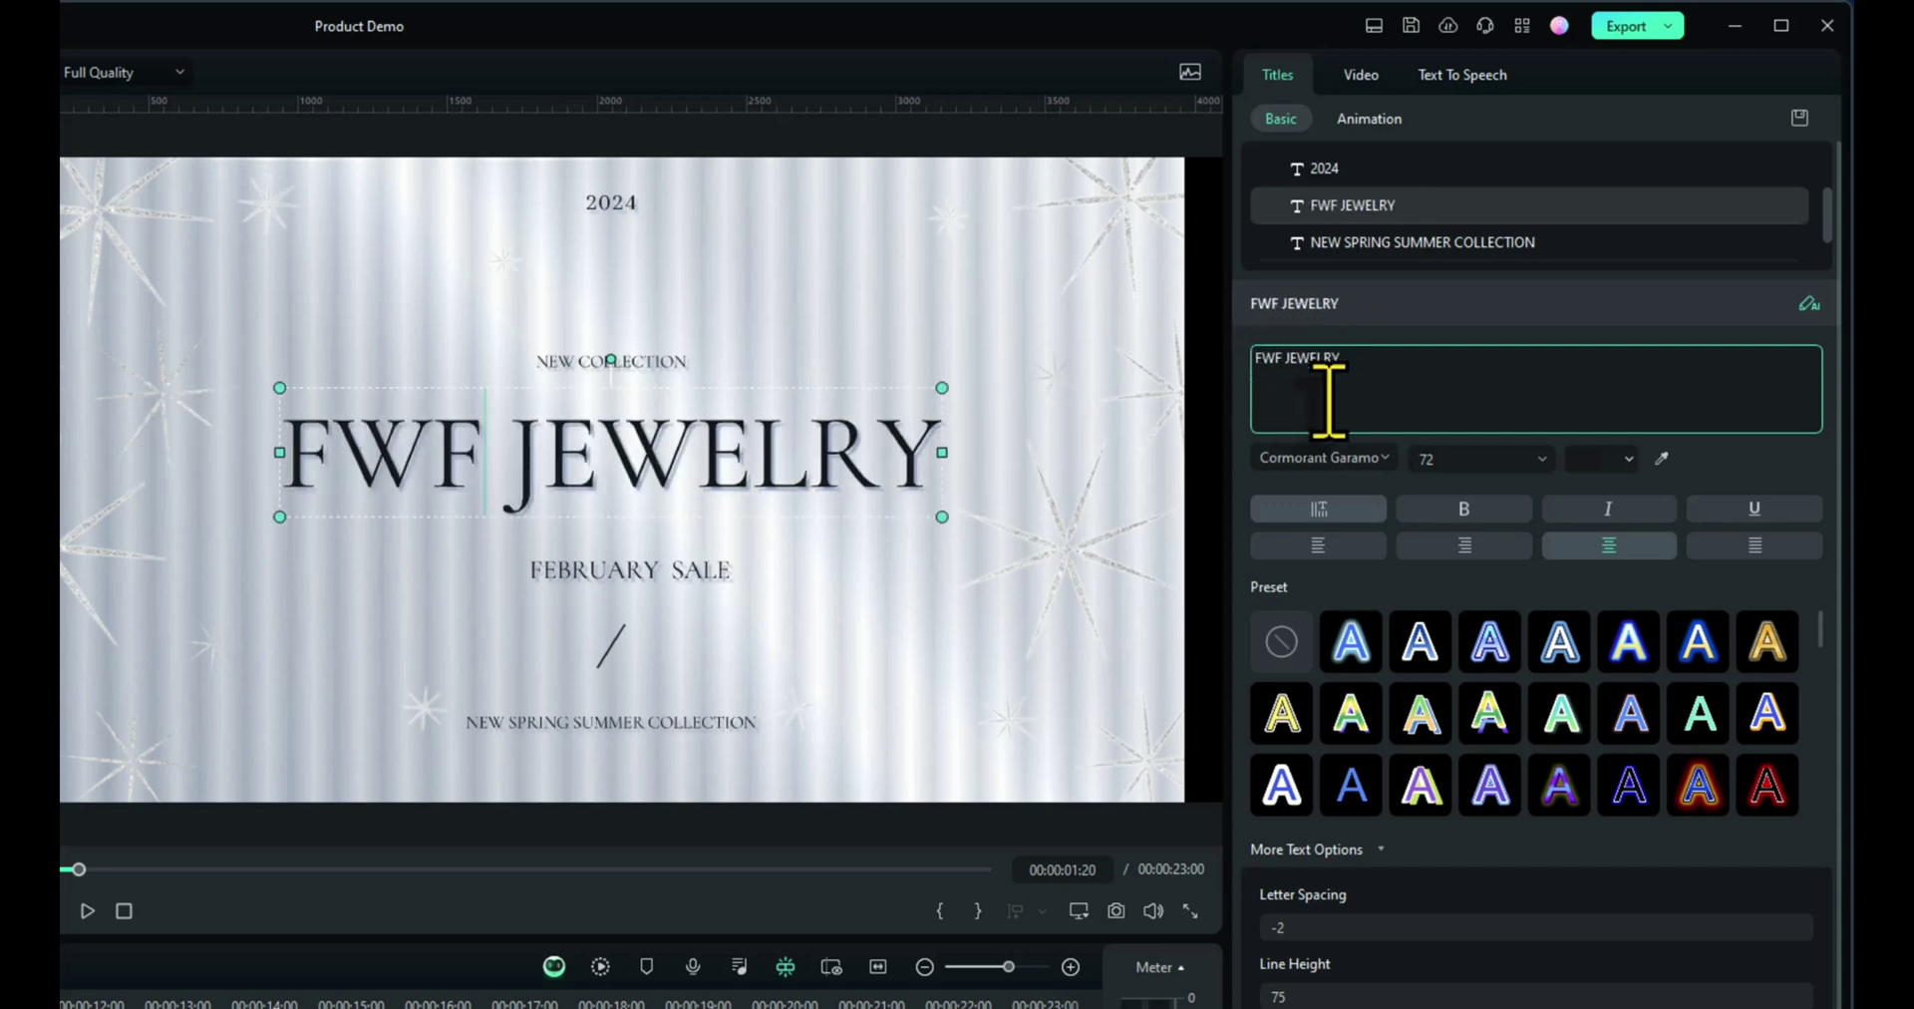
# Set the NEW SPRING SUMMER COLLECTION line's font size to 14.
pyautogui.click(1496, 242)
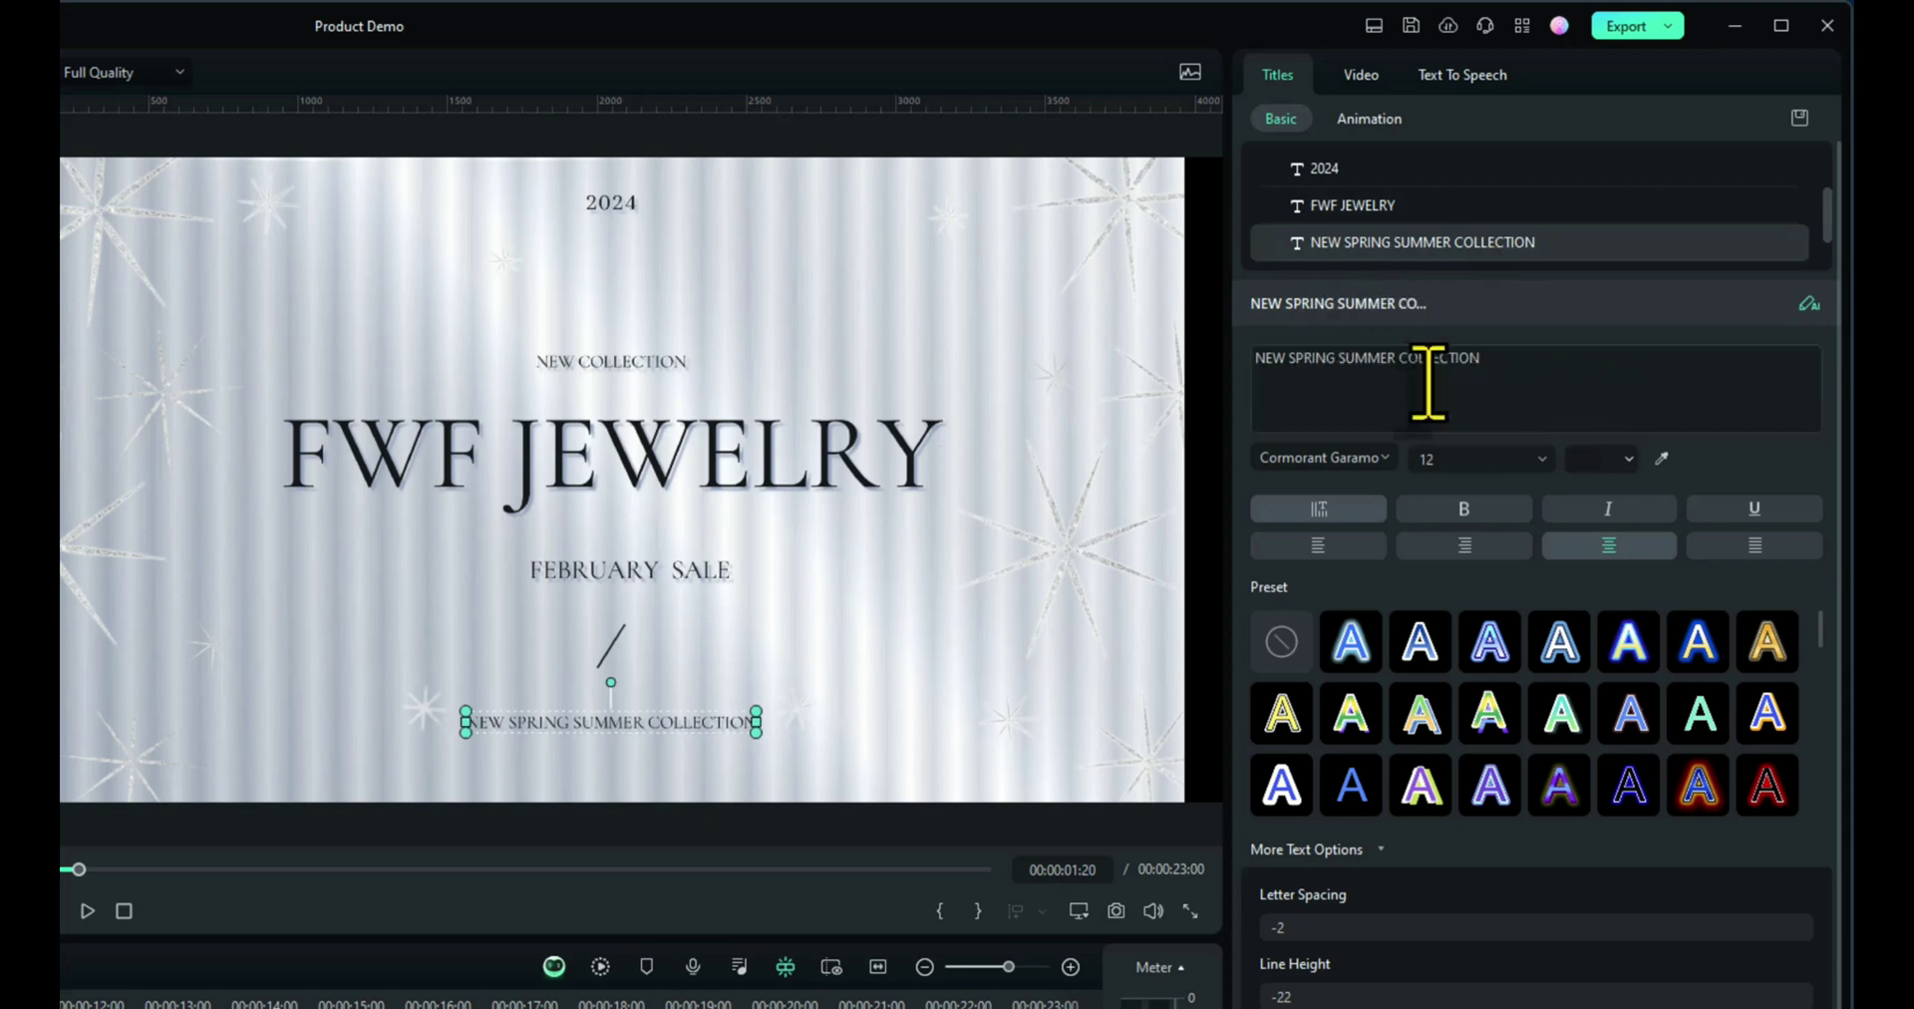
pyautogui.click(1541, 461)
pyautogui.click(1492, 533)
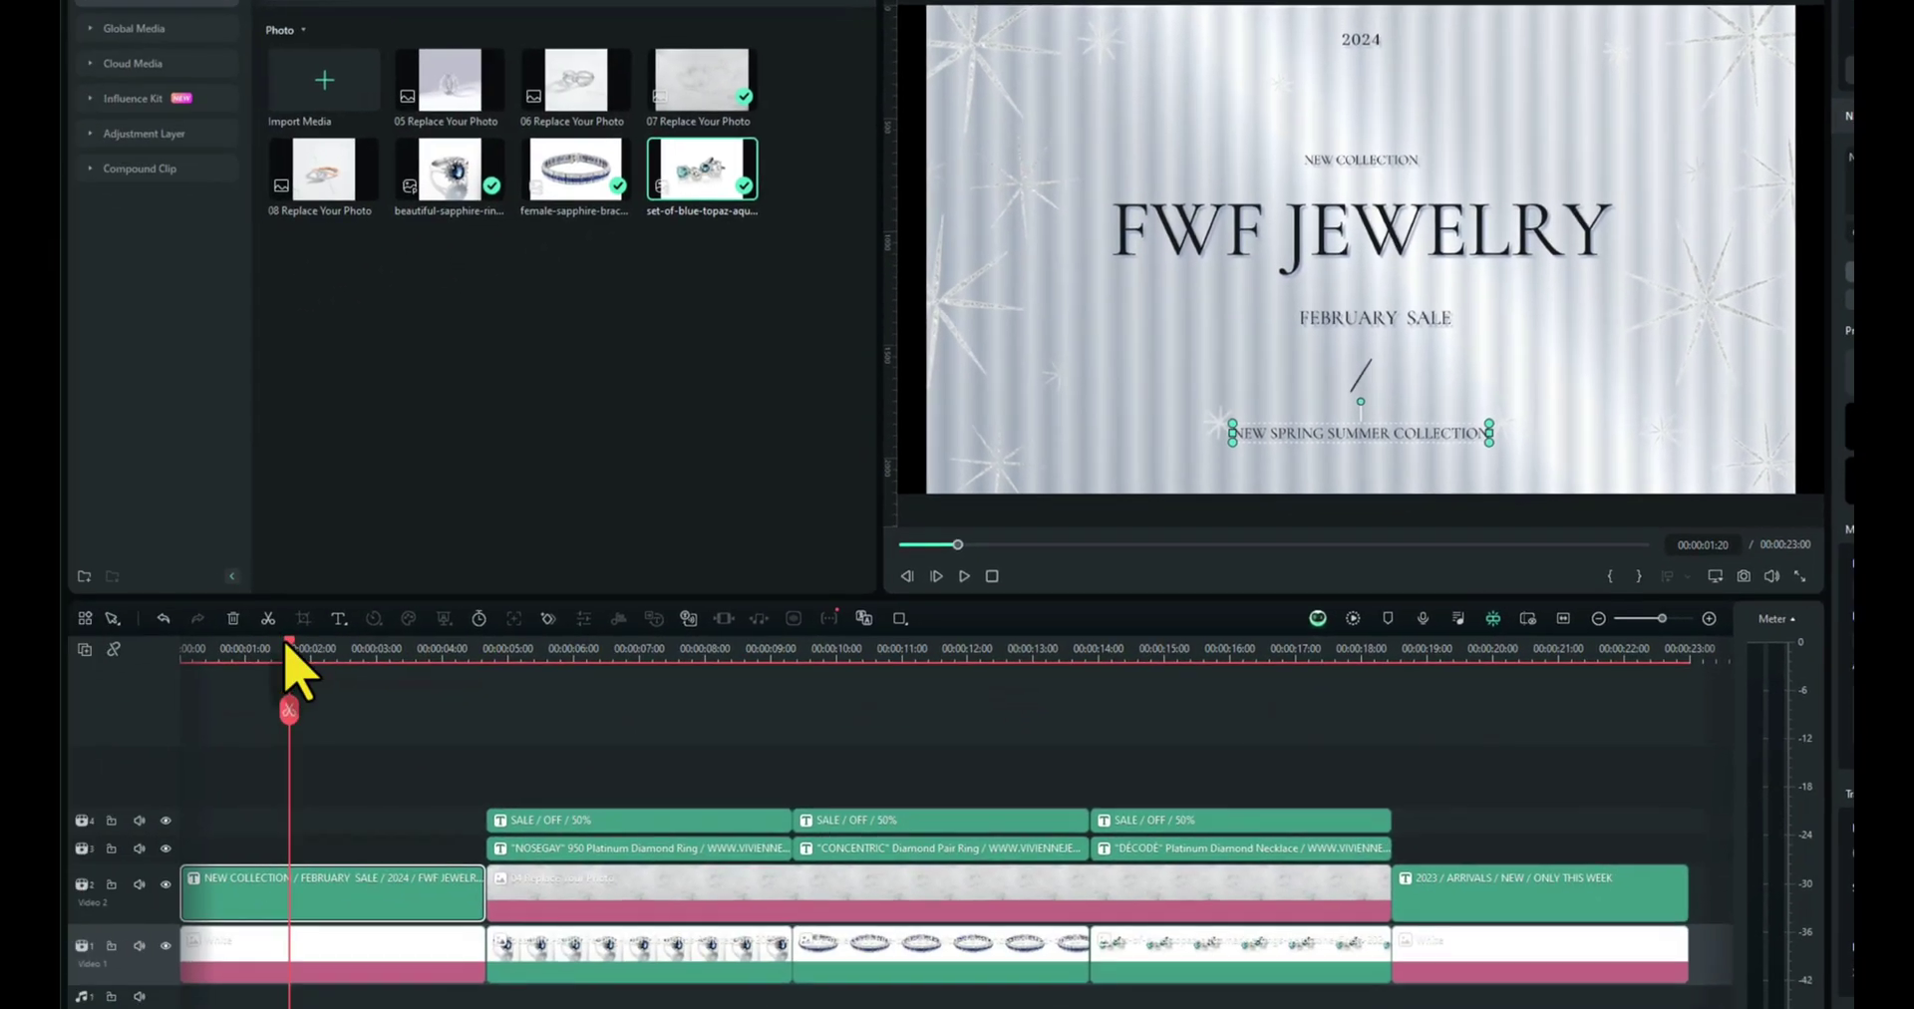
# Replace NOSEGAY with FWF in the ring scene's caption.
pyautogui.moveTo(287, 643); pyautogui.dragTo(668, 684)
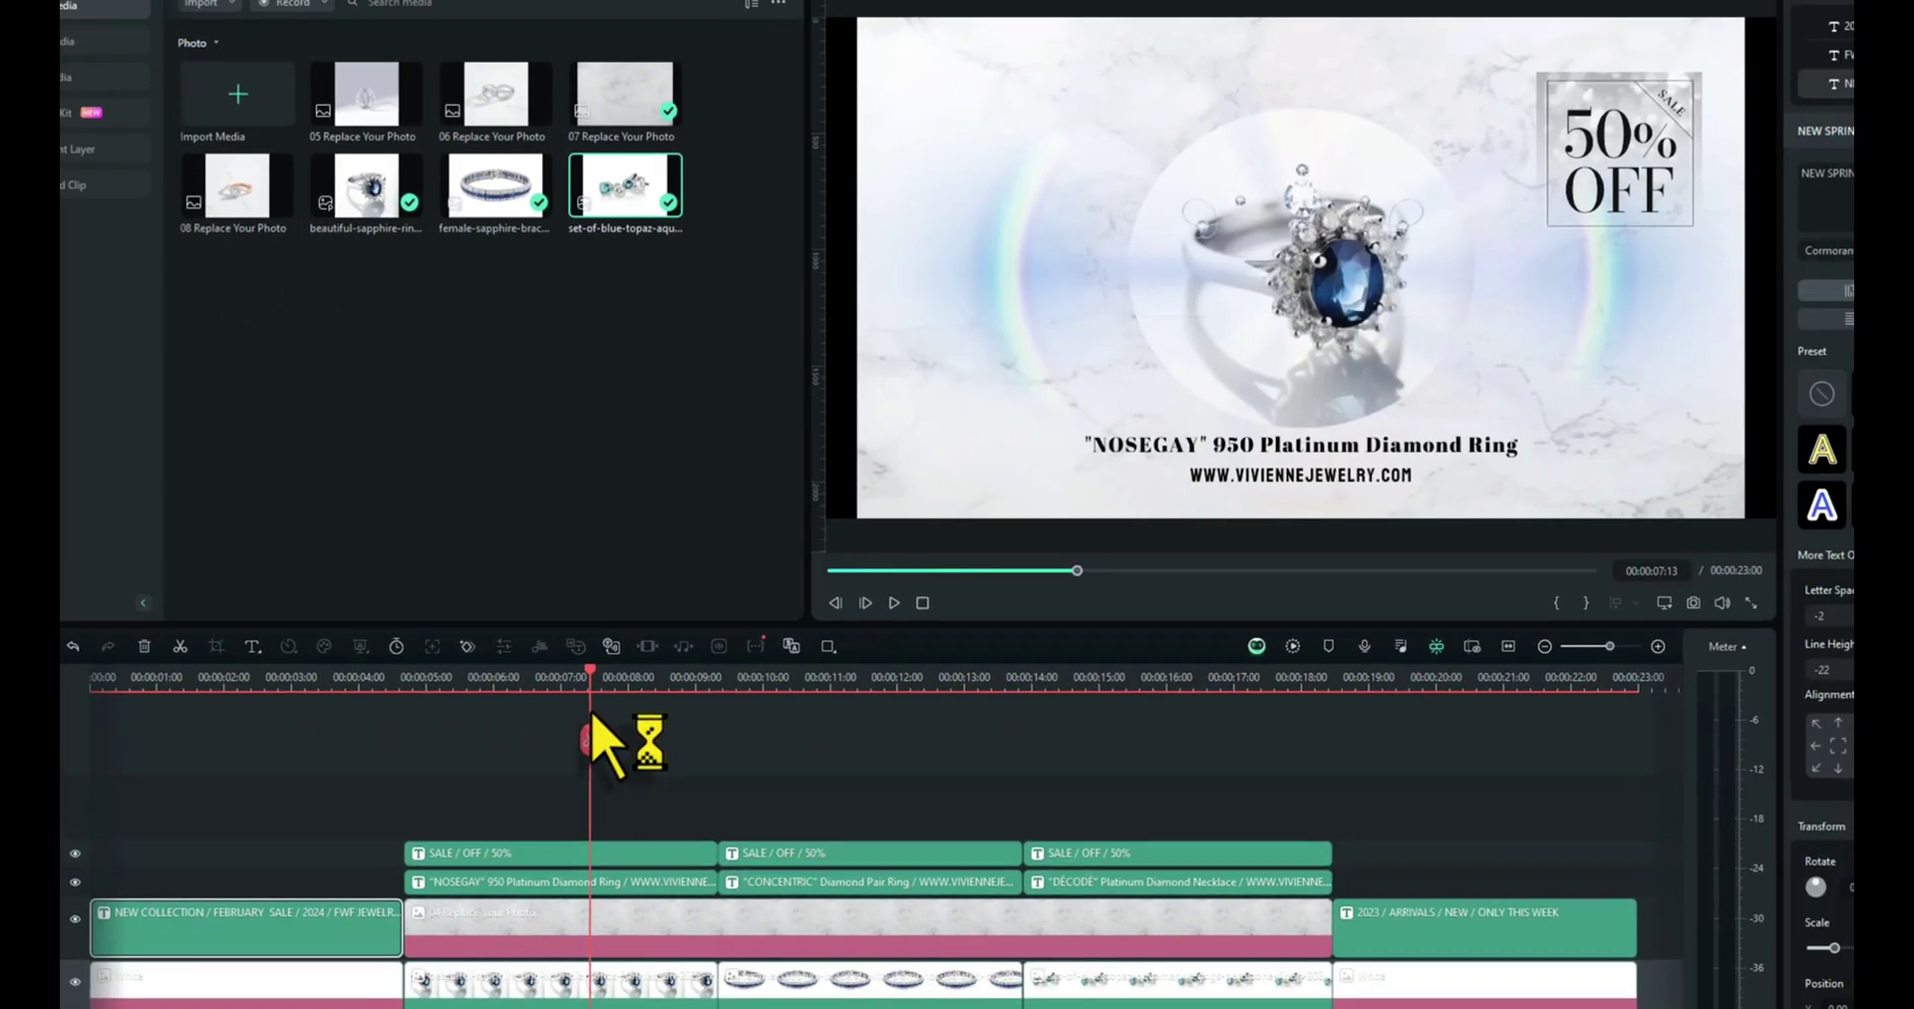
pyautogui.click(1296, 168)
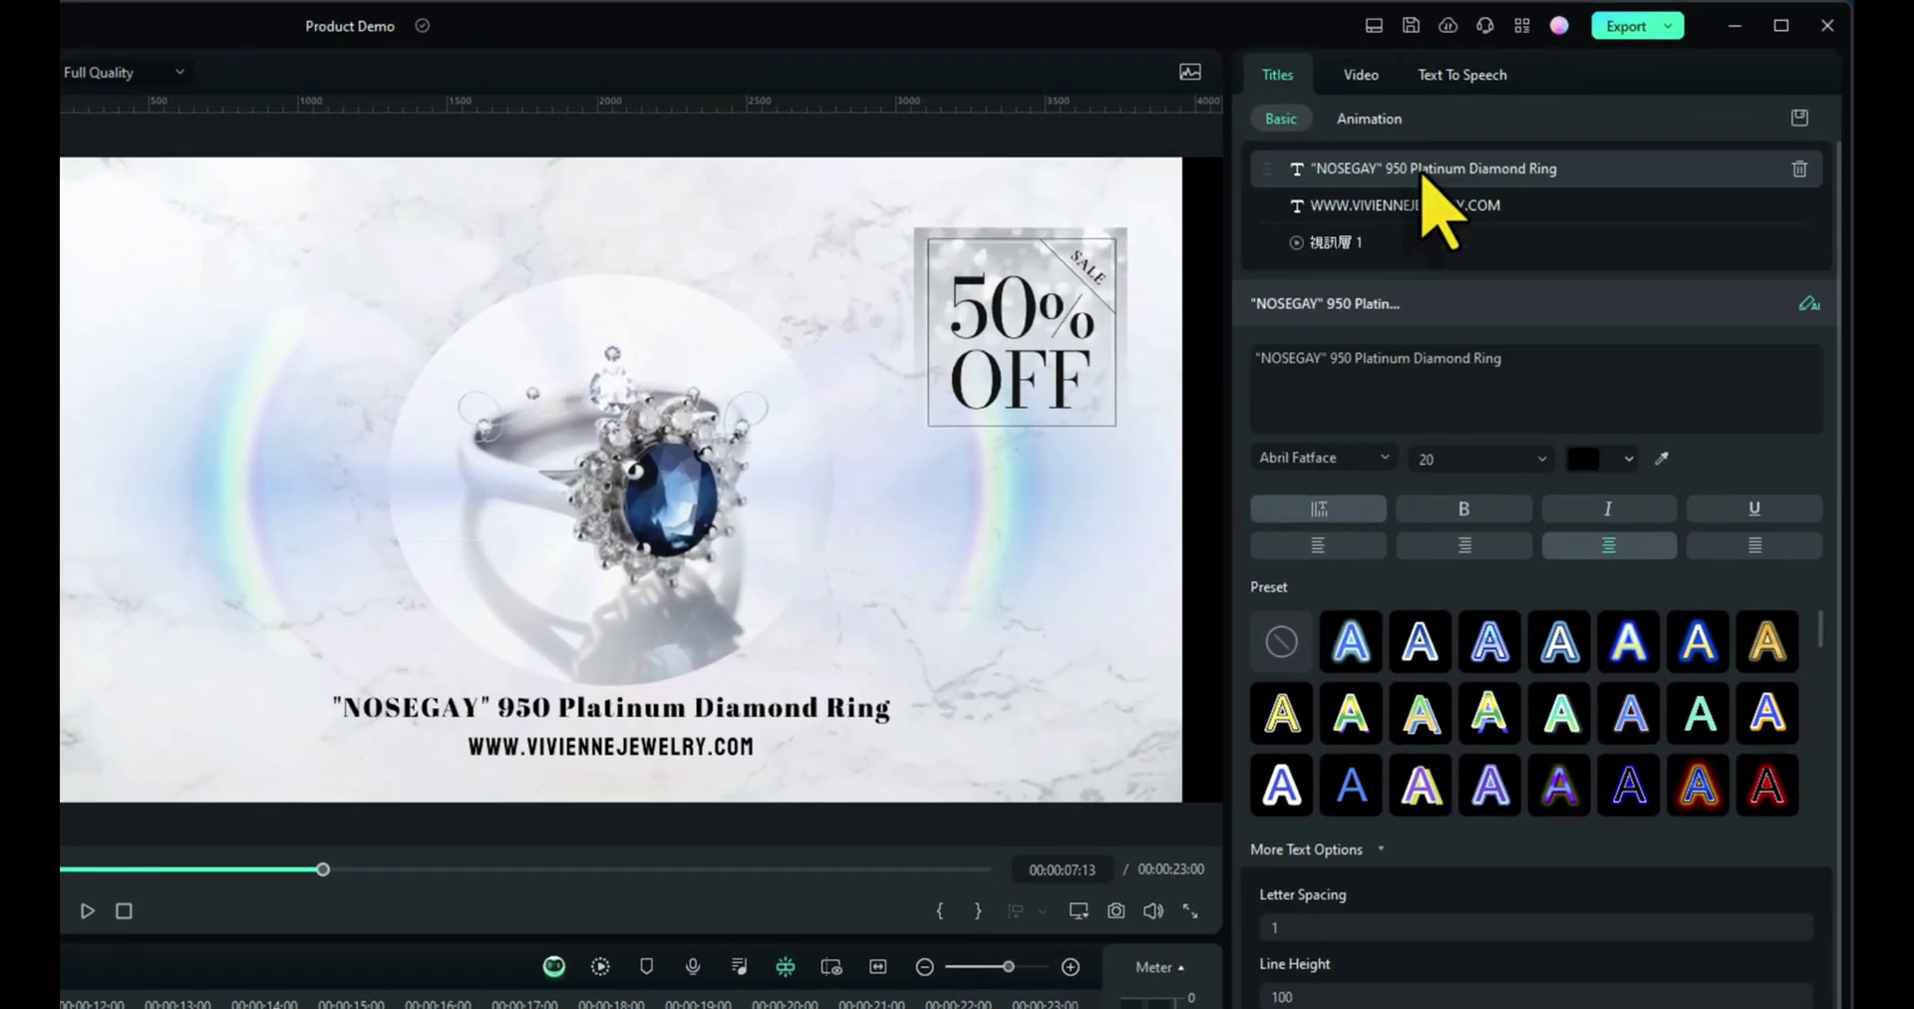
pyautogui.click(1313, 357)
pyautogui.doubleClick(1265, 357)
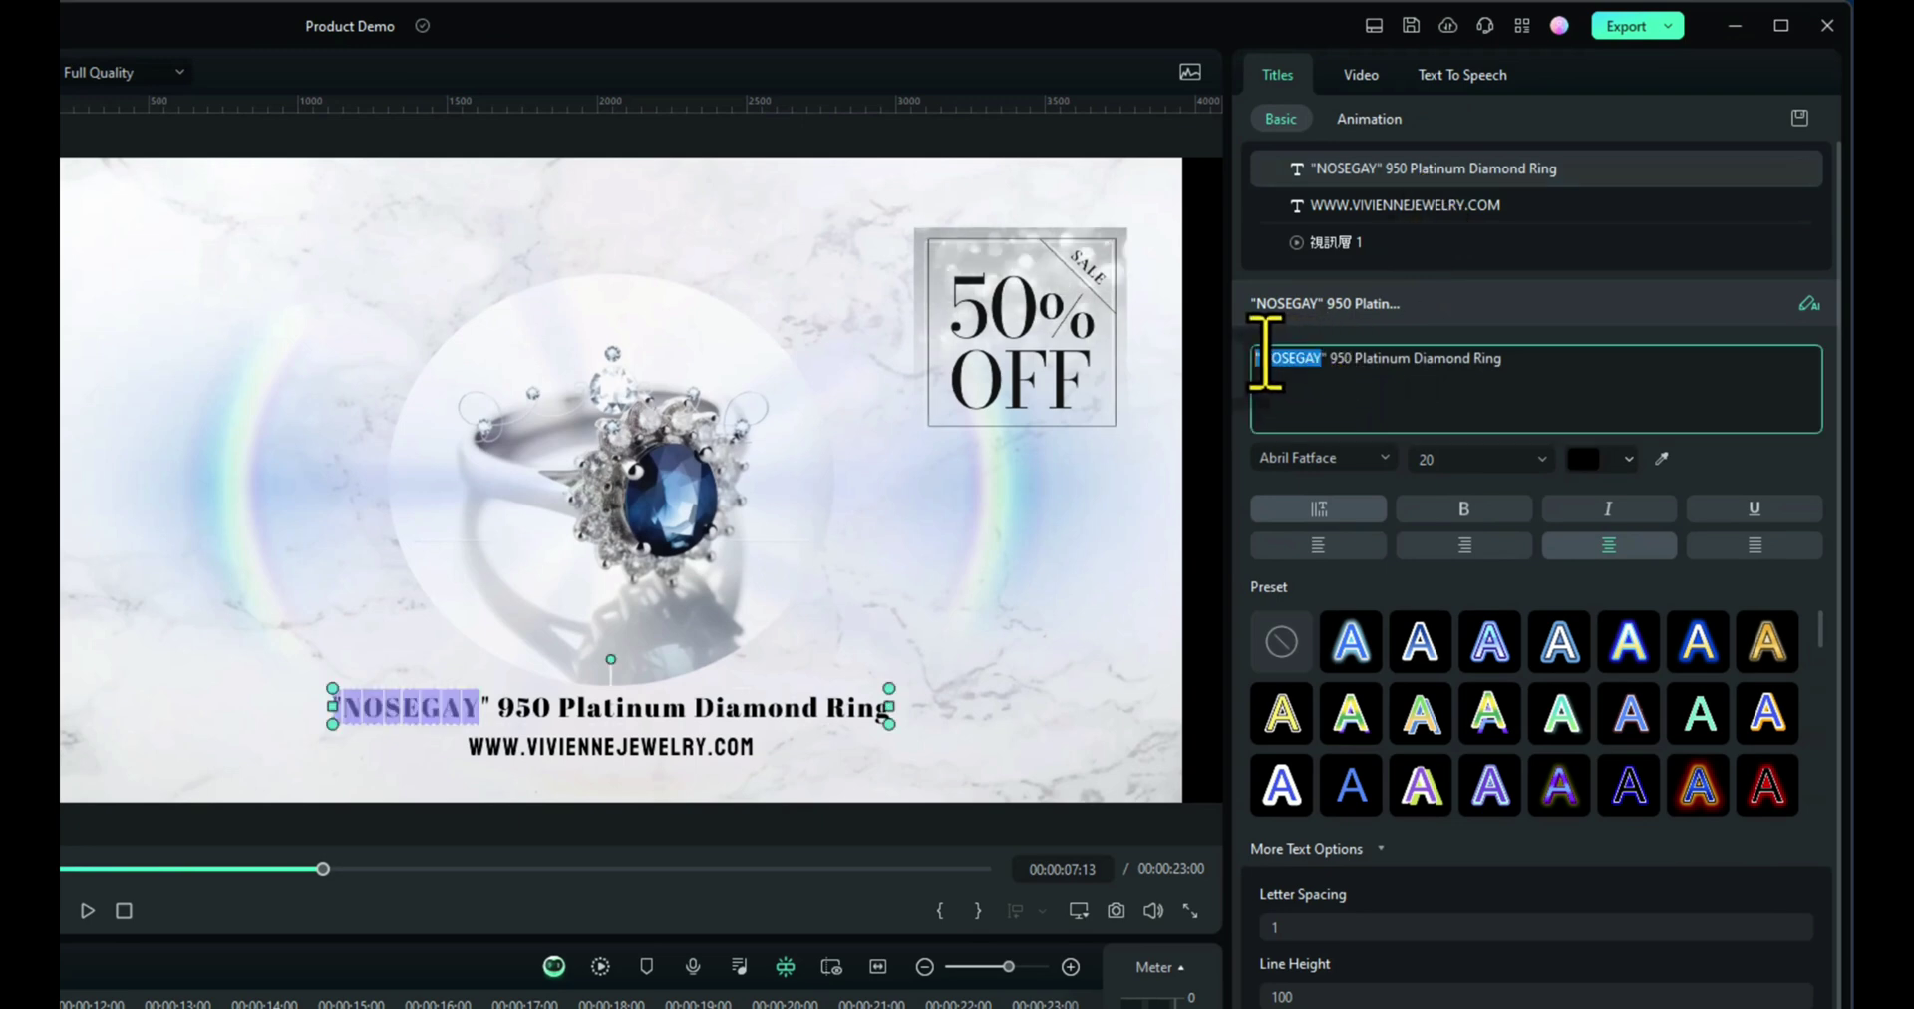
pyautogui.press('BackSpace')
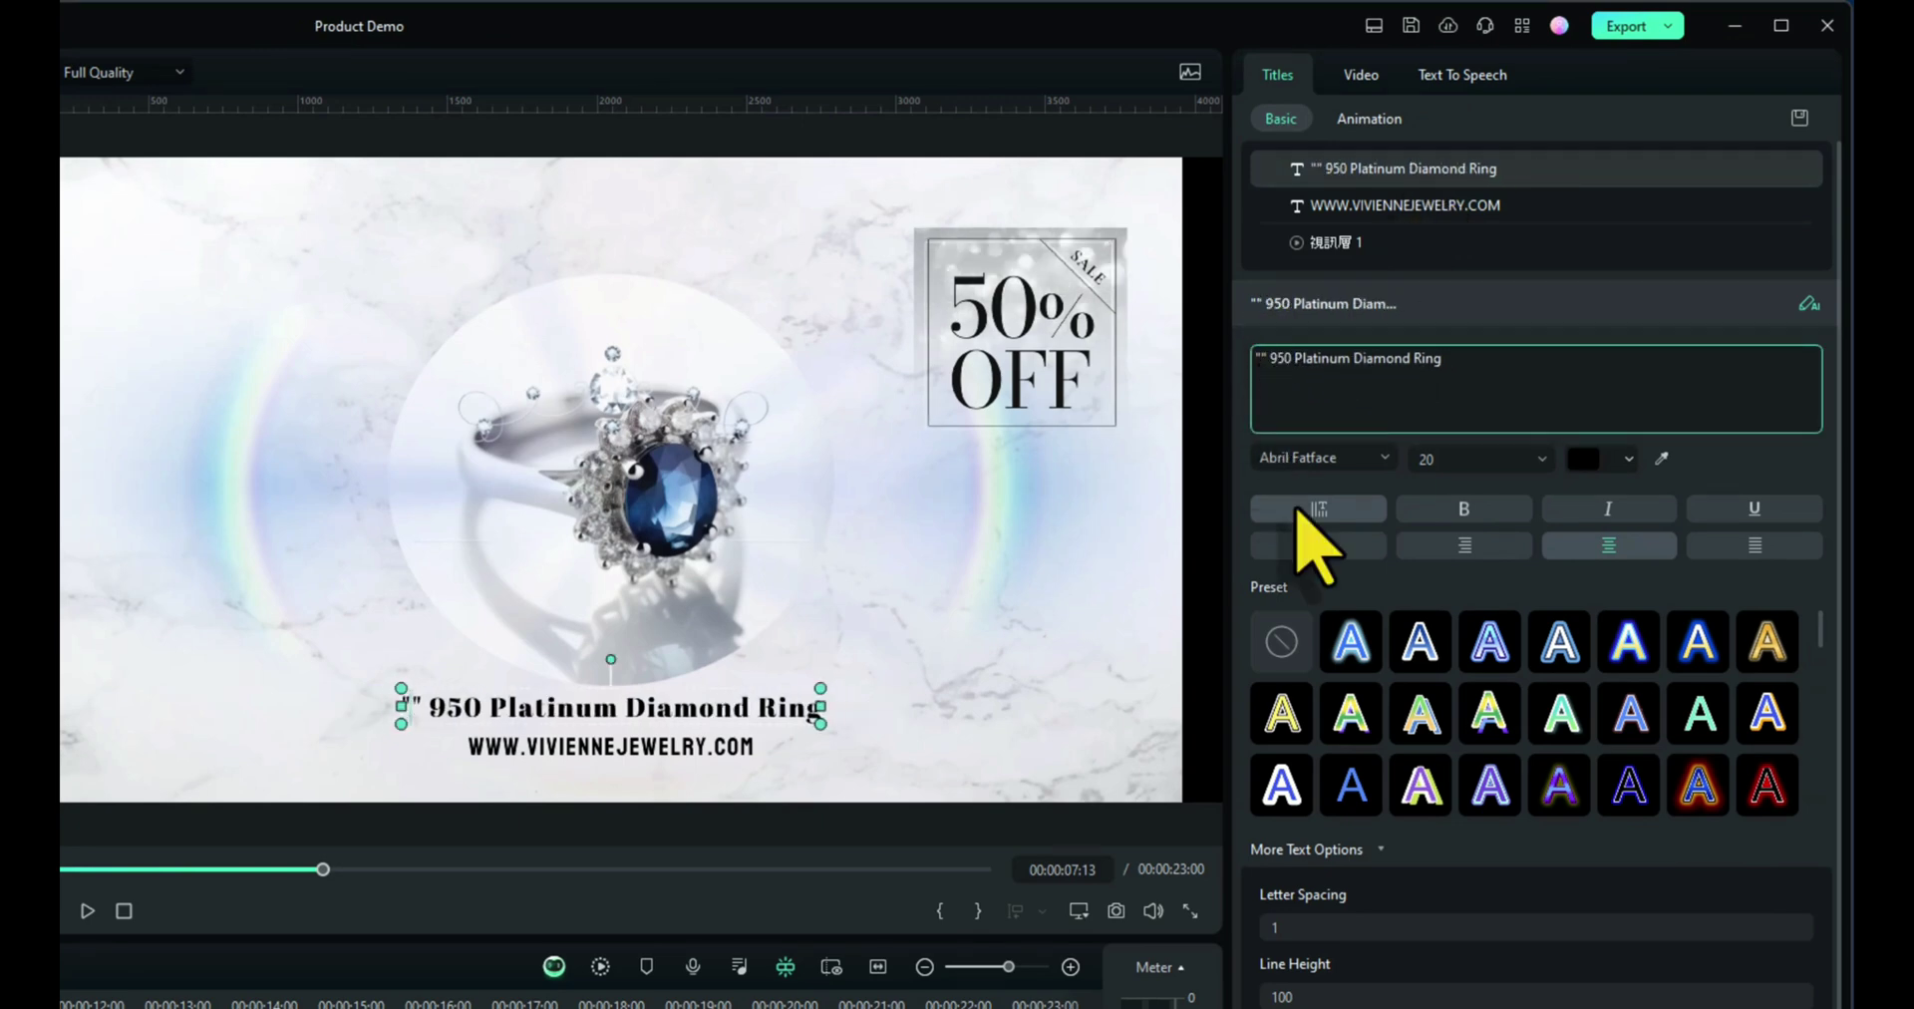
pyautogui.write('FWF')
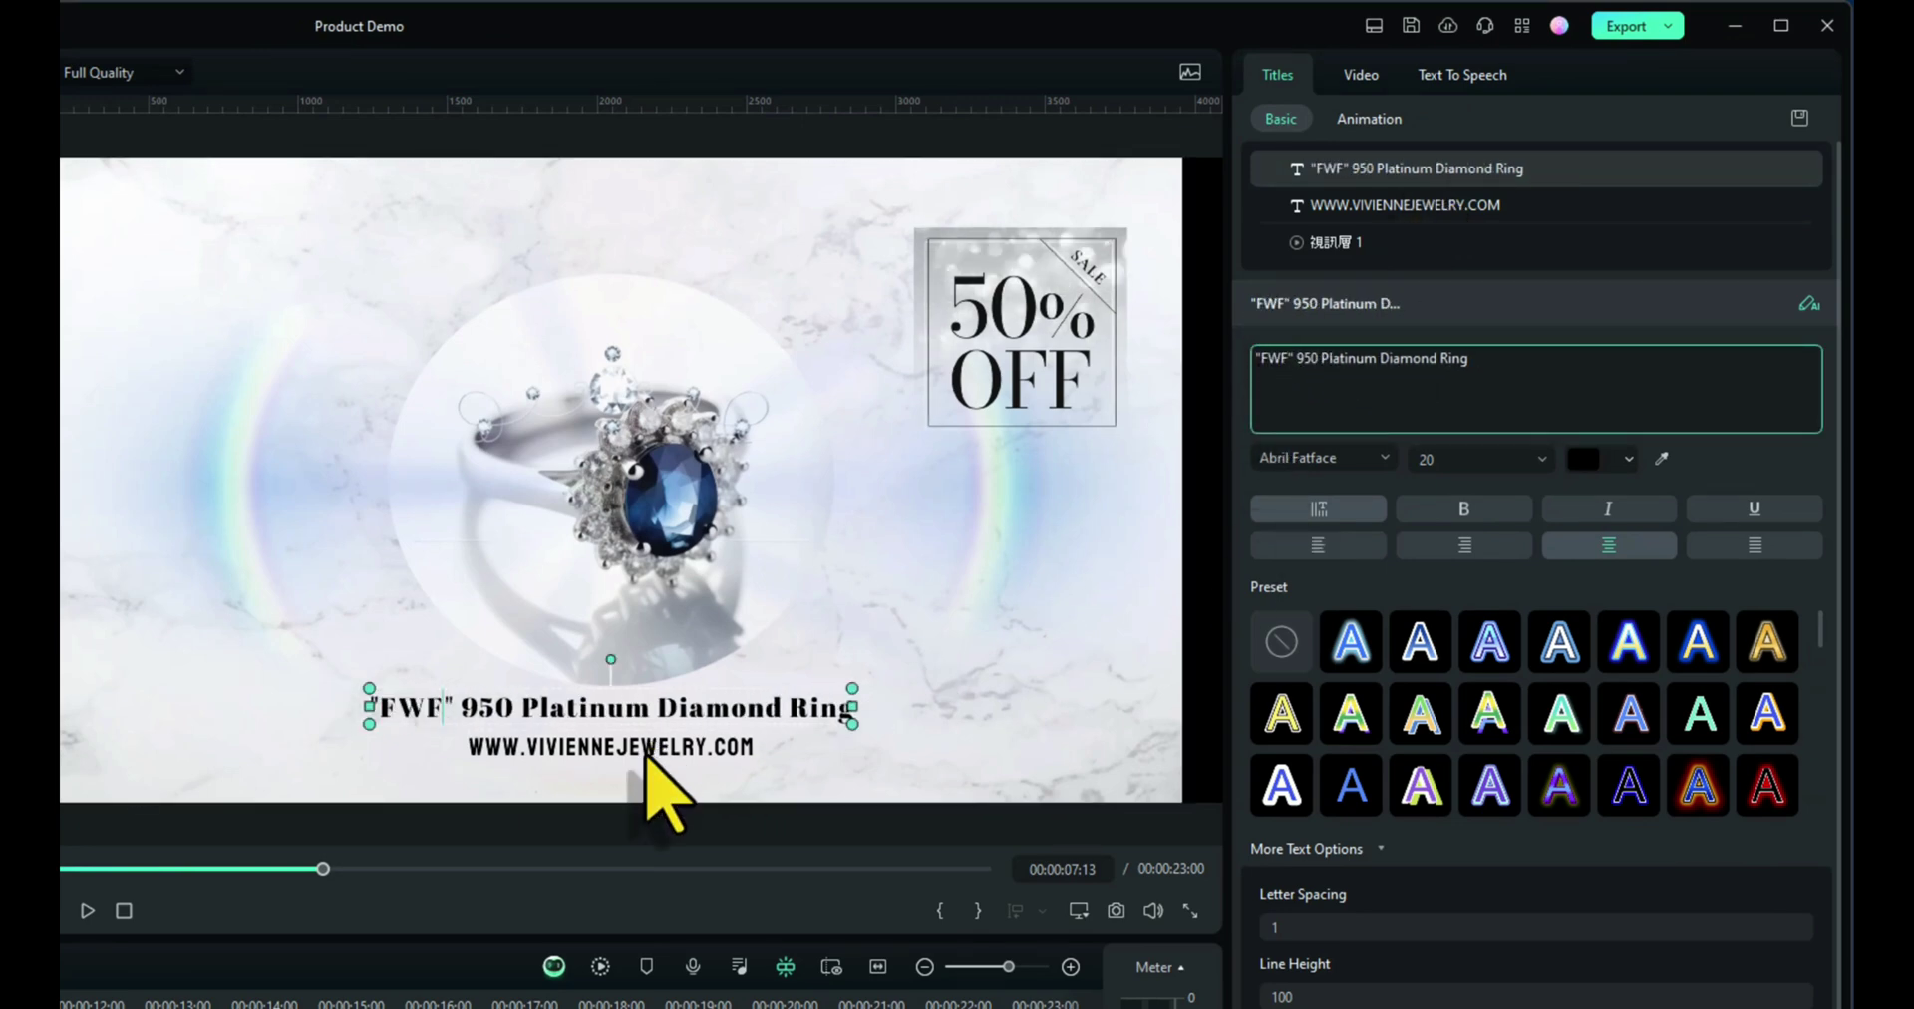
pyautogui.click(648, 753)
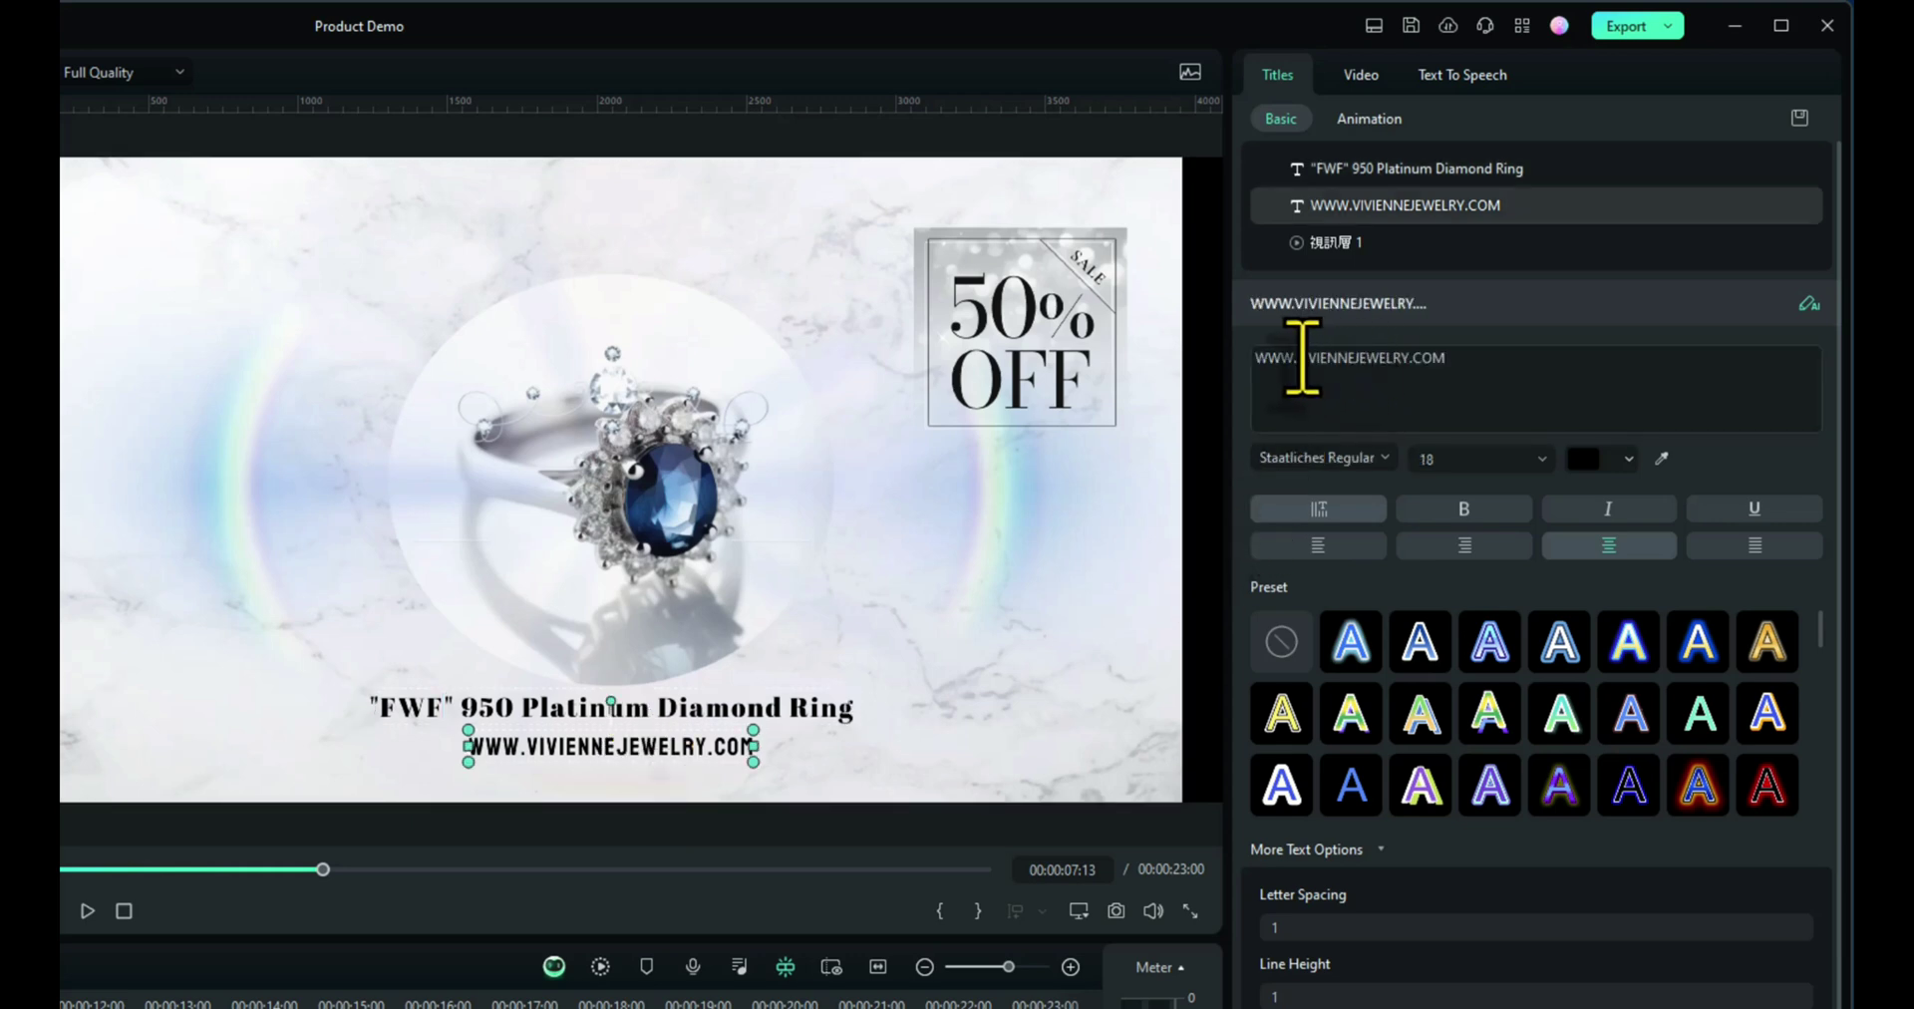
pyautogui.moveTo(1299, 356); pyautogui.dragTo(1442, 359)
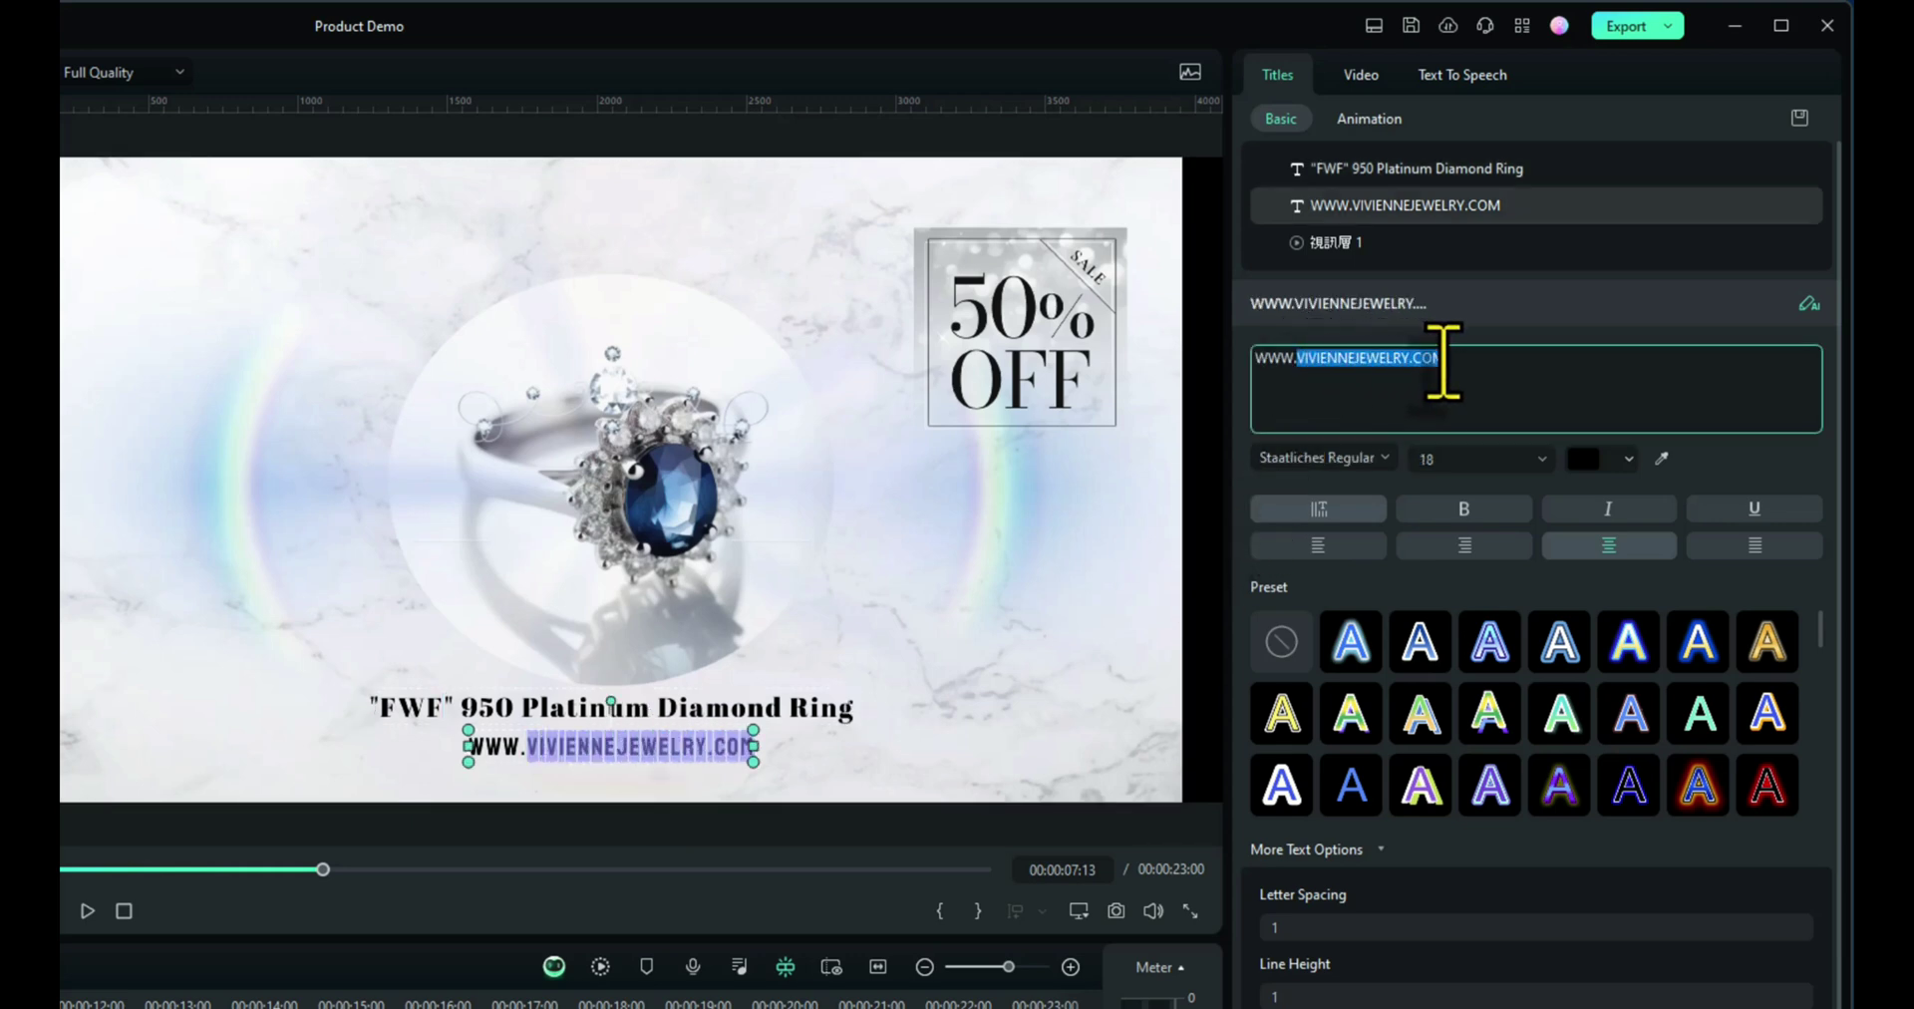
pyautogui.write('FUNWITHFILMORA.CO')
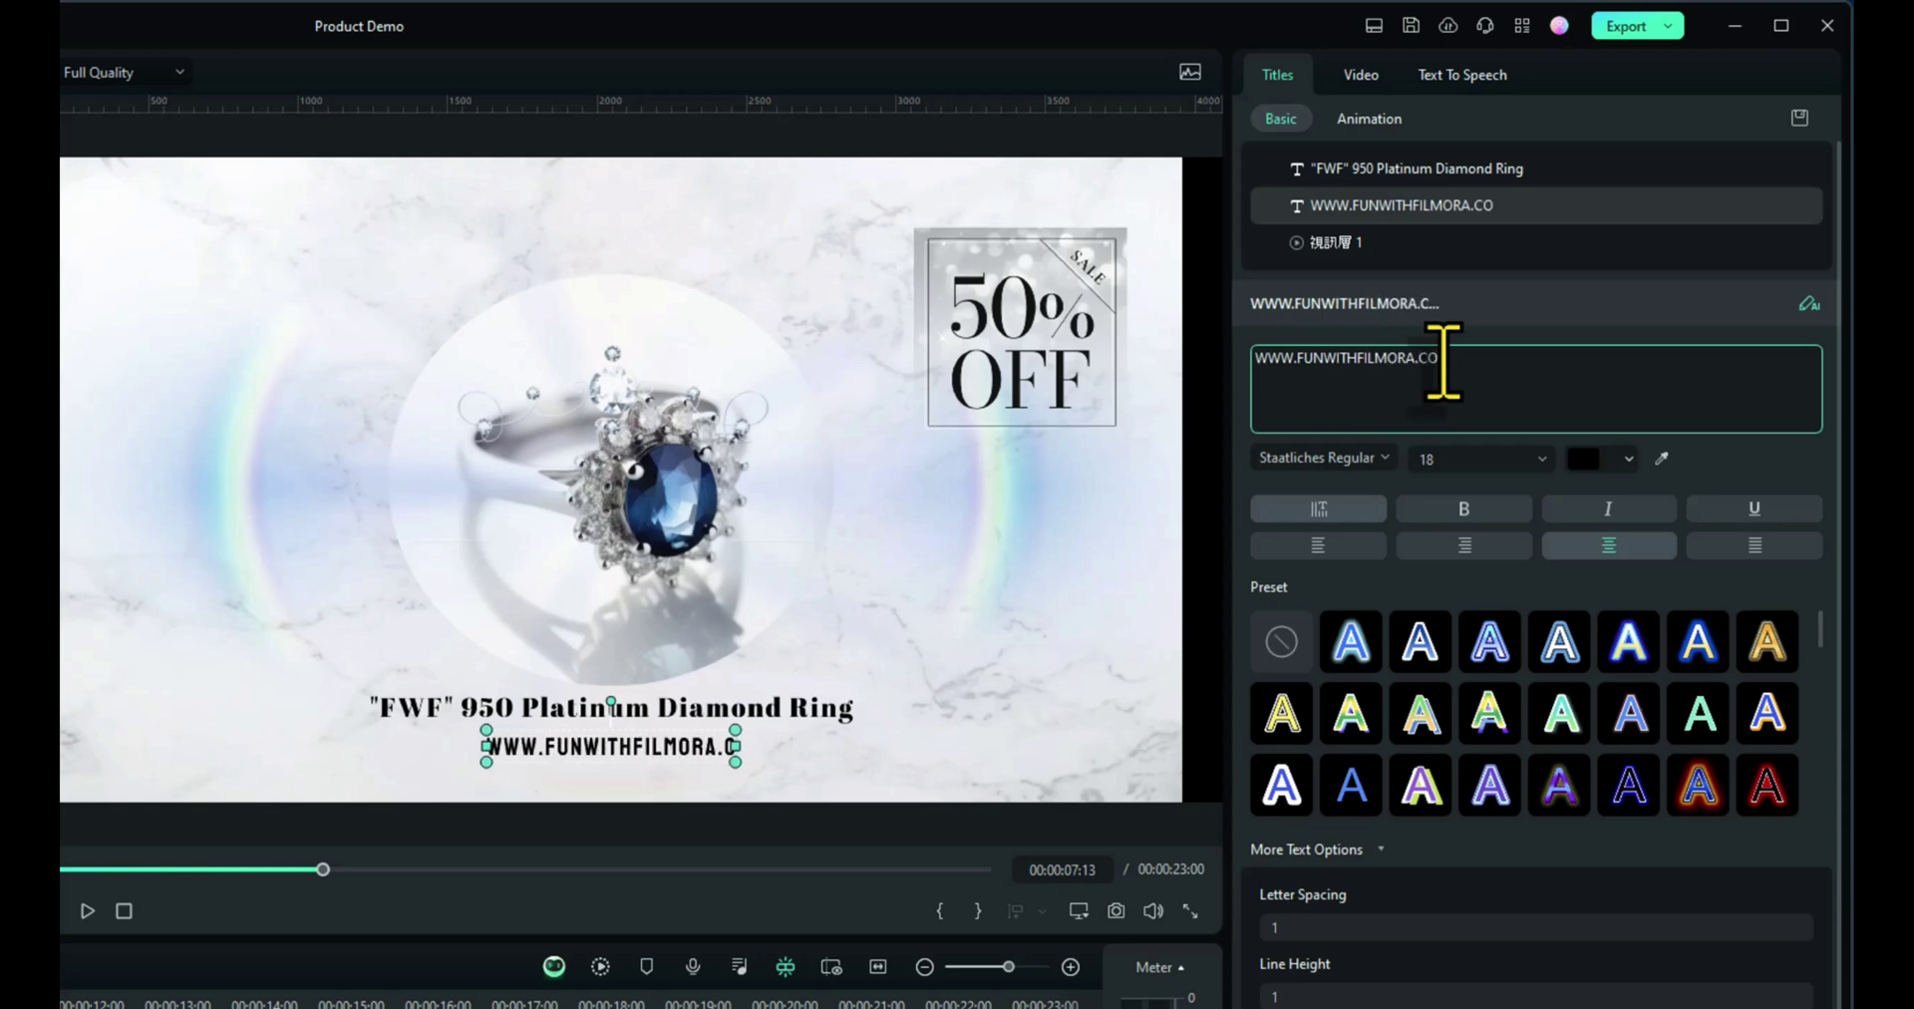
pyautogui.write('.UK')
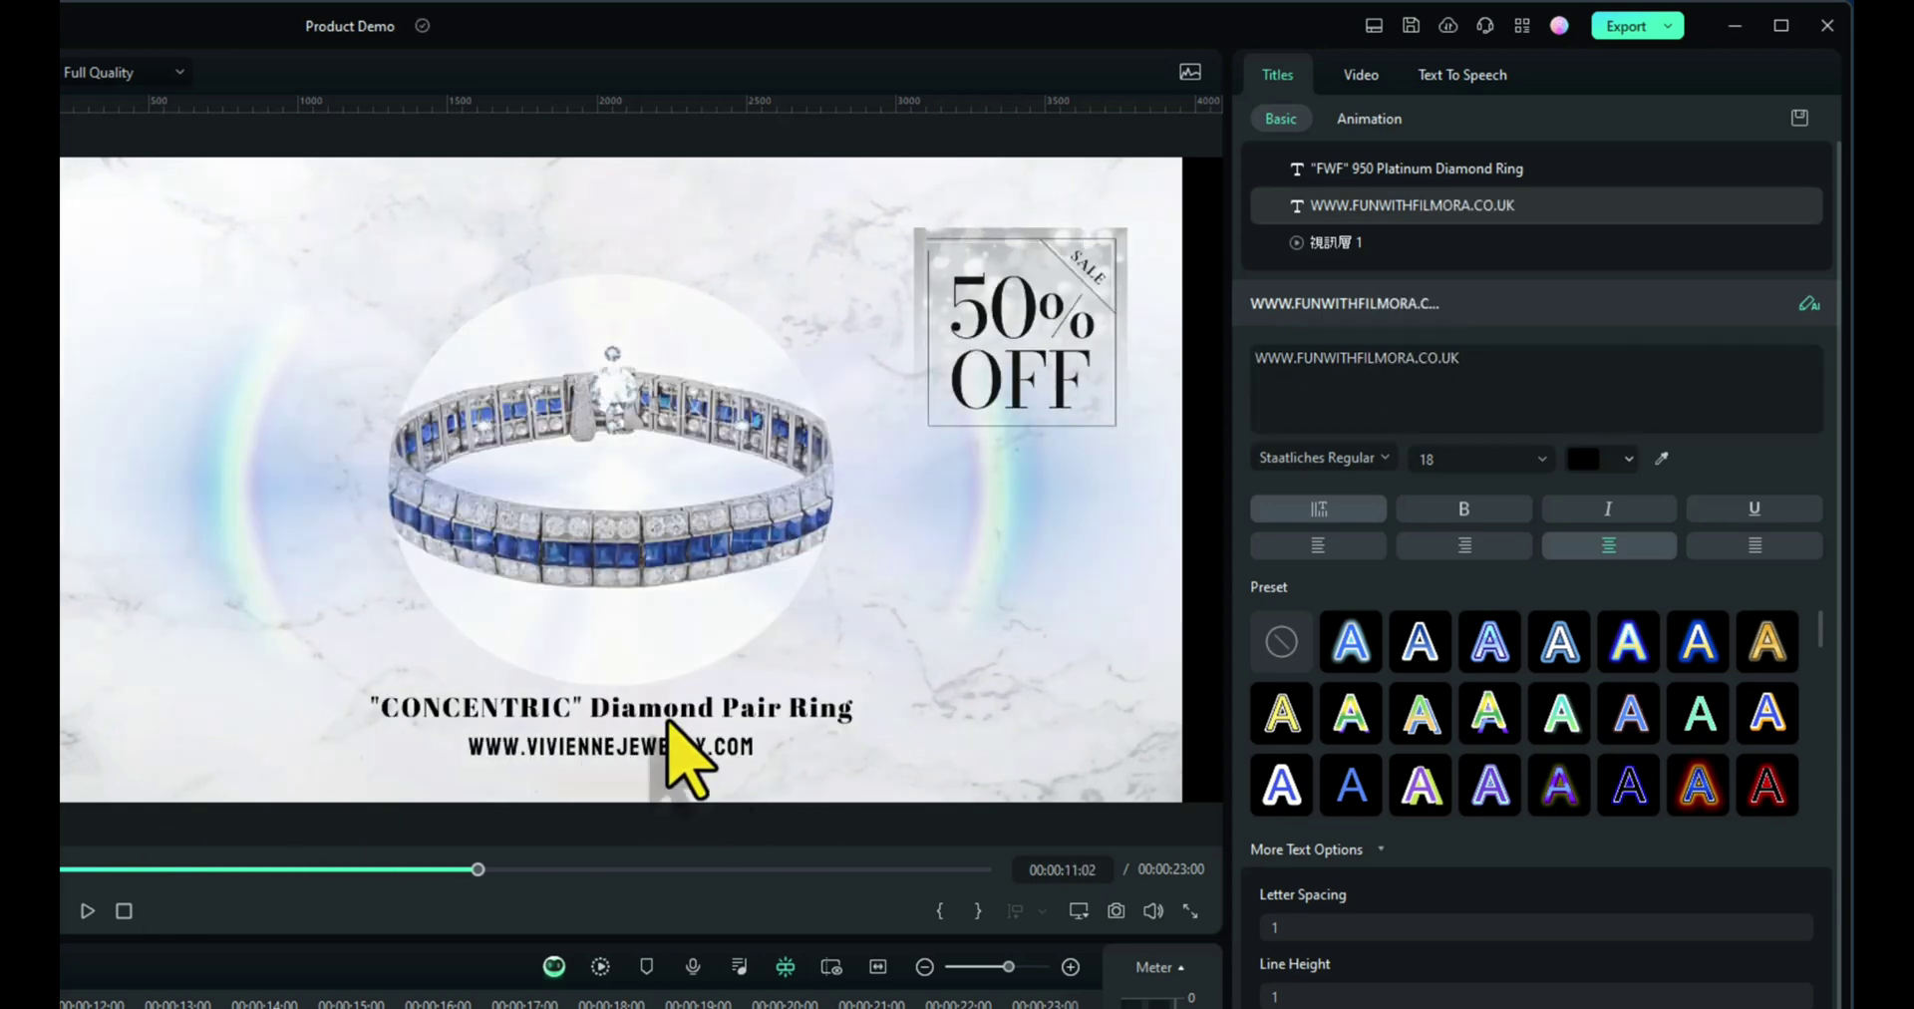
# Change the sale badge from 50% to 75% and the Necklace caption to Earings.
pyautogui.click(1466, 369)
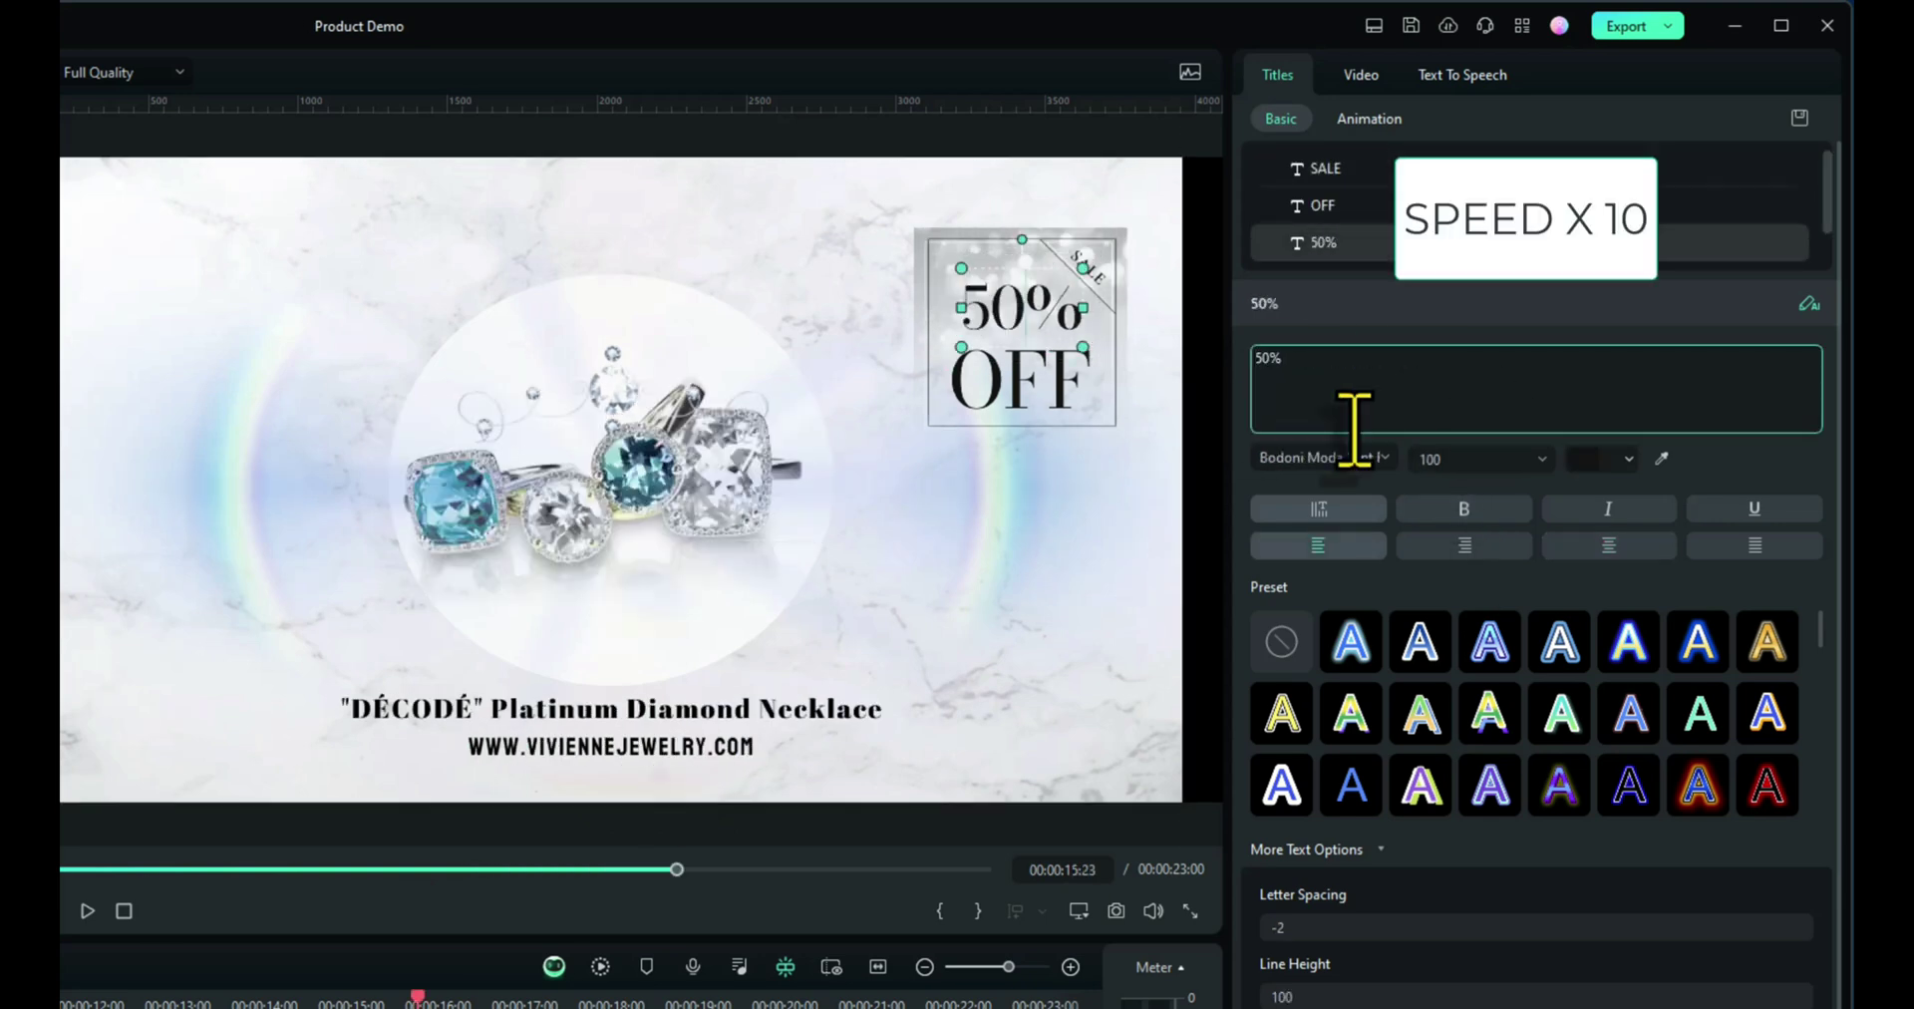
pyautogui.write('75%')
pyautogui.press('BackSpace')
pyautogui.press('BackSpace')
pyautogui.press('BackSpace')
pyautogui.press('BackSpace')
pyautogui.press('BackSpace')
pyautogui.press('BackSpace')
pyautogui.press('BackSpace')
pyautogui.press('BackSpace')
pyautogui.write('Earings')
pyautogui.click(1336, 205)
pyautogui.moveTo(1296, 359); pyautogui.dragTo(1458, 372)
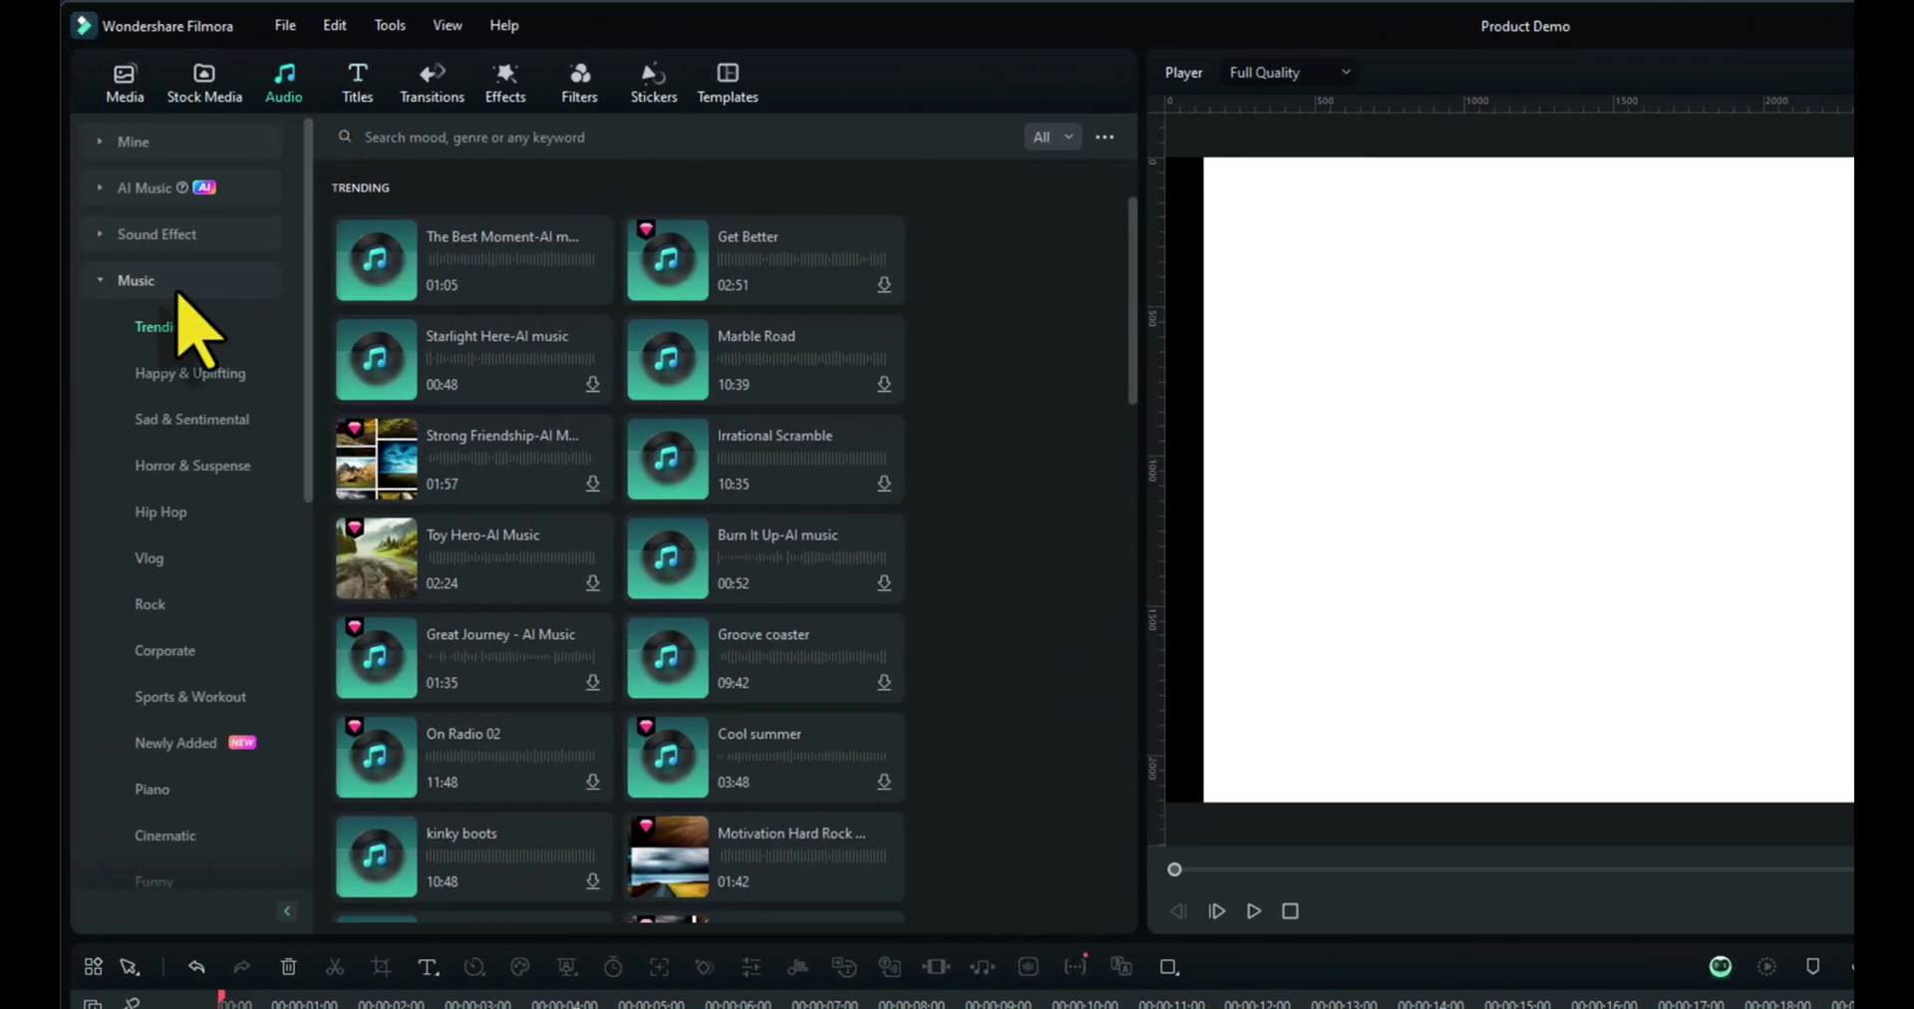
# Search the music library for 'love' and preview the Beautiful Love-AI music track.
pyautogui.click(170, 285)
pyautogui.click(429, 140)
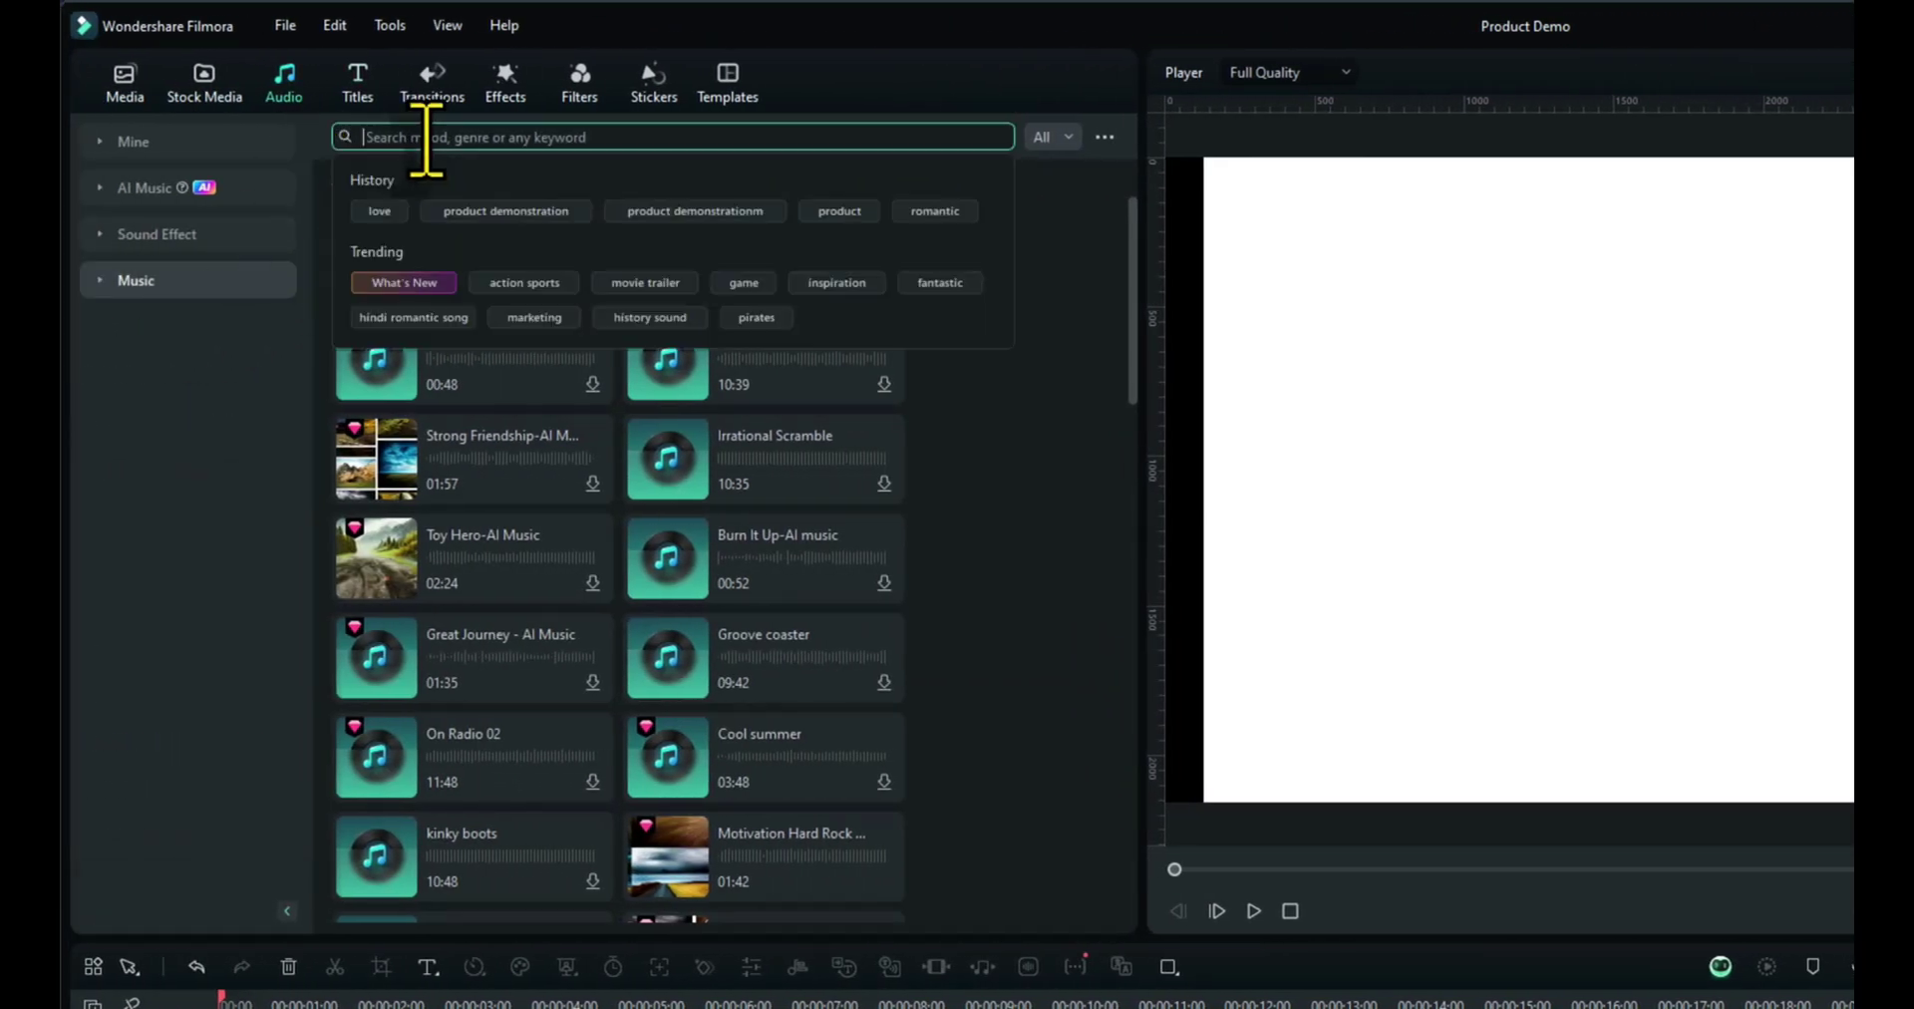
pyautogui.write('love')
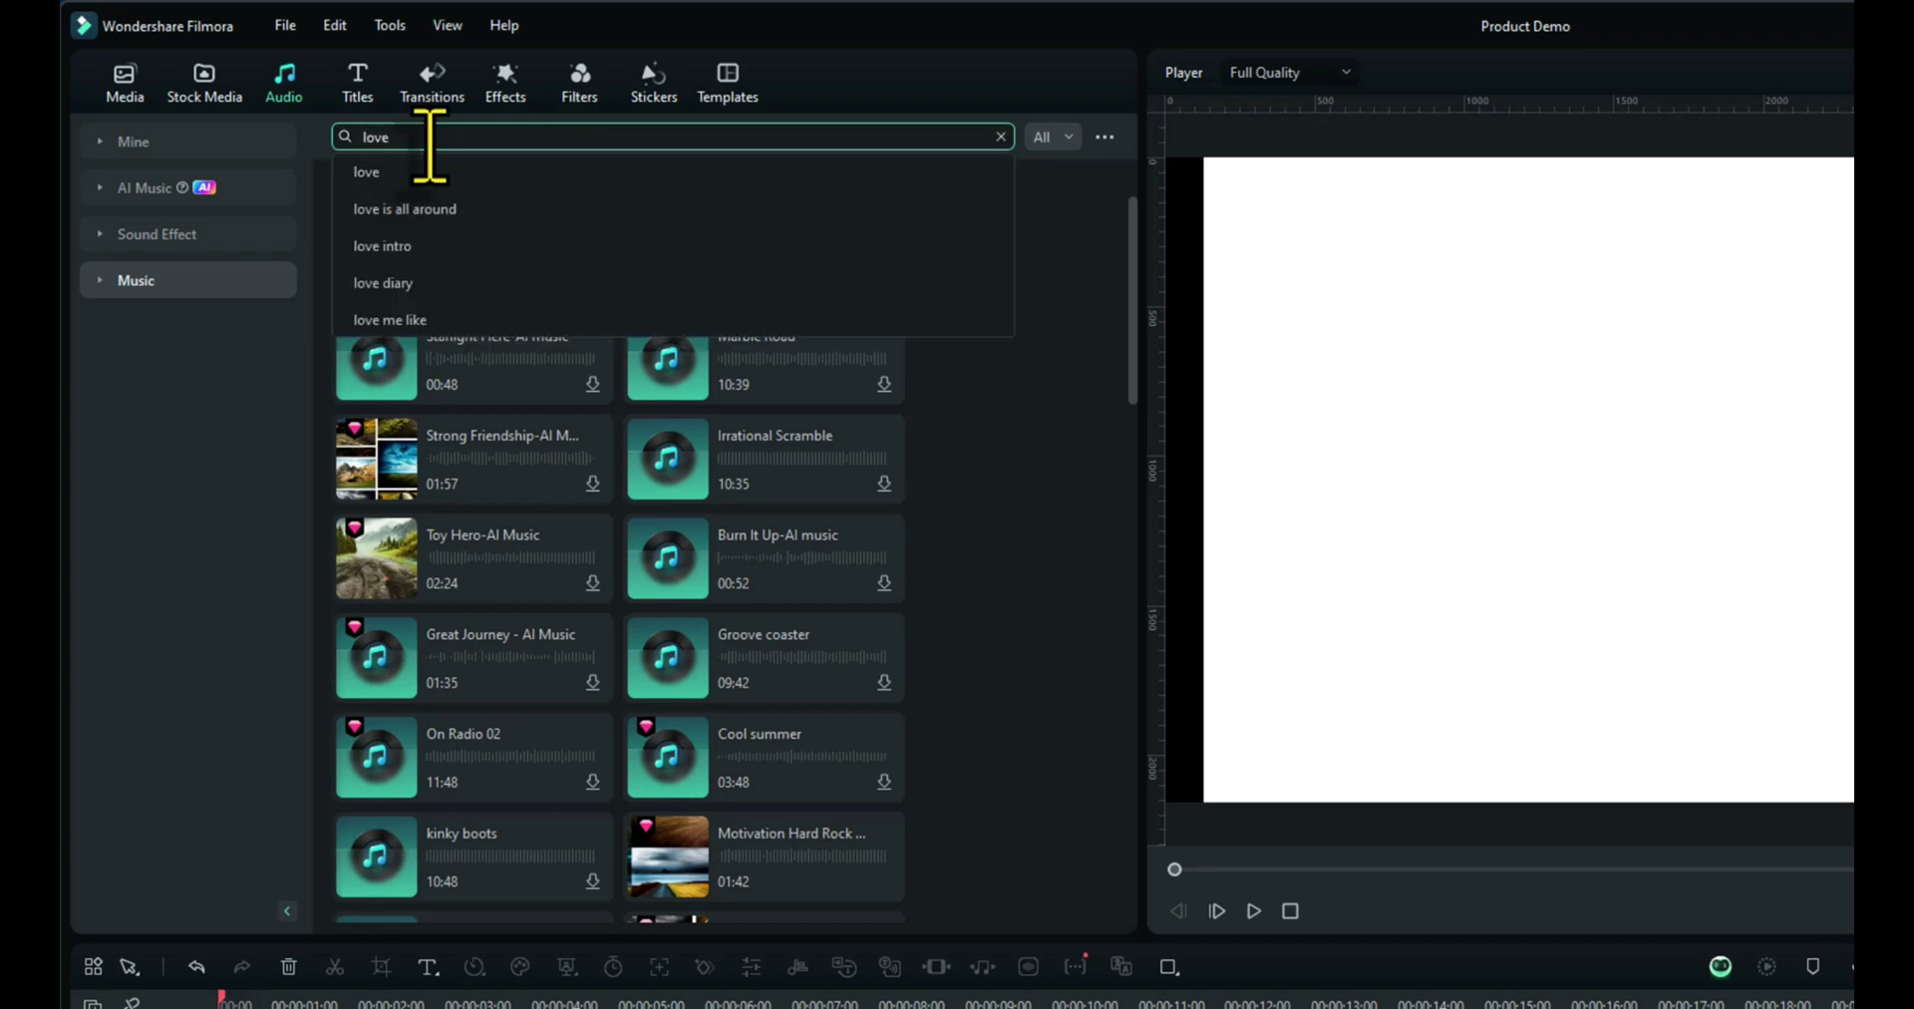
pyautogui.press('Return')
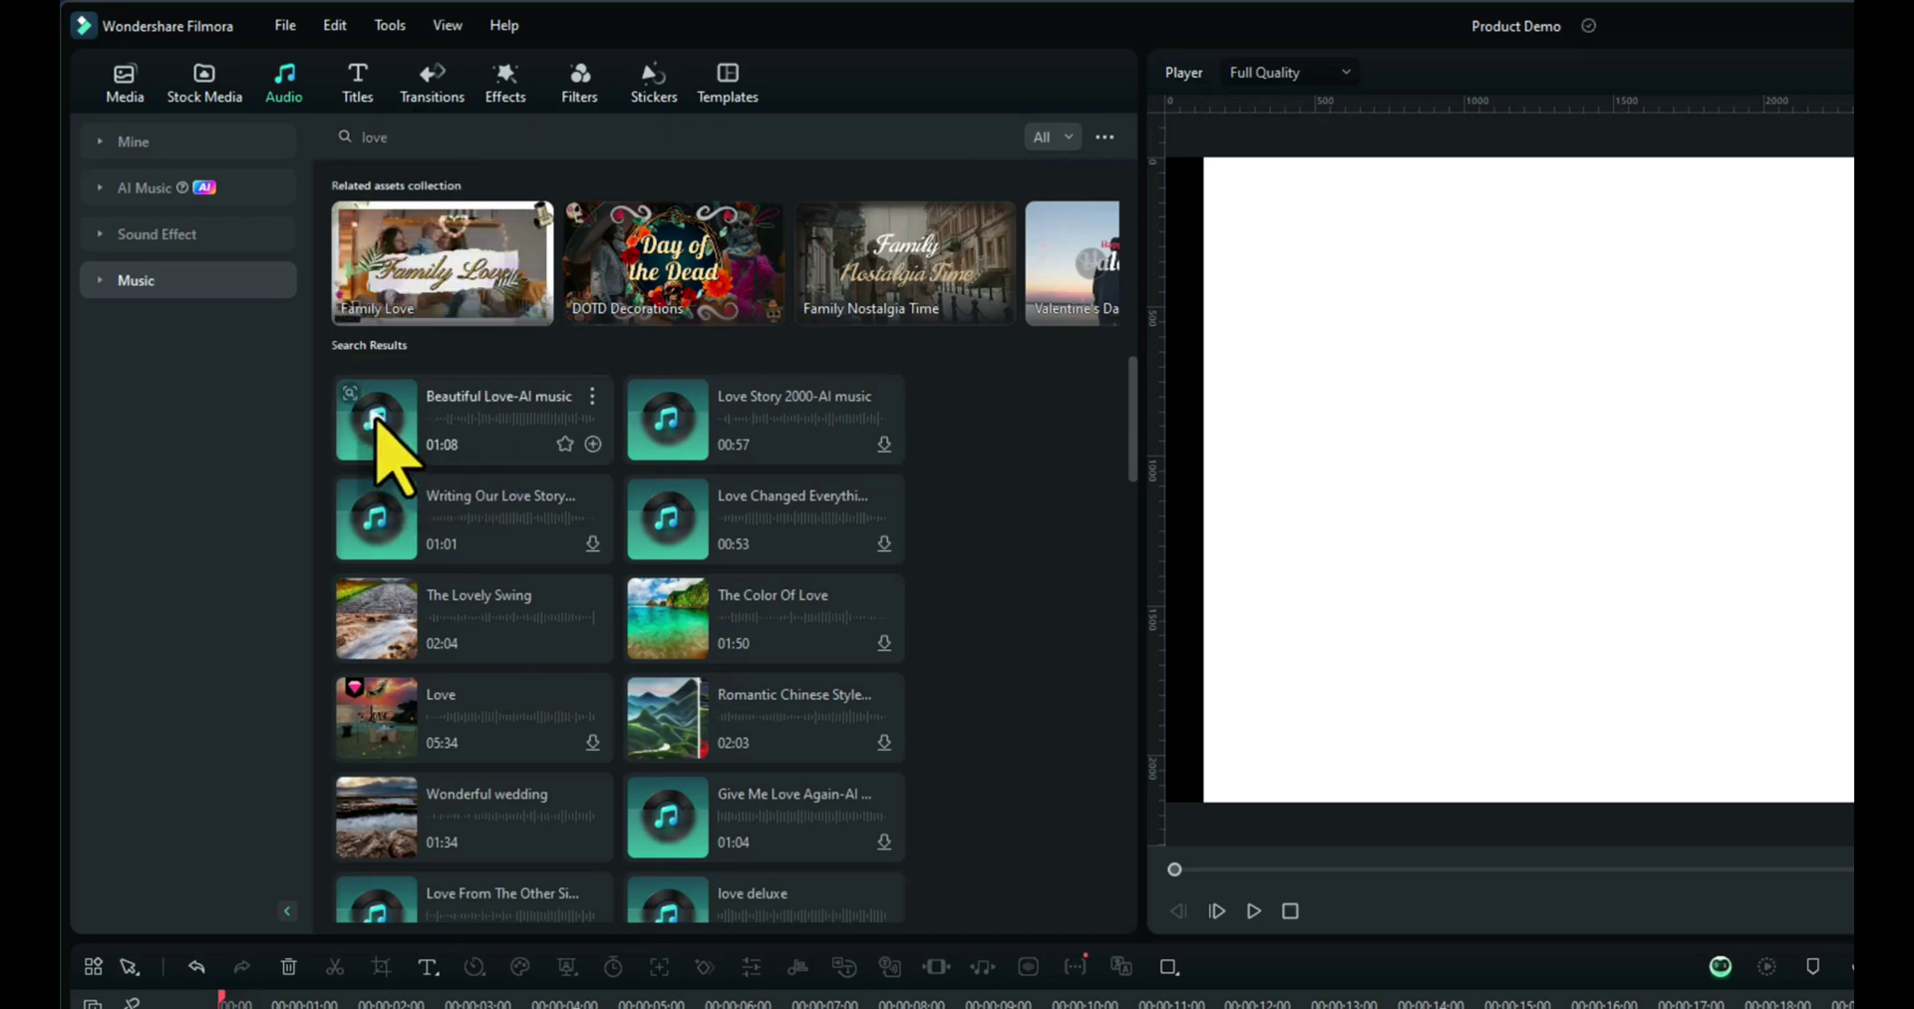
pyautogui.click(377, 423)
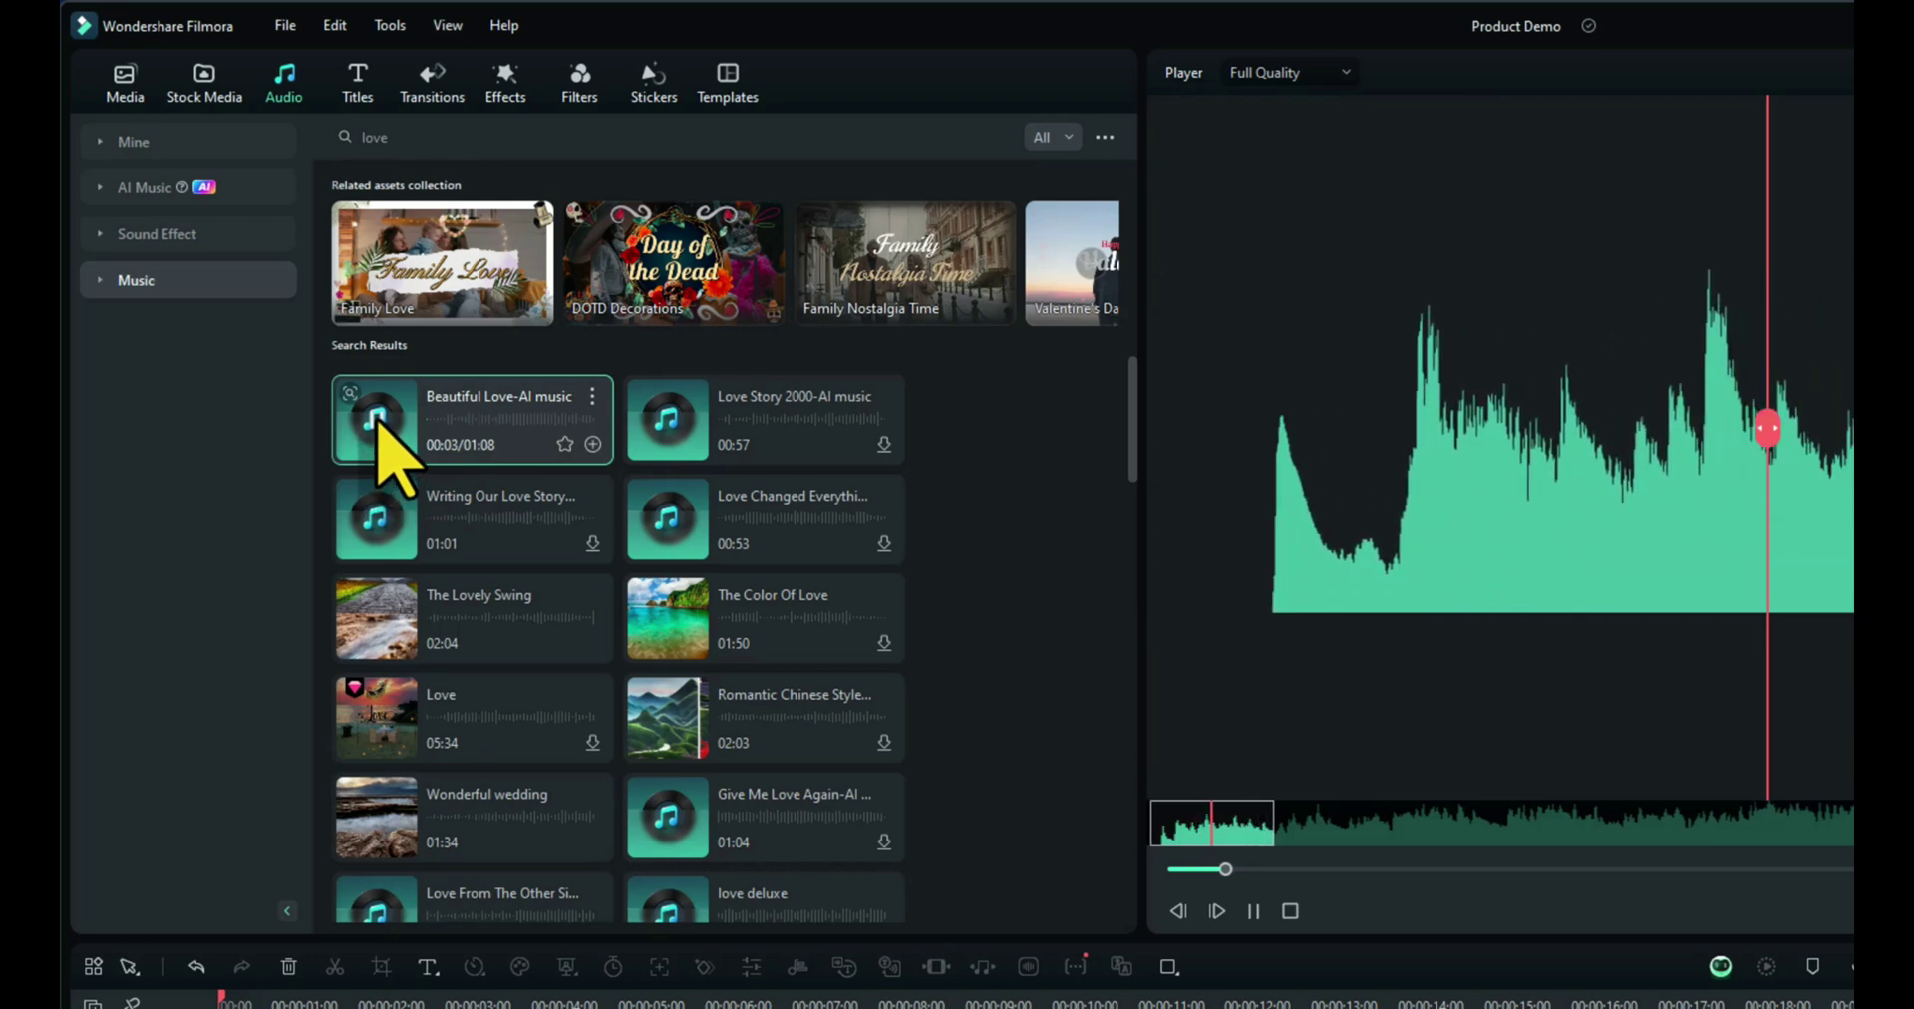
pyautogui.click(376, 424)
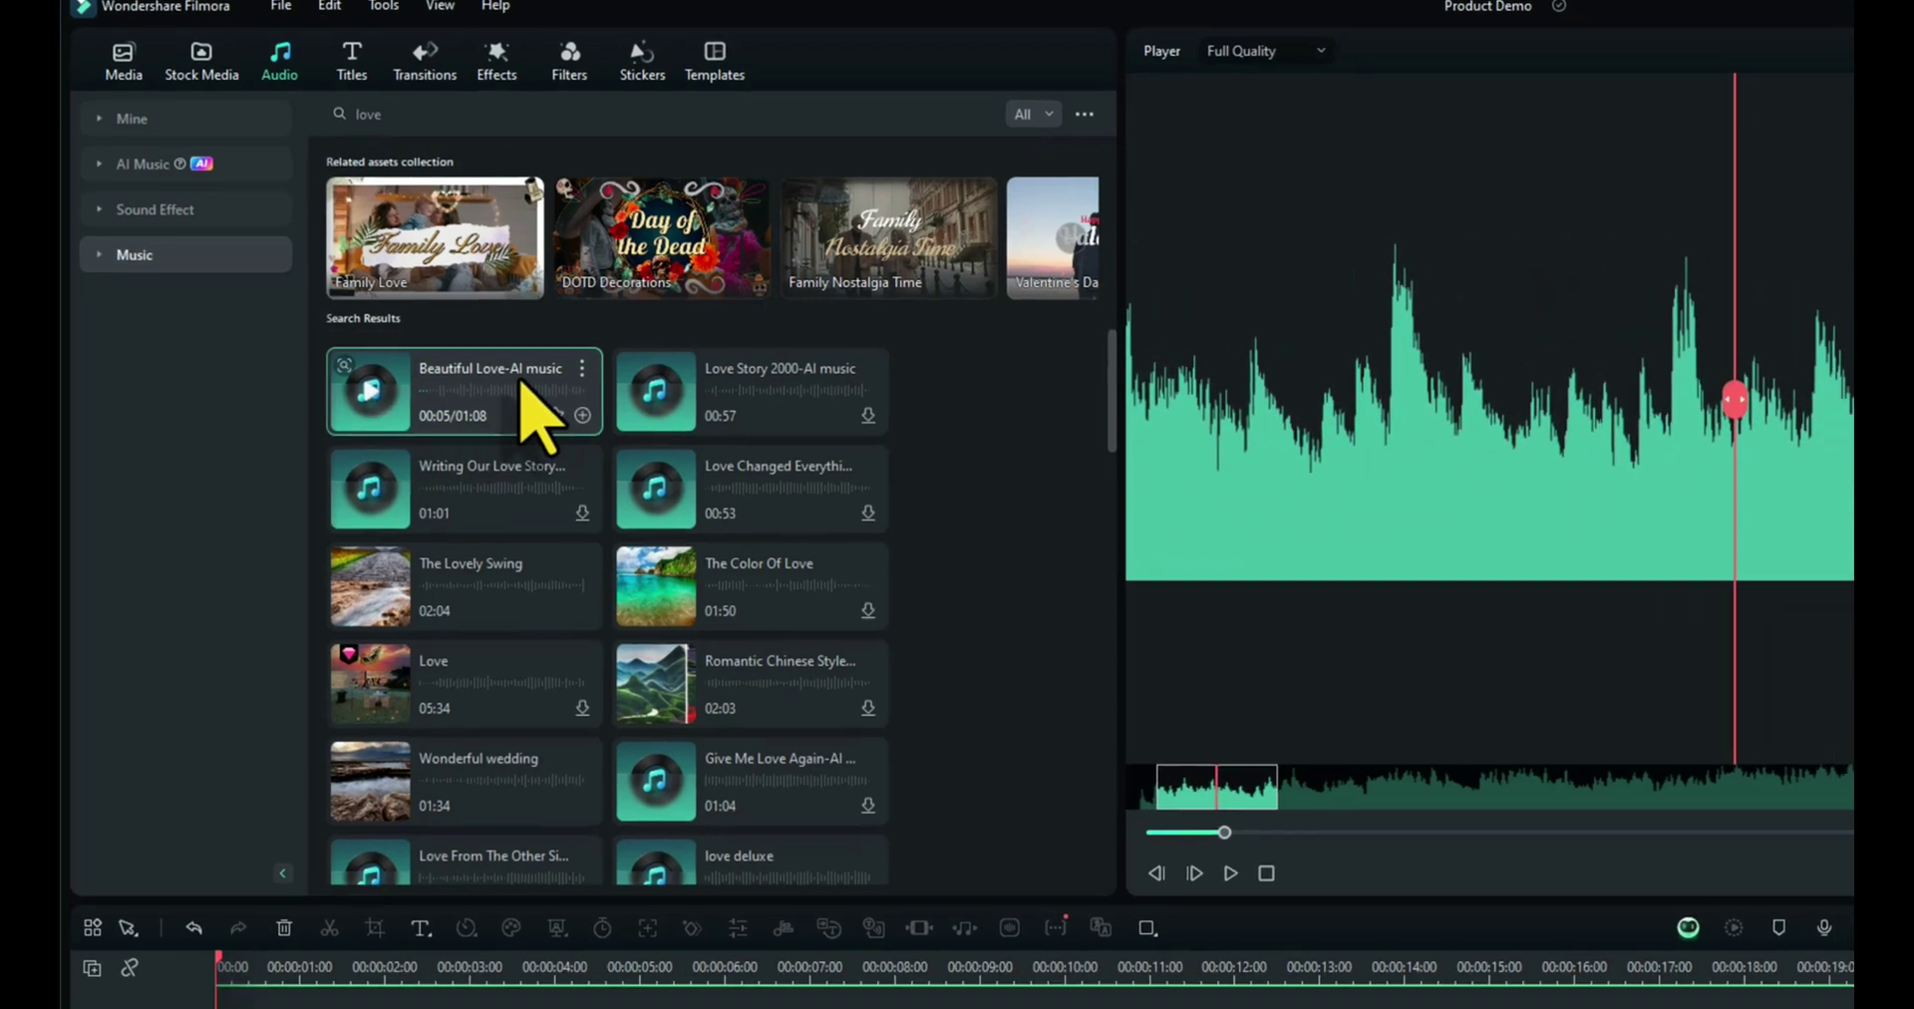
# Put Beautiful Love-AI music on Audio 1, cut it at 00:00:22:29, delete the tail and fade out.
pyautogui.moveTo(529, 408); pyautogui.dragTo(303, 1008)
pyautogui.moveTo(244, 867); pyautogui.dragTo(199, 870)
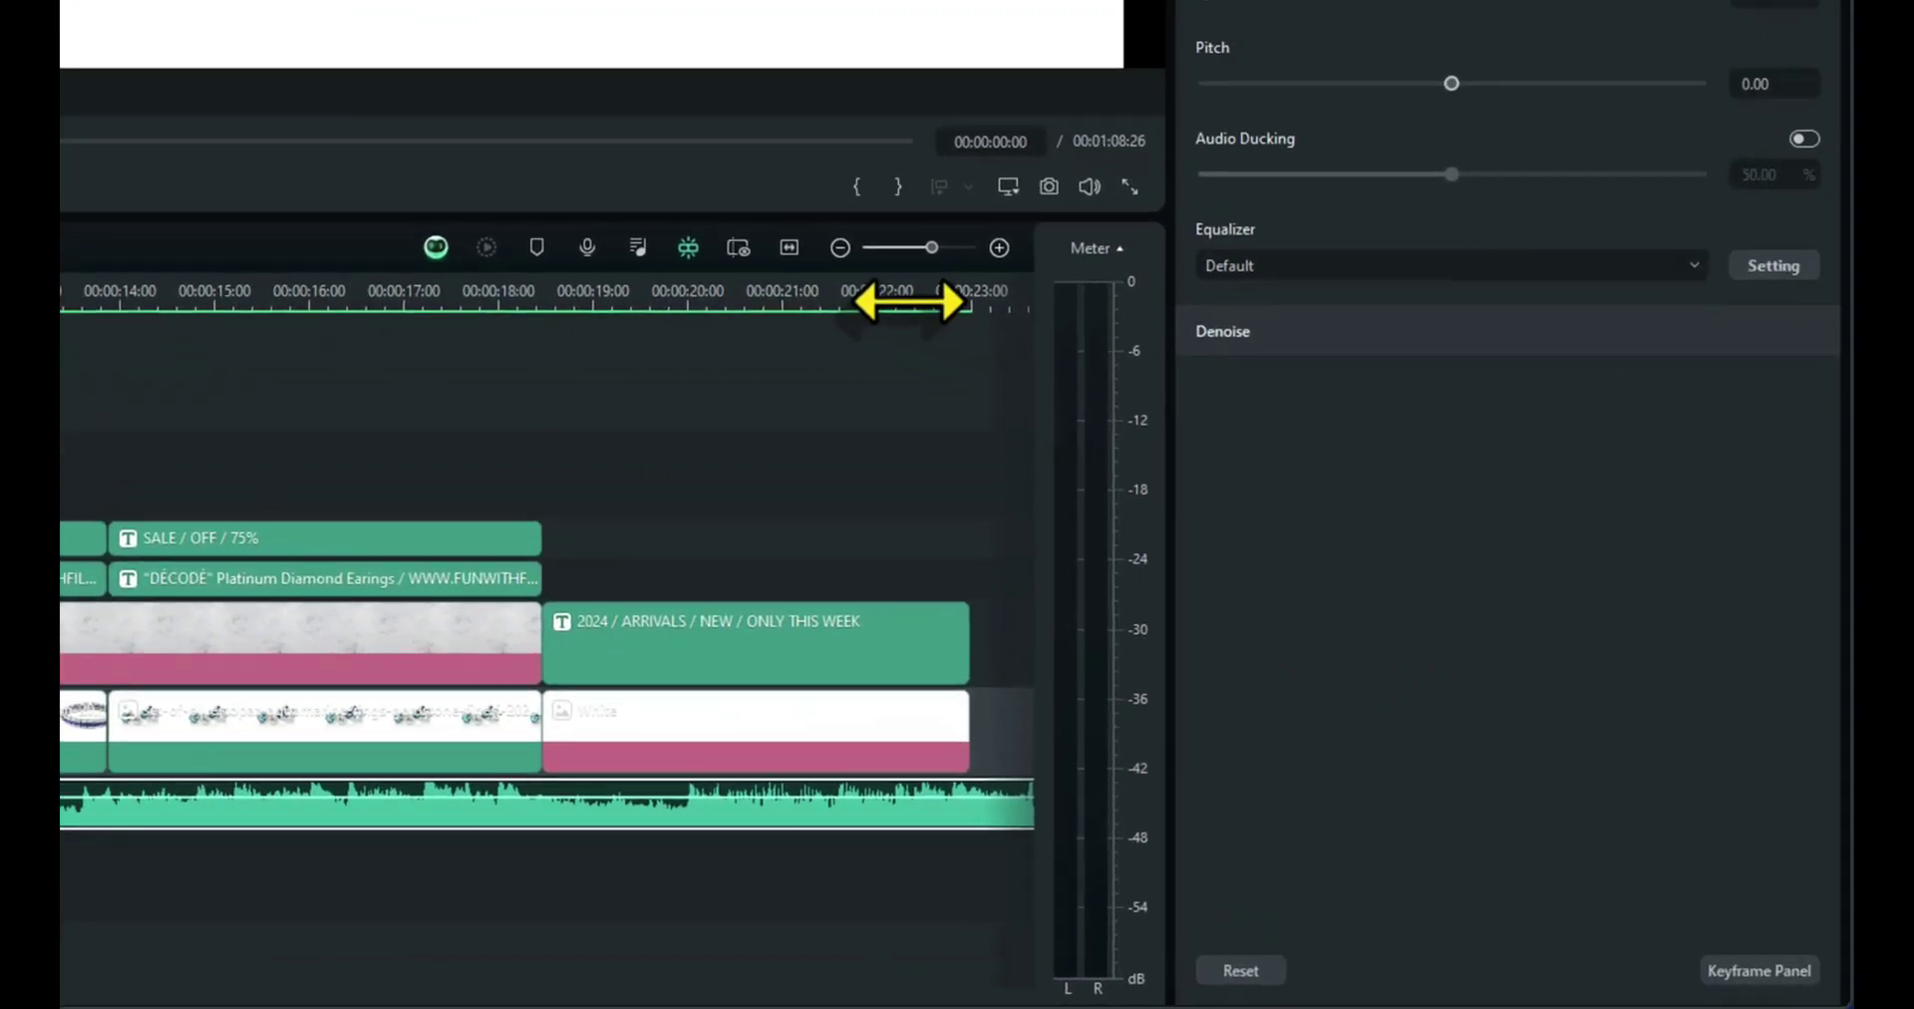
pyautogui.click(1642, 513)
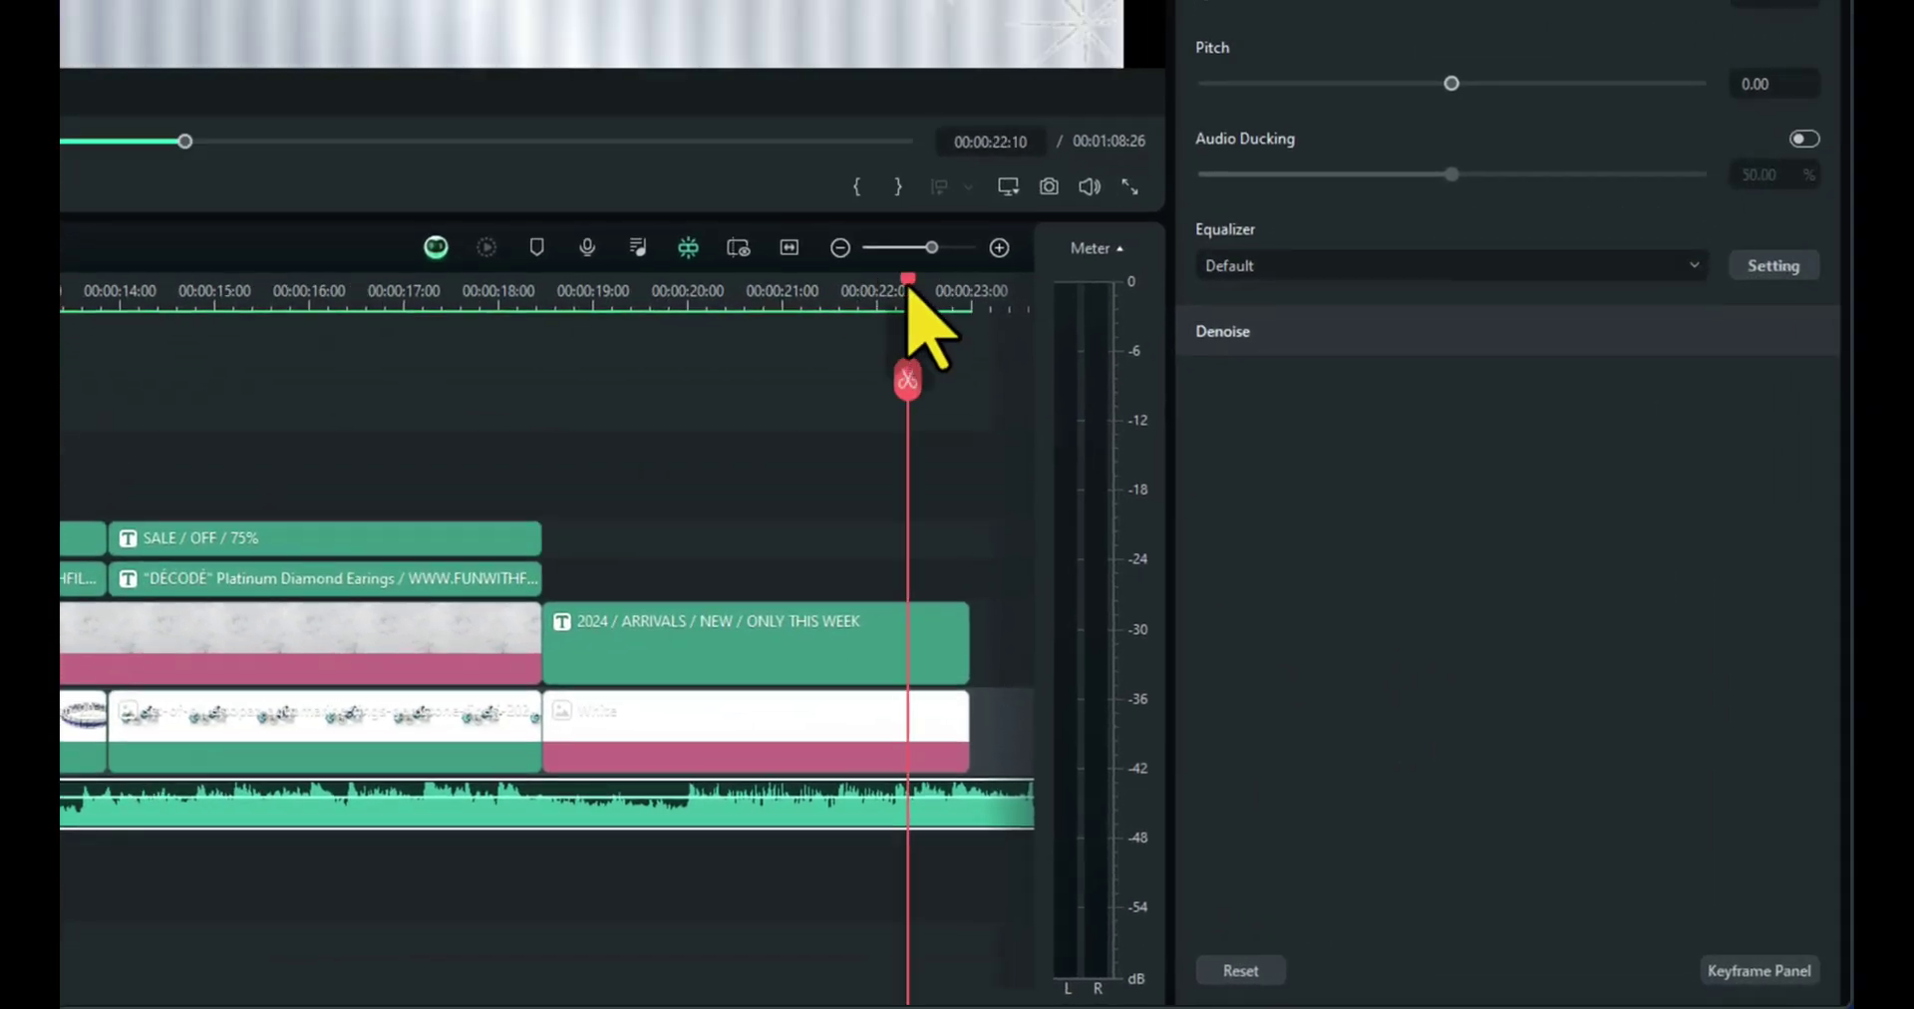
pyautogui.moveTo(908, 289); pyautogui.dragTo(967, 317)
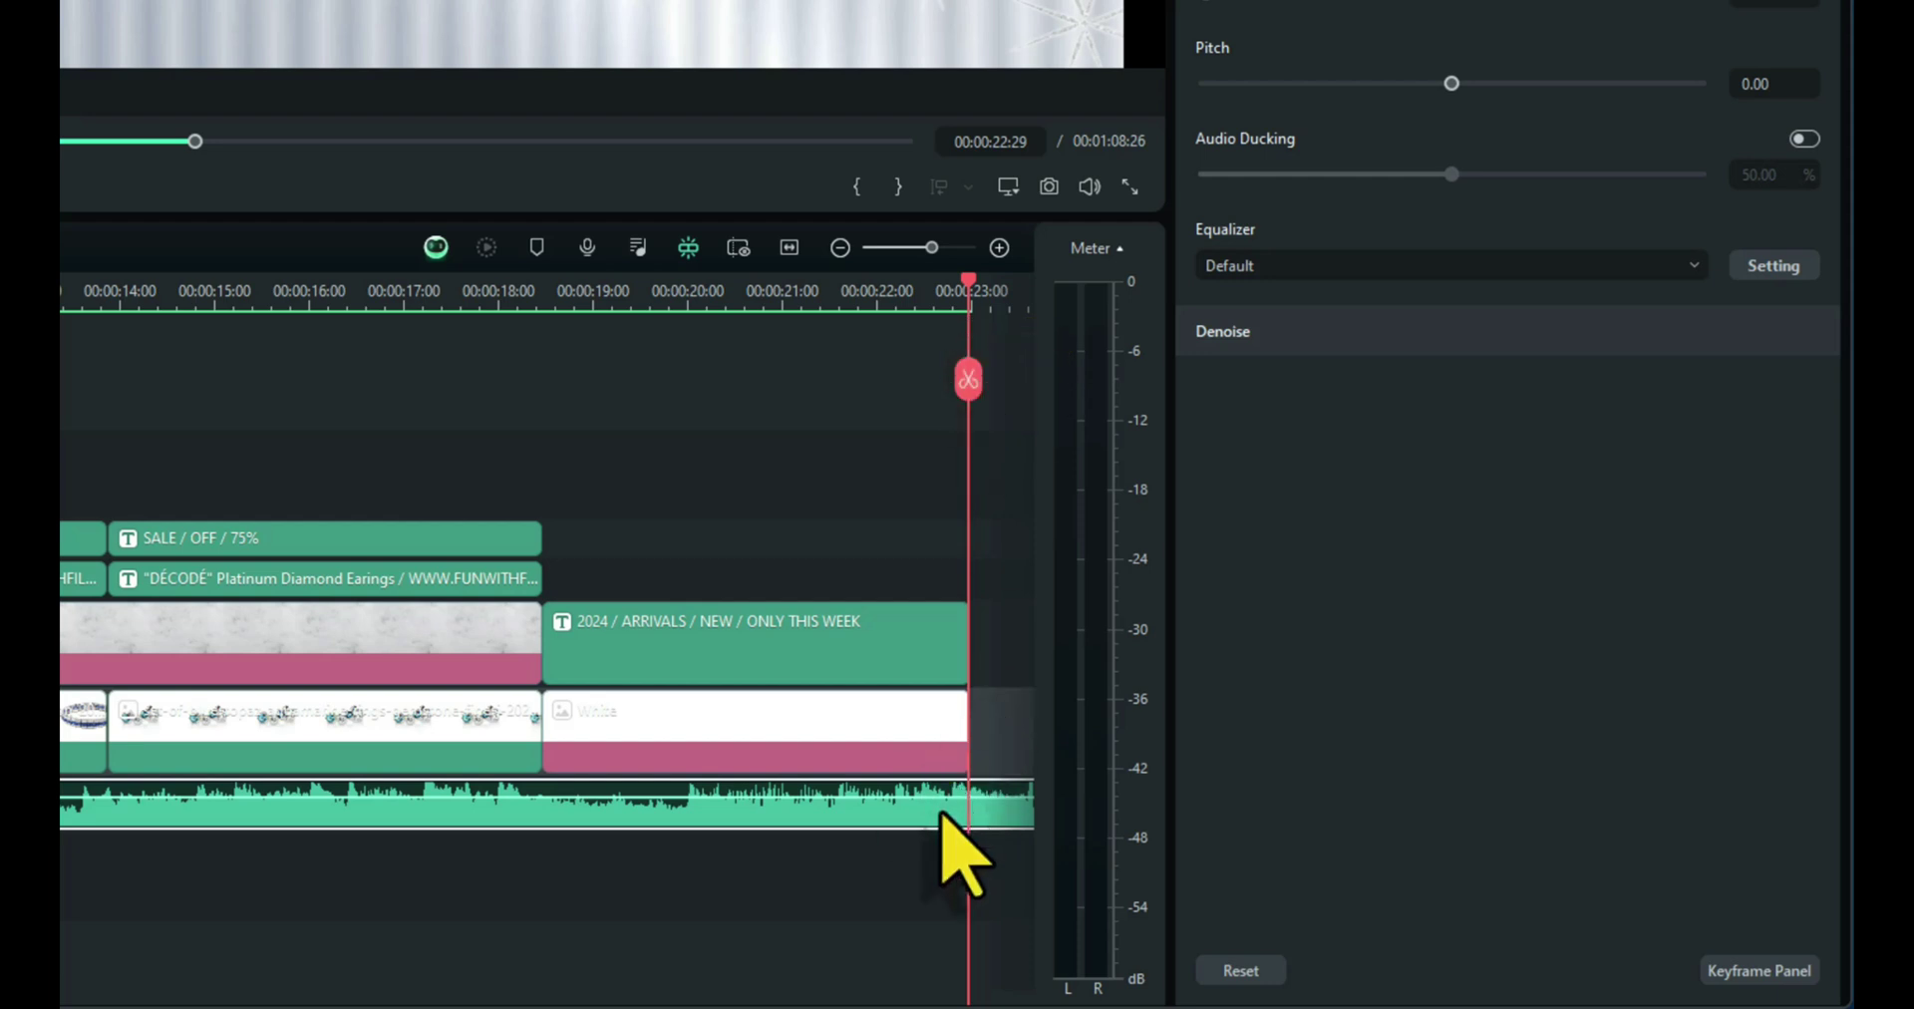
pyautogui.click(968, 379)
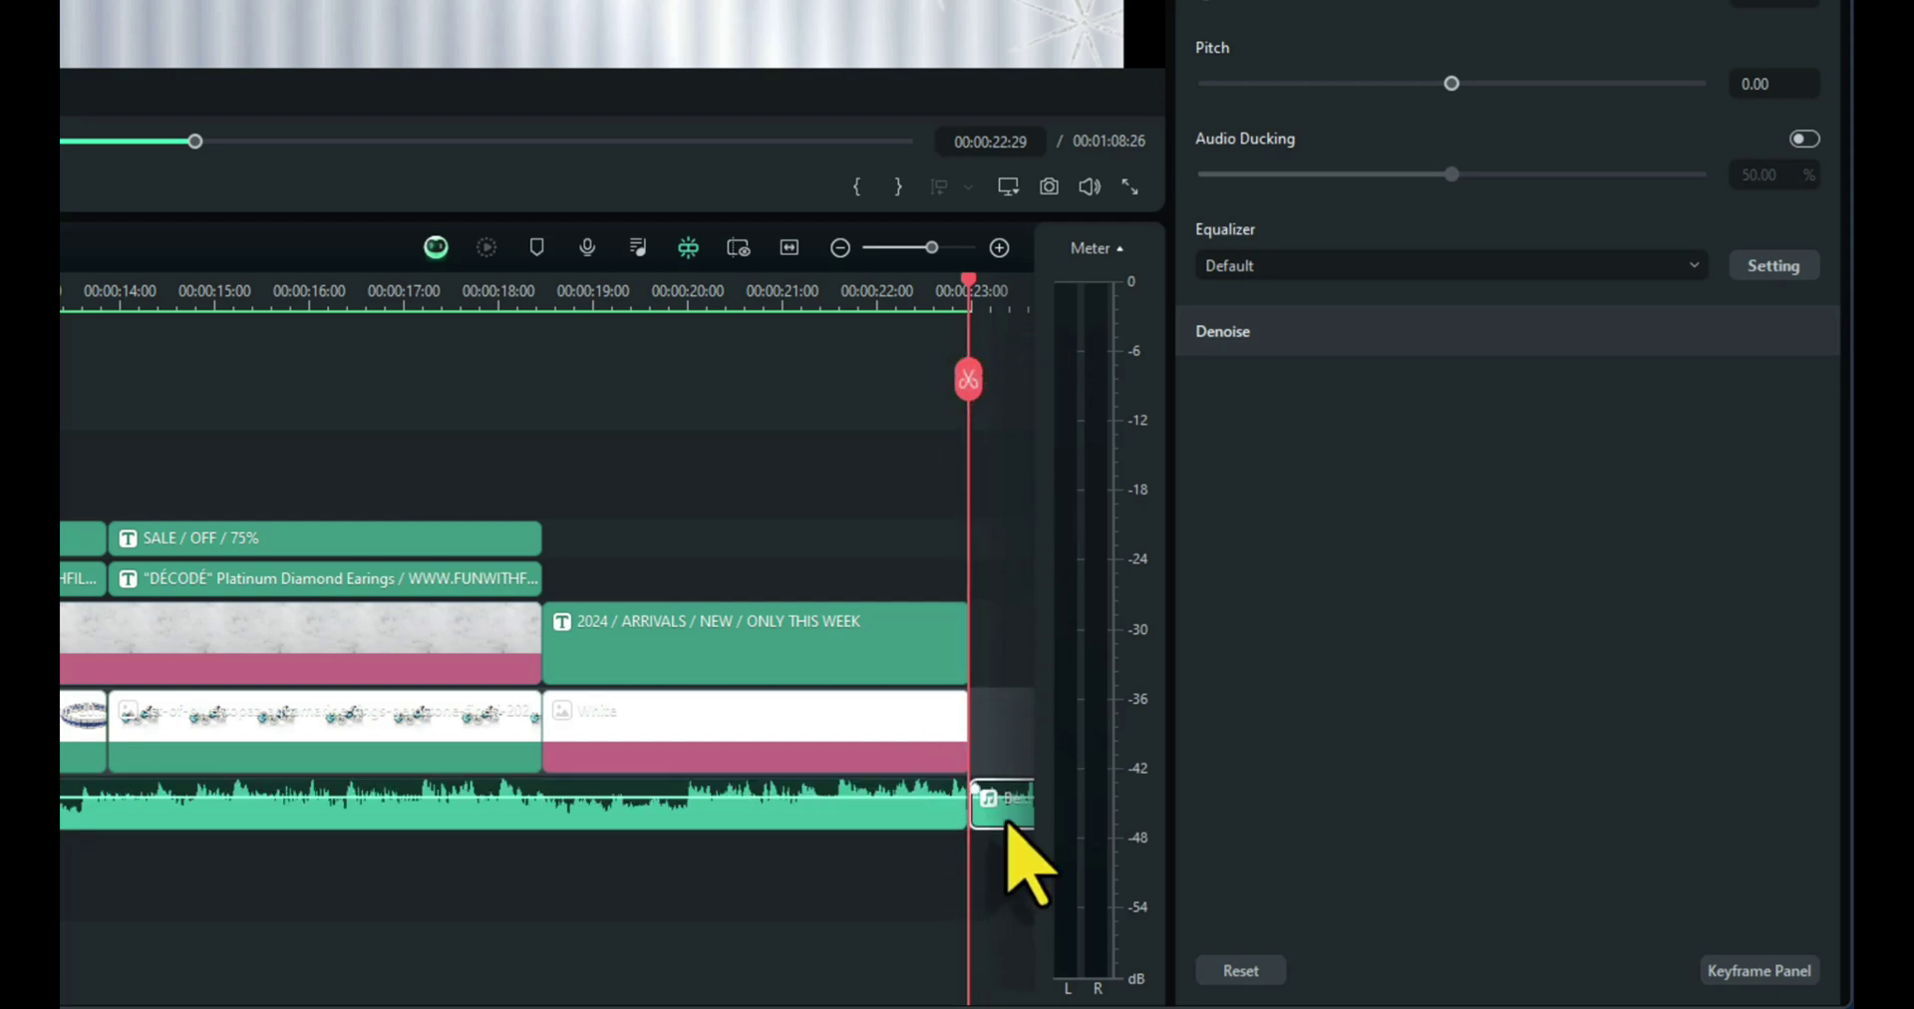
pyautogui.press('Delete')
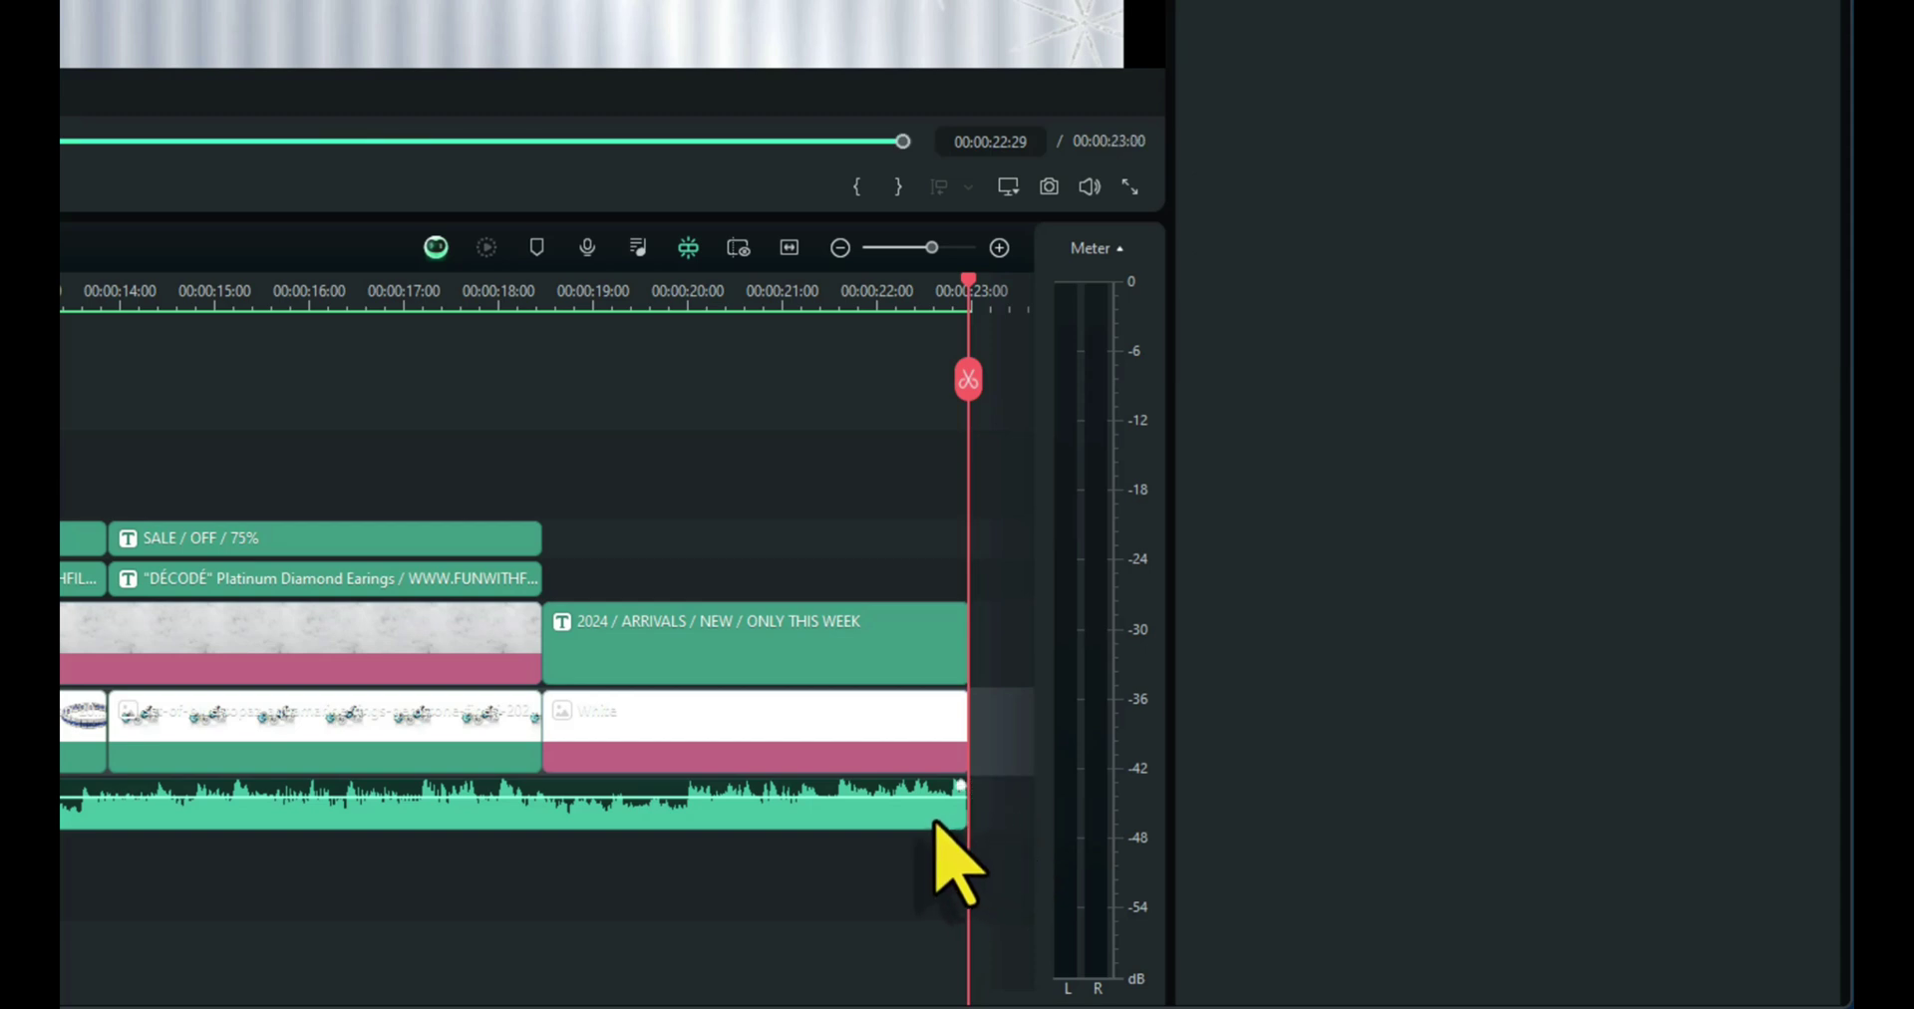
pyautogui.moveTo(957, 780); pyautogui.dragTo(912, 776)
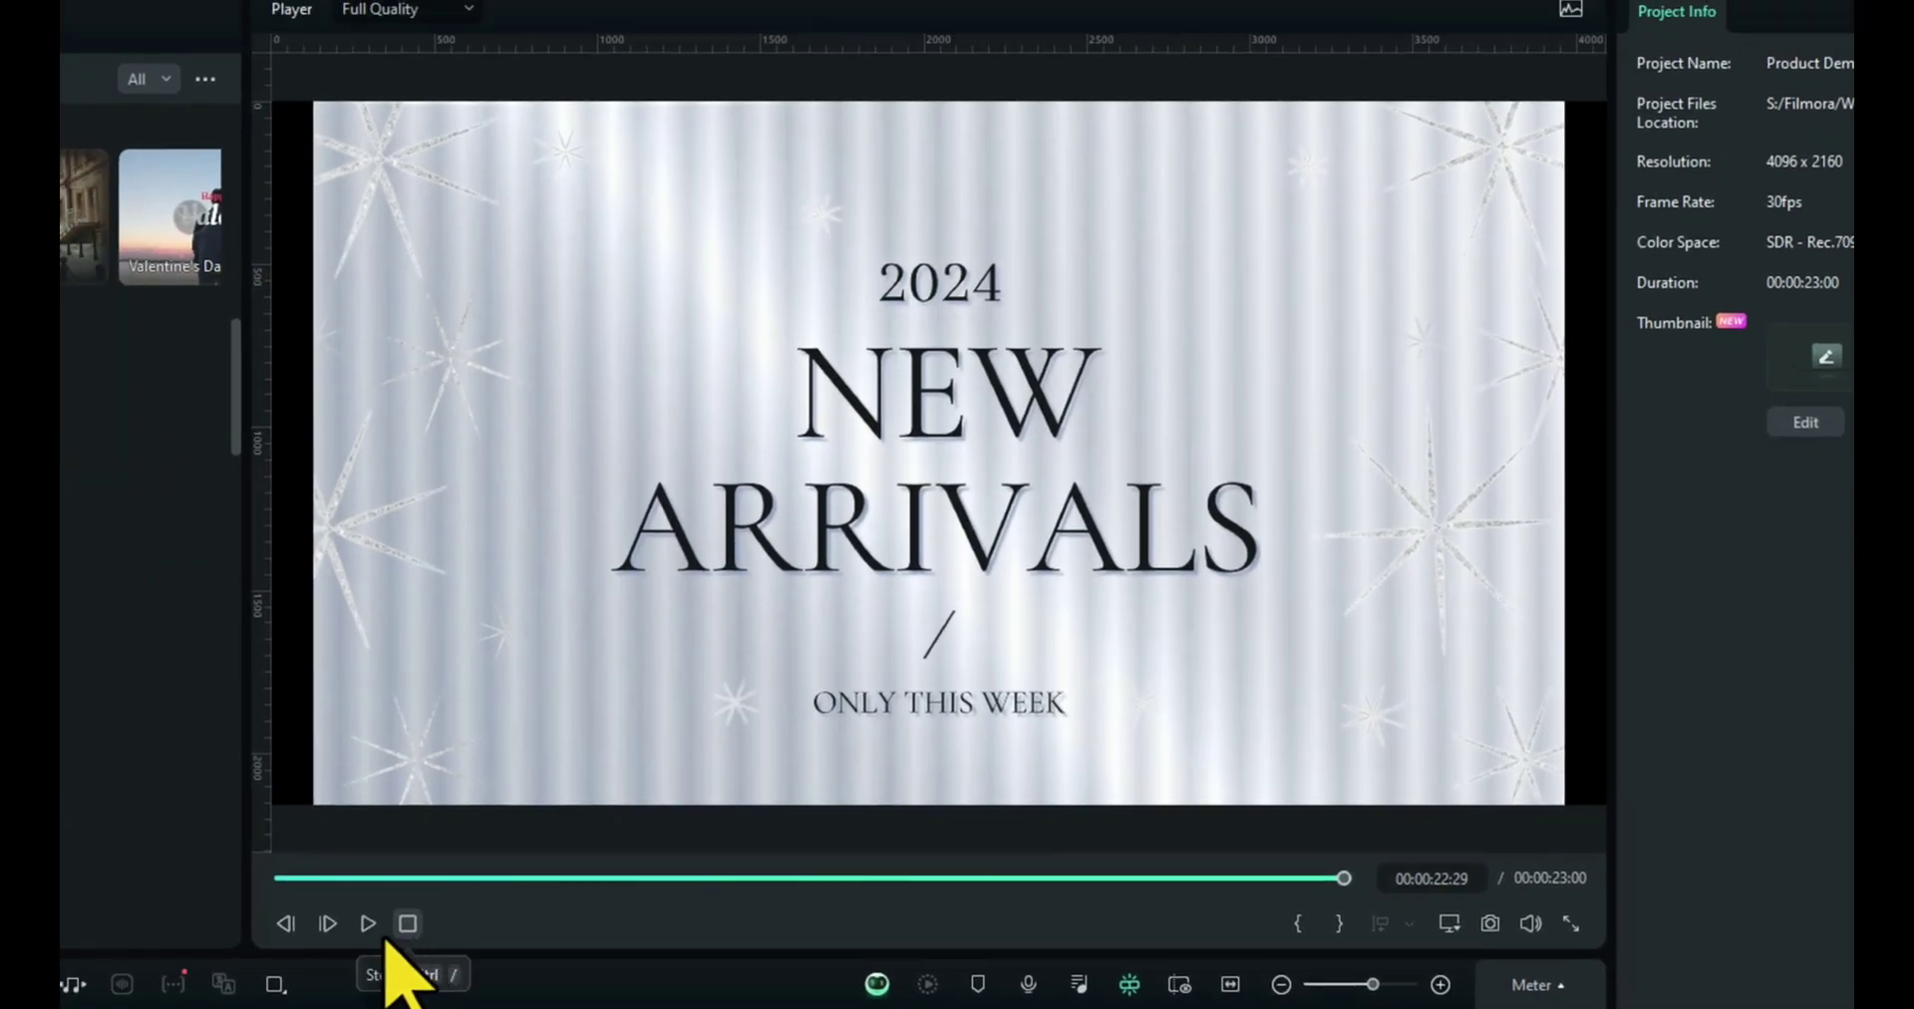
# Play the edited jewellery video from the start.
pyautogui.click(370, 925)
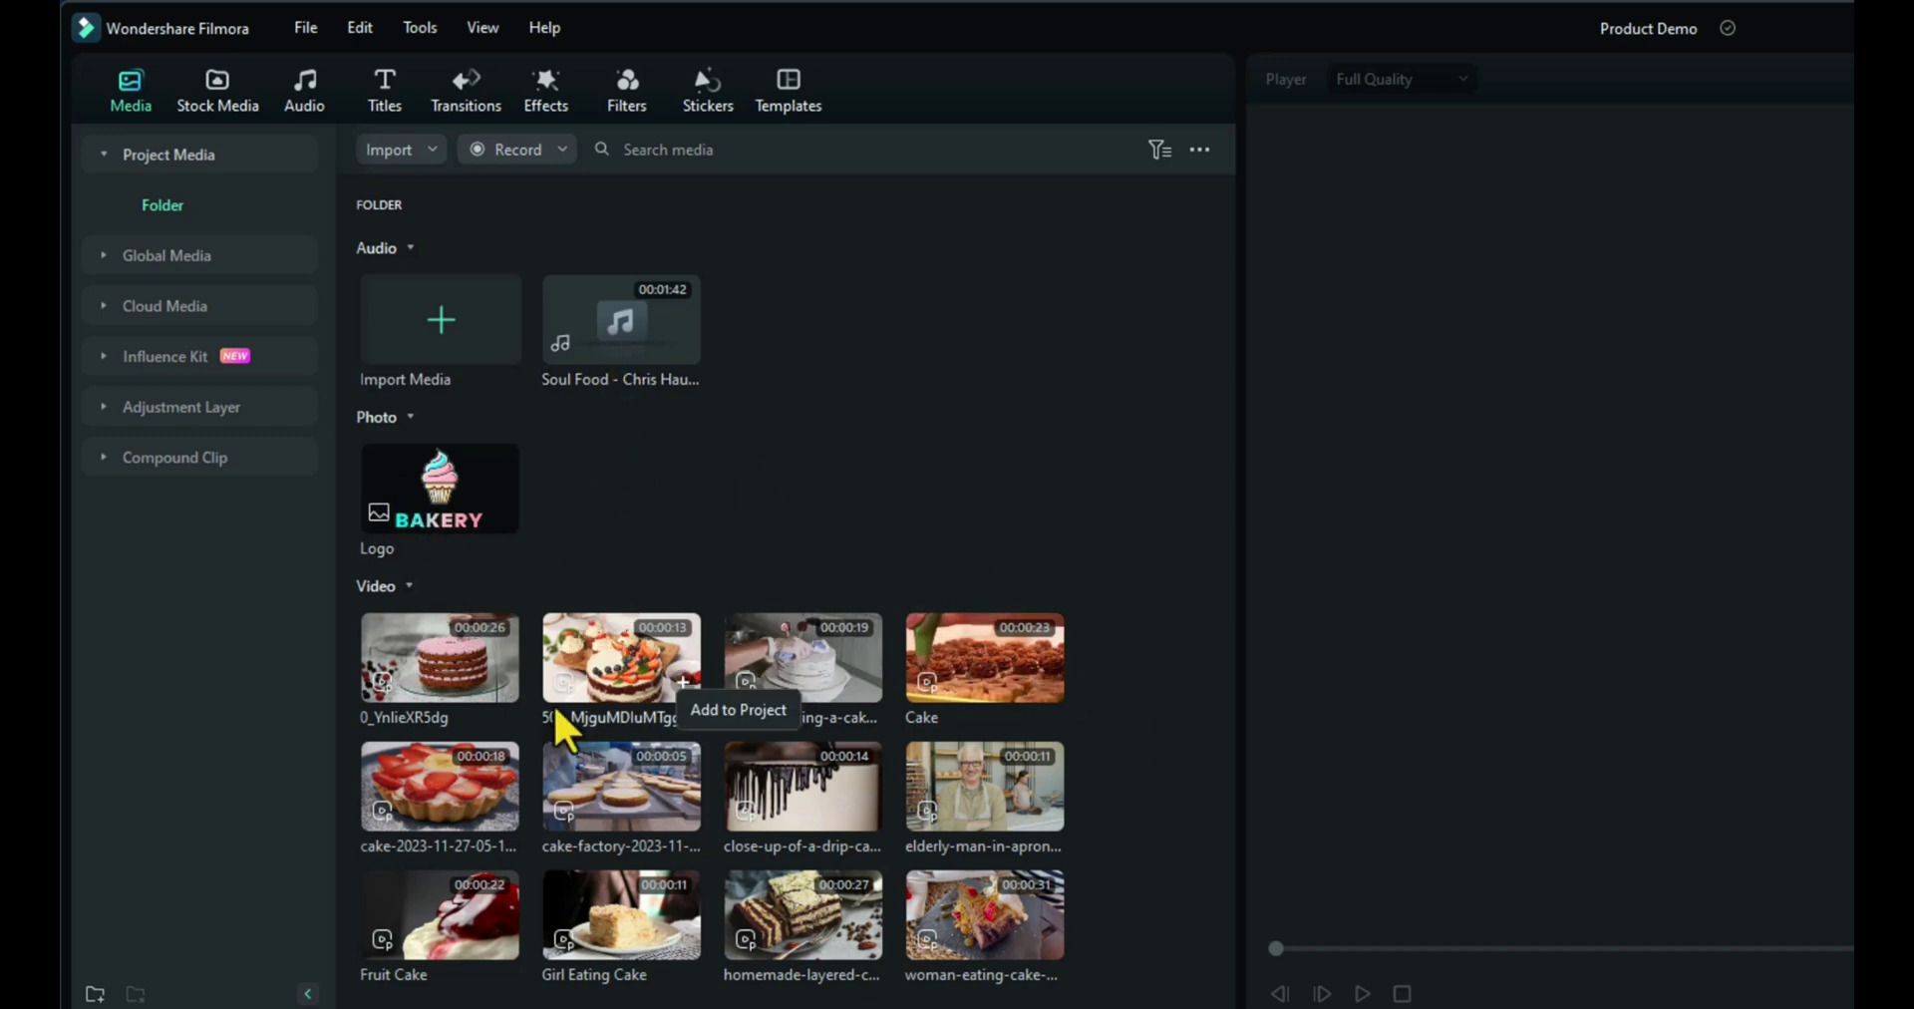
# Search the templates for 'baking'.
pyautogui.click(793, 85)
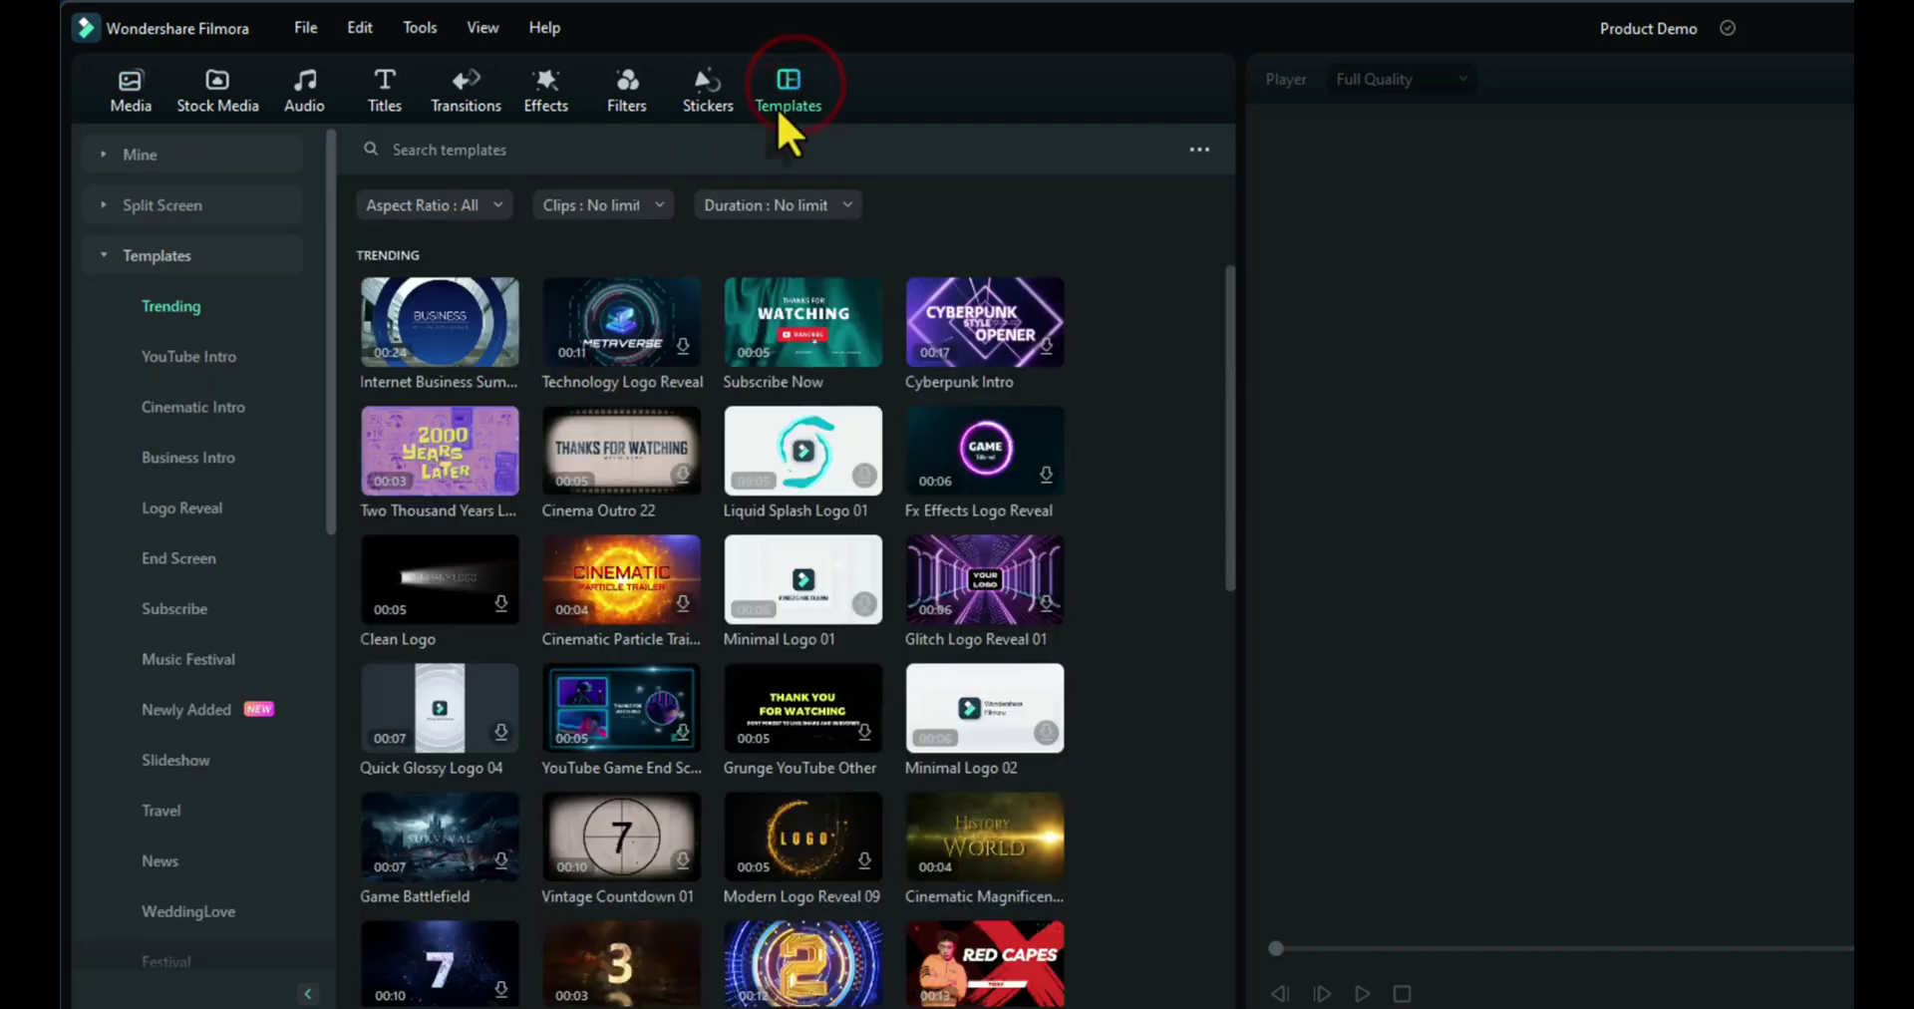
pyautogui.click(753, 148)
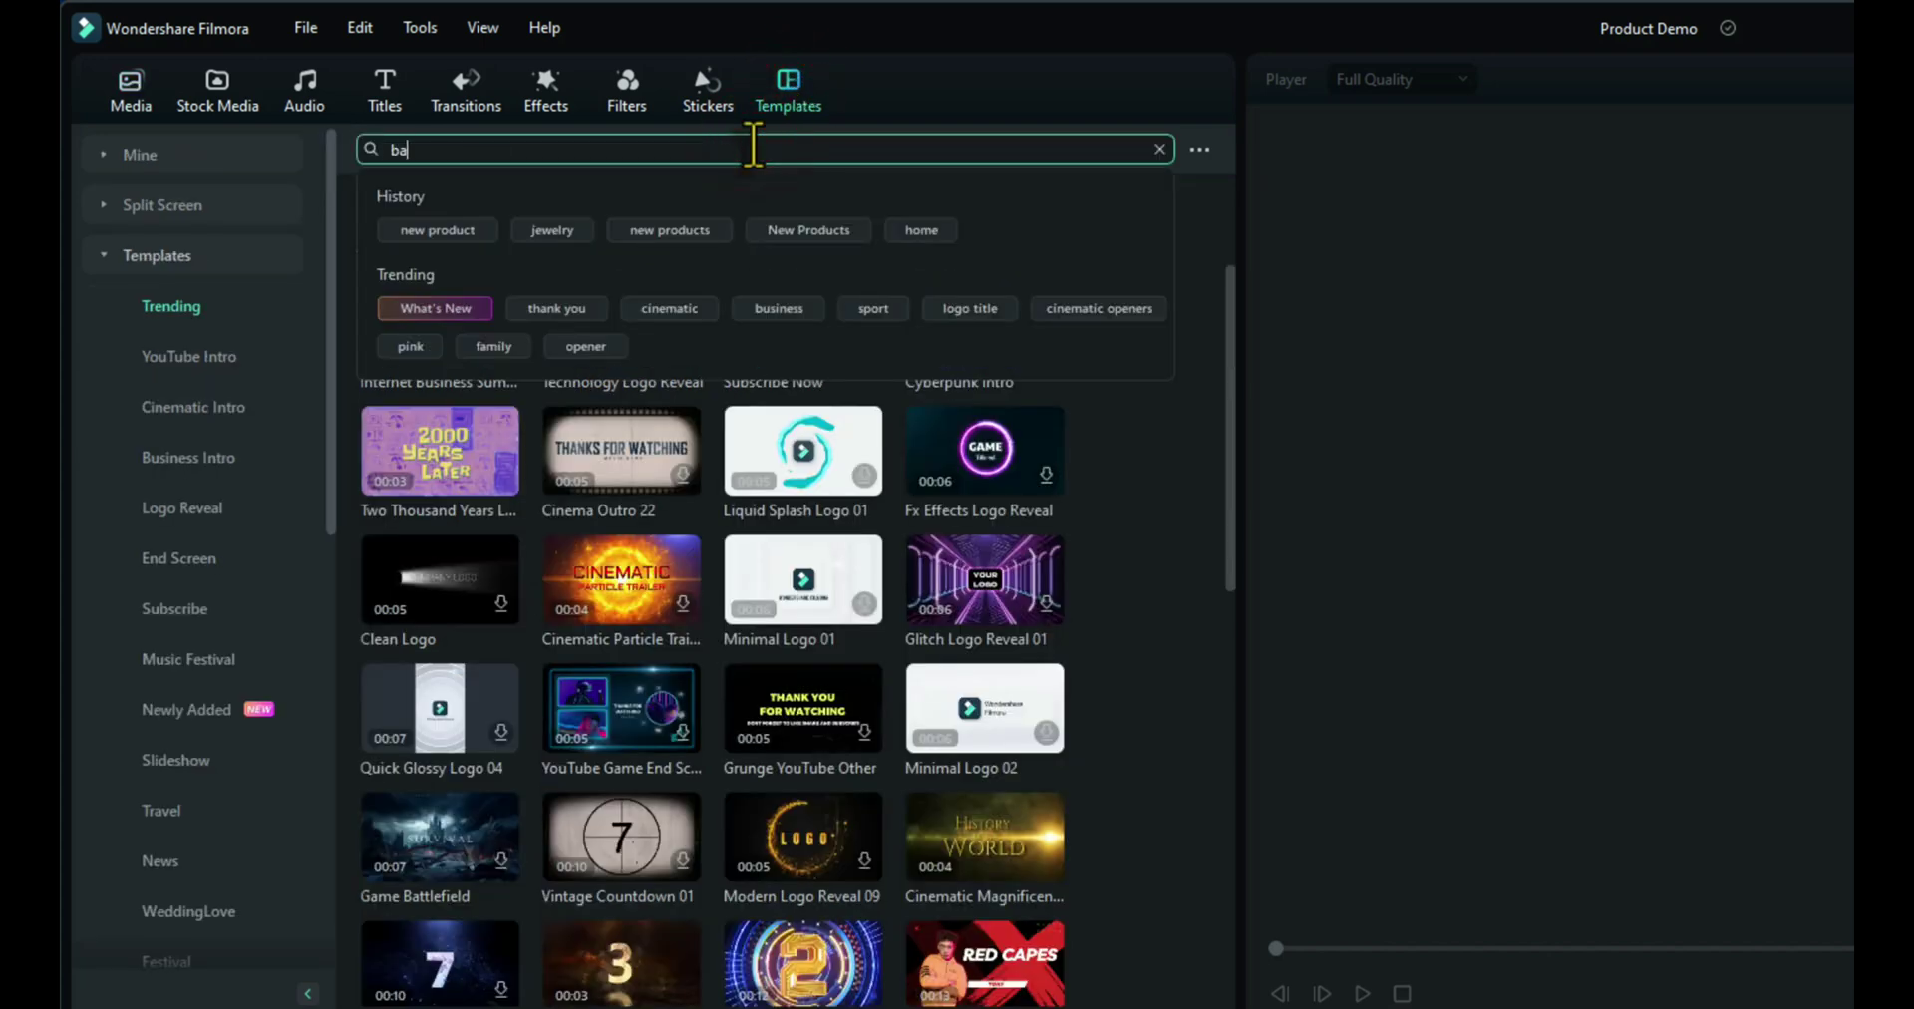
pyautogui.write('baking')
pyautogui.press('Return')
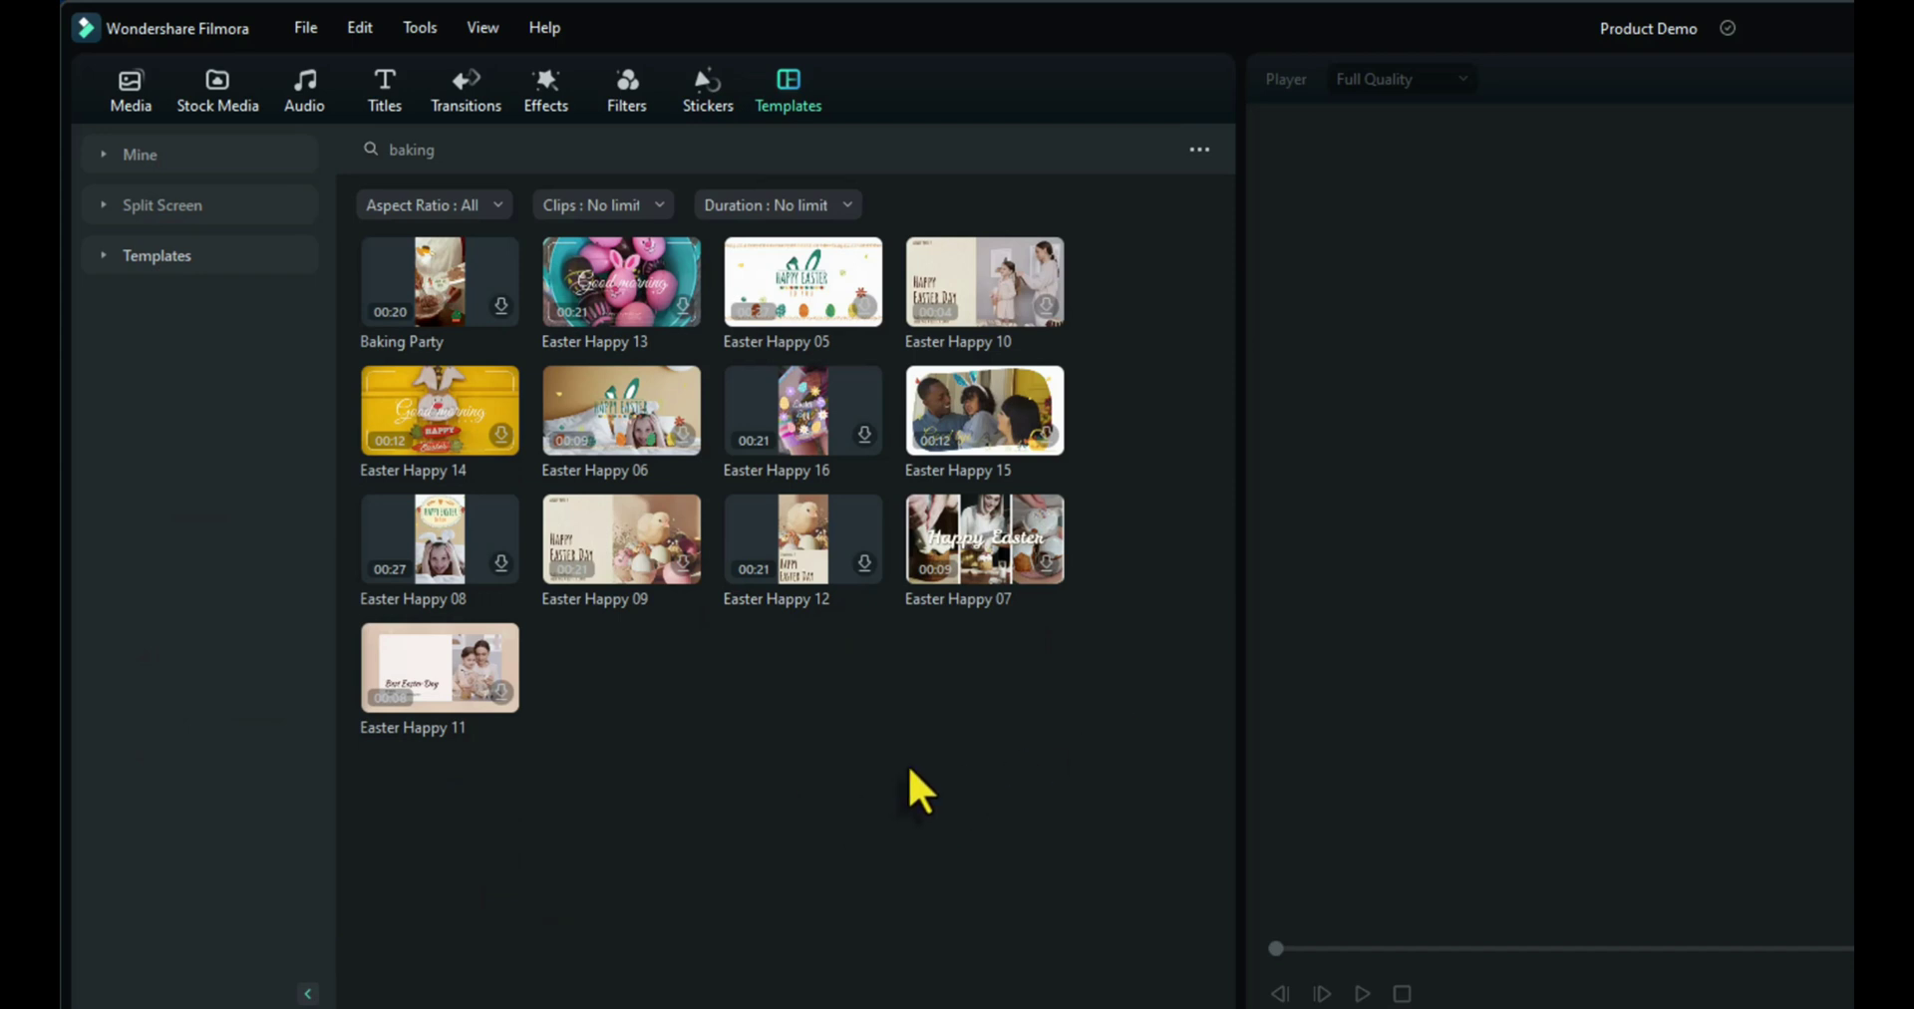
# Replace the search with 'new product' to list new product templates.
pyautogui.click(377, 142)
pyautogui.press('BackSpace')
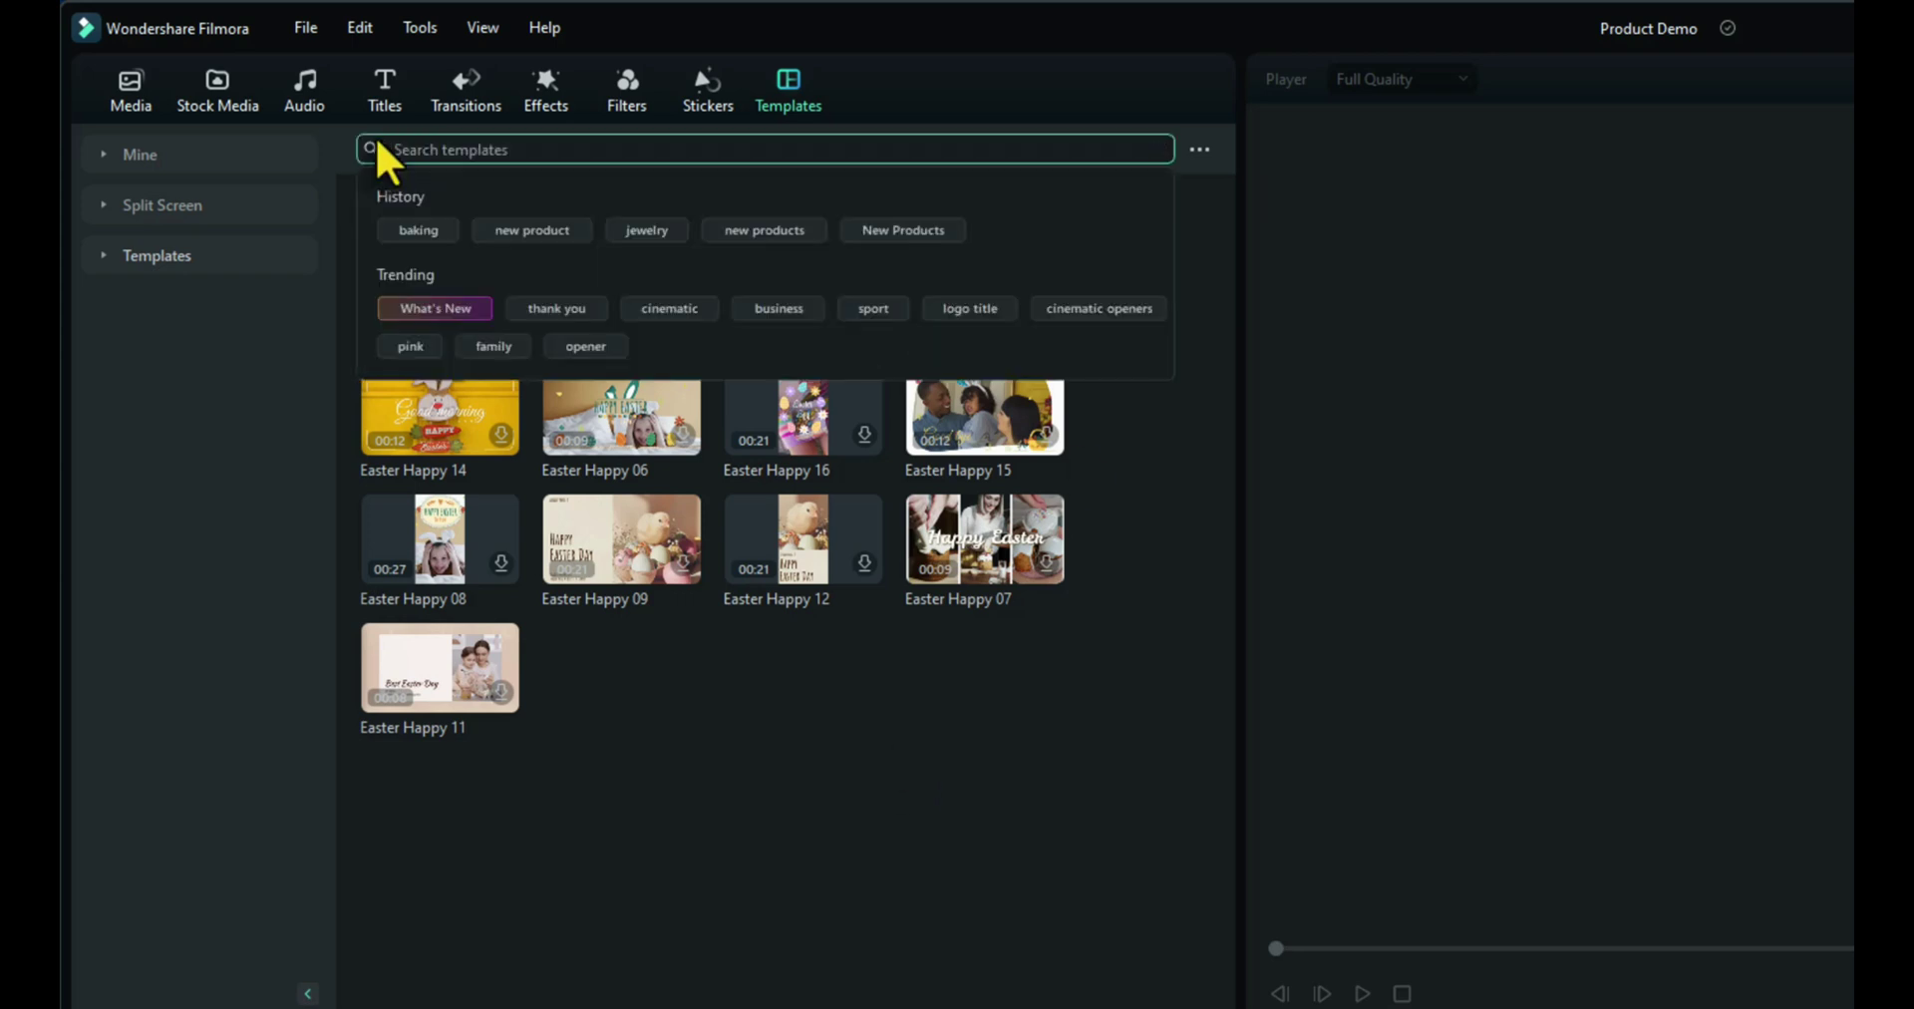
pyautogui.write('new product')
pyautogui.press('Return')
# Add the Home Improvement Furniture New Product Display template to the timeline and preview it.
pyautogui.moveTo(803, 454); pyautogui.dragTo(318, 1008)
pyautogui.moveTo(239, 952); pyautogui.dragTo(205, 977)
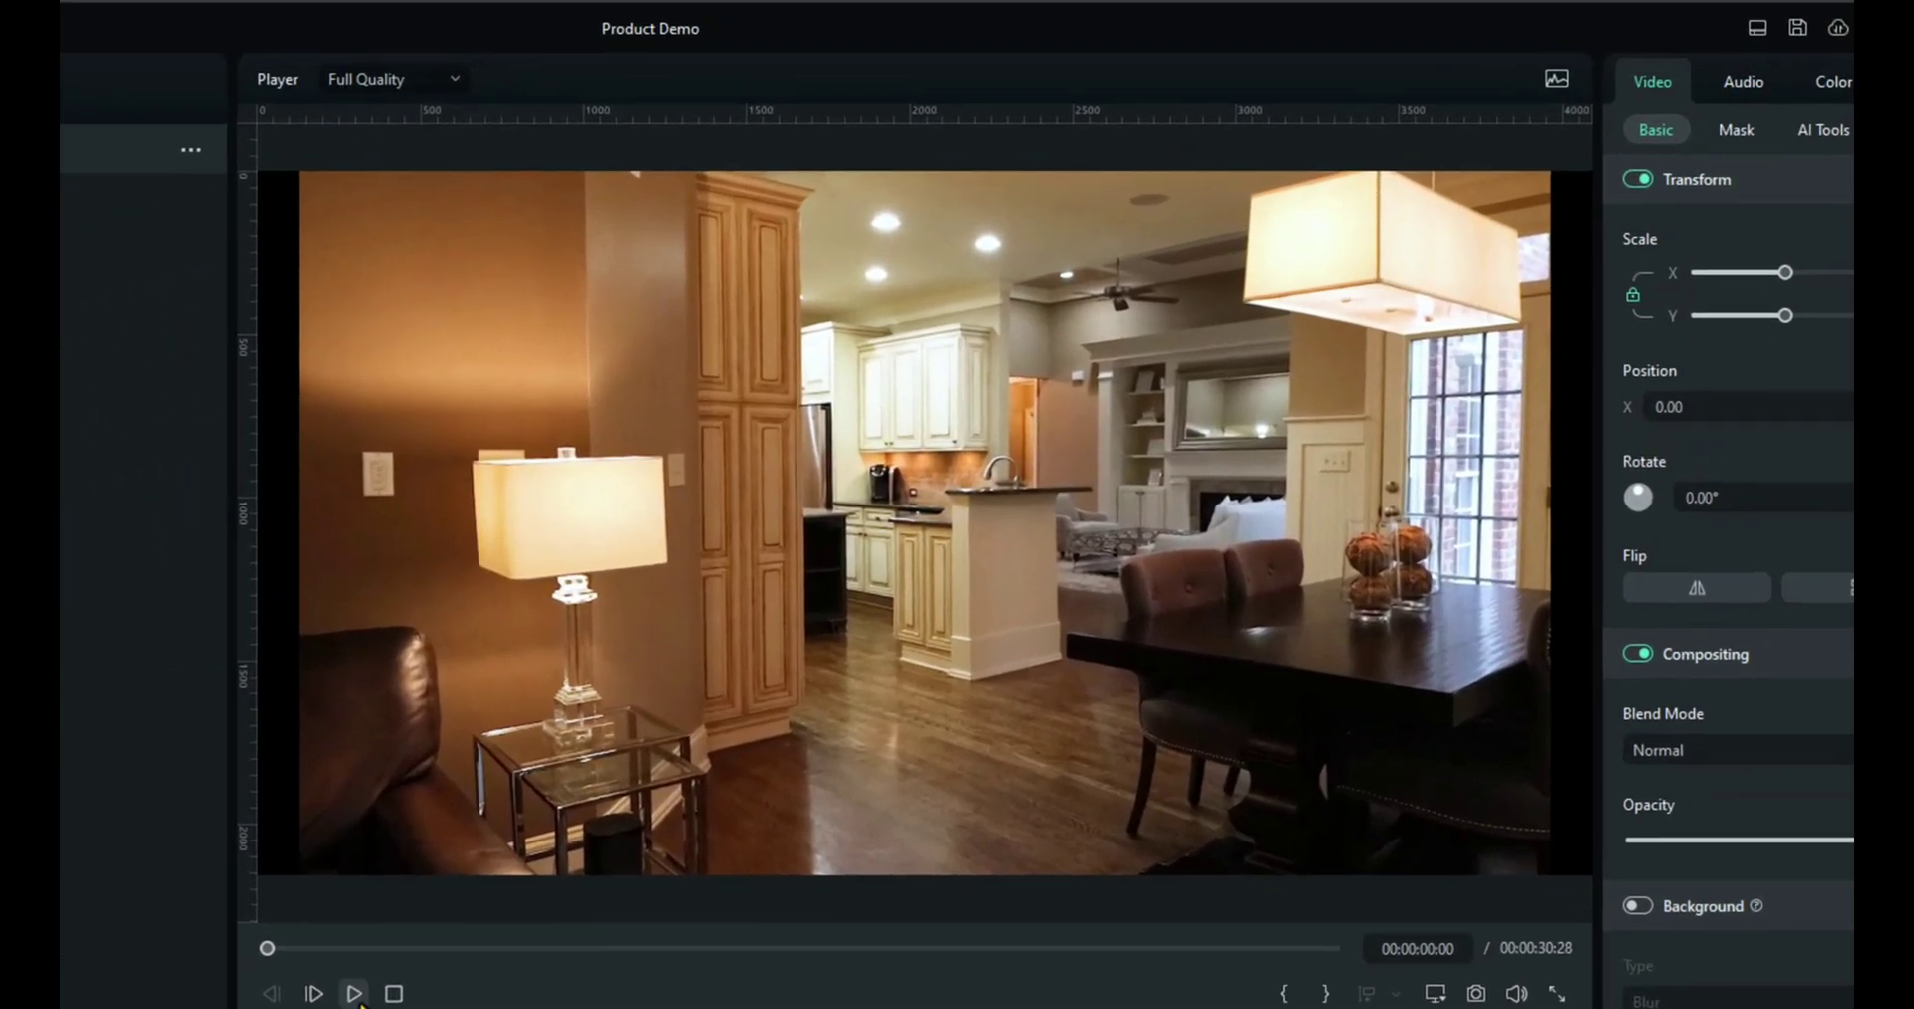
pyautogui.click(964, 563)
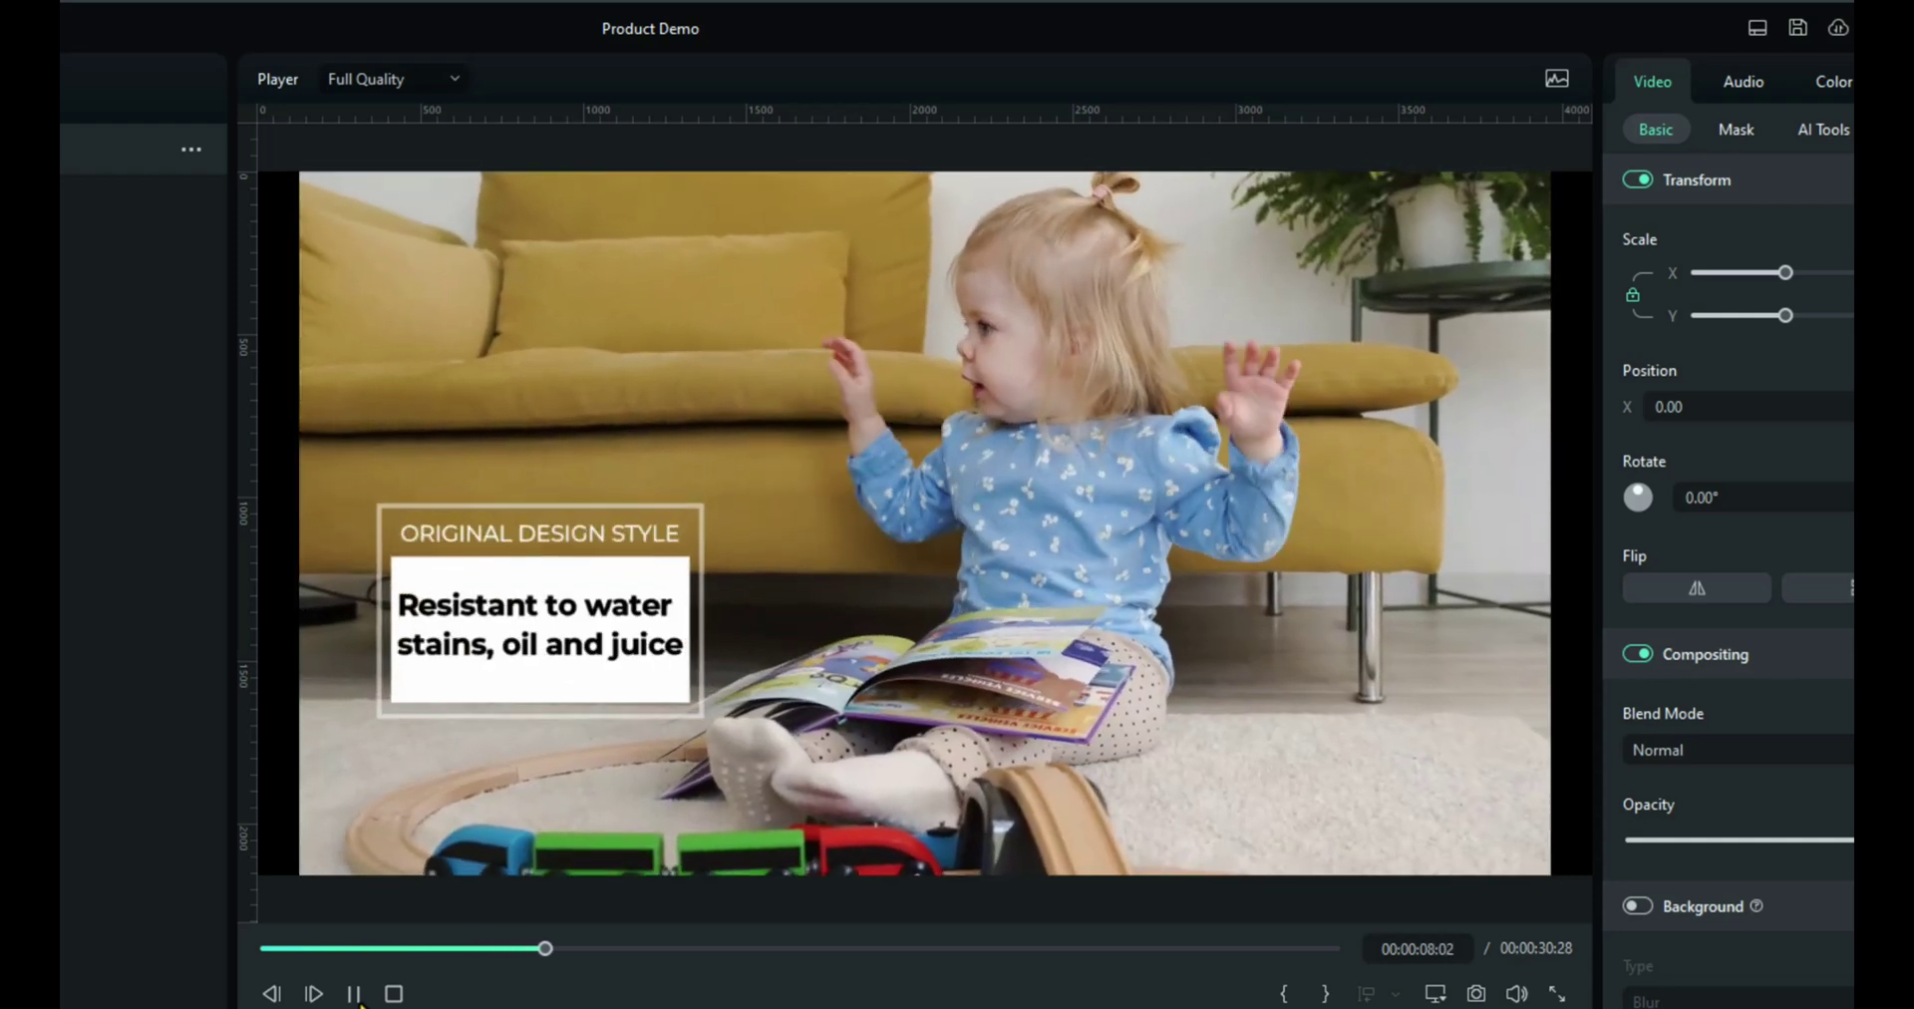
pyautogui.click(355, 993)
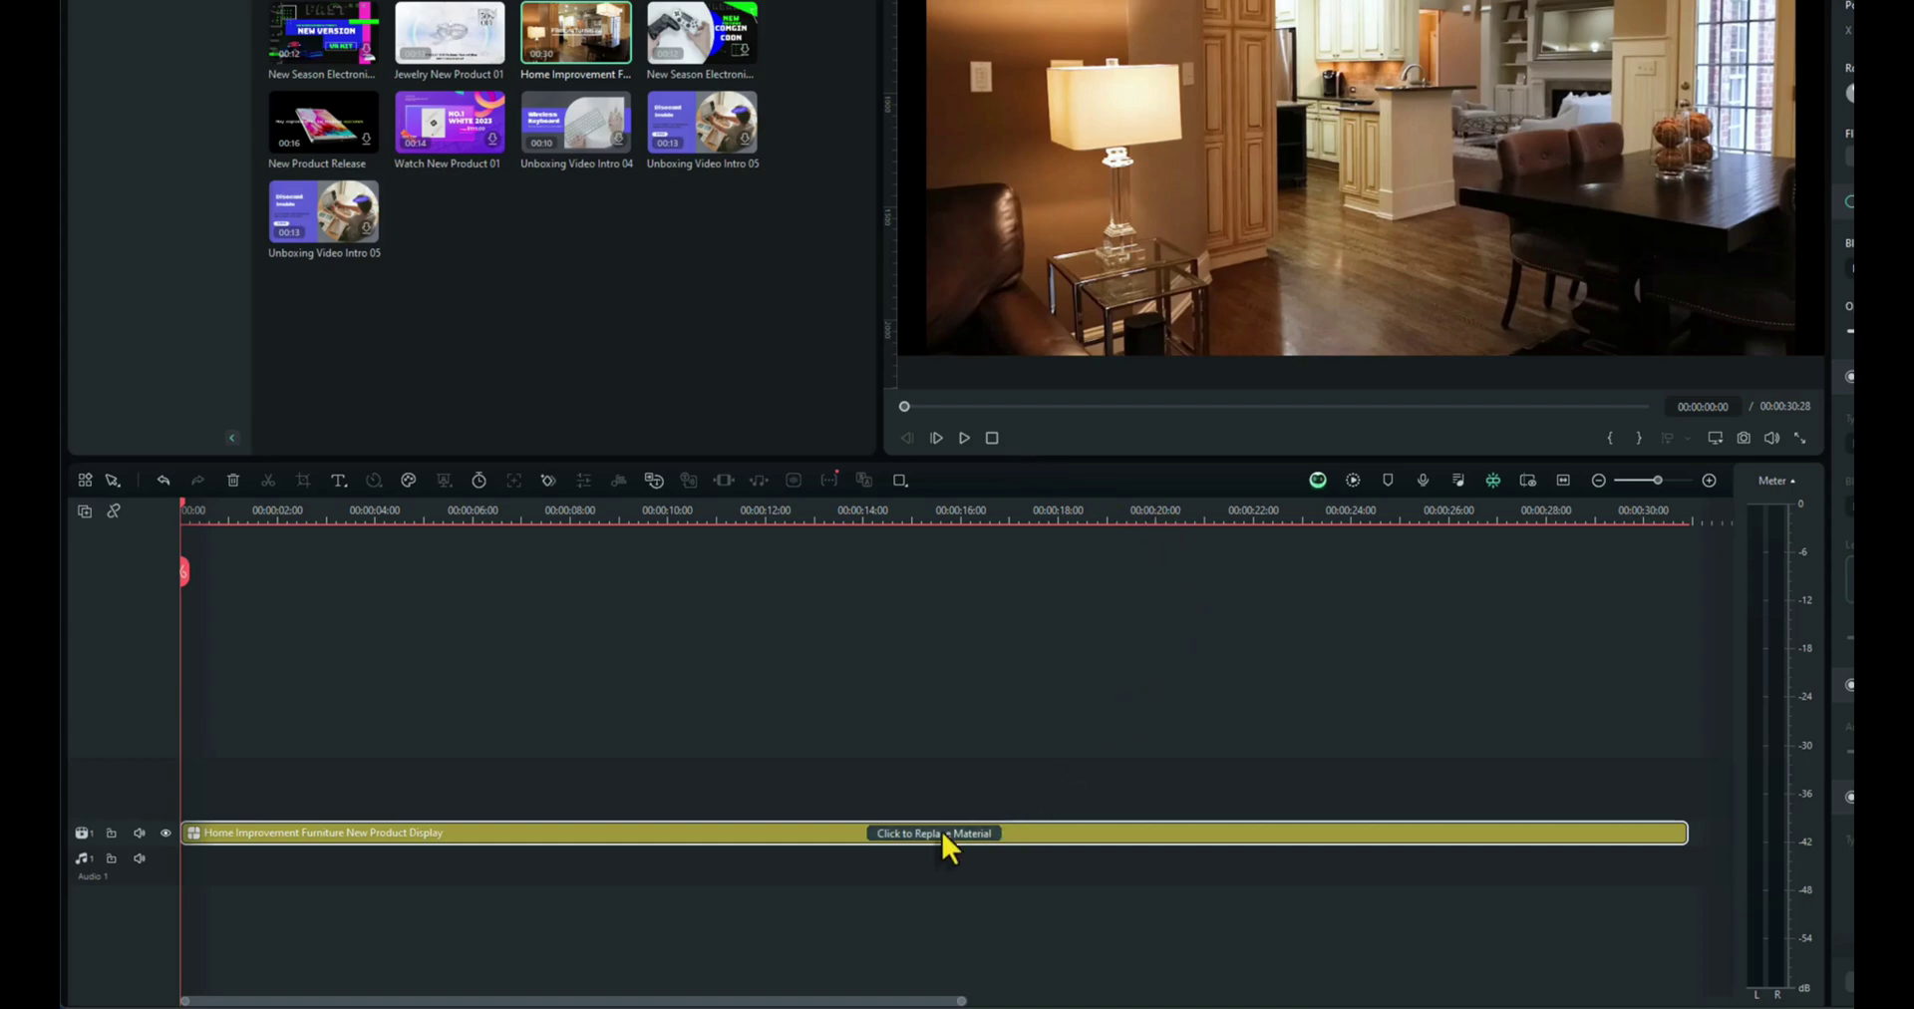
# Bring up the furniture template's replace-material window with its empty 2.27s and 2.20s slots.
pyautogui.click(941, 833)
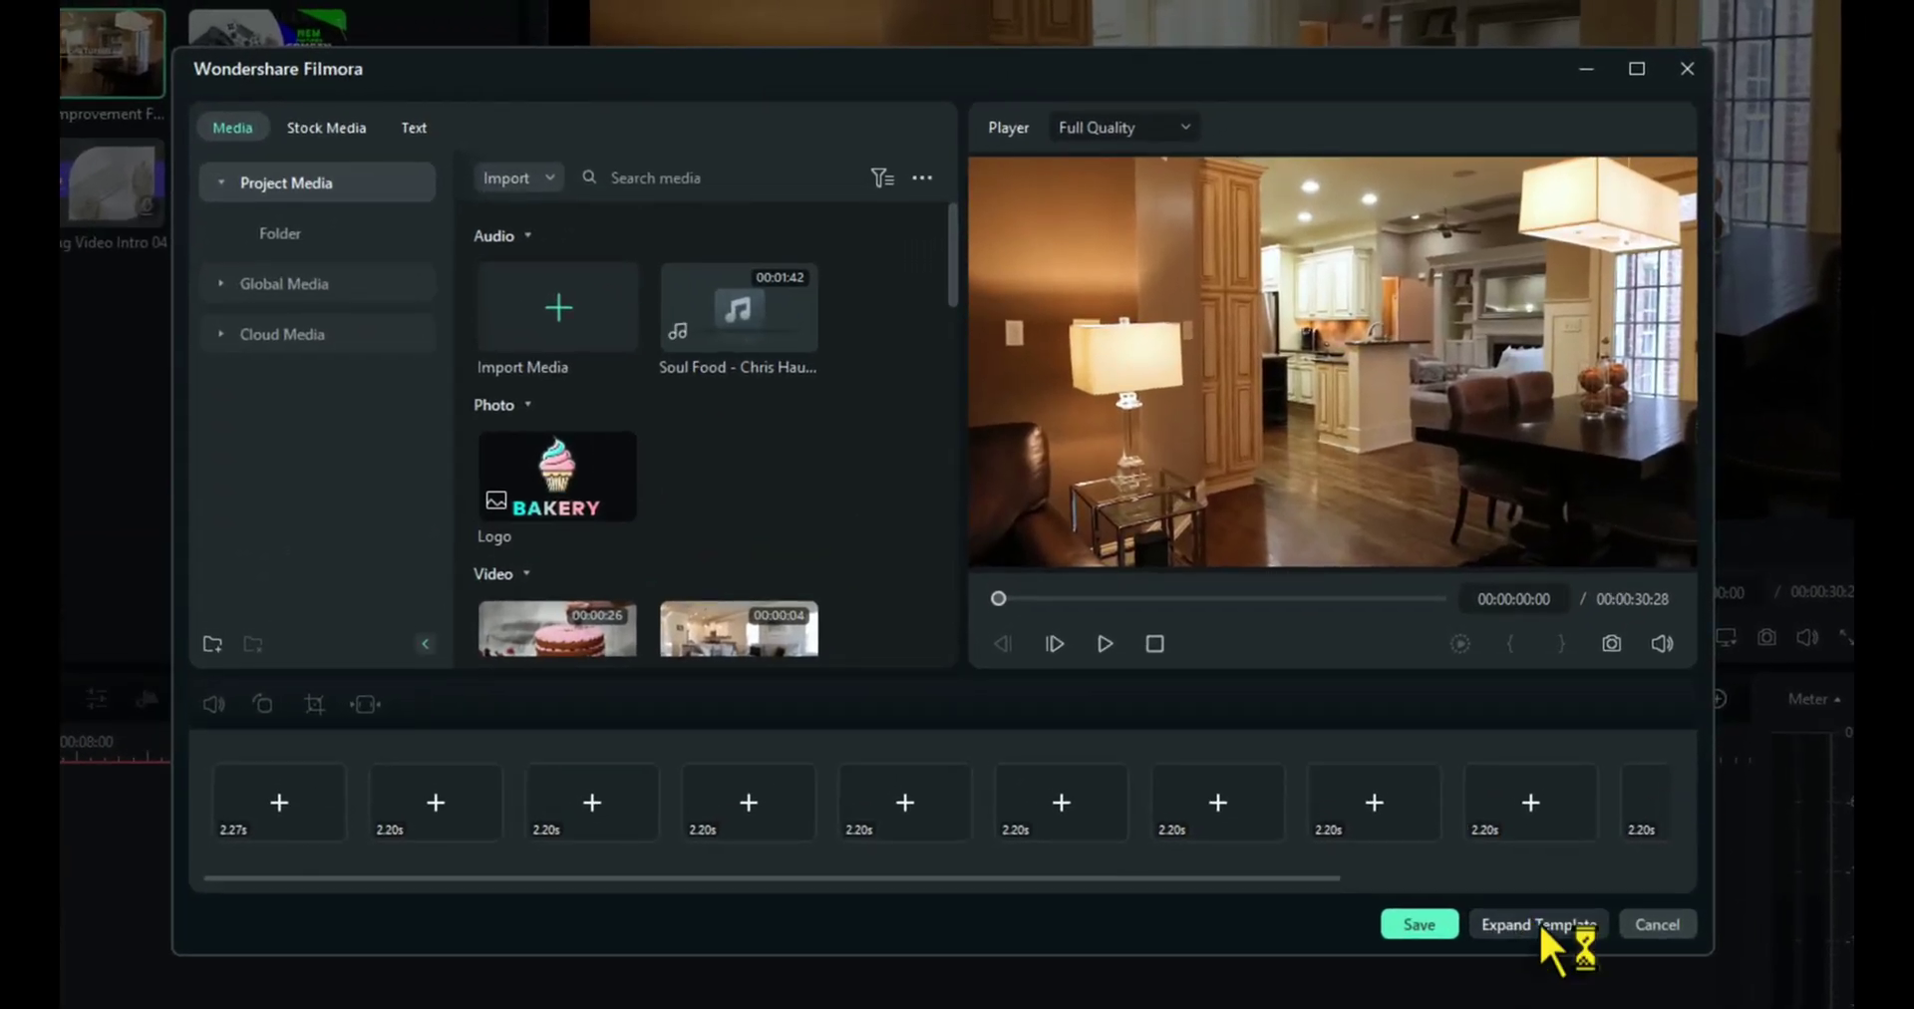
pyautogui.click(1538, 925)
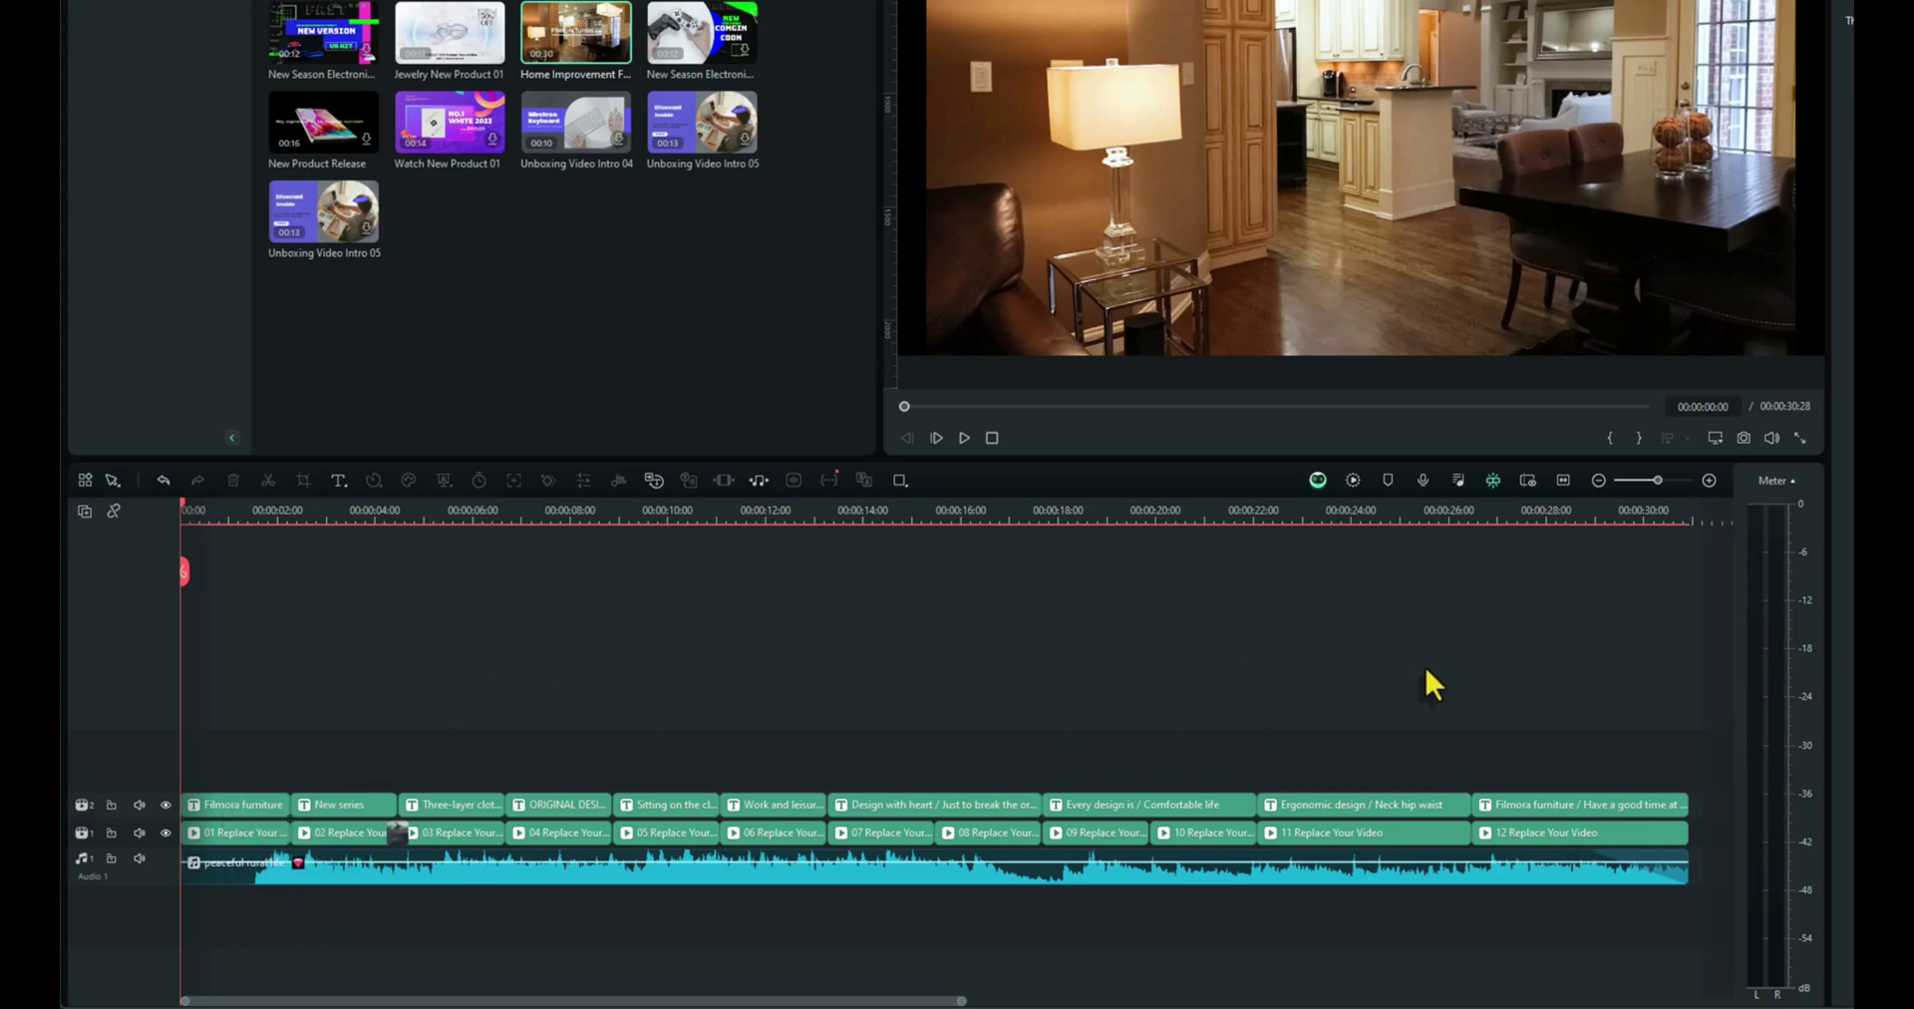
pyautogui.doubleClick(1152, 804)
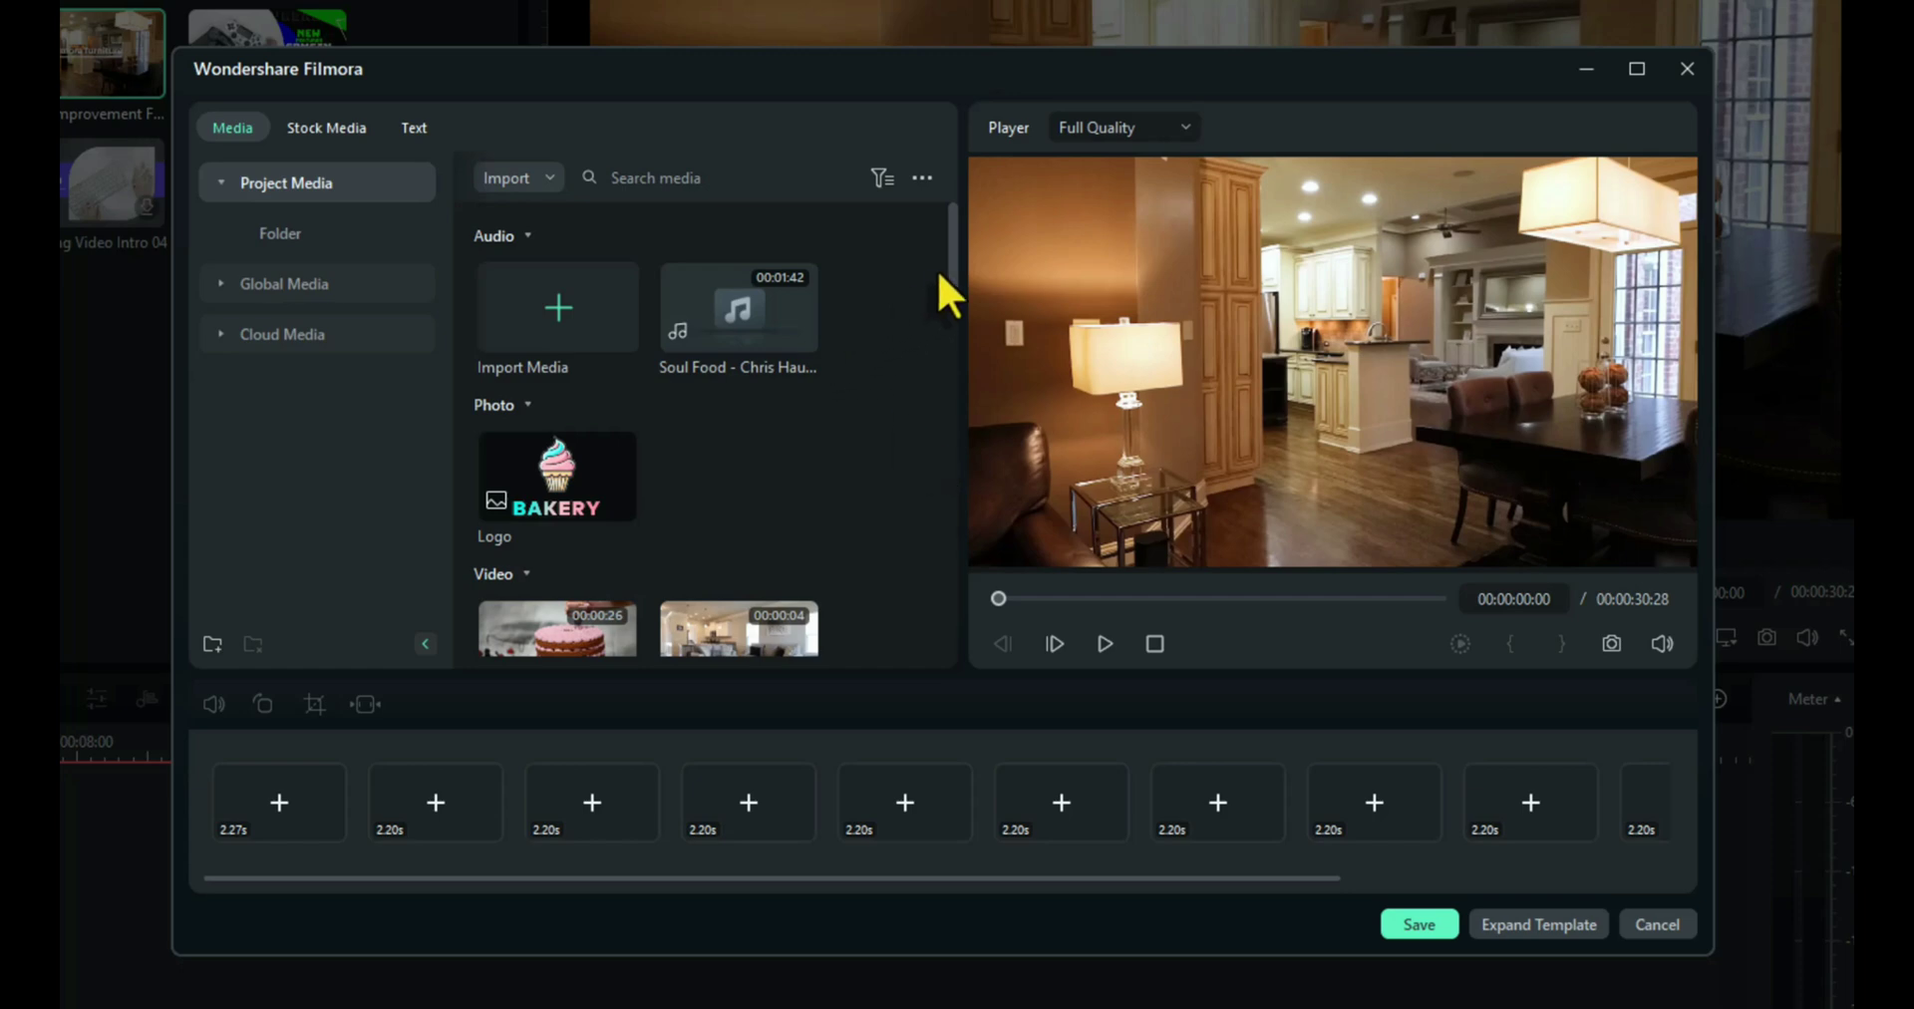
pyautogui.moveTo(945, 263); pyautogui.dragTo(949, 353)
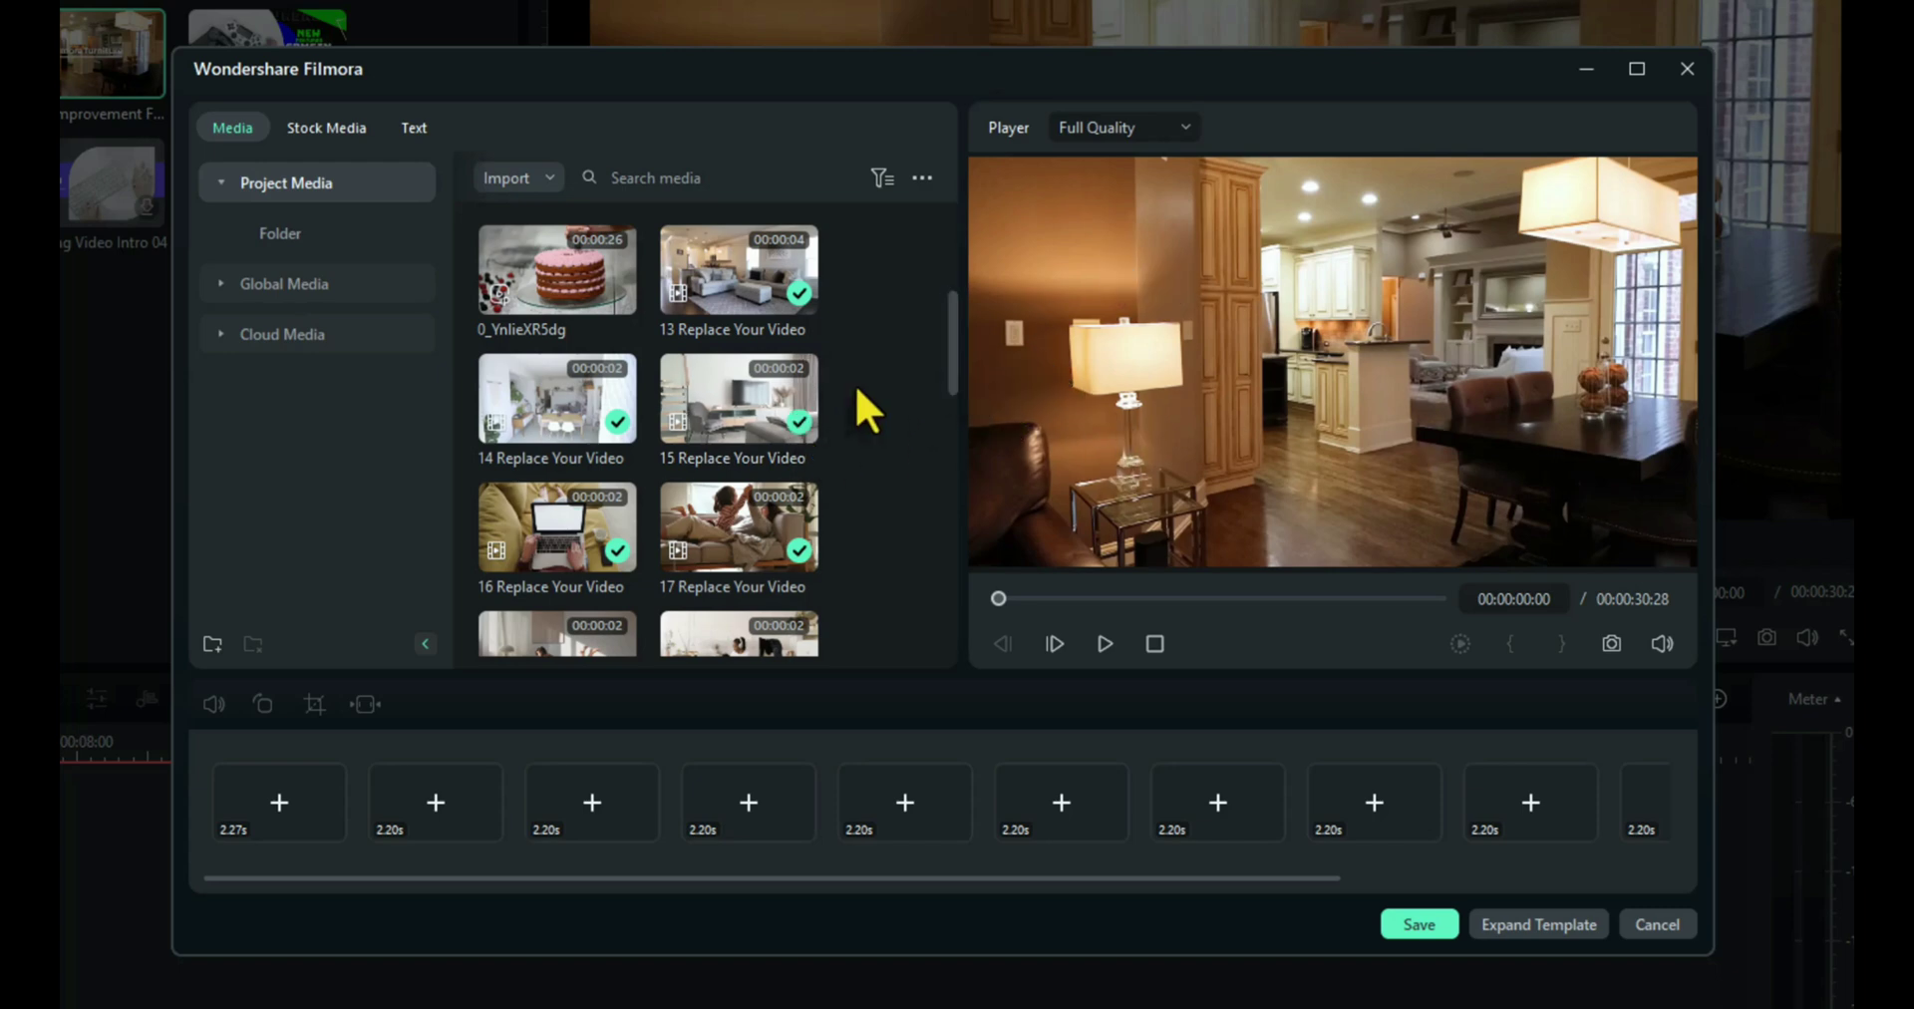
pyautogui.moveTo(943, 335); pyautogui.dragTo(961, 431)
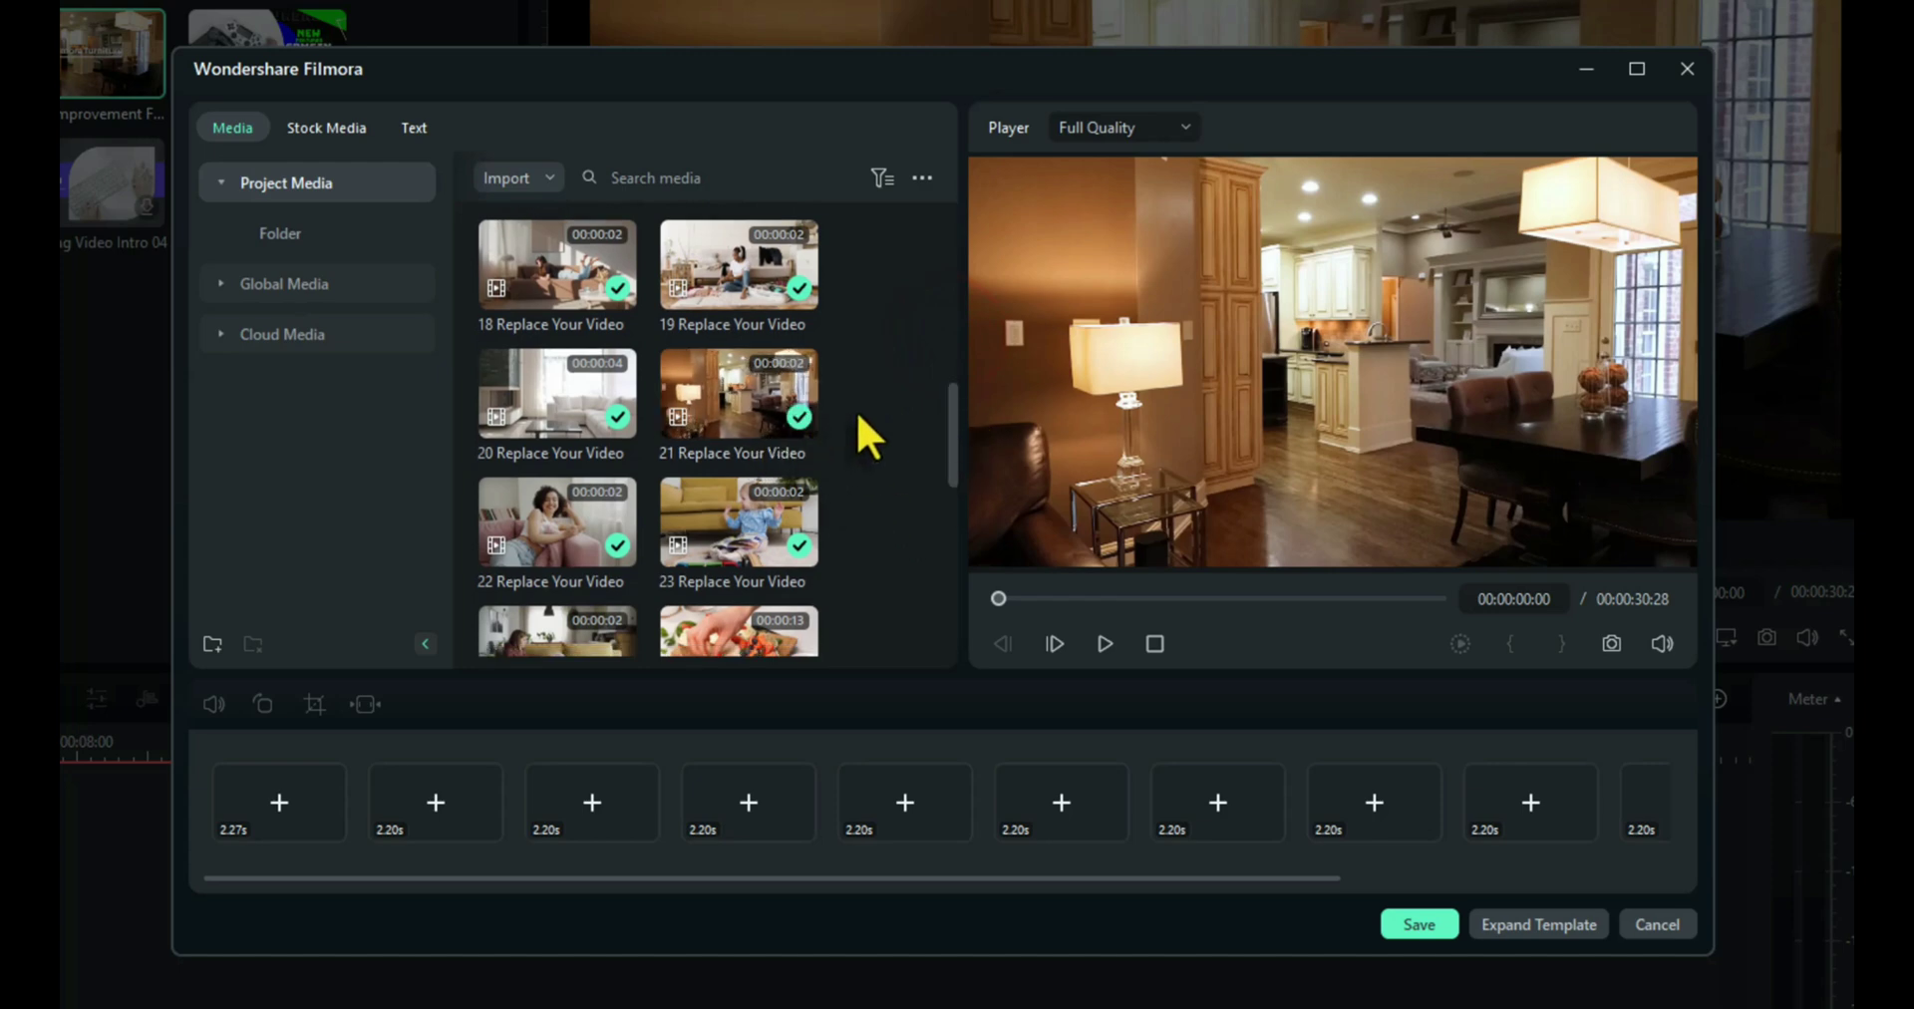
pyautogui.moveTo(785, 420)
pyautogui.moveTo(943, 440); pyautogui.dragTo(937, 325)
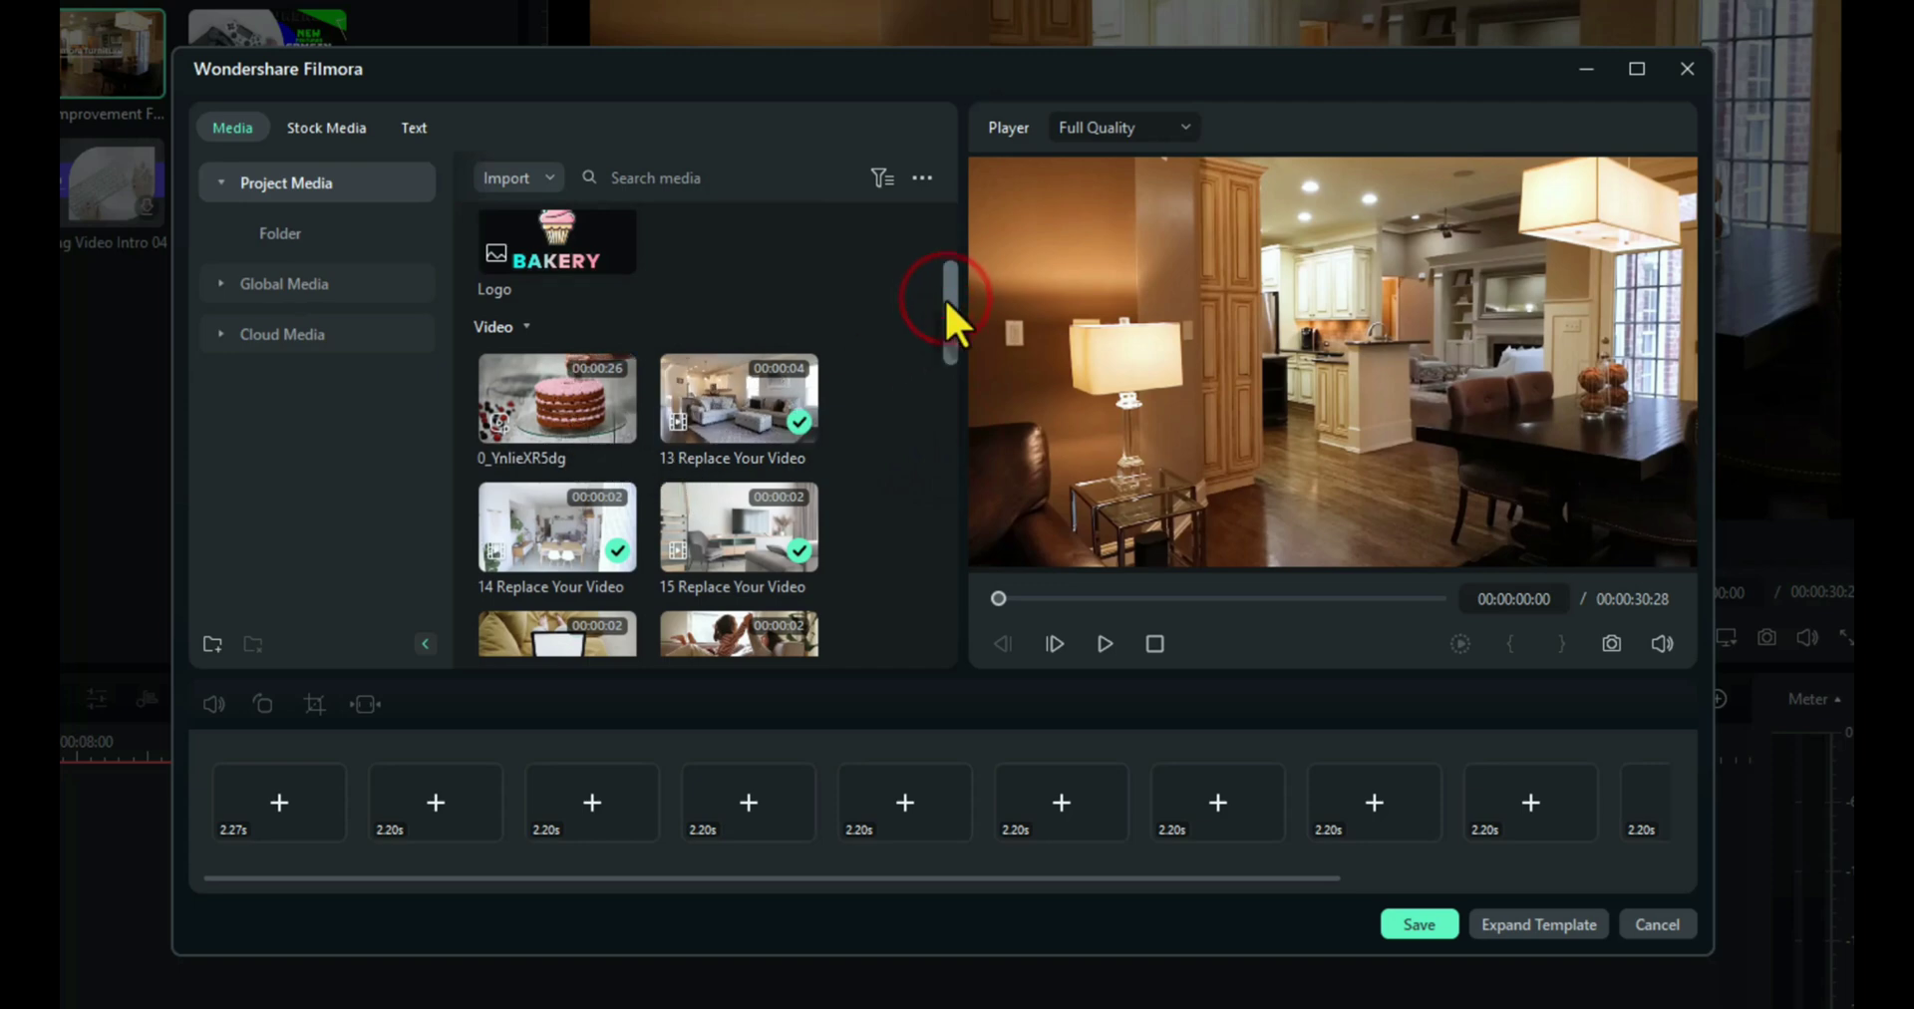
pyautogui.moveTo(943, 297); pyautogui.dragTo(947, 296)
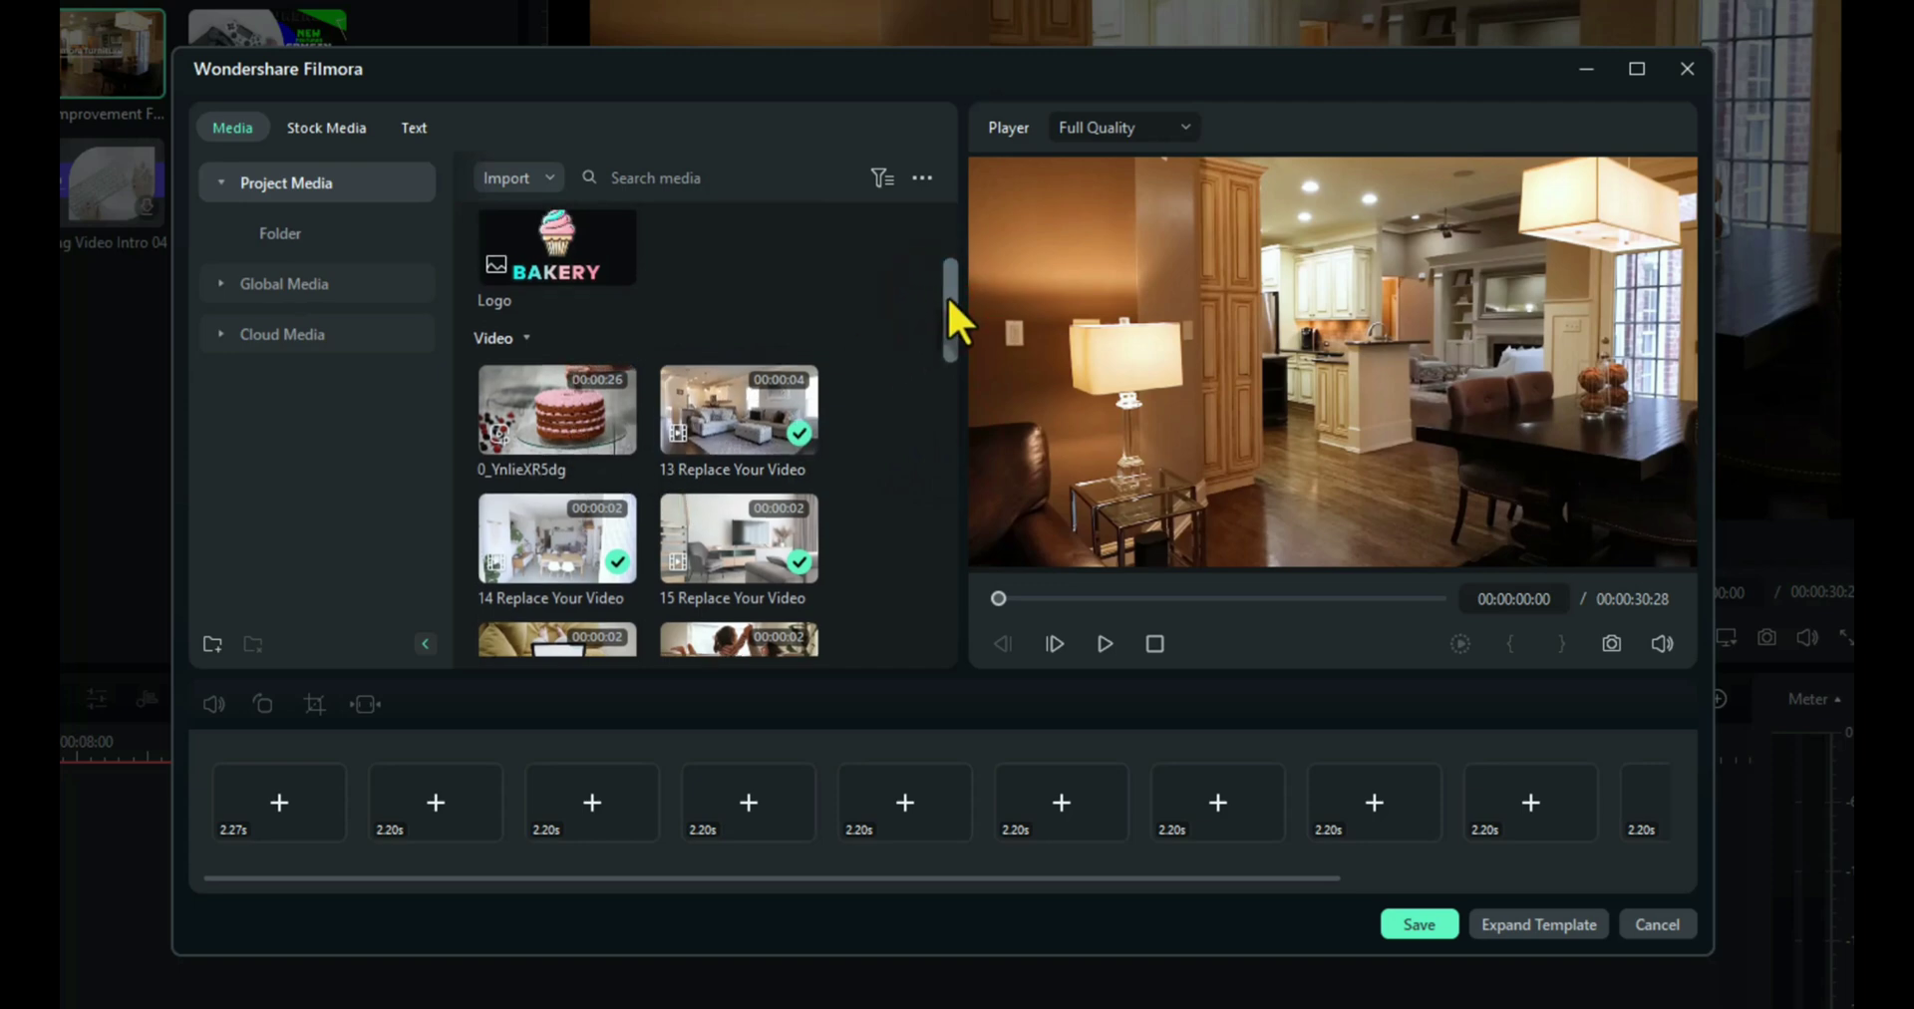
pyautogui.scroll(-1, 947, 297)
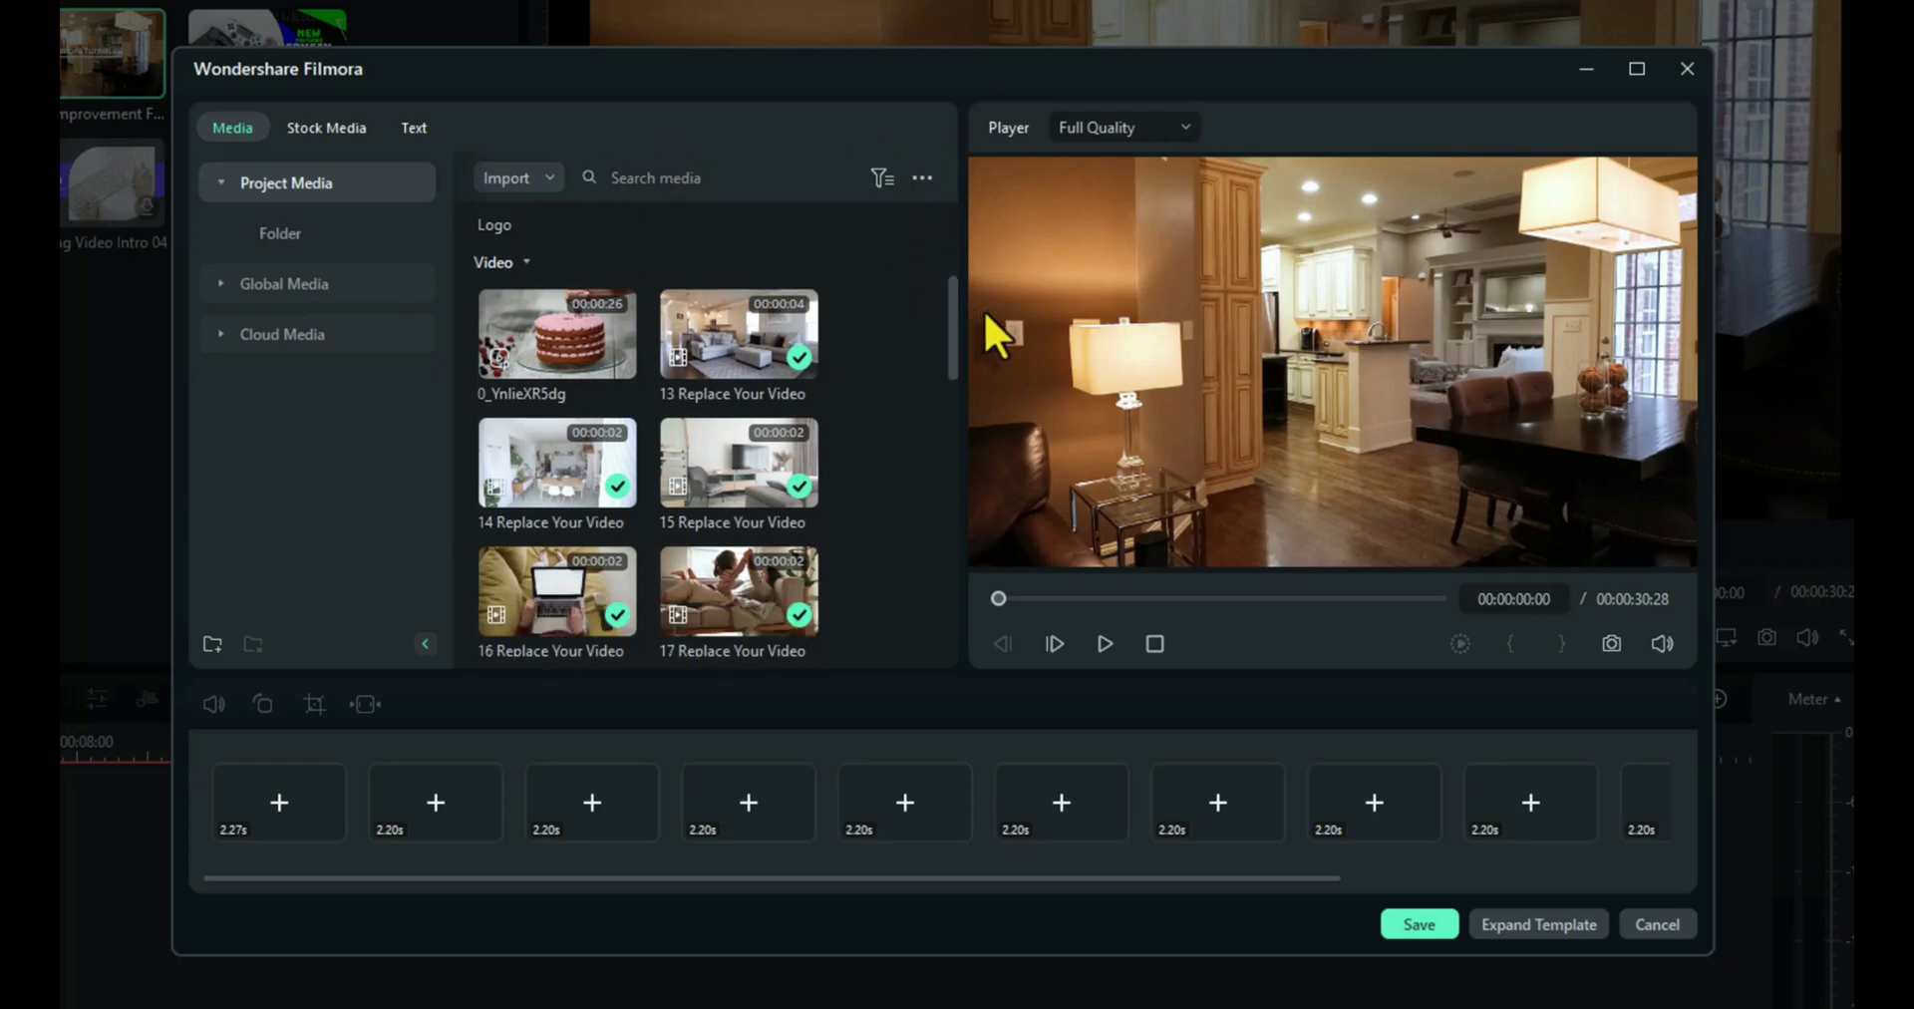
pyautogui.moveTo(951, 376); pyautogui.dragTo(955, 498)
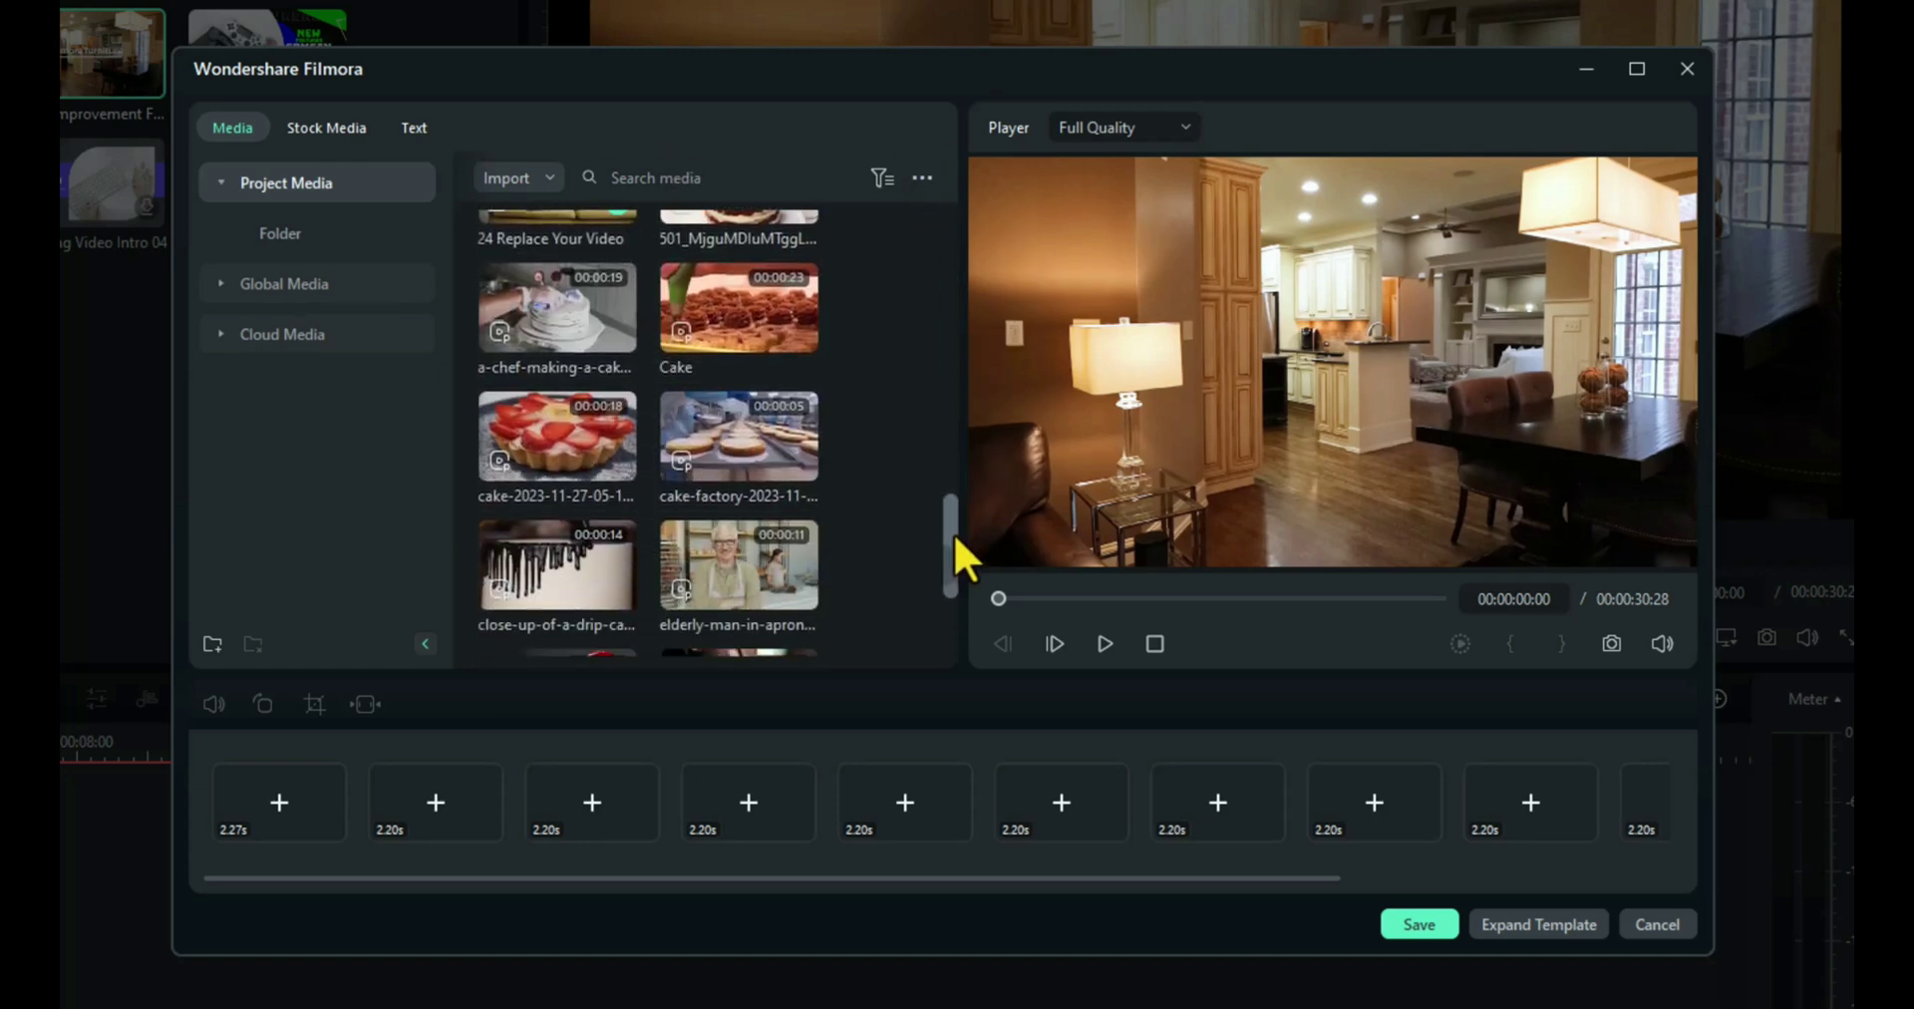
pyautogui.moveTo(954, 534); pyautogui.dragTo(955, 592)
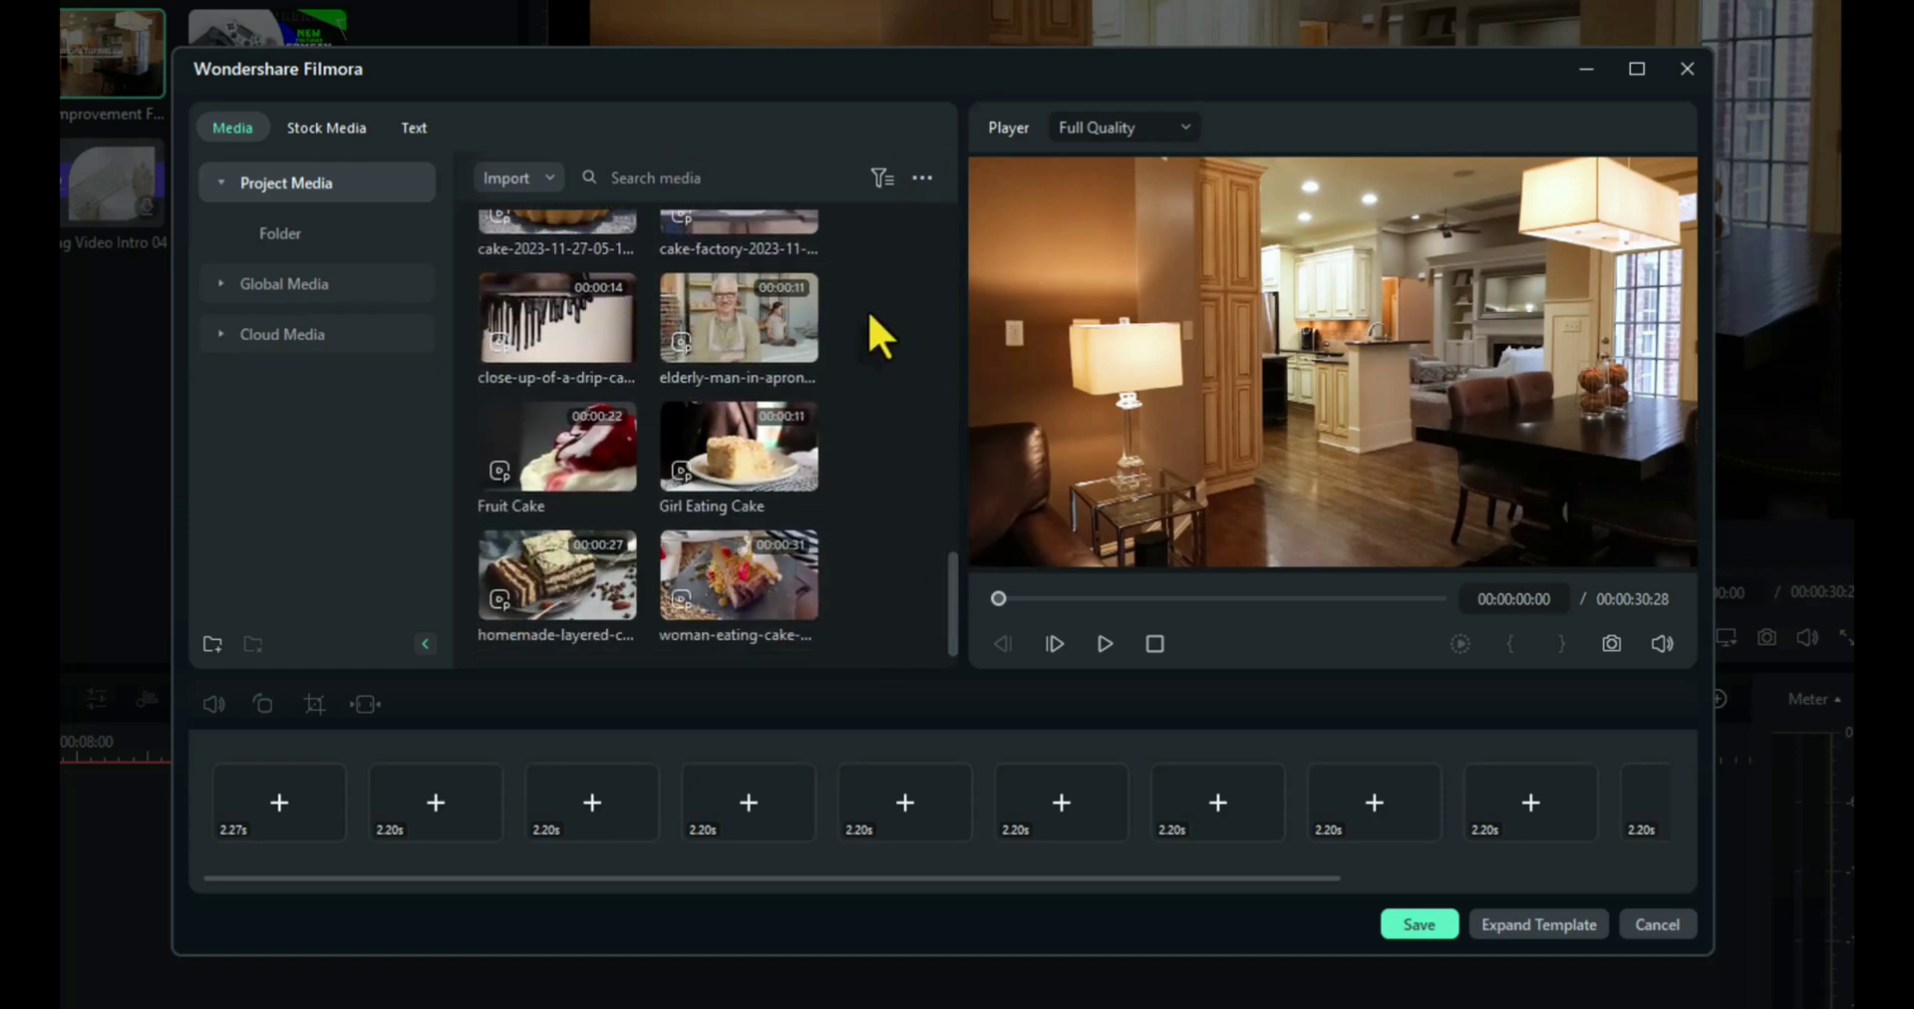
# Fill the first slots with the elderly baker, woman-eating-cake, Fruit Cake, Girl Eating Cake and drip-cake clips.
pyautogui.click(710, 309)
pyautogui.moveTo(710, 308); pyautogui.dragTo(267, 811)
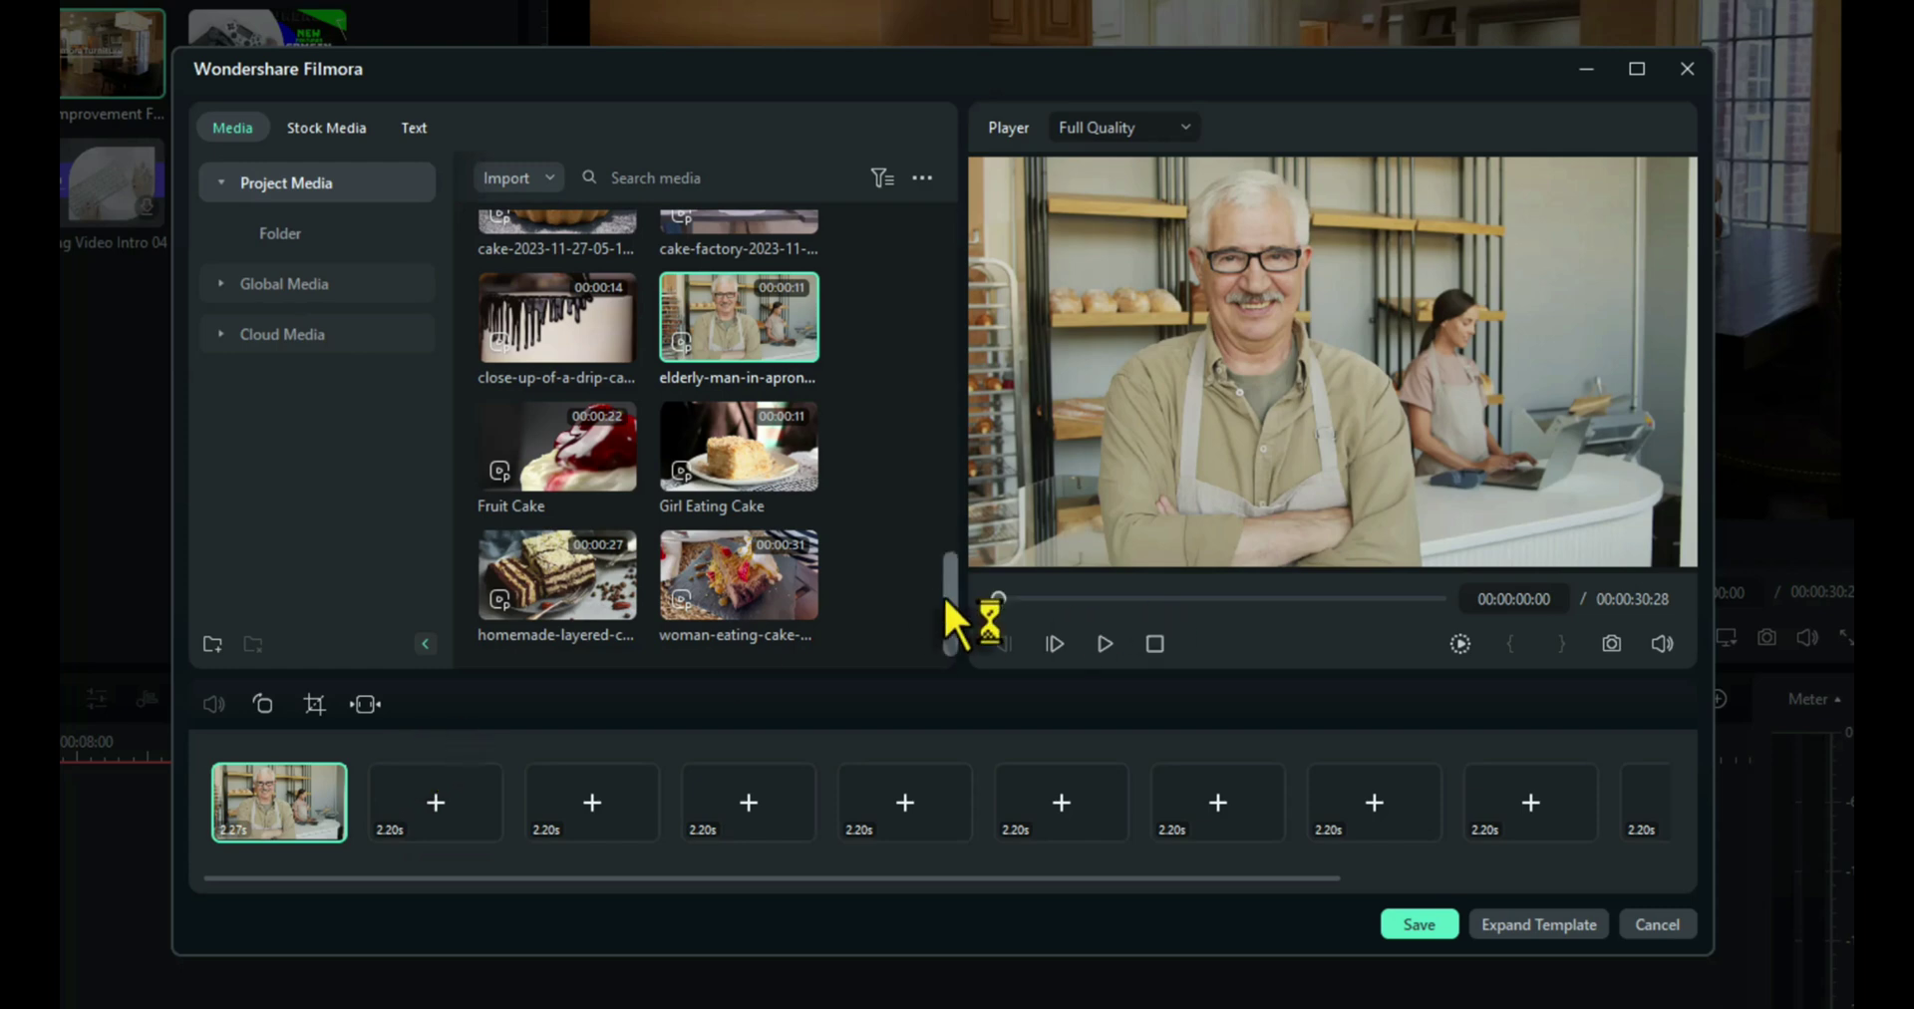
pyautogui.moveTo(743, 588); pyautogui.dragTo(439, 828)
pyautogui.click(618, 599)
pyautogui.moveTo(572, 444); pyautogui.dragTo(748, 802)
pyautogui.moveTo(737, 446); pyautogui.dragTo(892, 768)
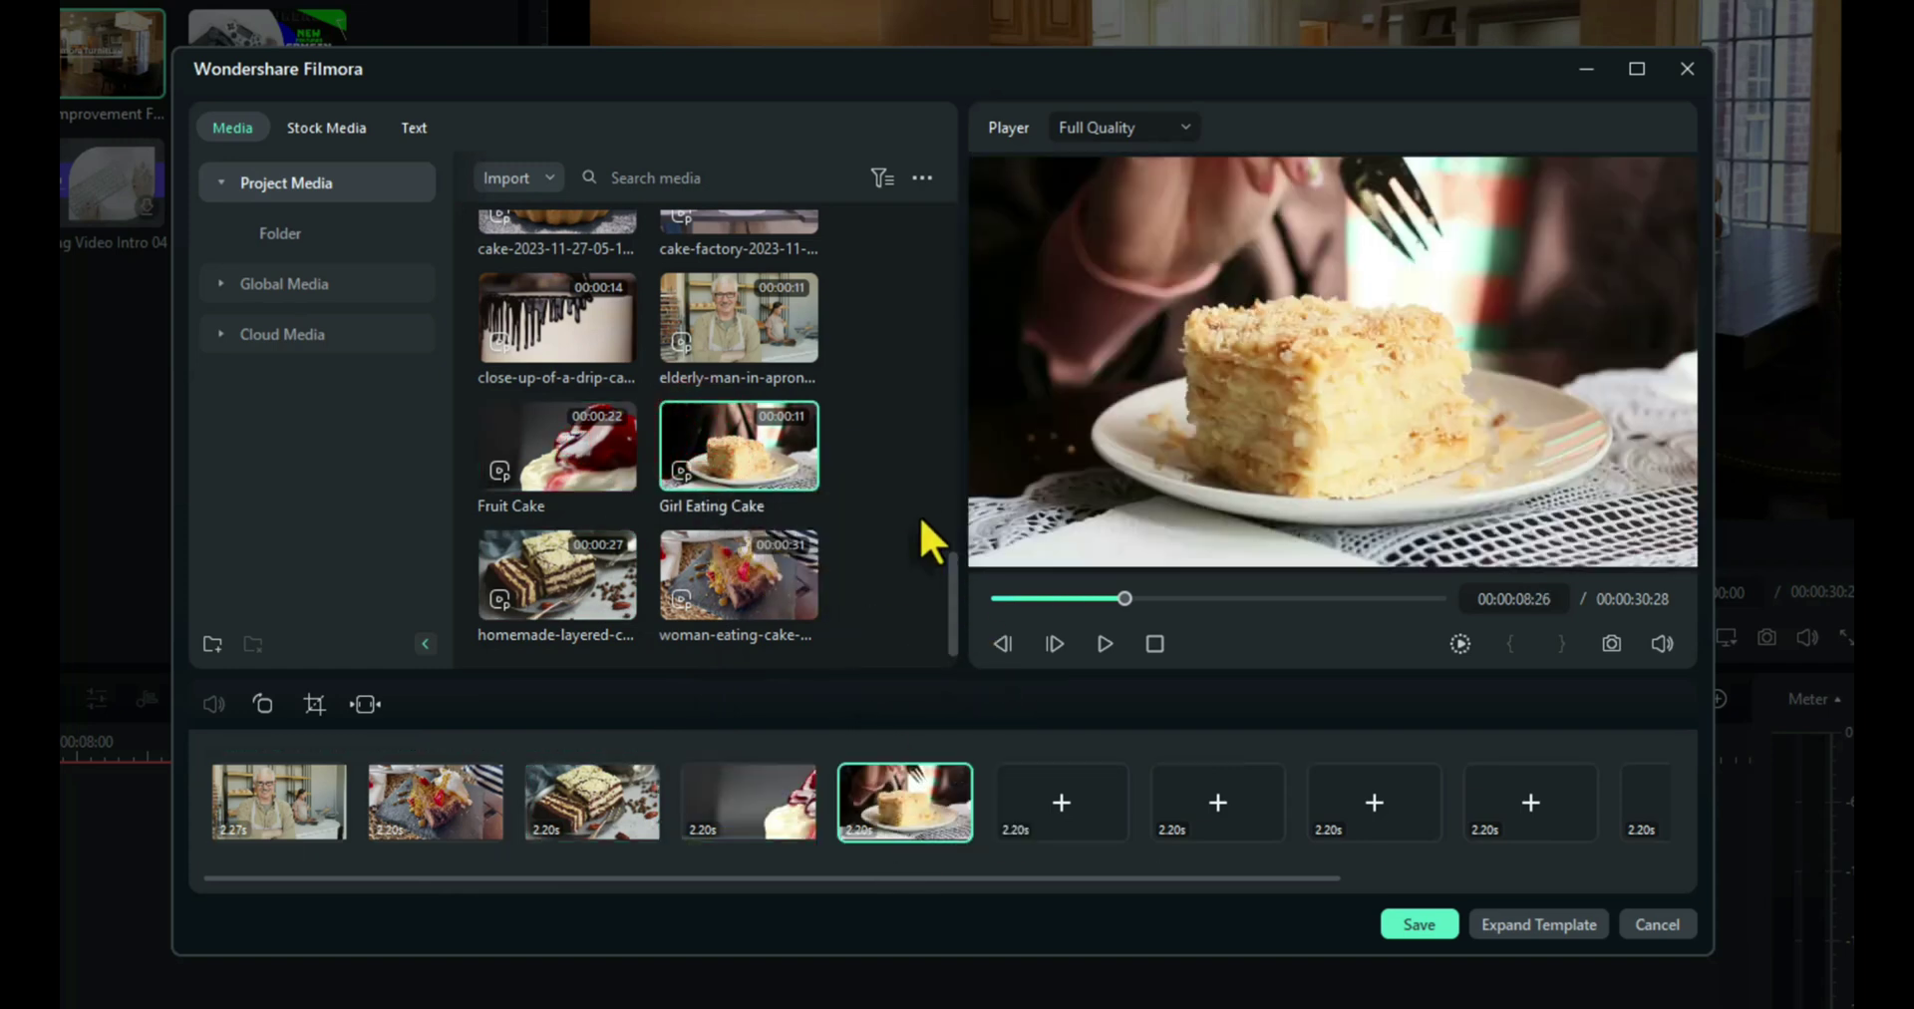
pyautogui.click(618, 341)
pyautogui.scroll(5, 947, 560)
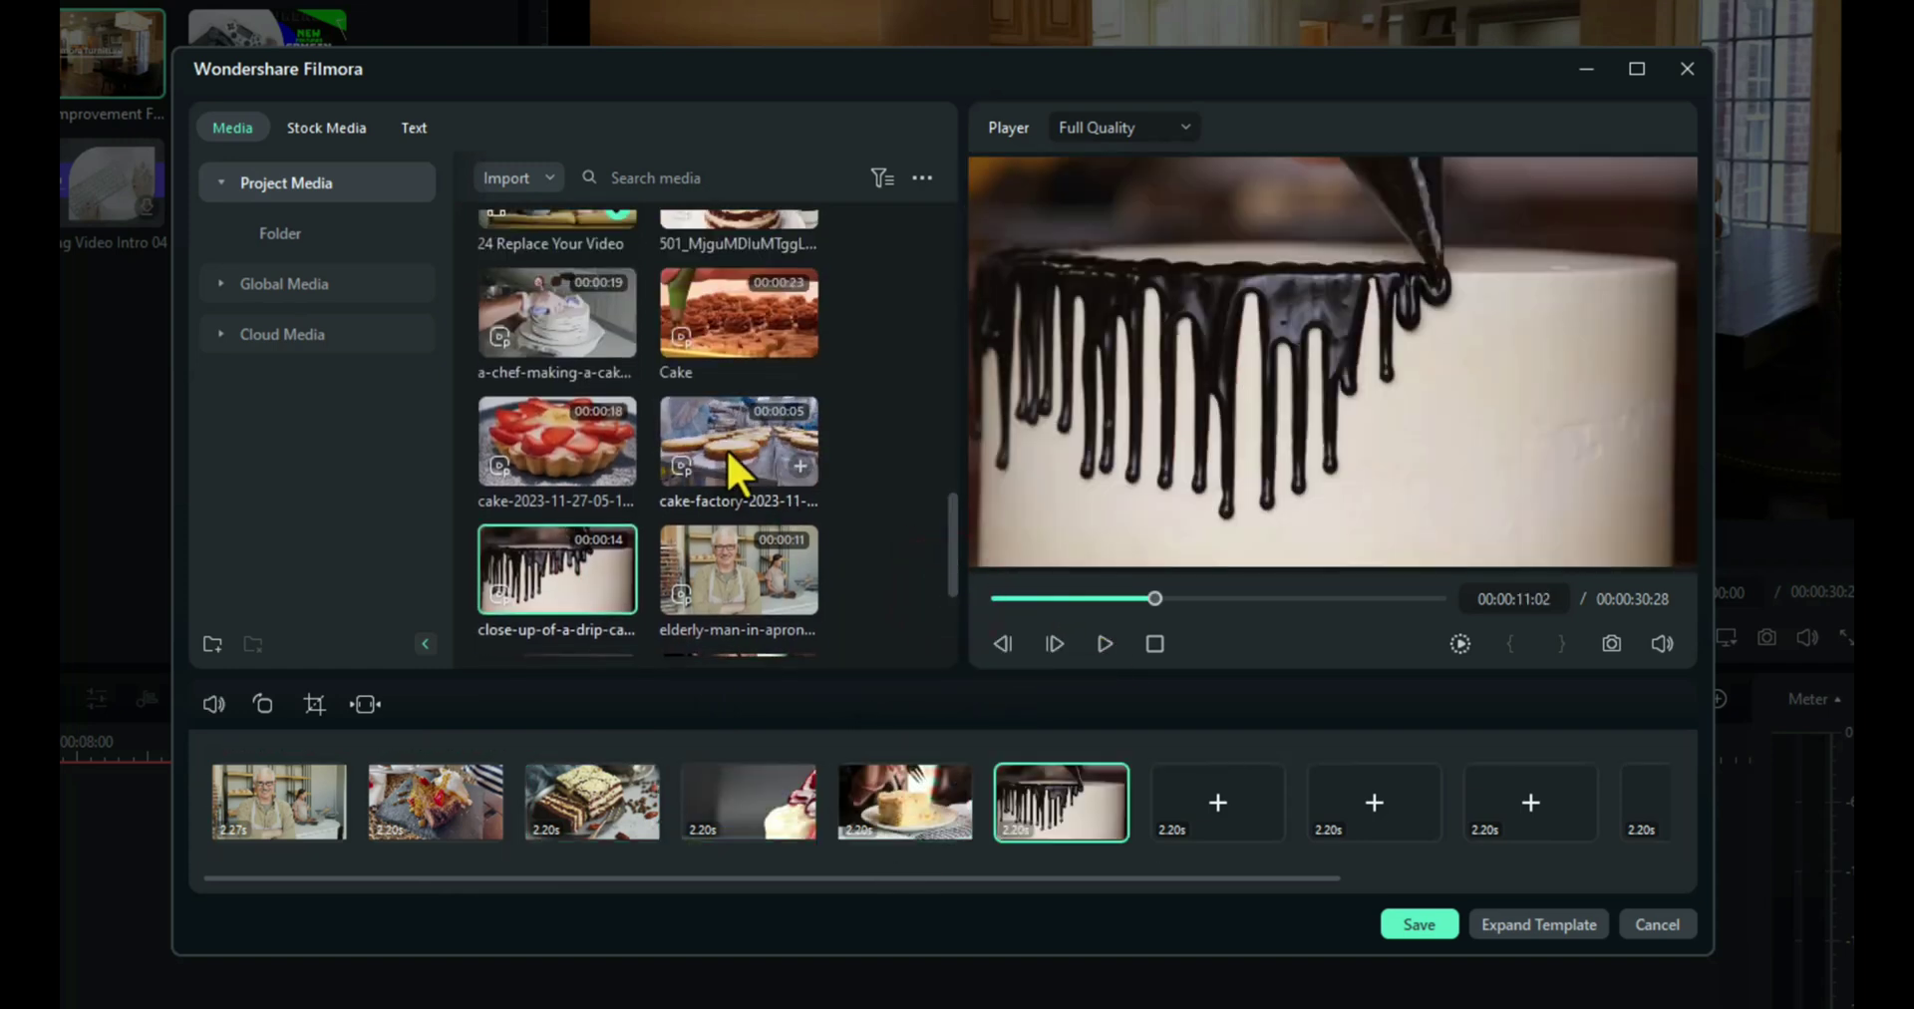
# Fill the remaining slots with the cake-factory, strawberry tart, chef cake, 501 cake and 0_YnlieXR5dg clips.
pyautogui.moveTo(727, 460); pyautogui.dragTo(1217, 798)
pyautogui.moveTo(531, 413); pyautogui.dragTo(1531, 792)
pyautogui.moveTo(1313, 875); pyautogui.dragTo(1585, 905)
pyautogui.click(553, 322)
pyautogui.scroll(2, 942, 508)
pyautogui.click(726, 329)
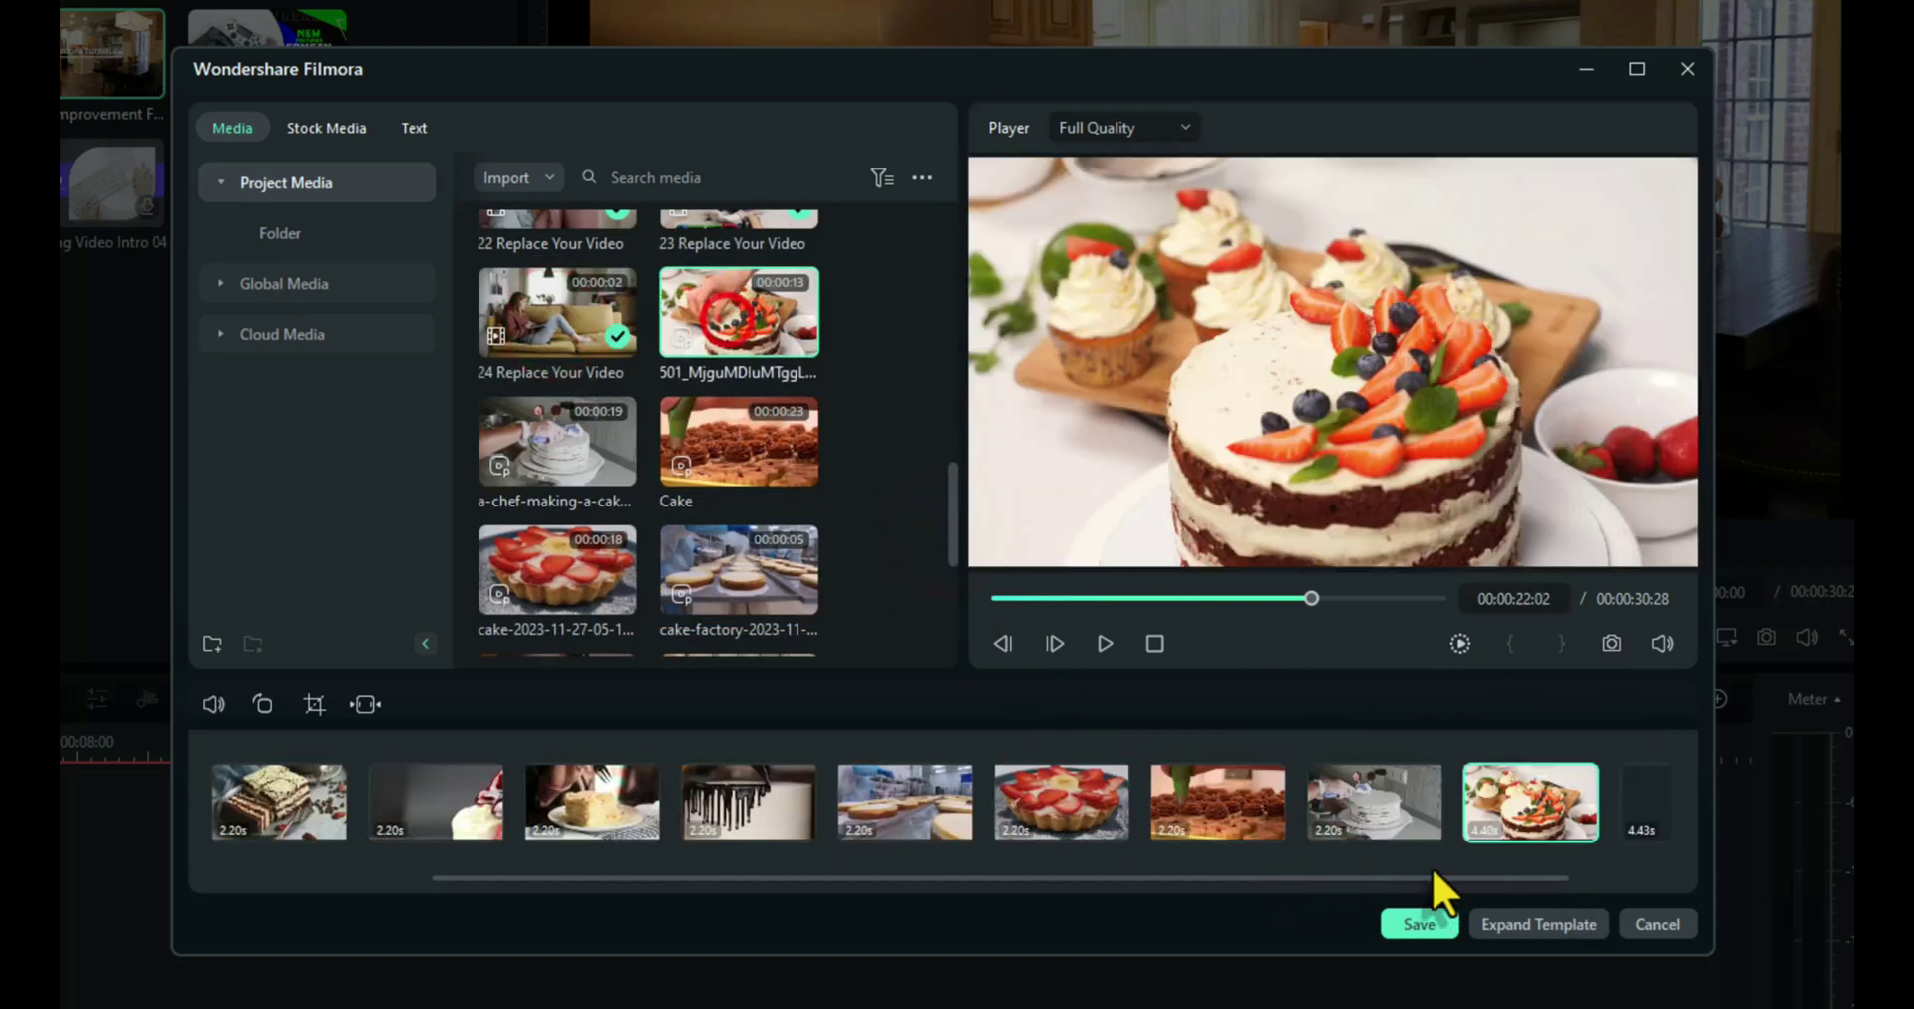
pyautogui.moveTo(1439, 878); pyautogui.dragTo(1555, 880)
pyautogui.scroll(5, 907, 409)
pyautogui.scroll(4, 907, 409)
pyautogui.moveTo(573, 389); pyautogui.dragTo(1540, 827)
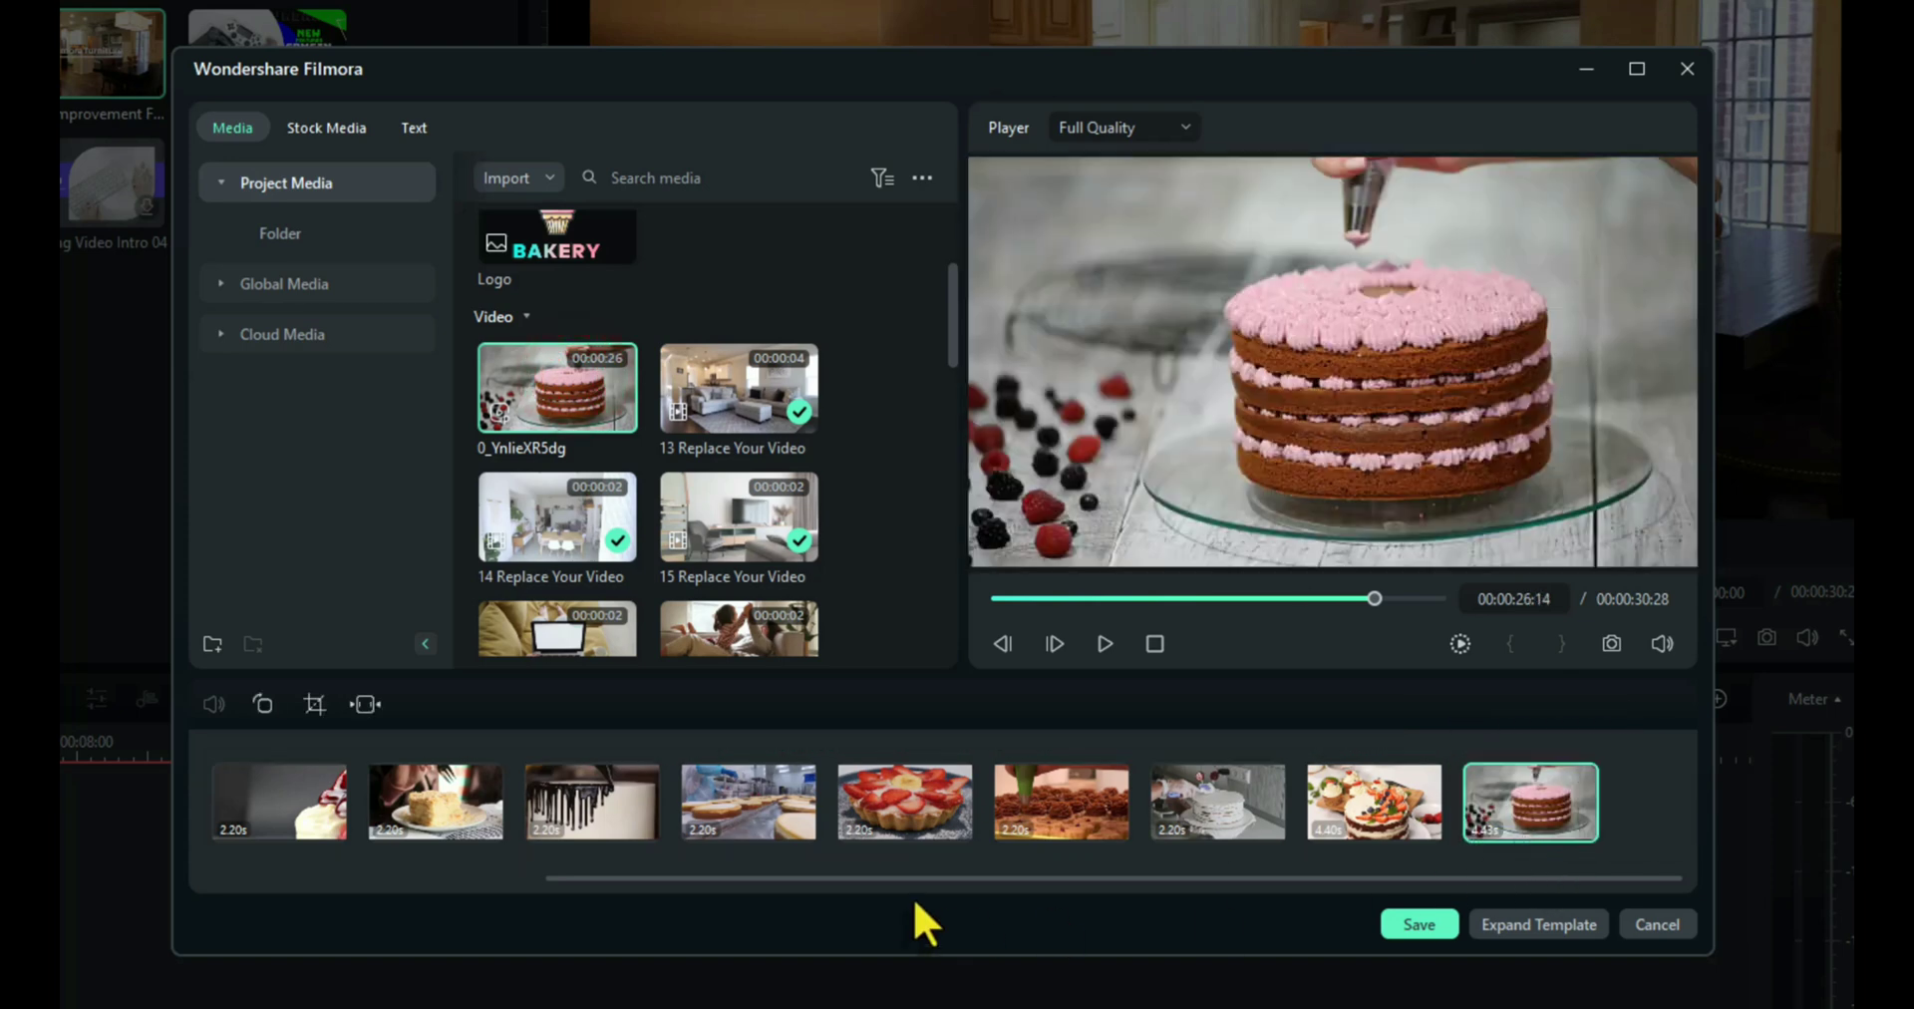
# Preview the filled template, then return the preview to the beginning.
pyautogui.click(1105, 644)
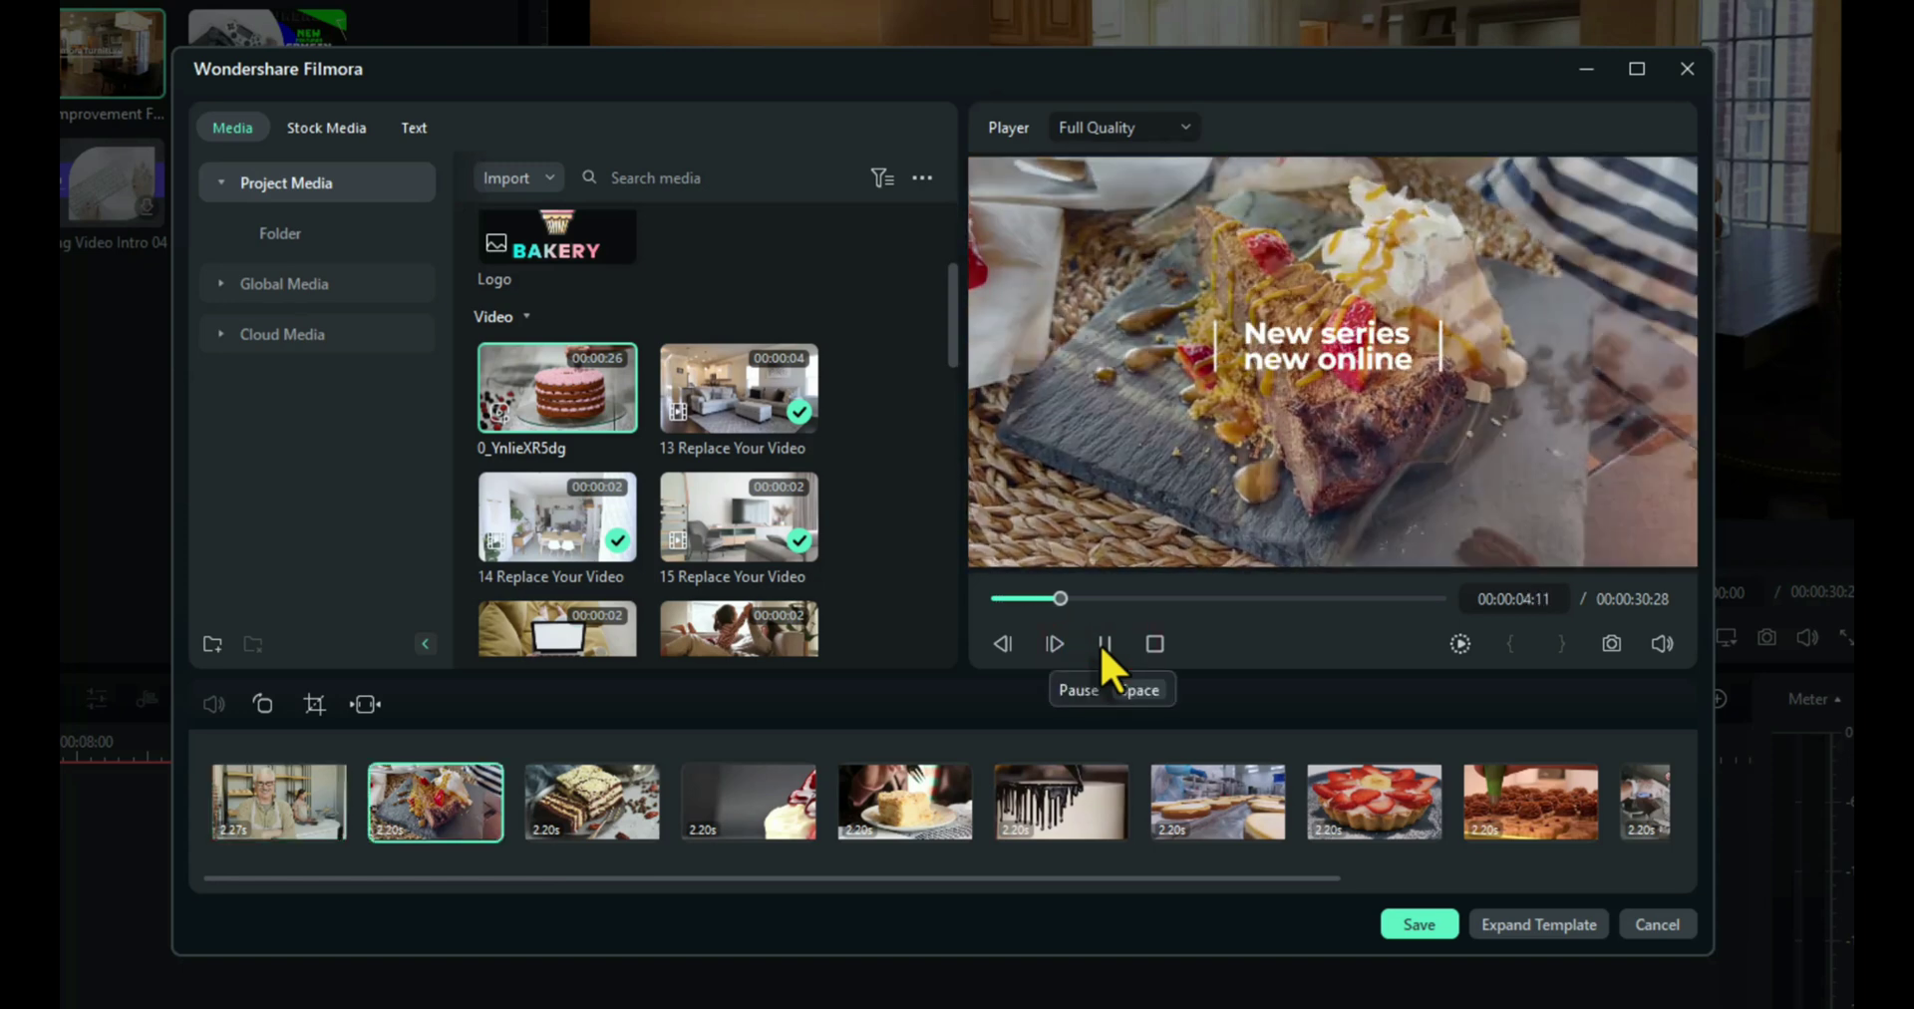
pyautogui.click(1103, 644)
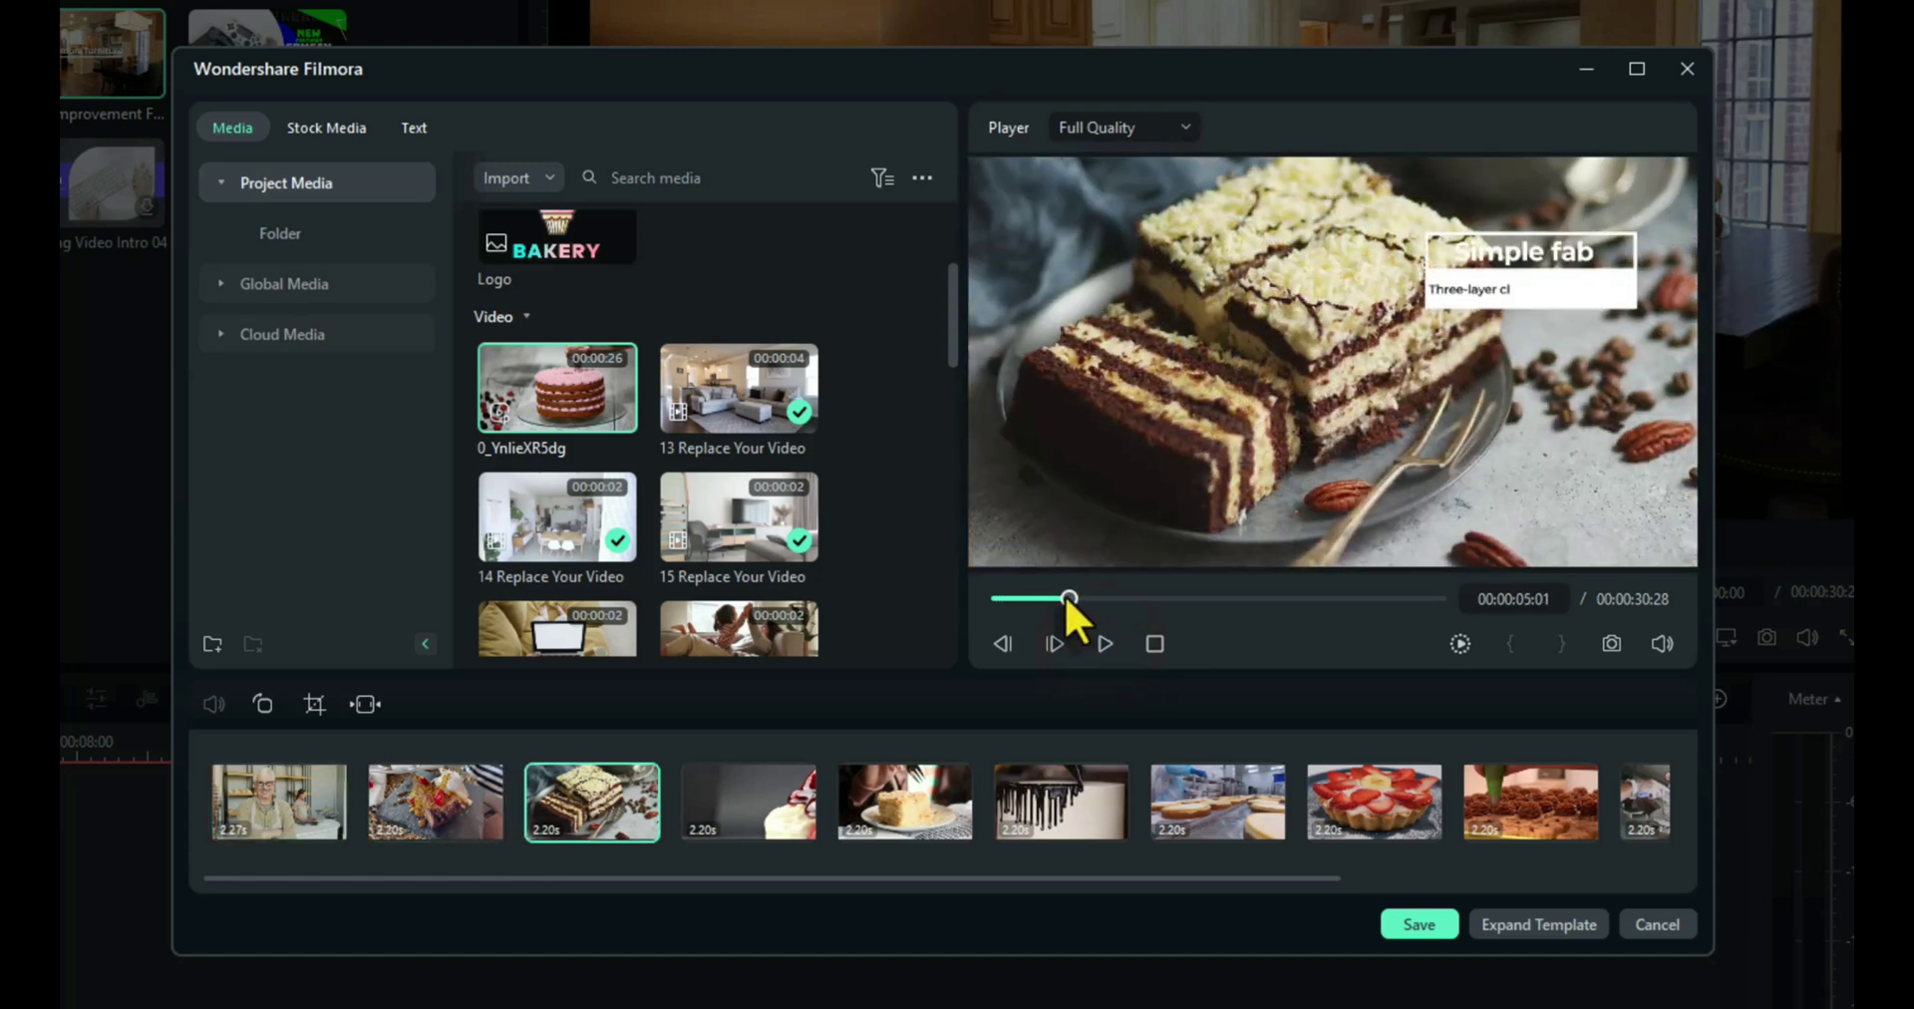
pyautogui.moveTo(1065, 595); pyautogui.dragTo(966, 596)
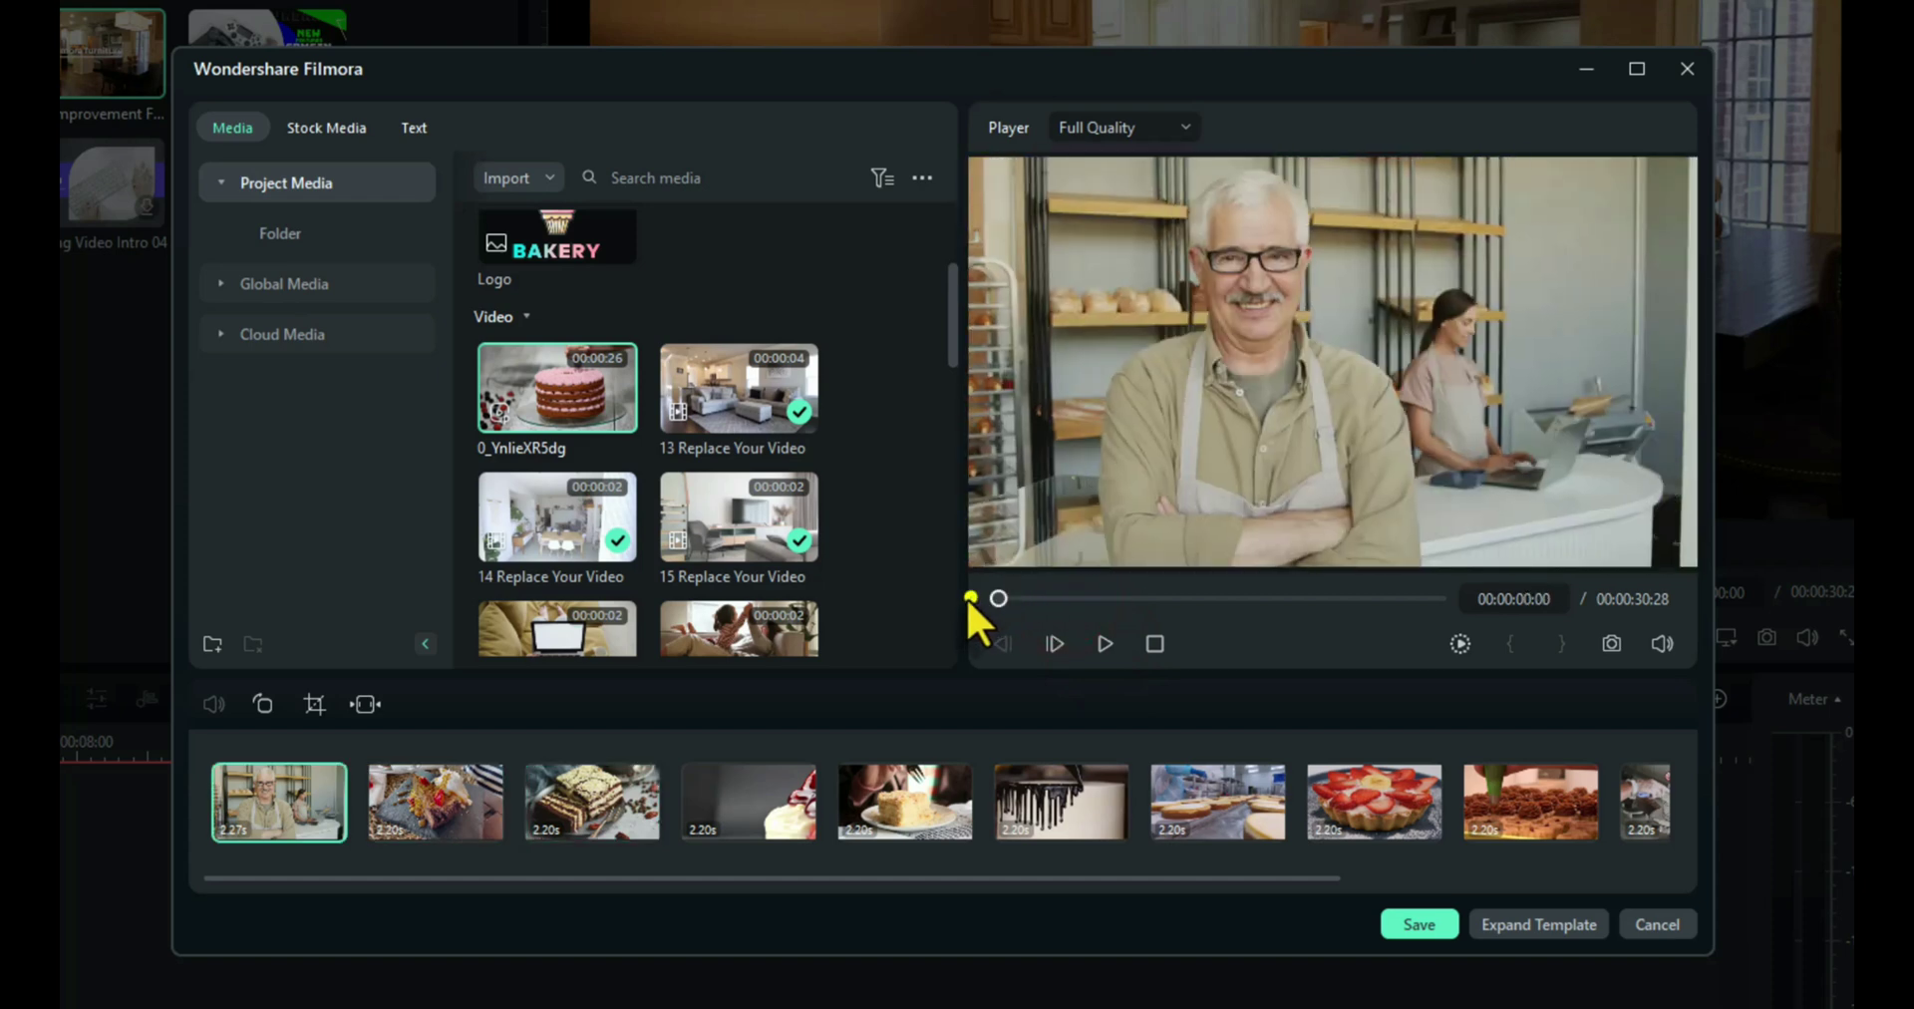
# Change the furniture title to 'Welcome' and the New series caption to 'Video 1', nudged up-right.
pyautogui.click(423, 130)
pyautogui.click(452, 213)
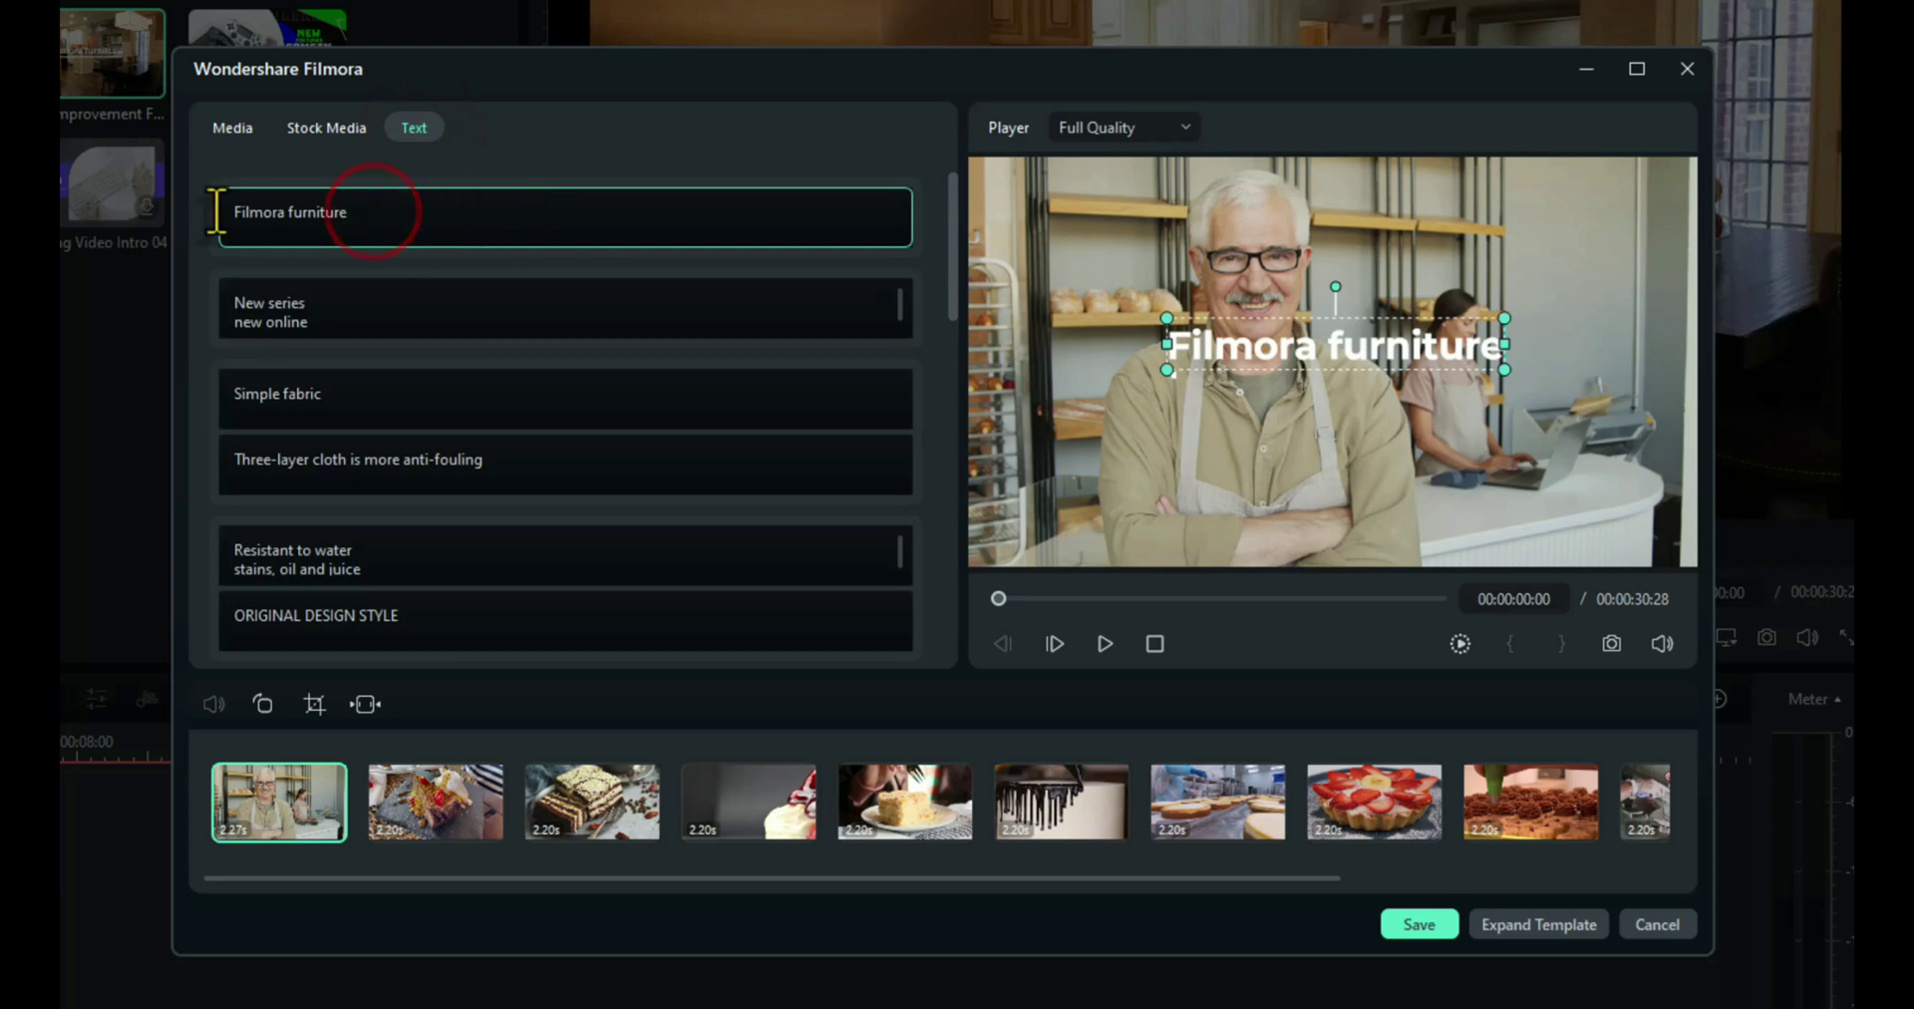
pyautogui.moveTo(370, 213); pyautogui.dragTo(201, 219)
pyautogui.write('Welcome')
pyautogui.click(384, 317)
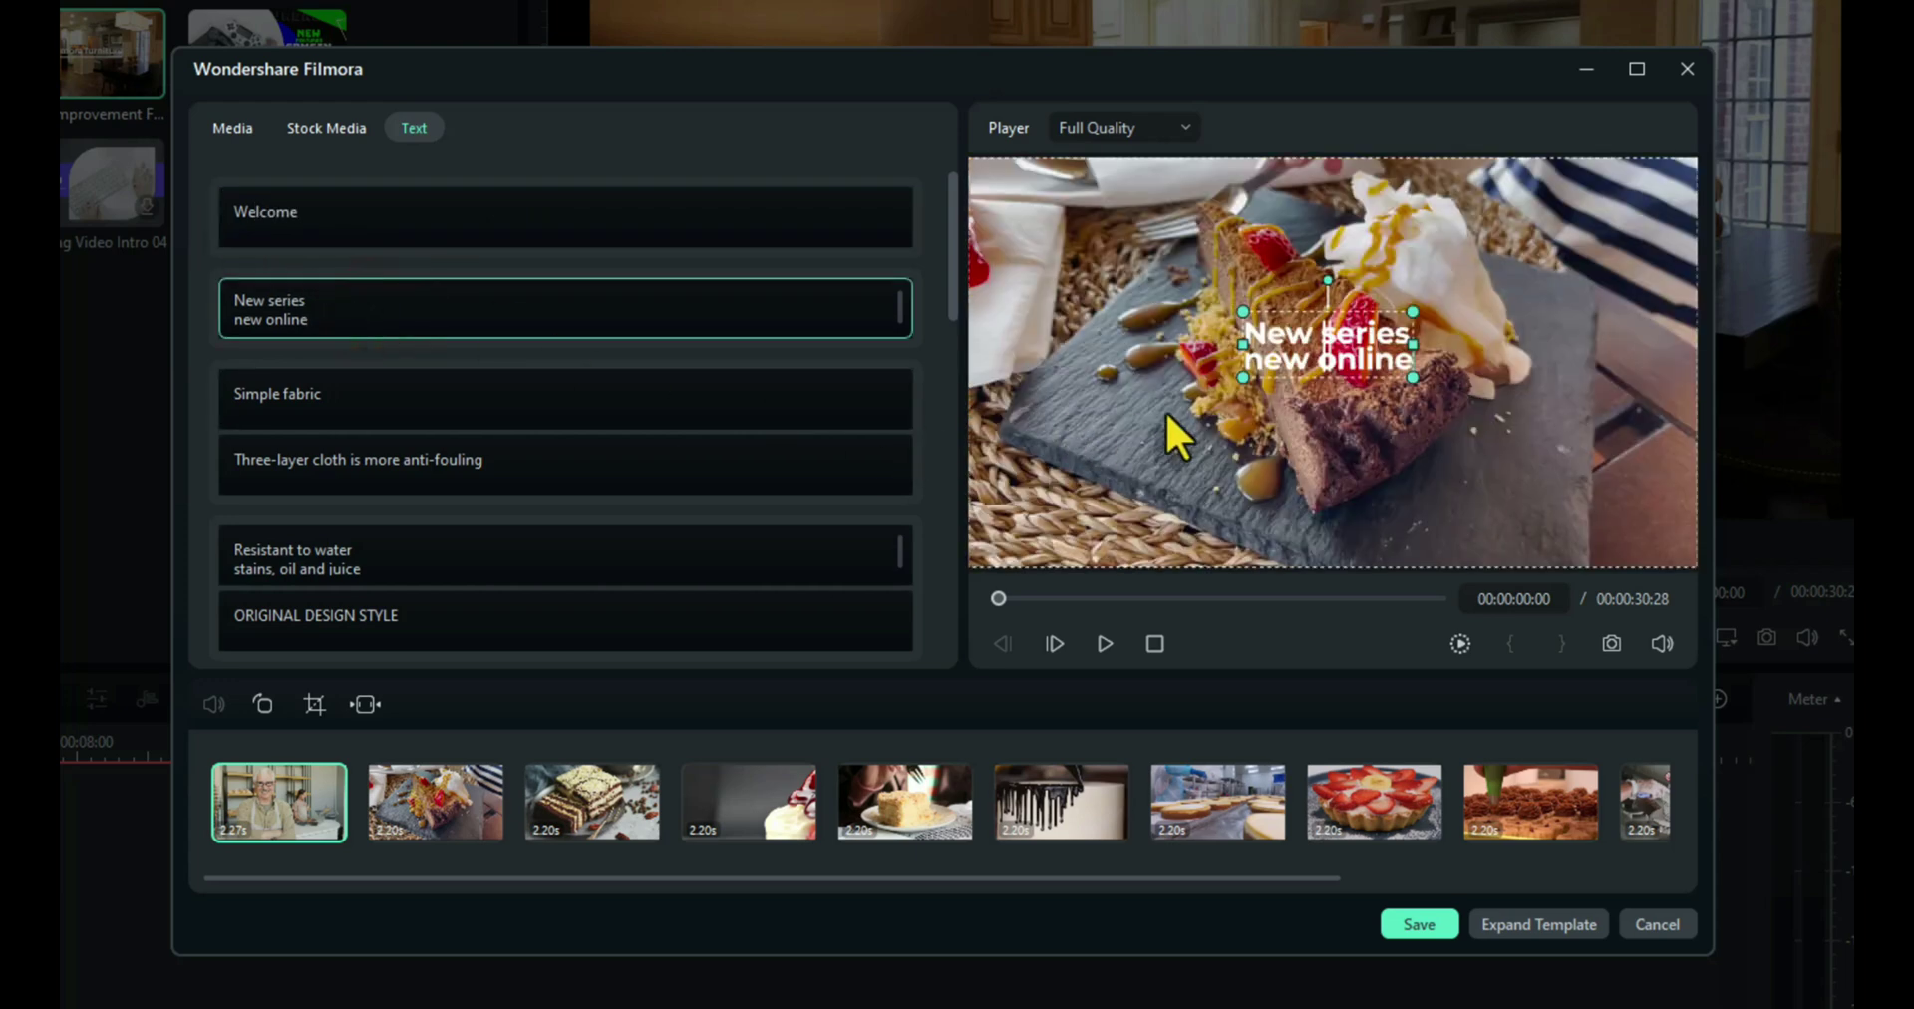
pyautogui.moveTo(309, 319); pyautogui.dragTo(136, 284)
pyautogui.press('BackSpace')
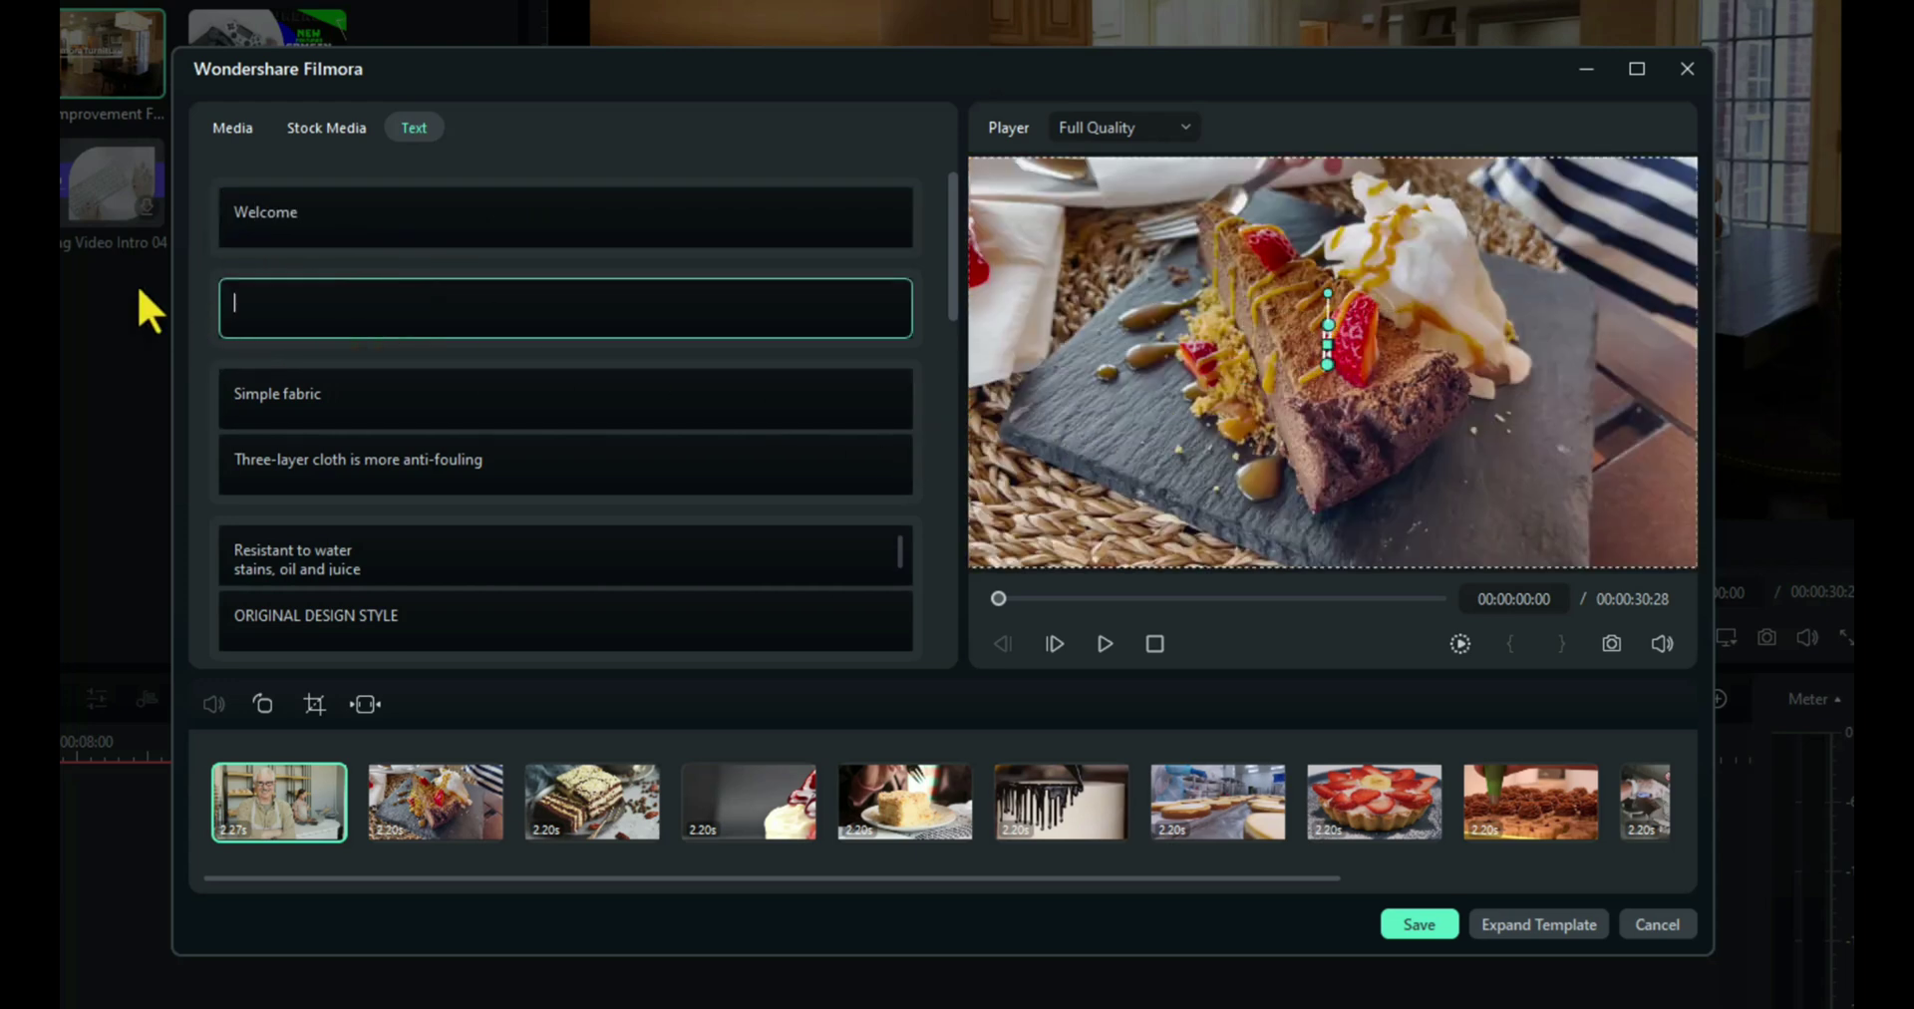
pyautogui.write('Video 1')
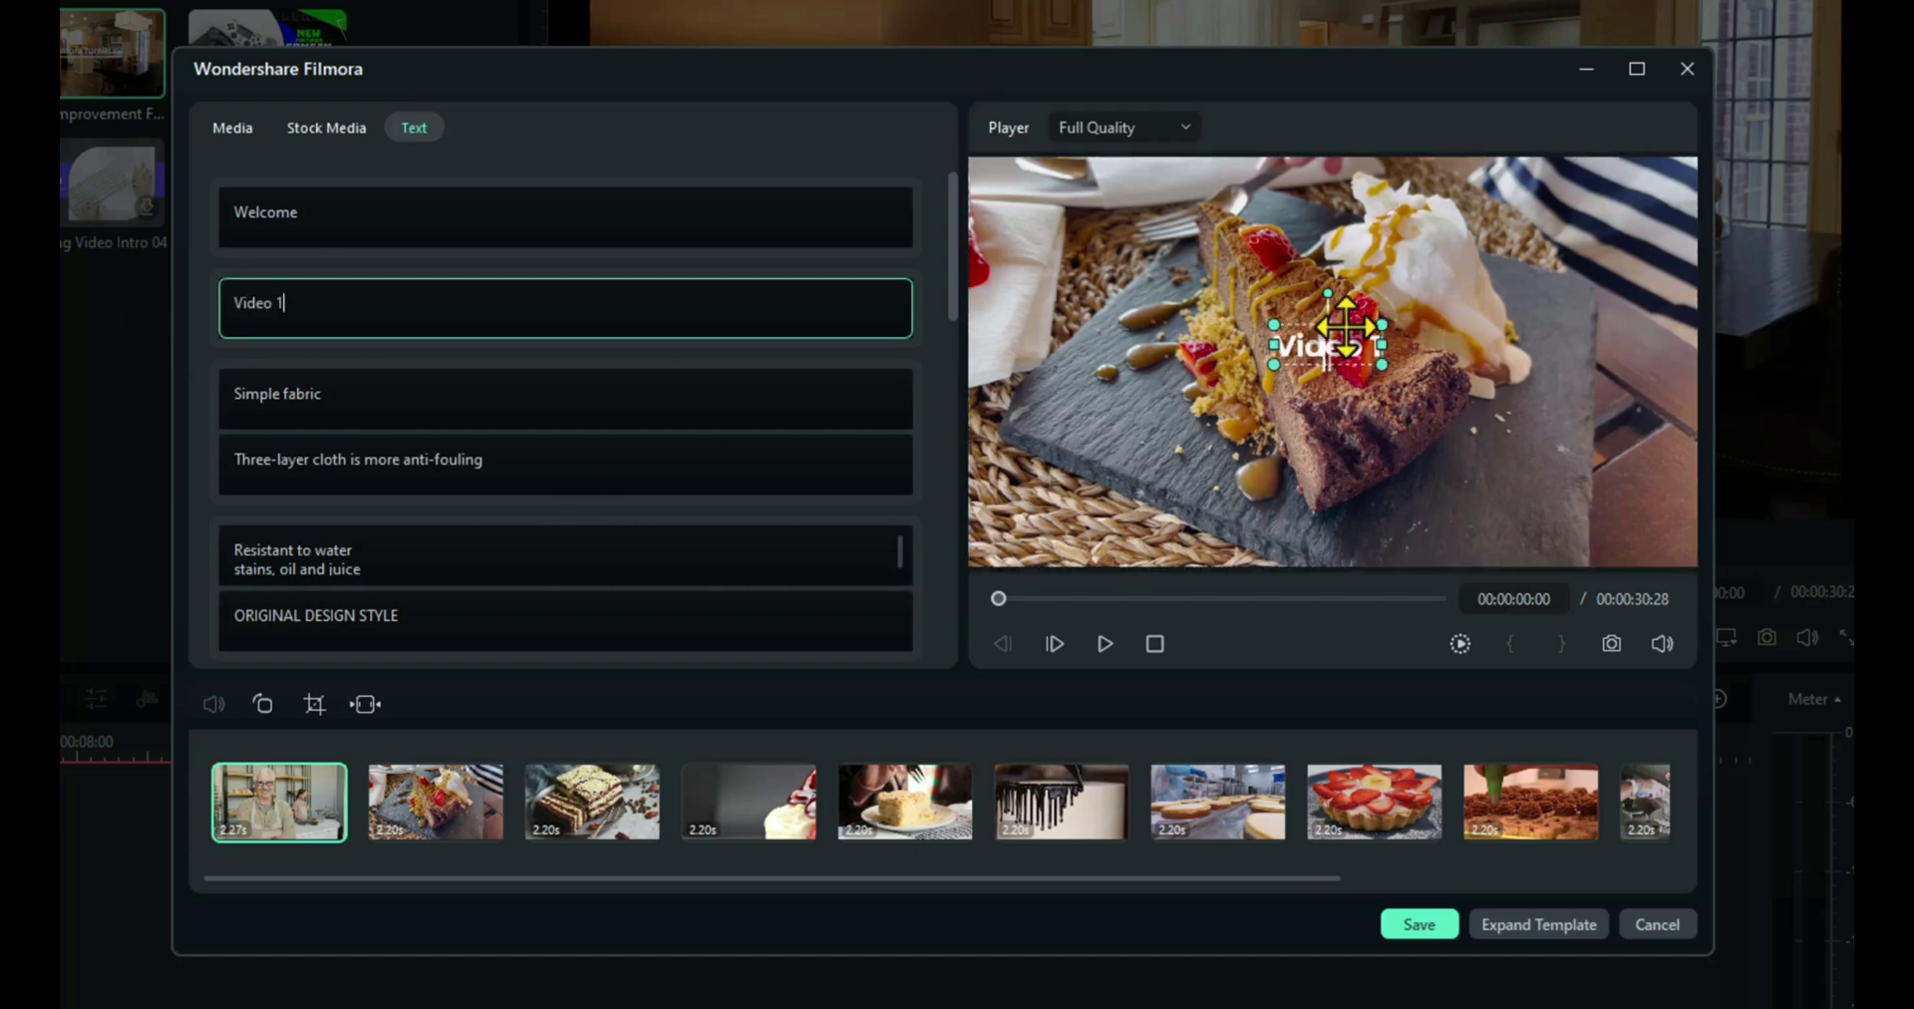
pyautogui.moveTo(1346, 324); pyautogui.dragTo(1433, 309)
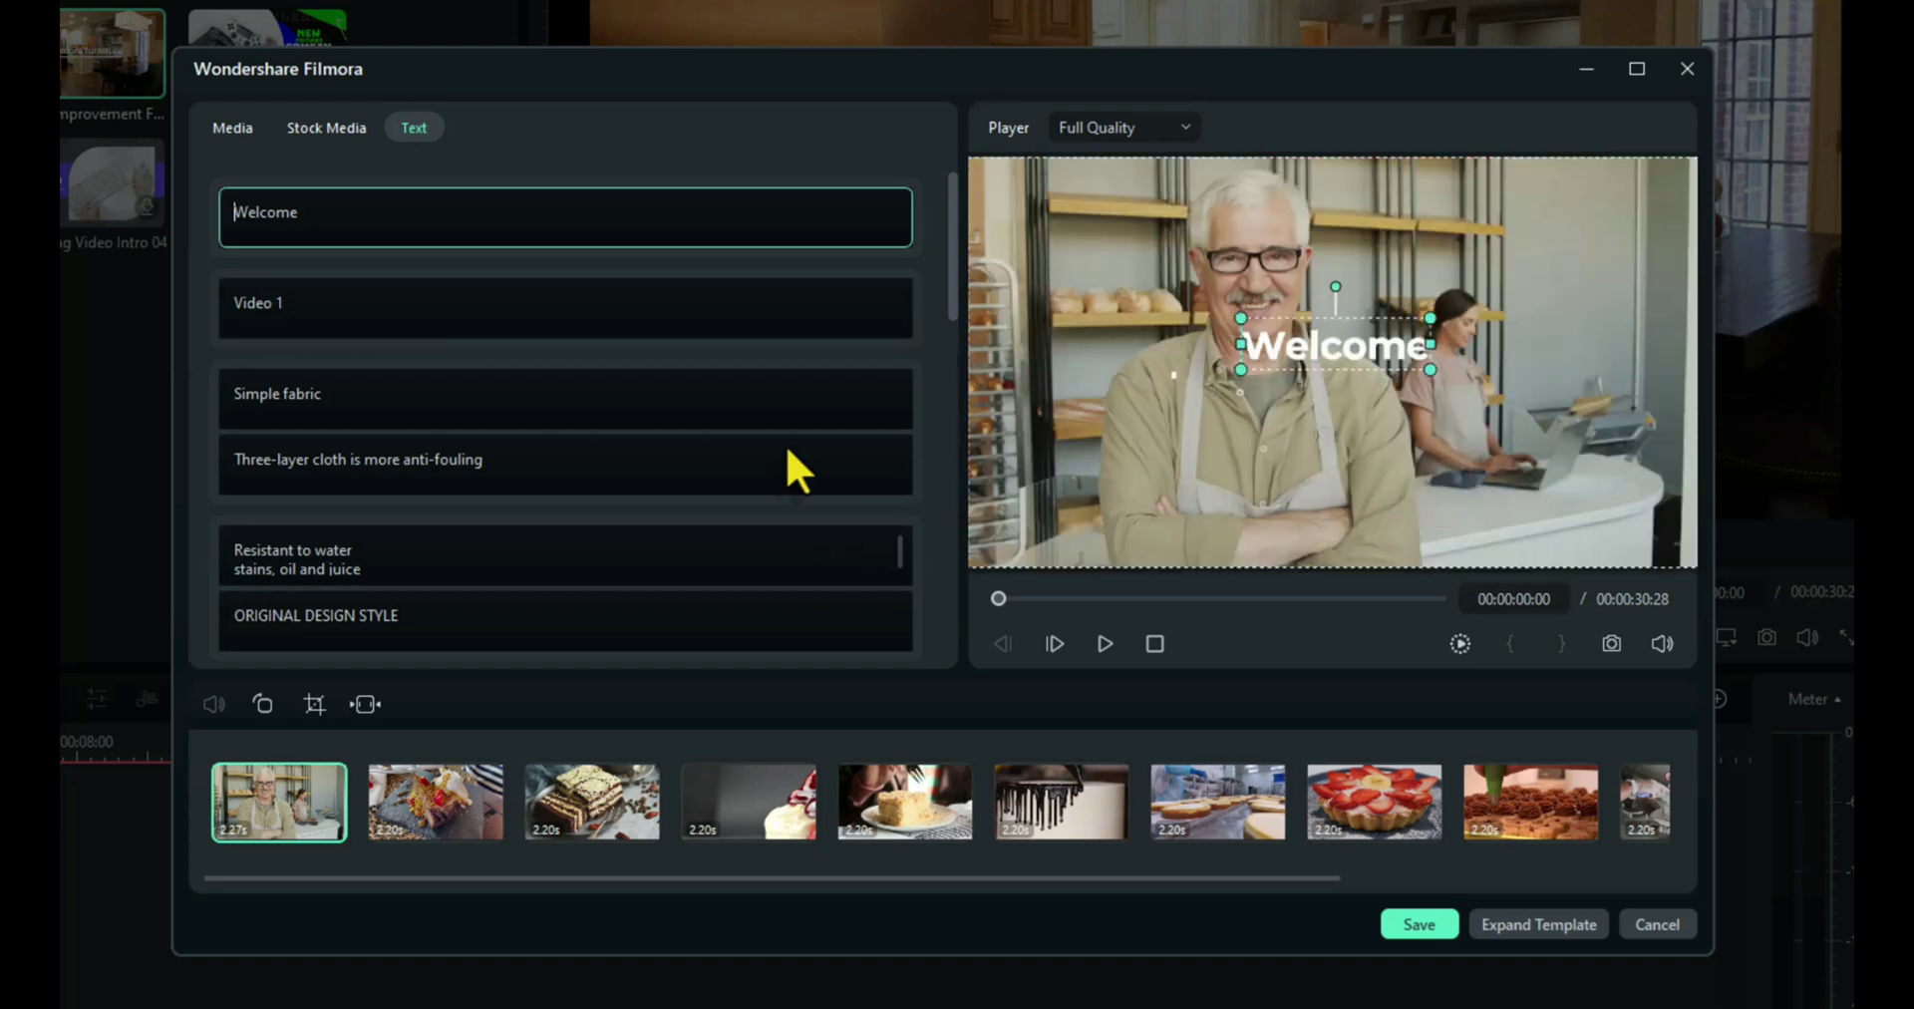
# Replace Simple fabric with 'Video 2', the subtitles with 'Delicious Cake', and ORIGINAL DESIGN STYLE with 'Video 3'.
pyautogui.click(435, 404)
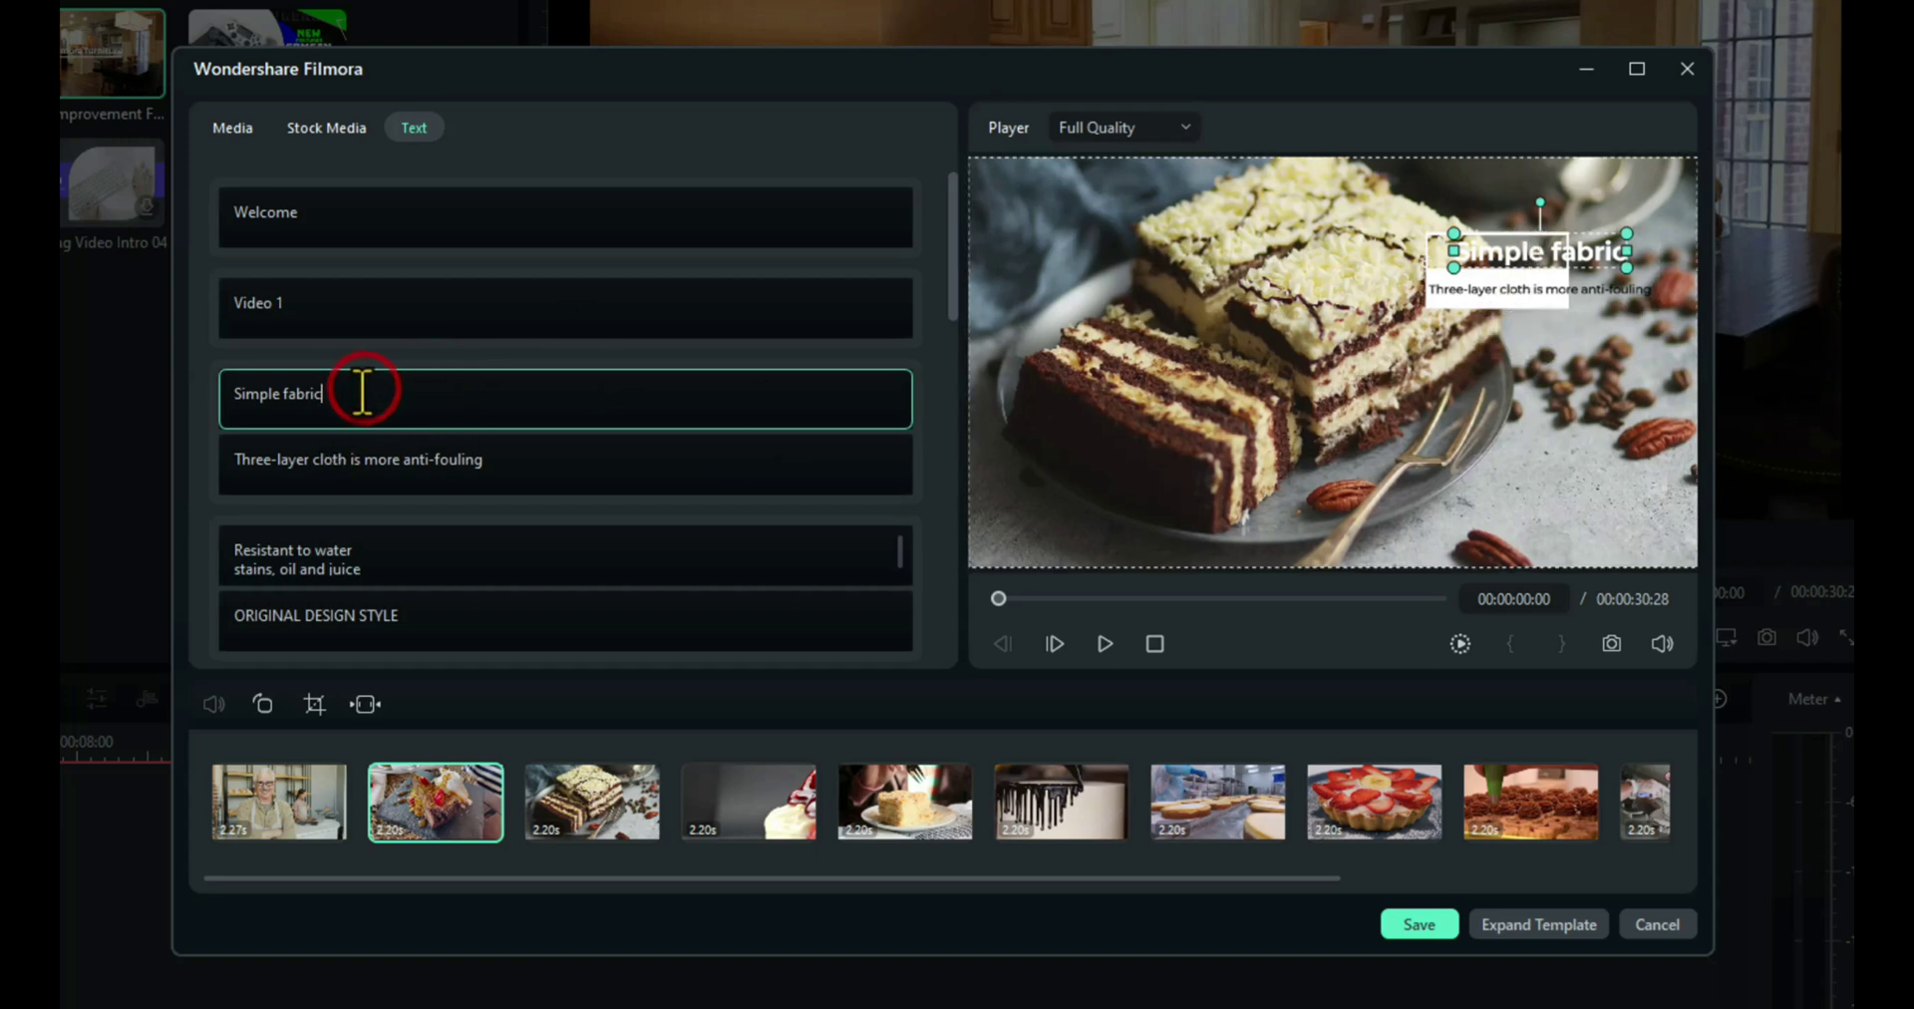
pyautogui.moveTo(360, 392); pyautogui.dragTo(225, 396)
pyautogui.write('Vi')
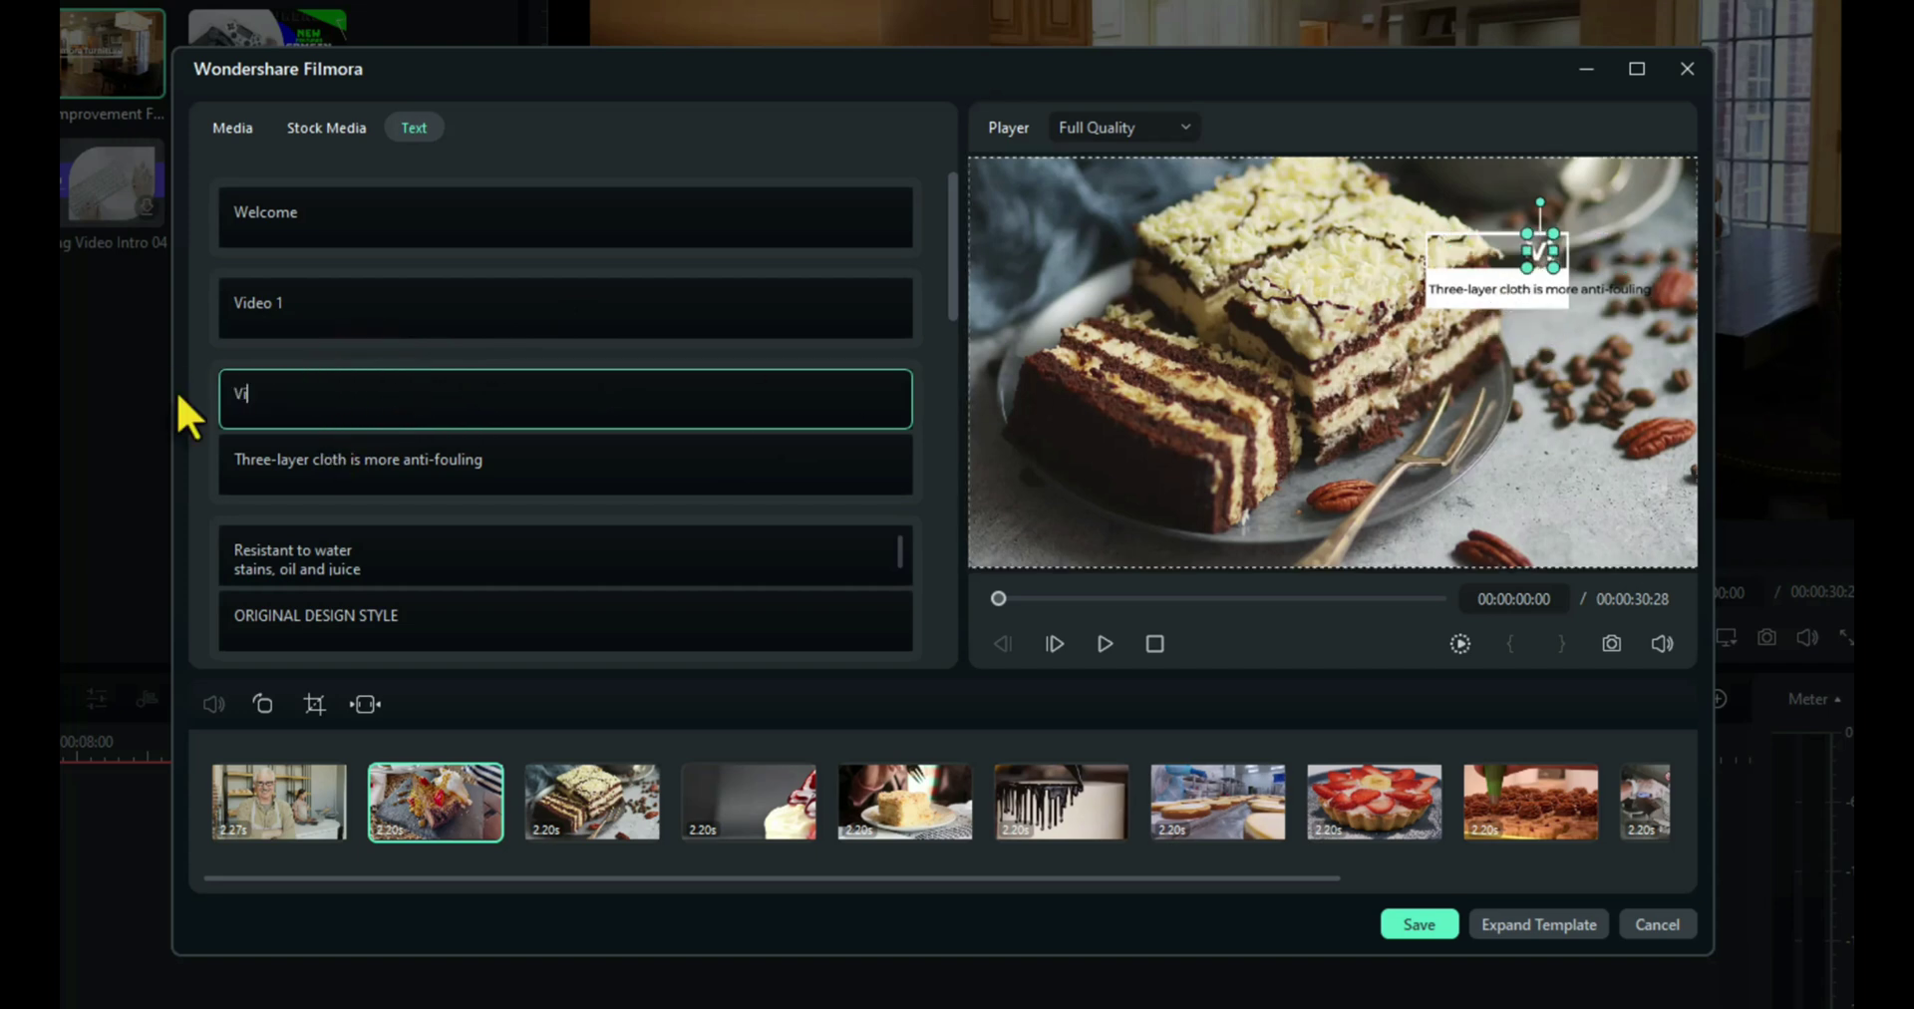
pyautogui.write('deo 2')
pyautogui.press('Tab')
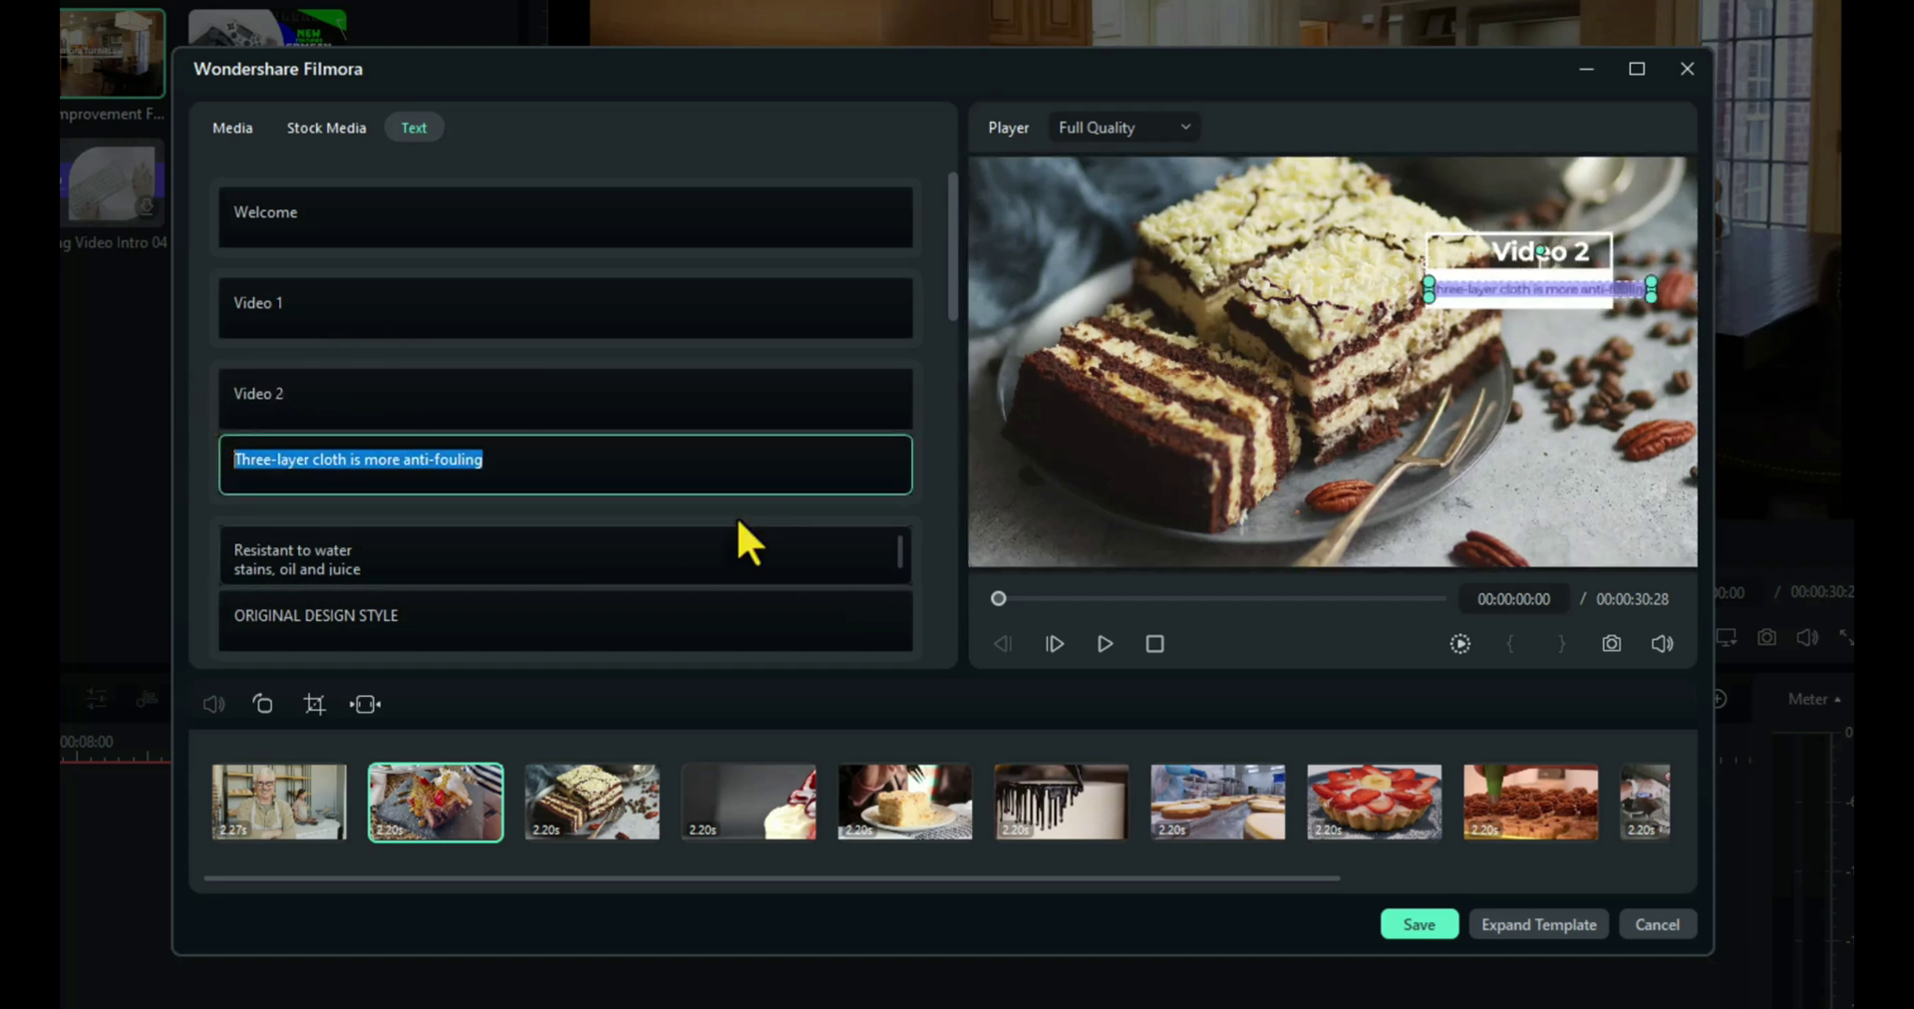
pyautogui.click(634, 472)
pyautogui.moveTo(538, 462); pyautogui.dragTo(181, 455)
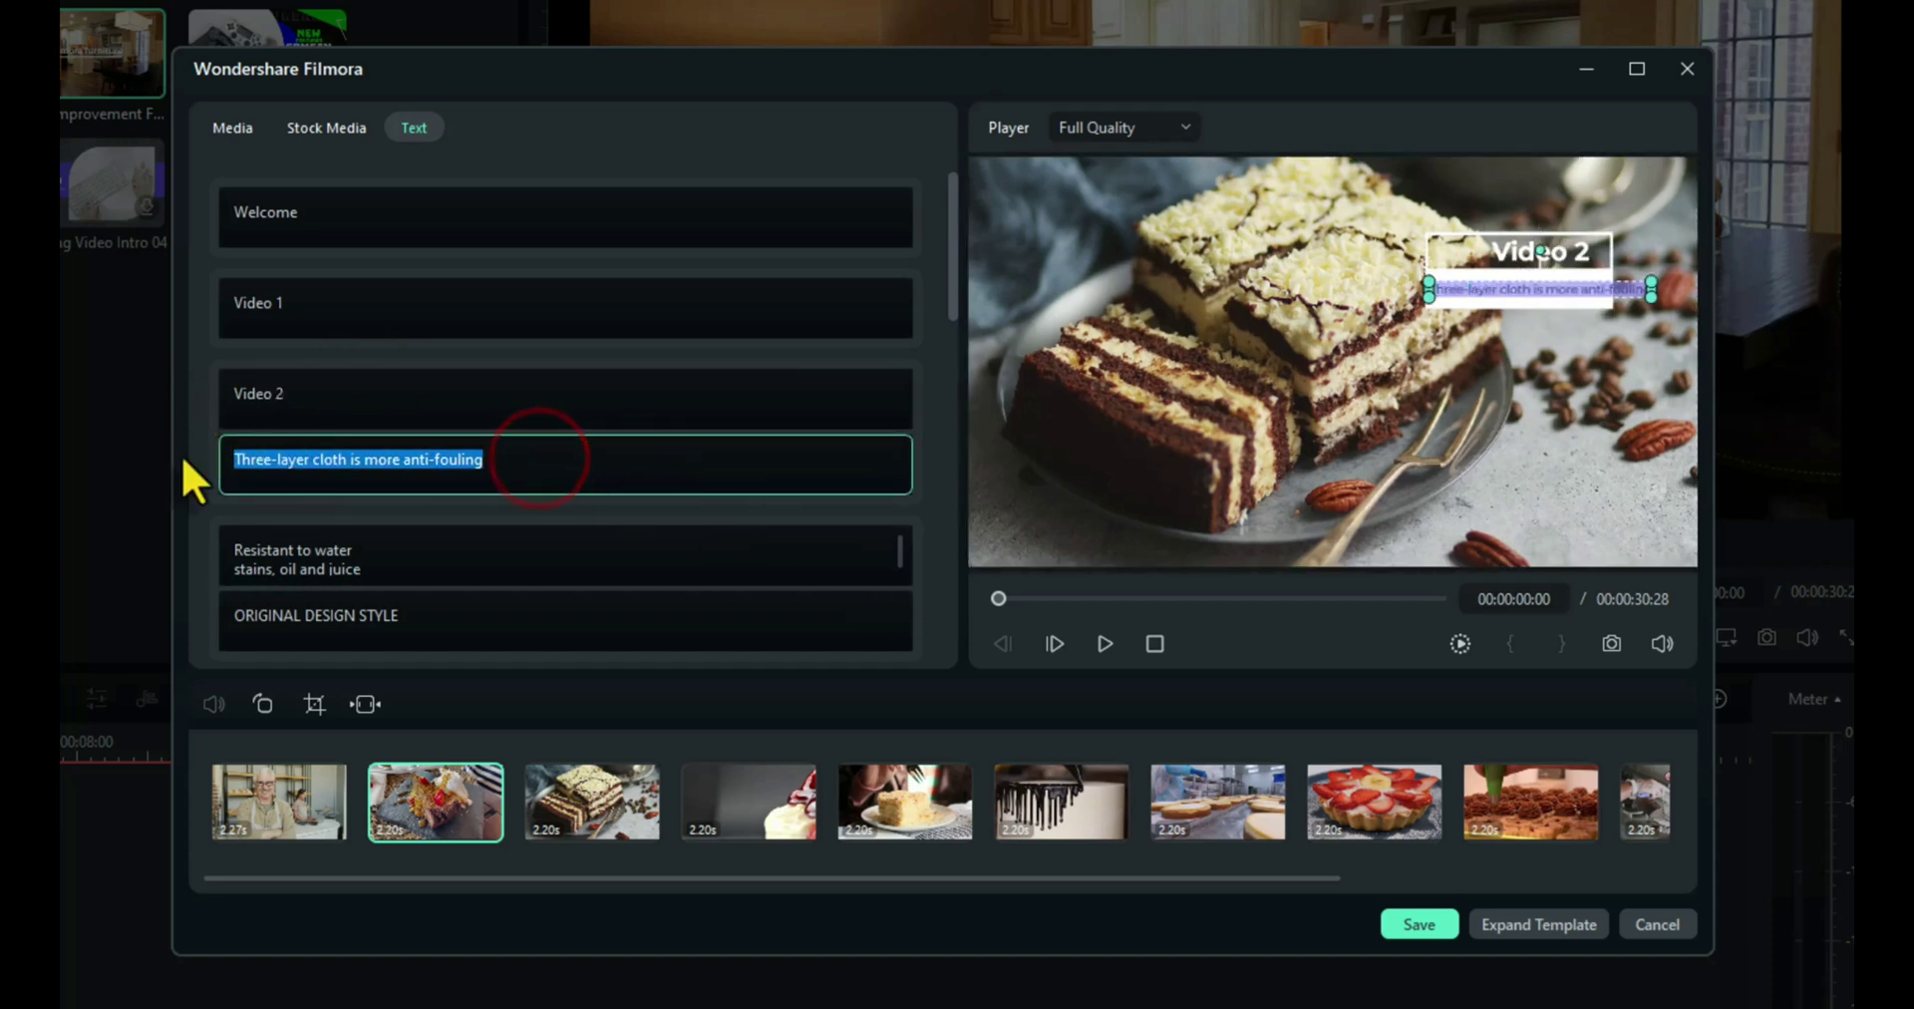
pyautogui.write('Delic')
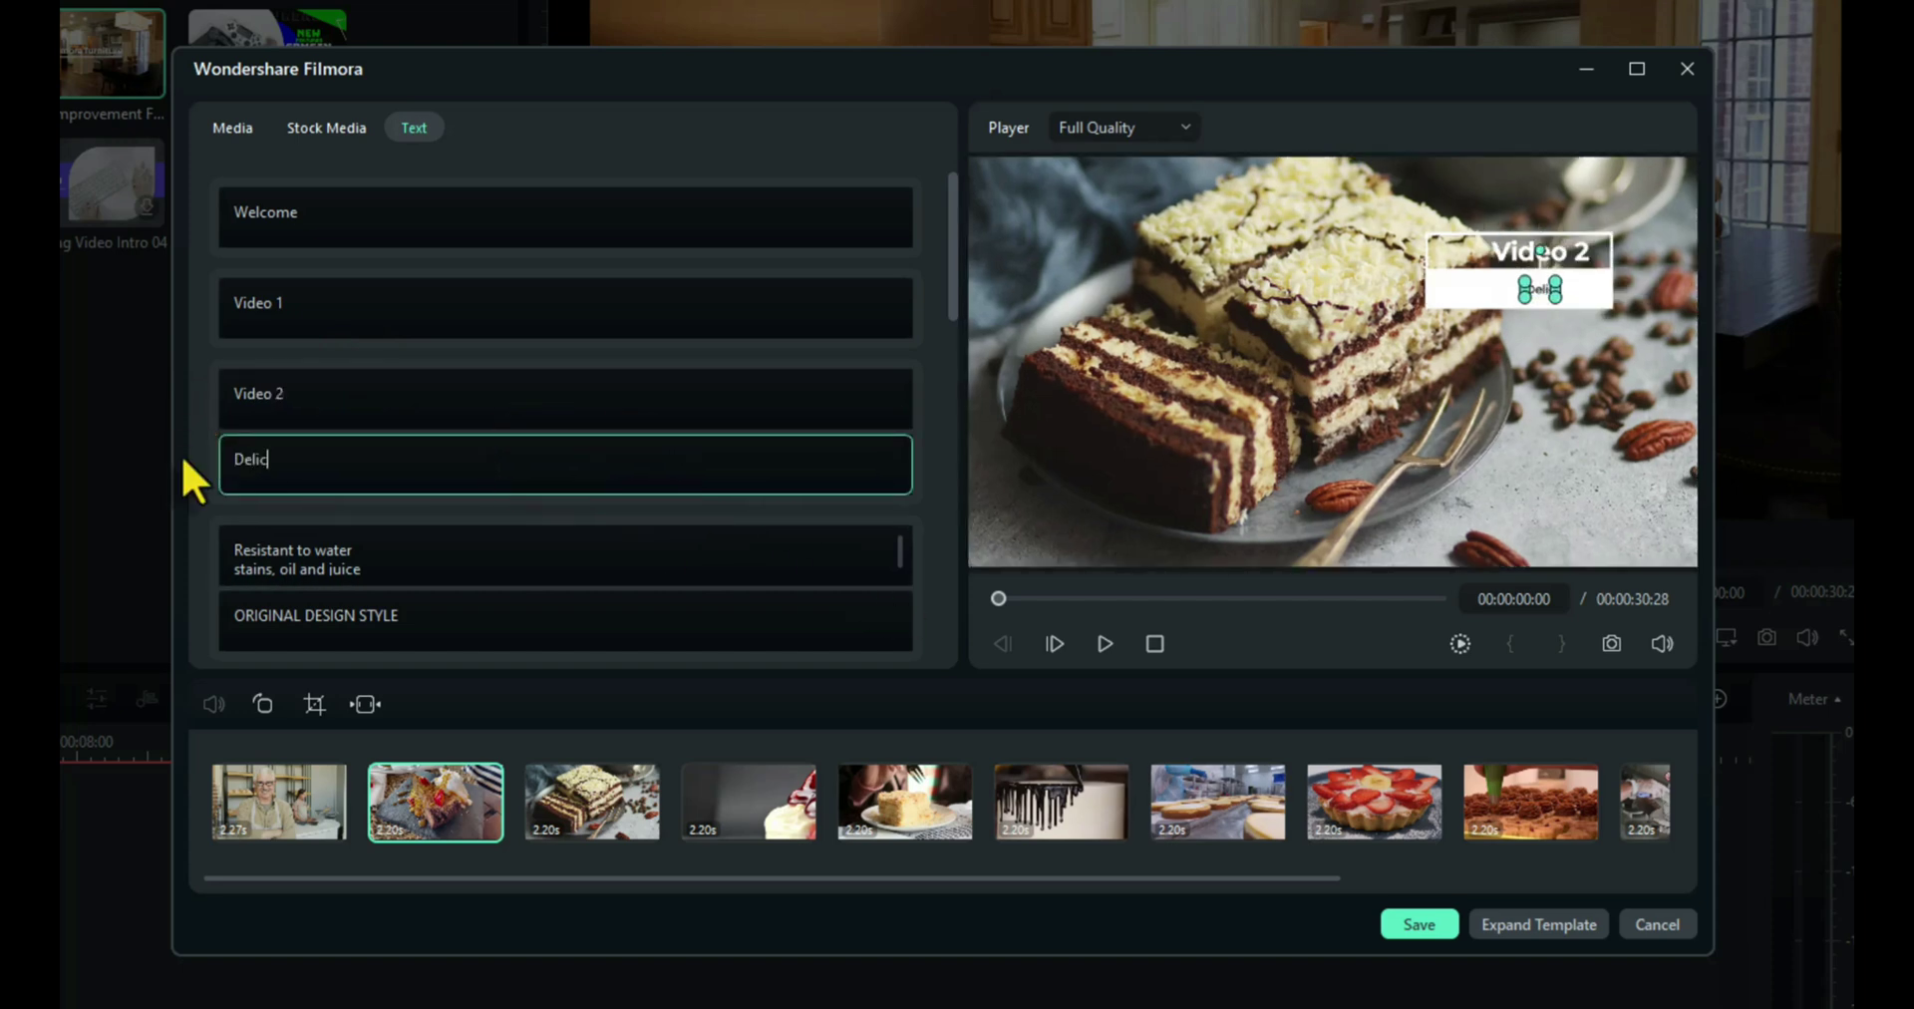
pyautogui.write('ious Cake')
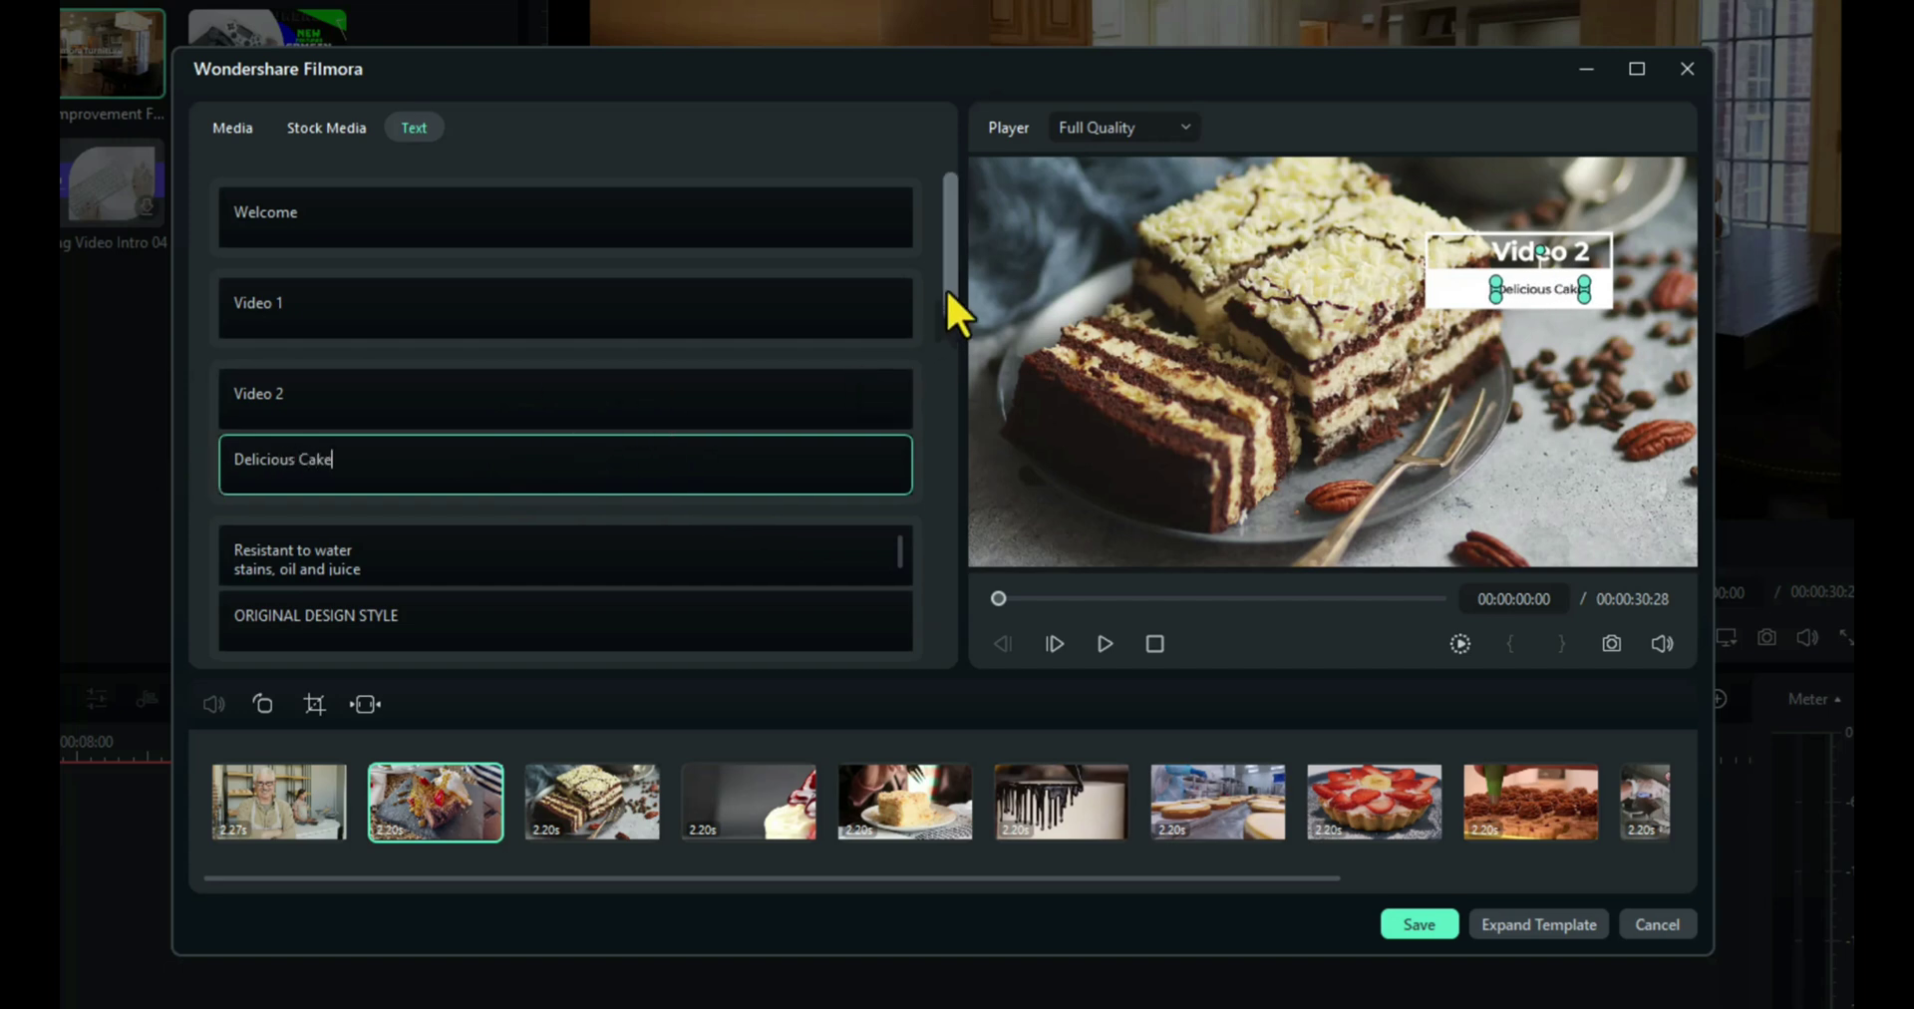
pyautogui.click(409, 559)
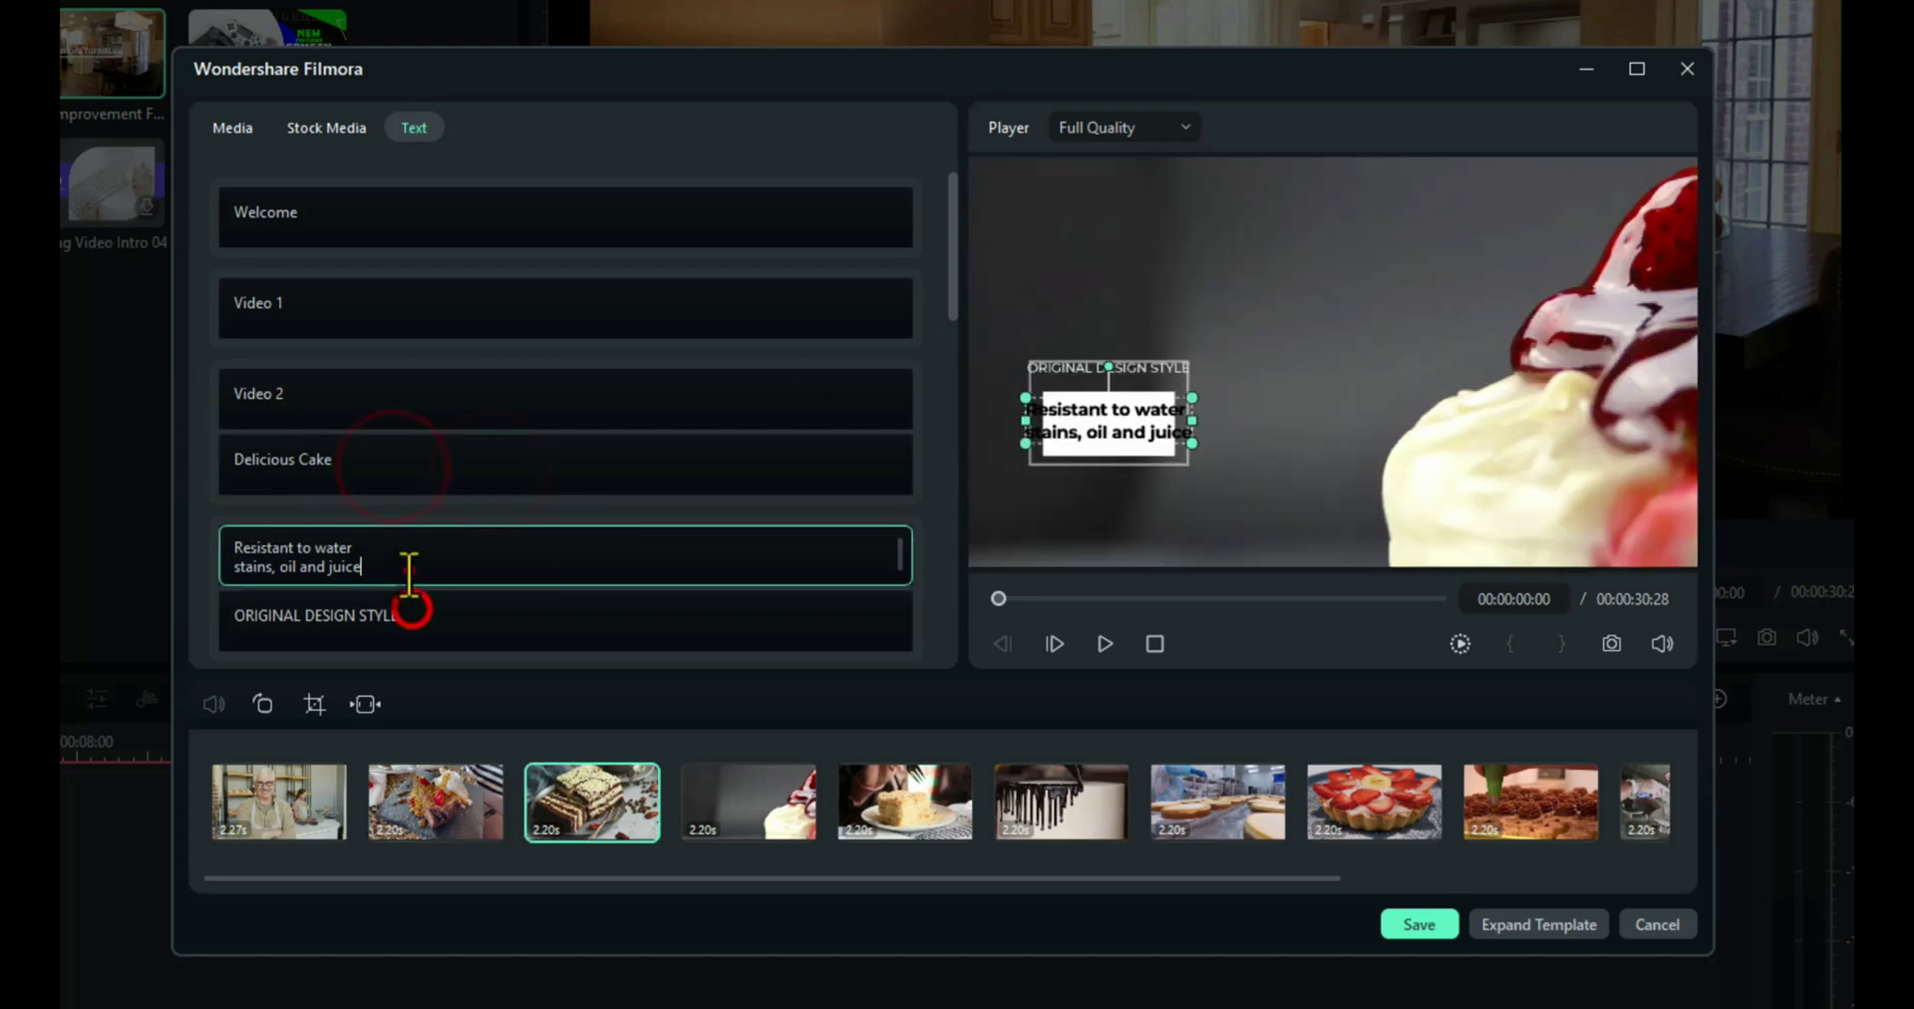
pyautogui.hotkey('ctrl', 'a')
pyautogui.write('Delicious Cake')
pyautogui.tripleClick(416, 615)
pyautogui.write('Video 3')
pyautogui.moveTo(957, 287); pyautogui.dragTo(955, 436)
# Paste 'Delicious Cake' into subtitles and retitle the next captions 'Video 4' and 'Video 5'.
pyautogui.click(432, 376)
pyautogui.click(594, 427)
pyautogui.hotkey('ctrl', 'a')
pyautogui.write('Delicious Cake')
pyautogui.tripleClick(383, 383)
pyautogui.write('Video 4')
pyautogui.tripleClick(428, 523)
pyautogui.write('Video 5')
pyautogui.click(414, 594)
pyautogui.hotkey('ctrl', 'a')
pyautogui.write('Delicious Cake')
# Retitle Design with heart 'Video 6' and Comfortable life 'Video 7', pasting 'Delicious Cake' into remaining subtitles.
pyautogui.moveTo(947, 379); pyautogui.dragTo(947, 483)
pyautogui.click(478, 375)
pyautogui.hotkey('ctrl', 'a')
pyautogui.write('Delicious Cake')
pyautogui.tripleClick(431, 444)
pyautogui.write('Video 6')
pyautogui.tripleClick(456, 522)
pyautogui.write('Video 7')
pyautogui.click(442, 600)
pyautogui.hotkey('ctrl', 'a')
pyautogui.write('Delicious Cake')
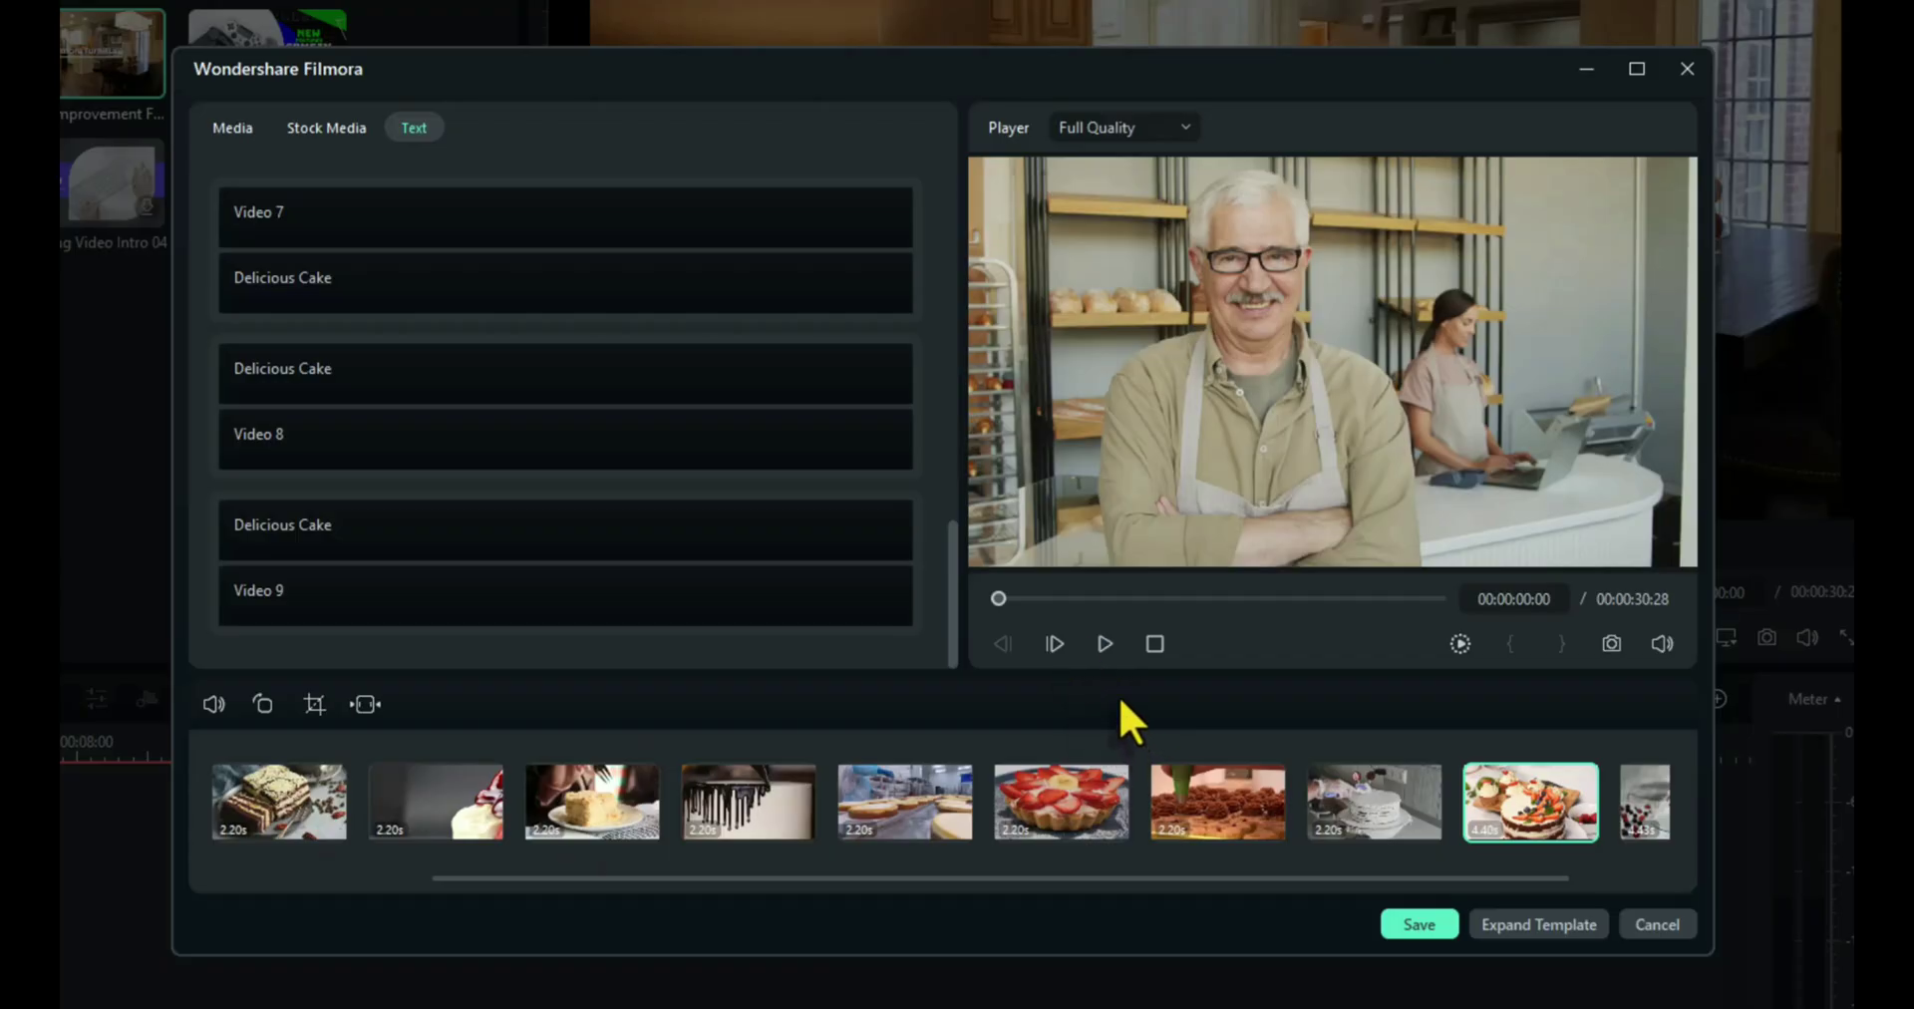
pyautogui.click(1102, 648)
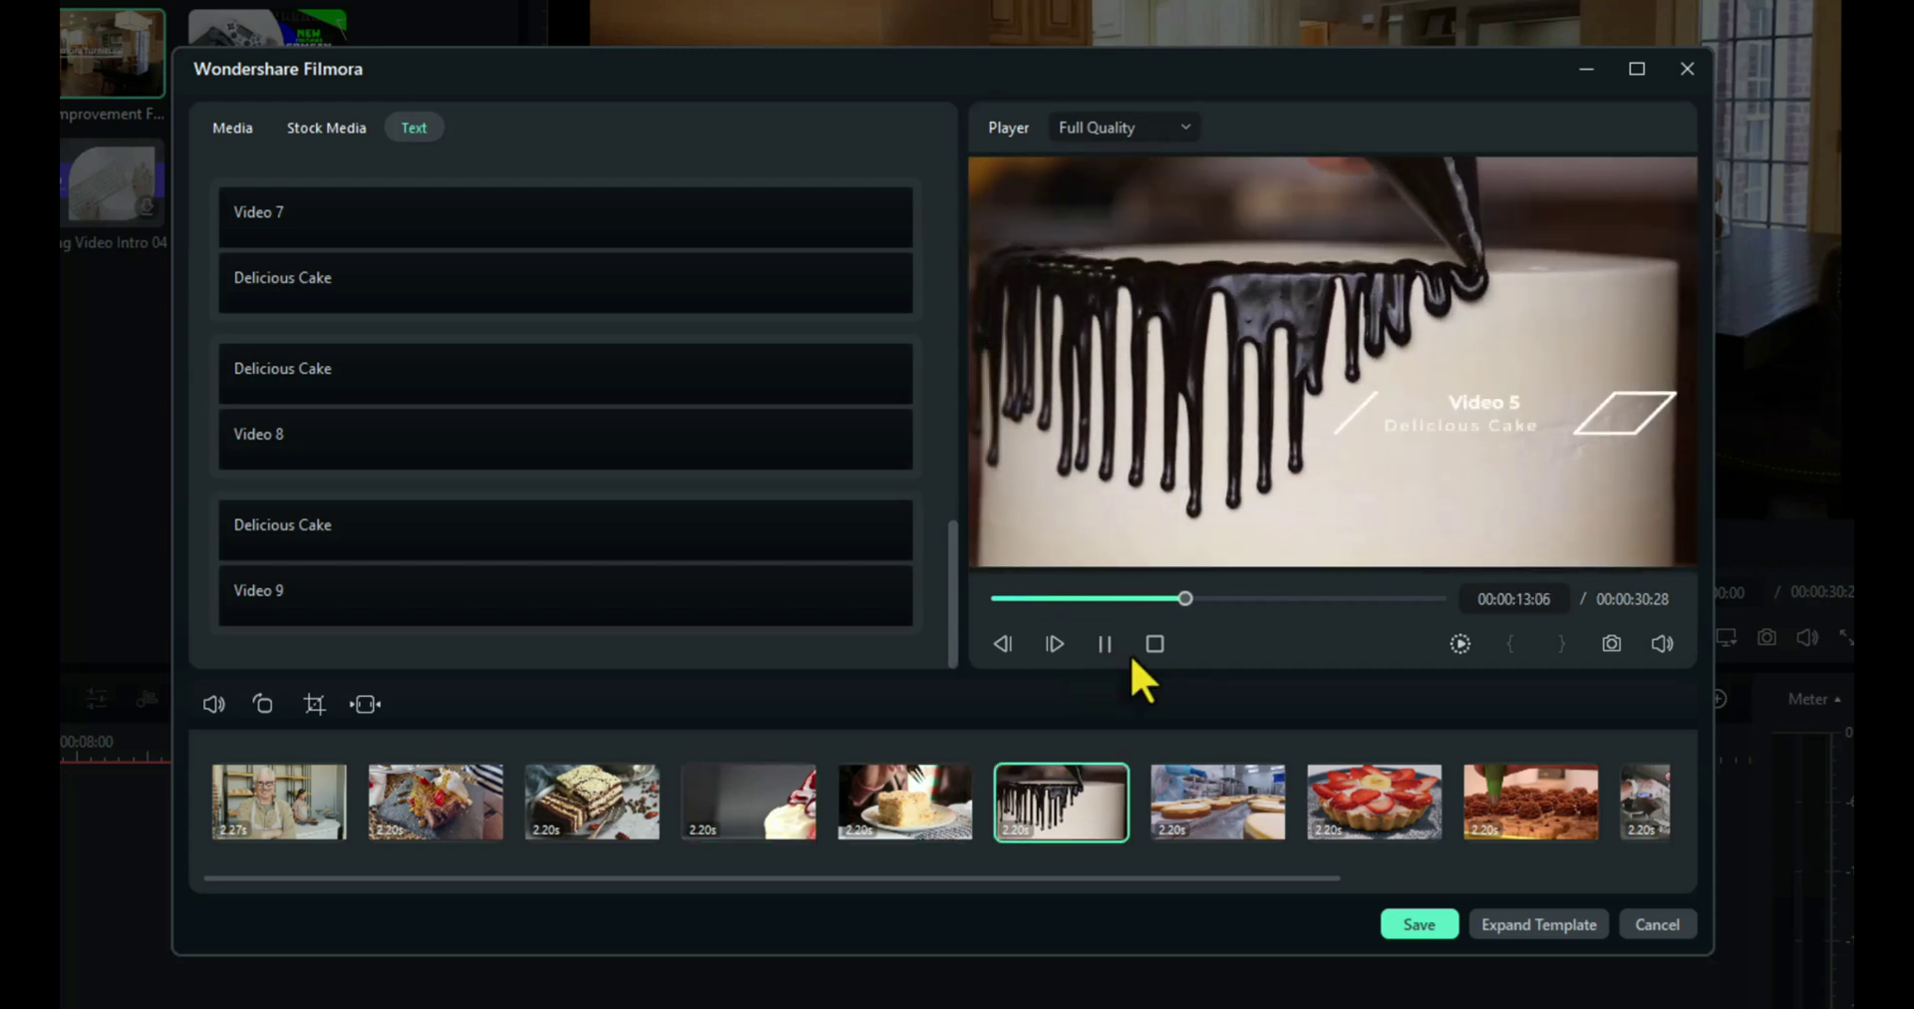
pyautogui.click(1104, 643)
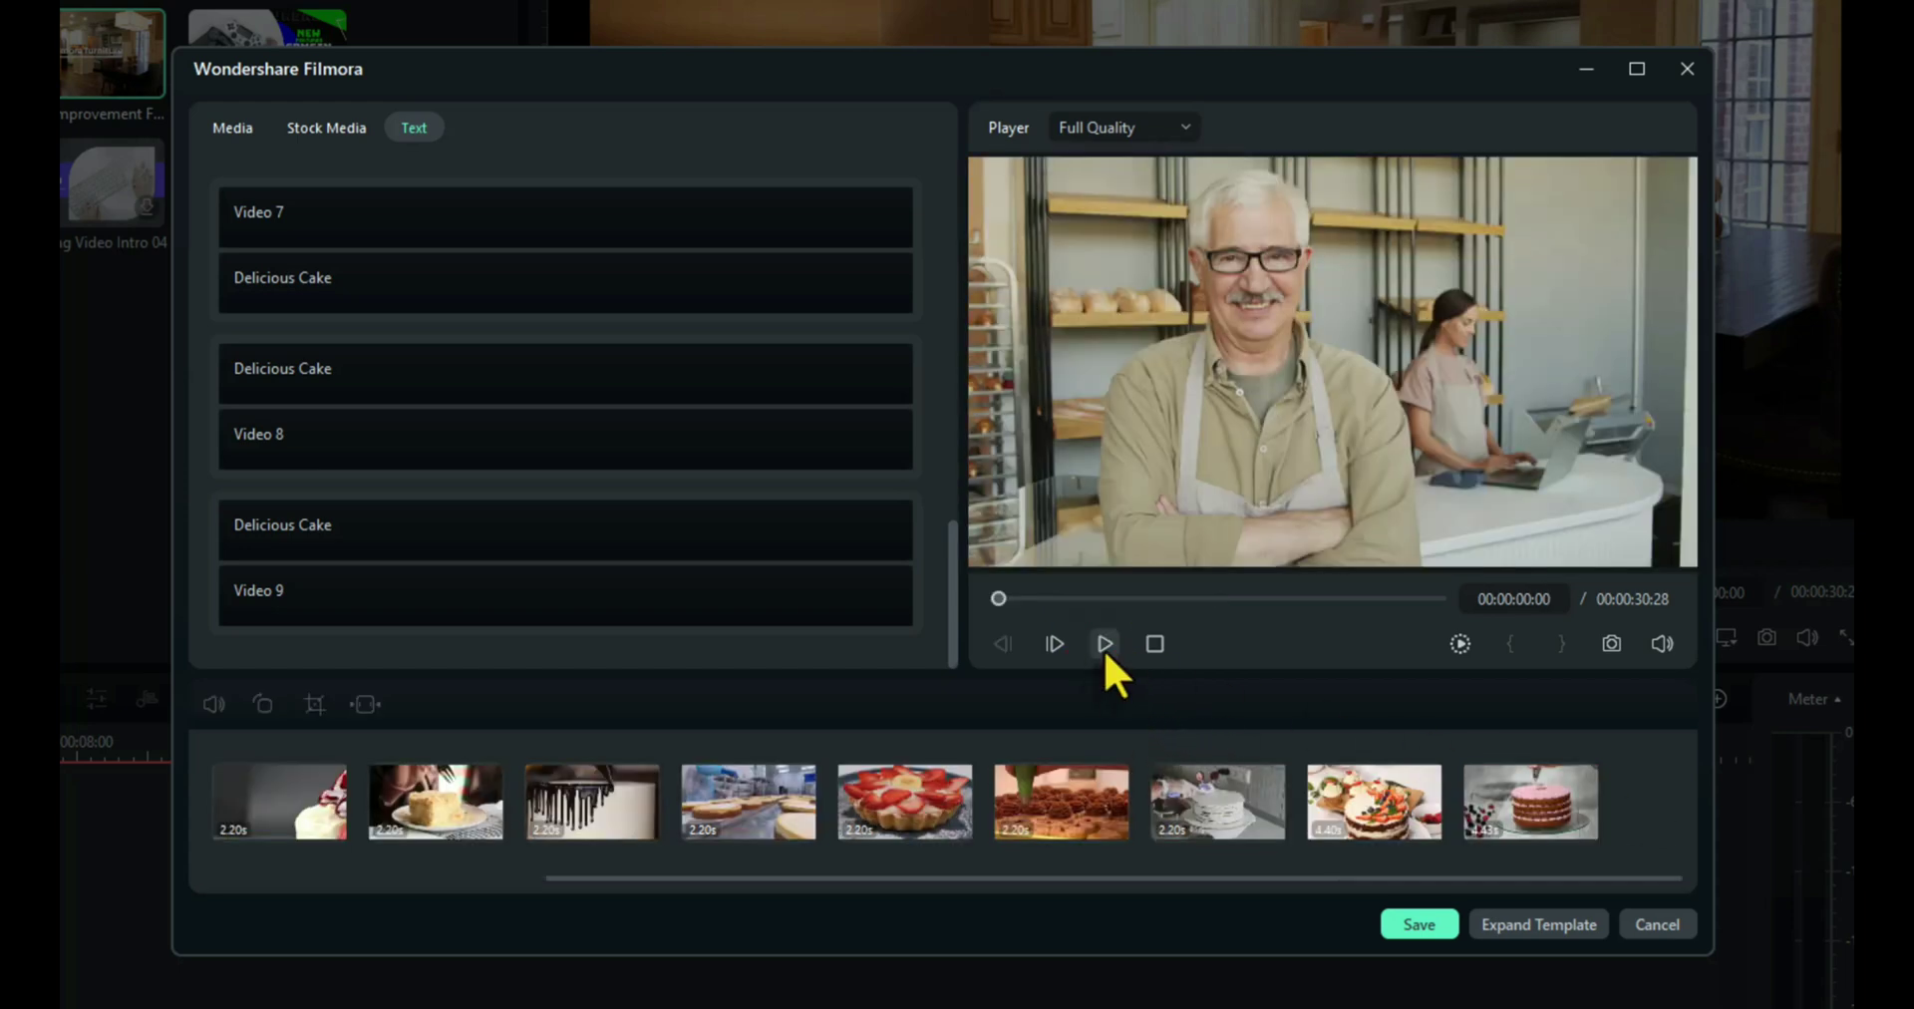
pyautogui.click(1105, 644)
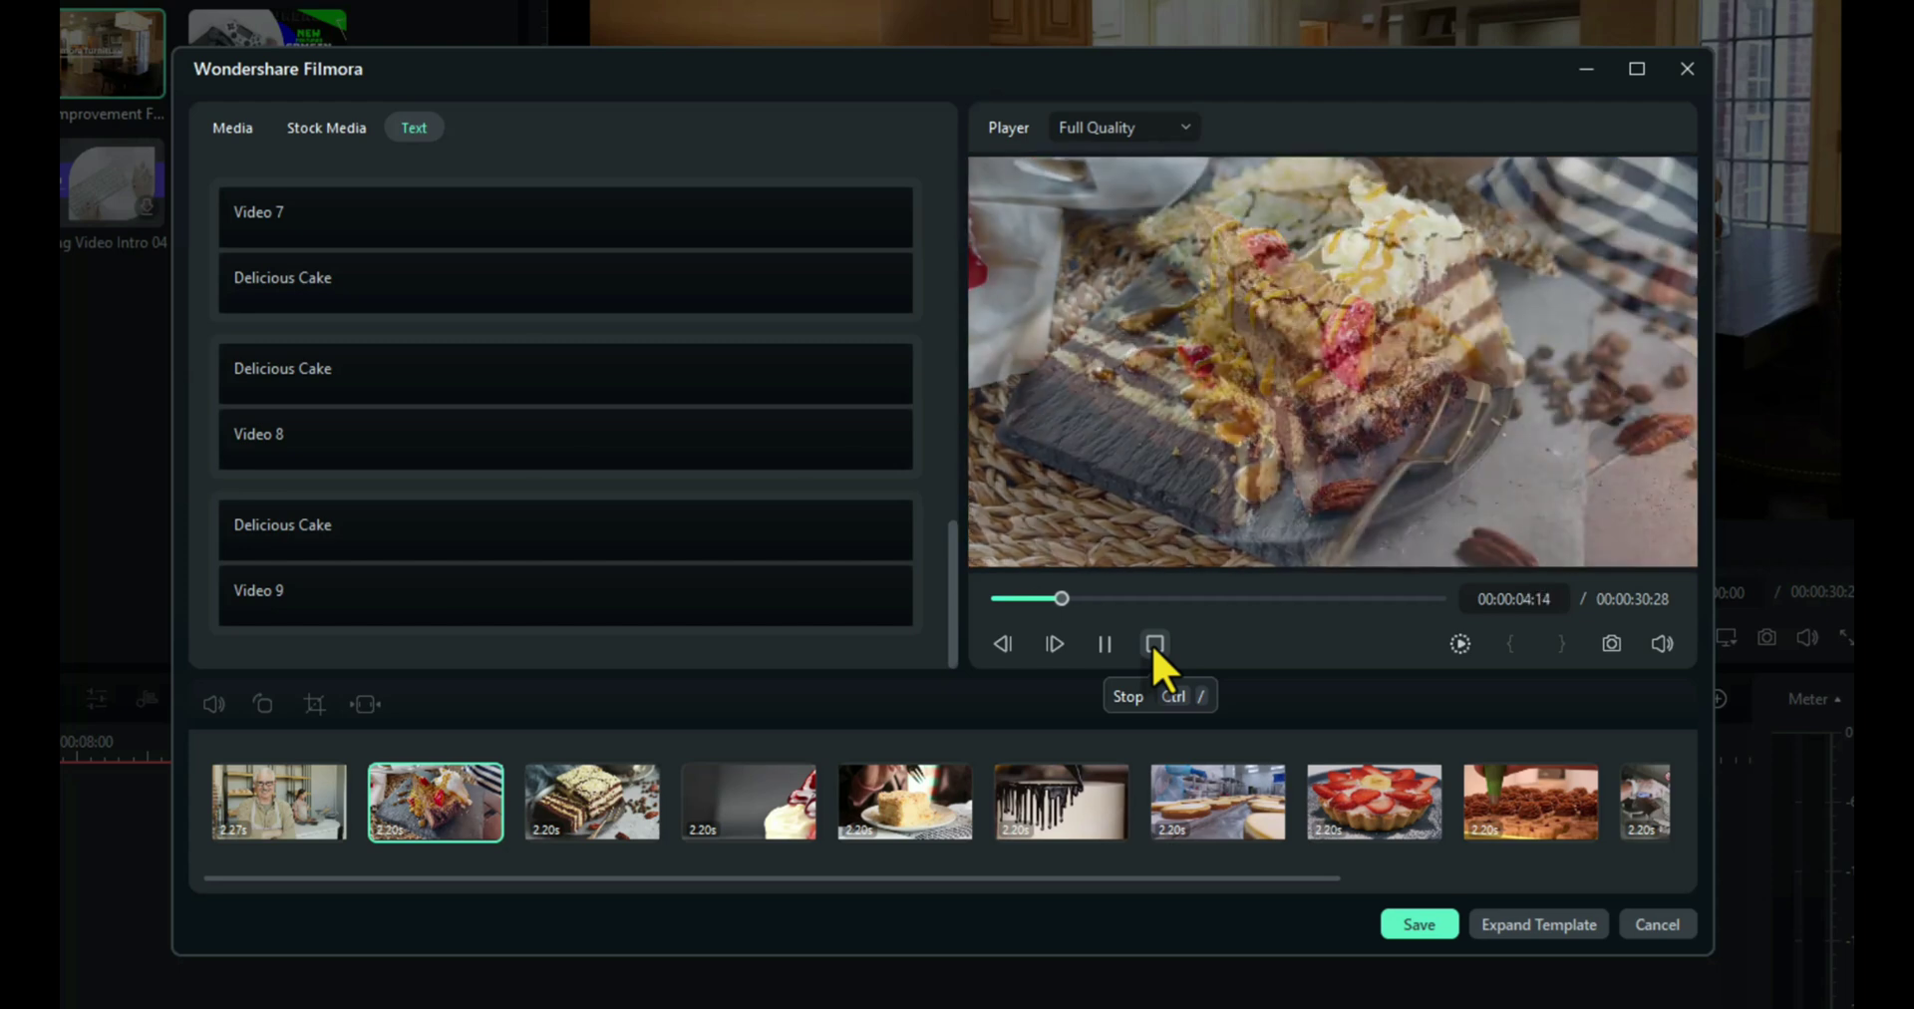
pyautogui.click(1153, 643)
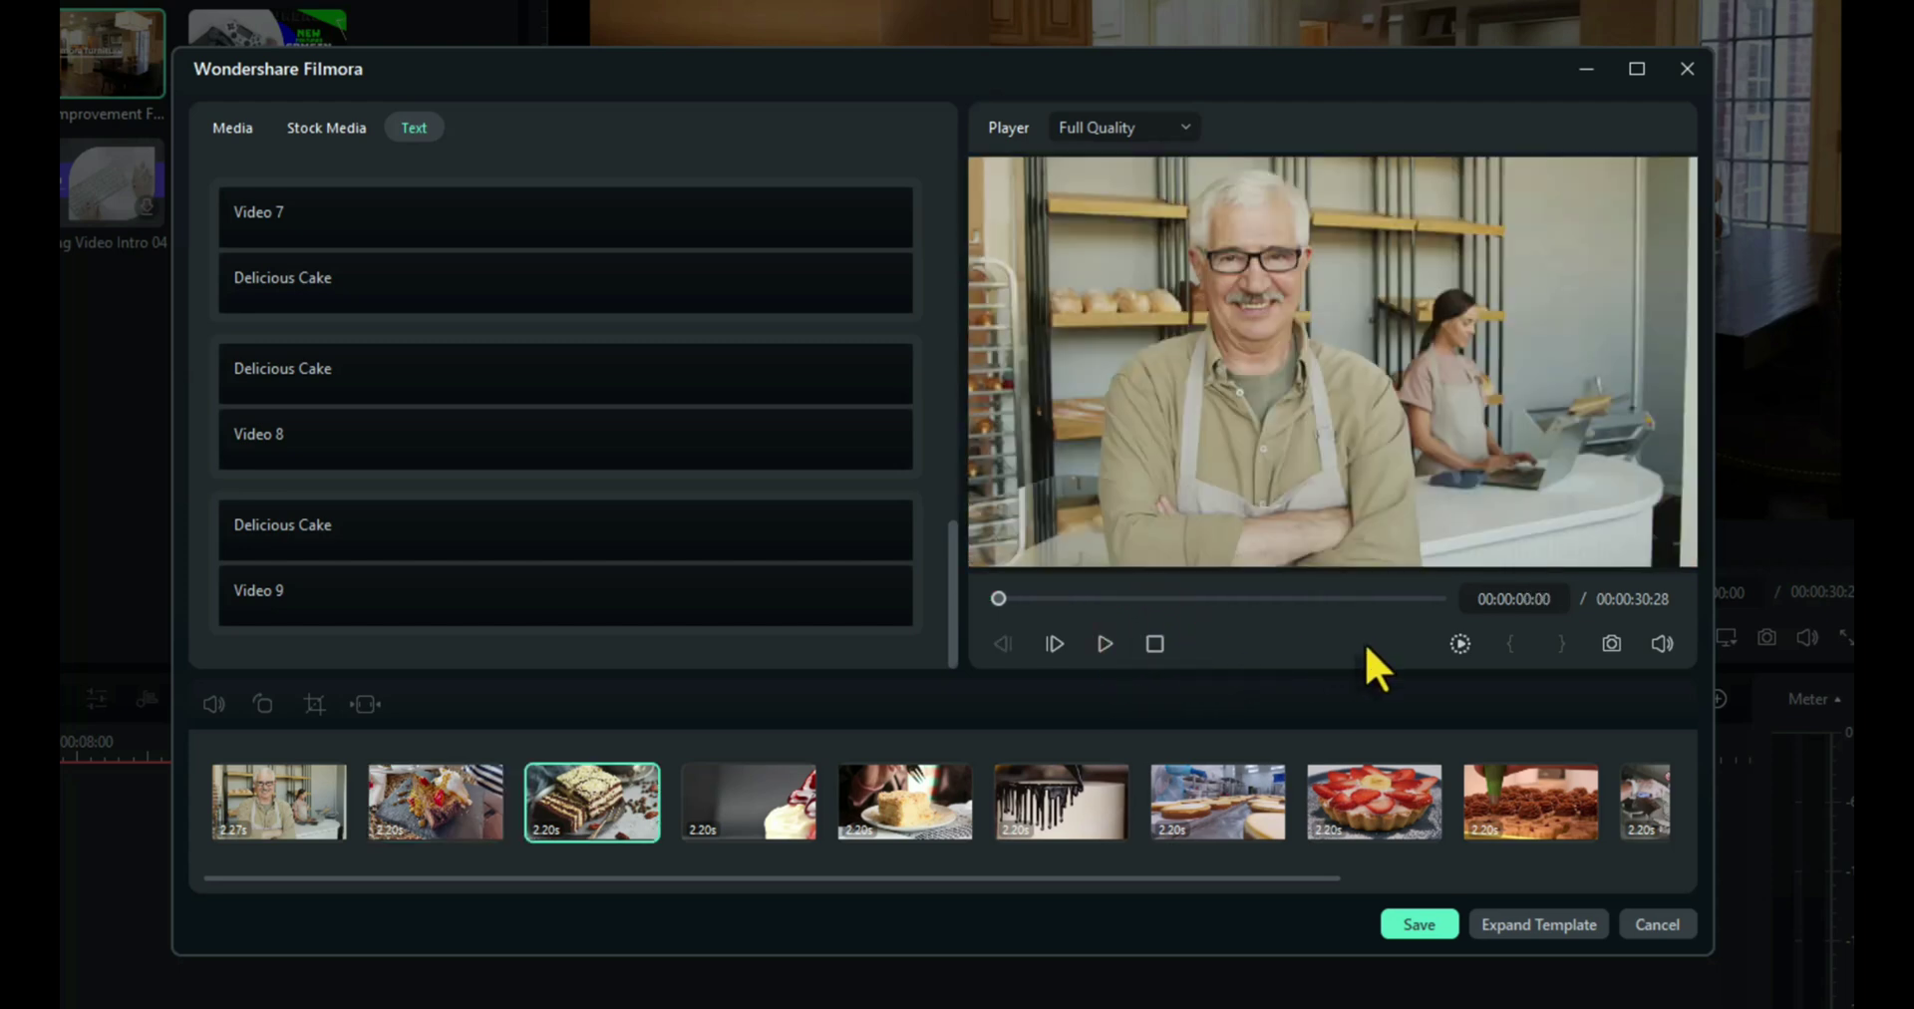
# Expand the template onto the timeline, delete the 'peaceful' music, and place Soul Food on Audio 1.
pyautogui.click(1563, 929)
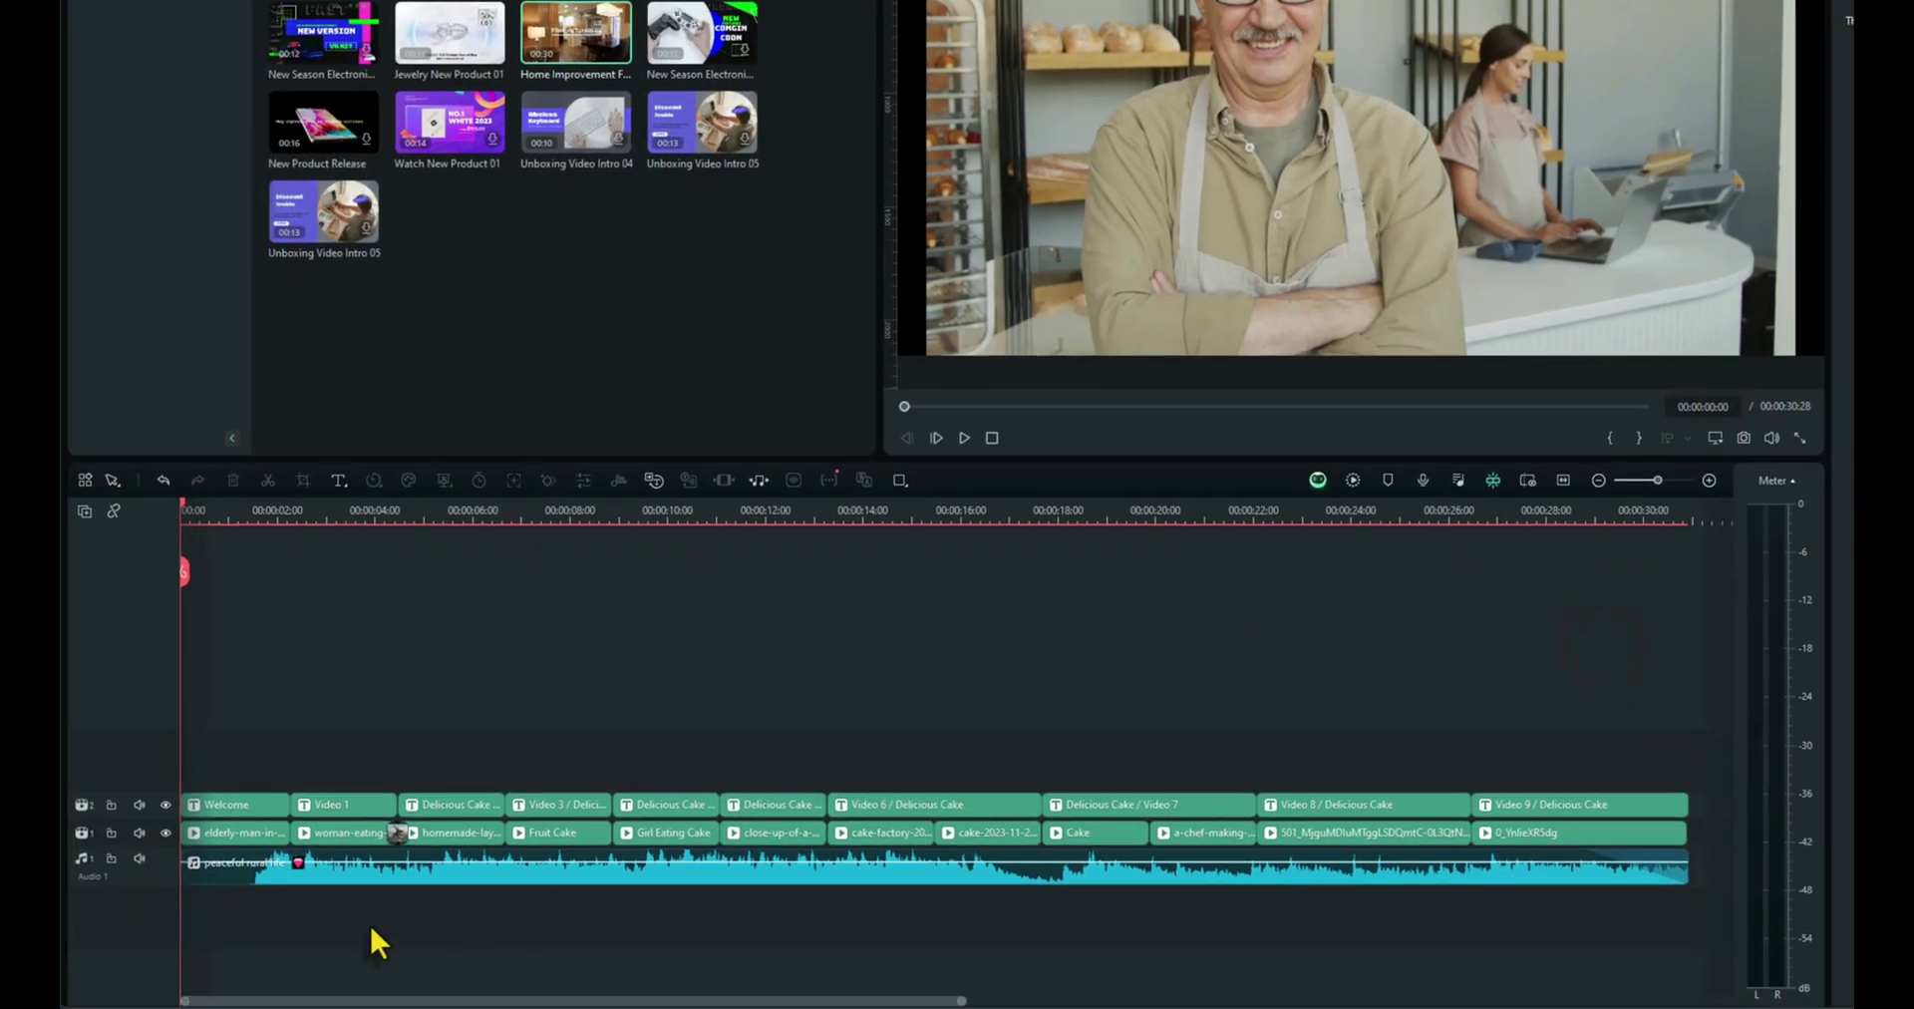
pyautogui.click(444, 877)
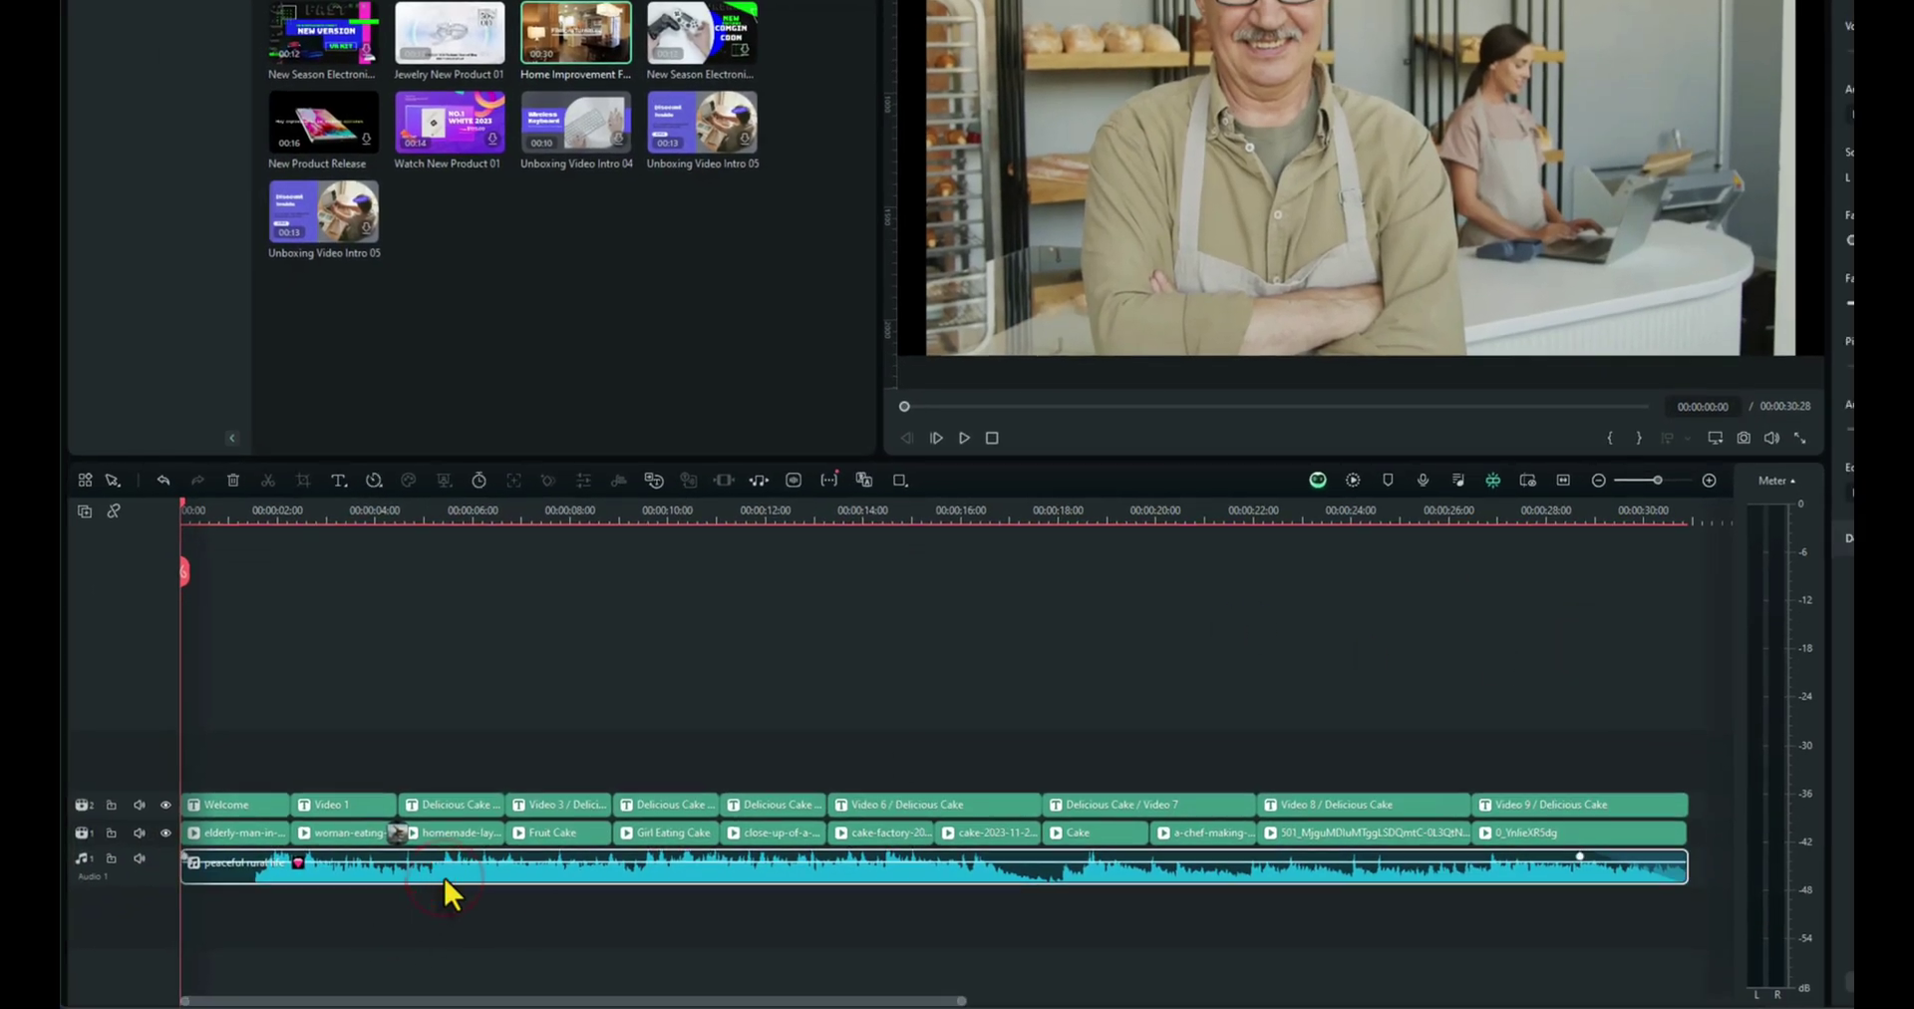
pyautogui.press('Delete')
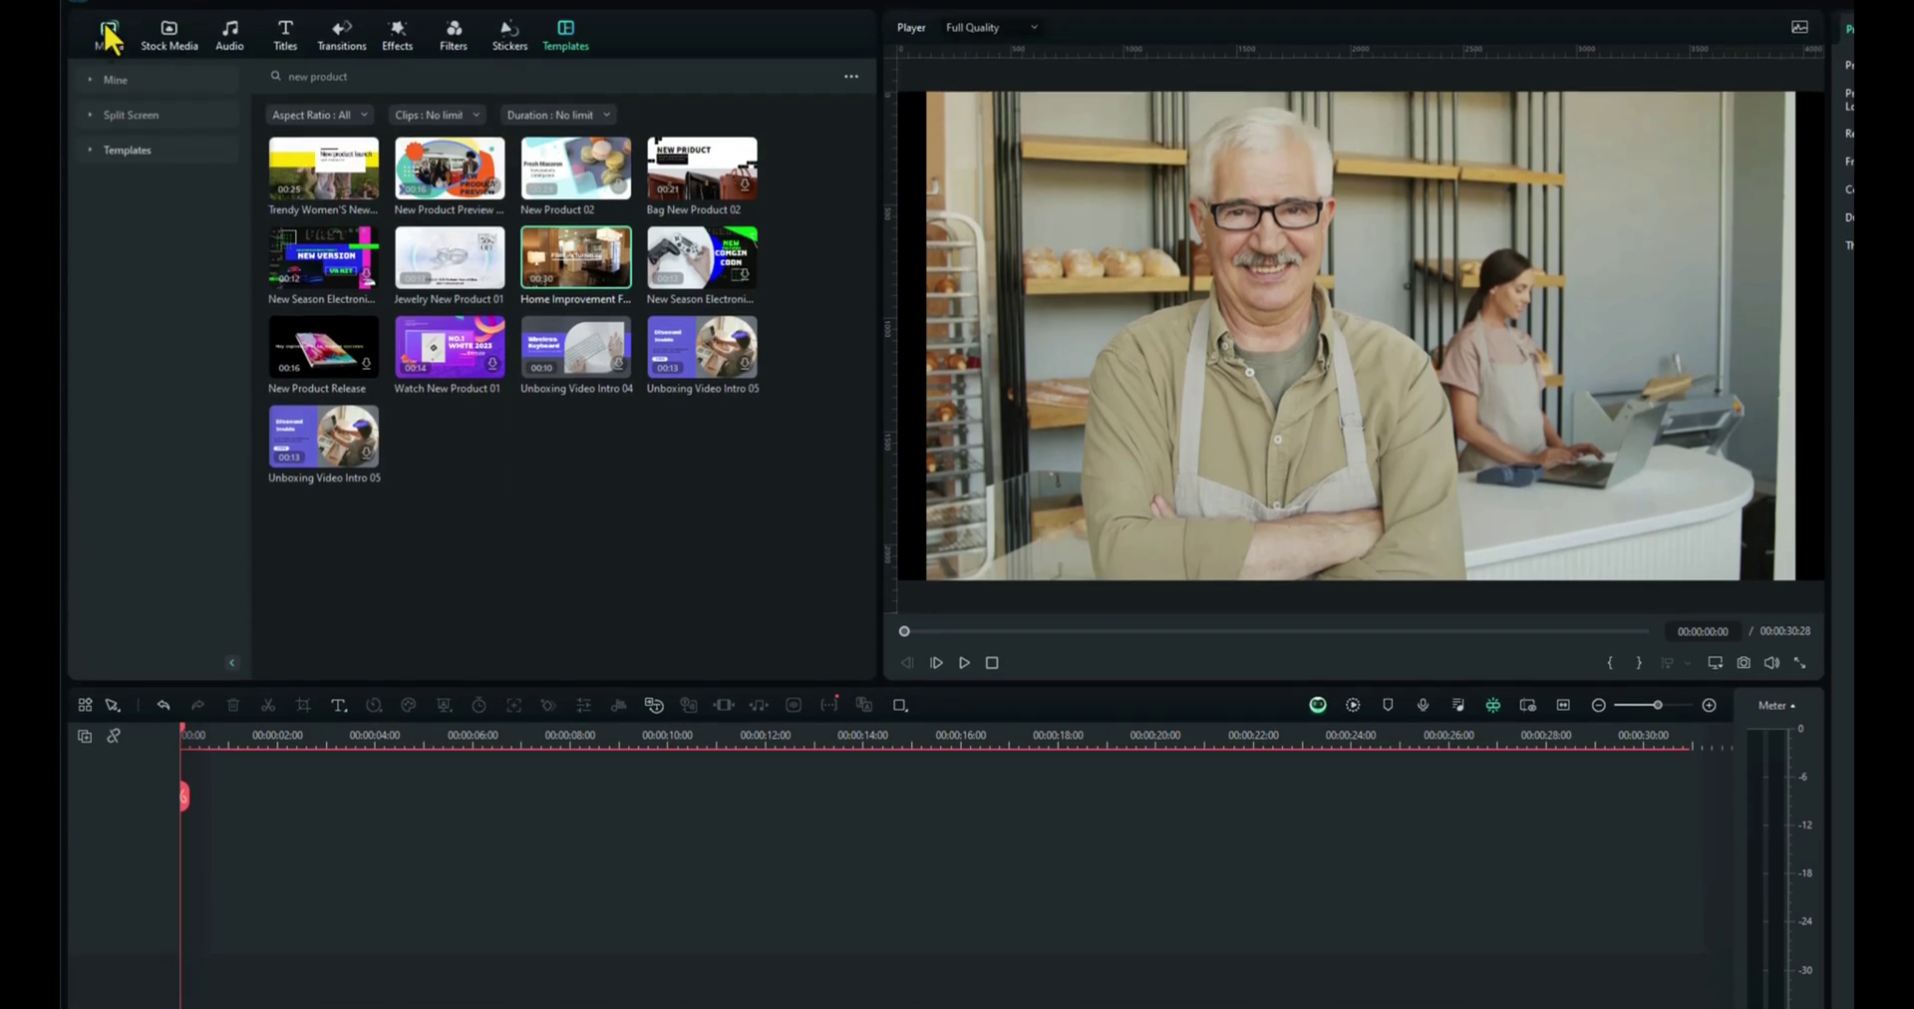
pyautogui.click(109, 34)
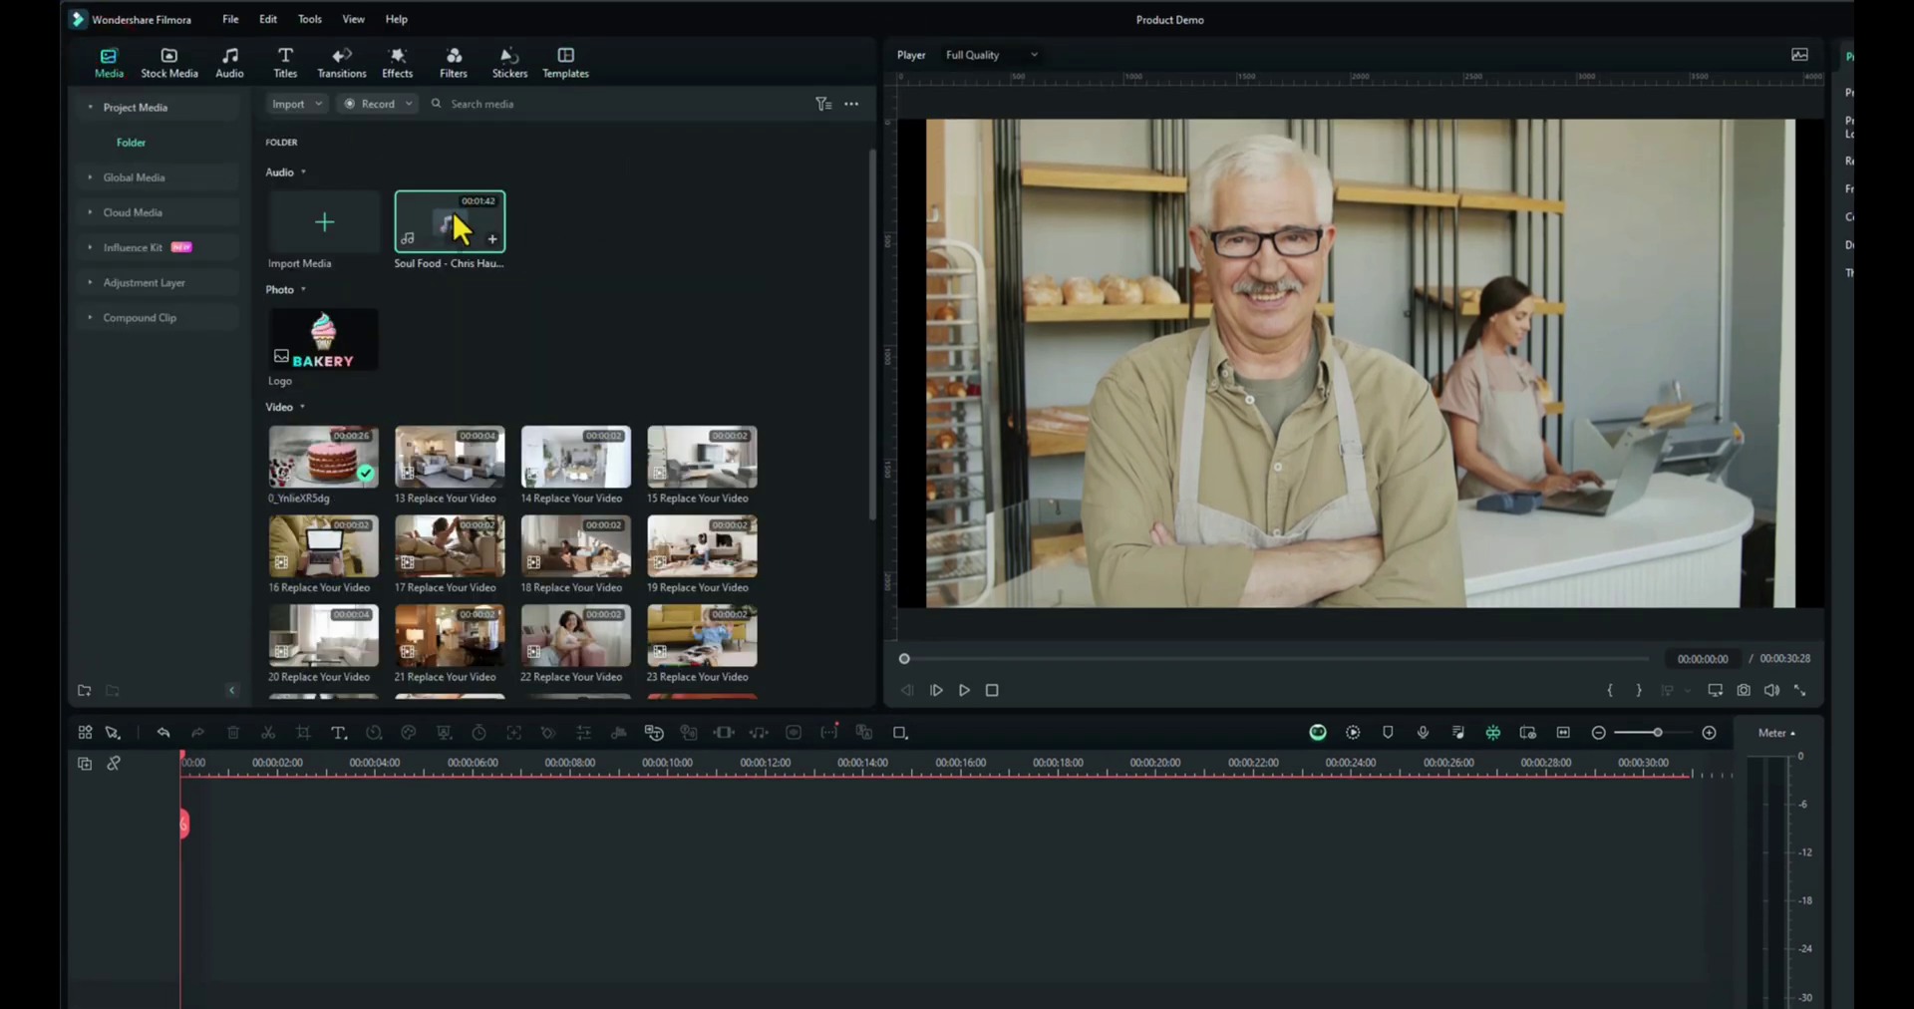
pyautogui.moveTo(458, 236); pyautogui.dragTo(207, 877)
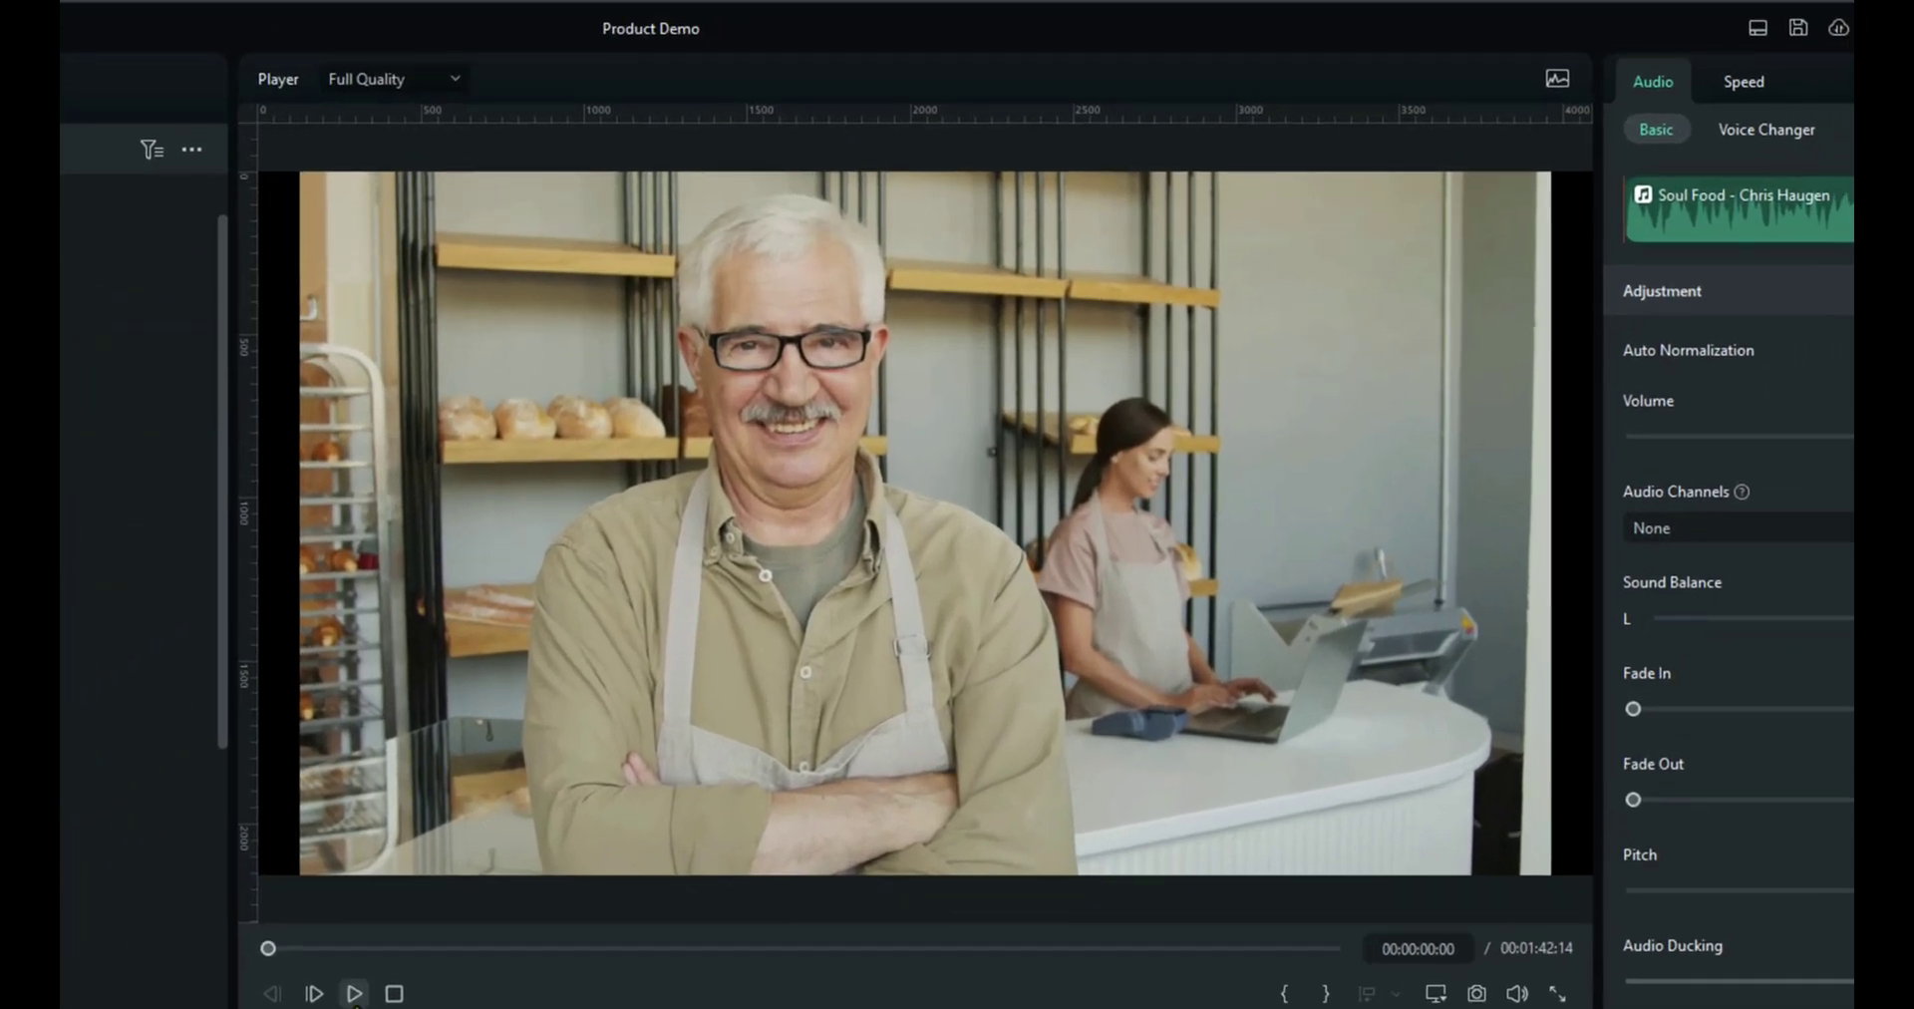
pyautogui.click(354, 993)
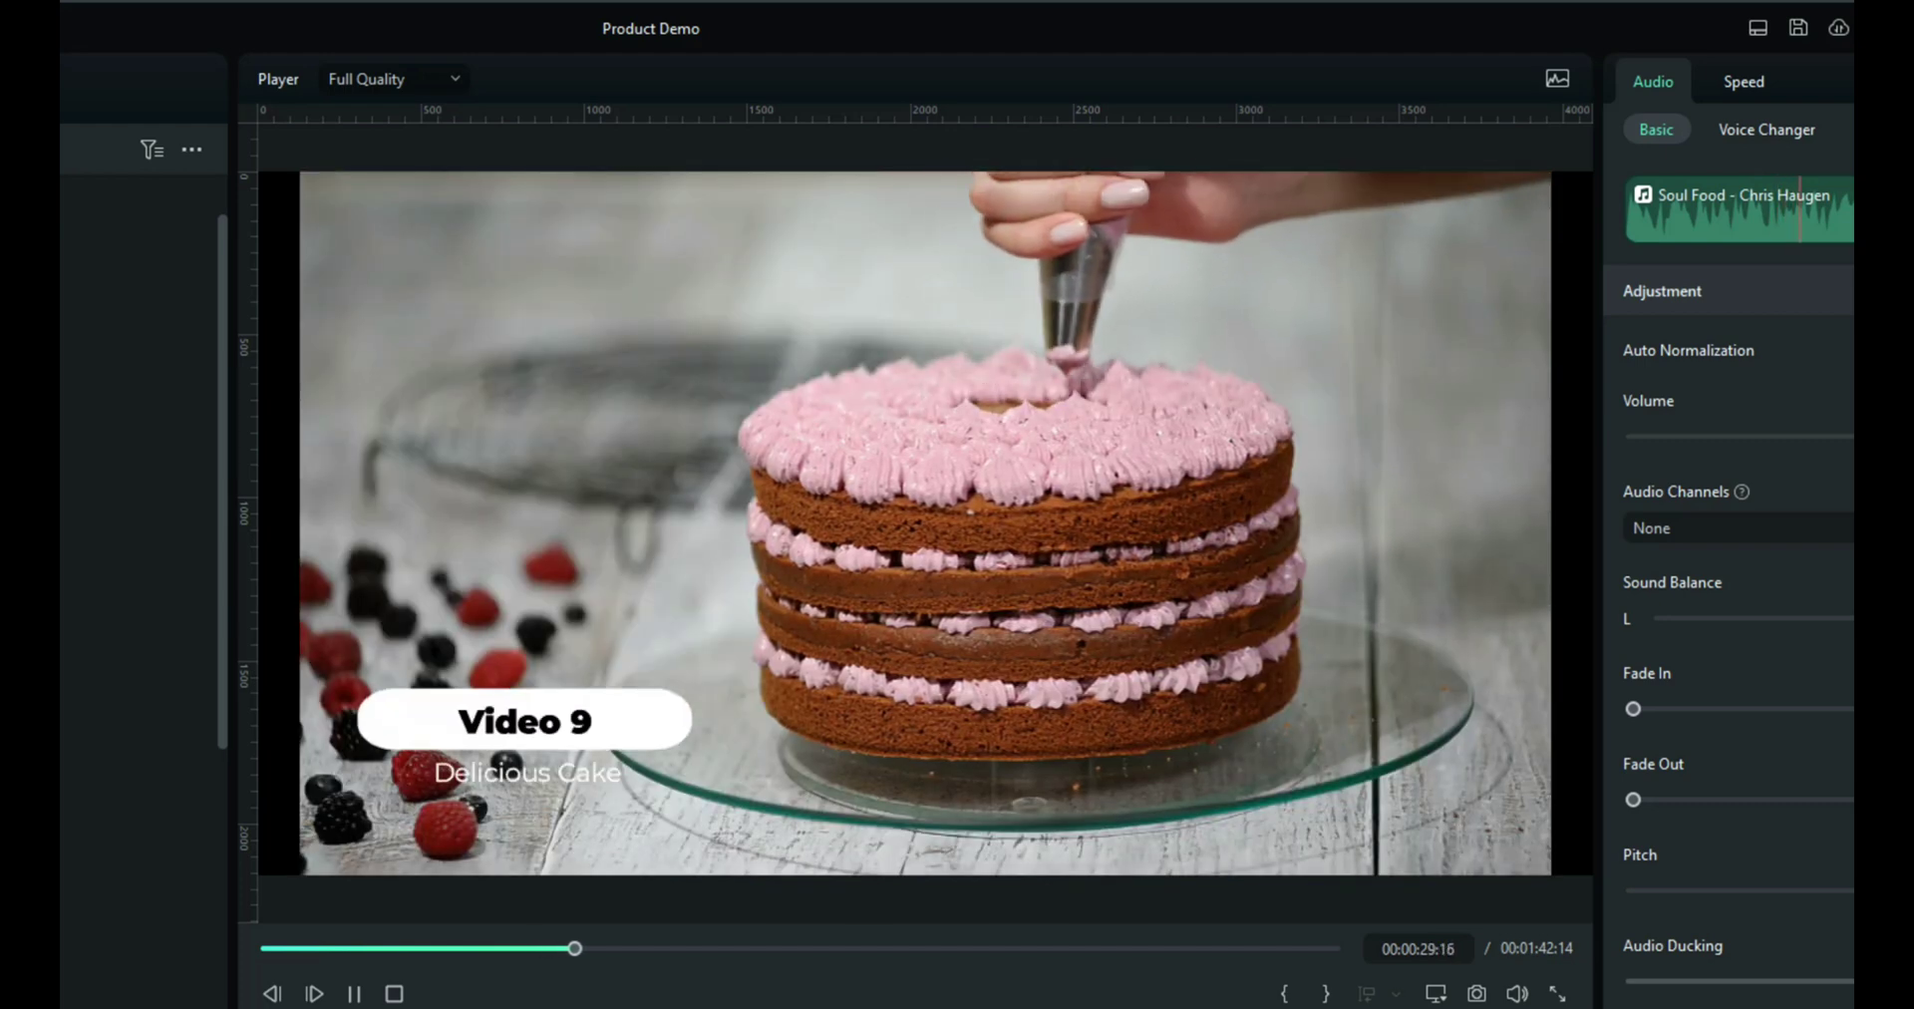
# Split Soul Food where the video ends, delete the excess, and add a short fade-out.
pyautogui.click(394, 994)
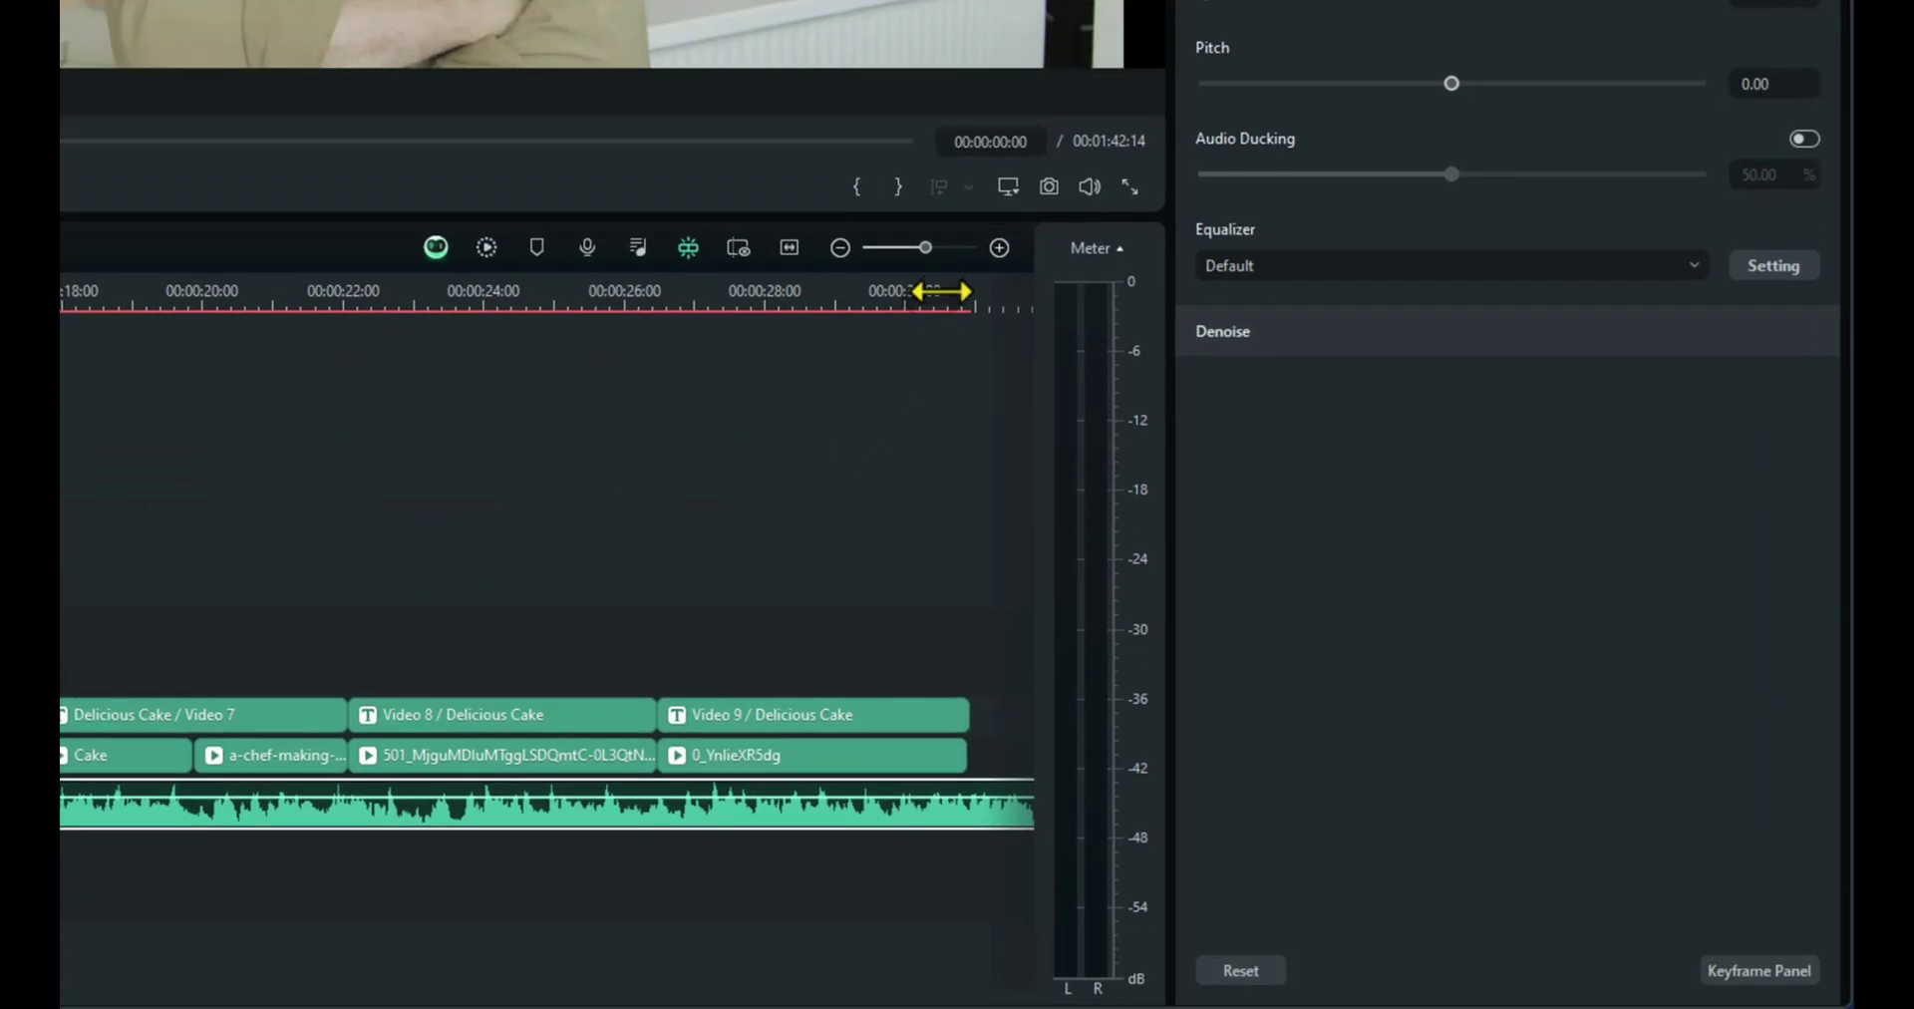
pyautogui.moveTo(941, 291); pyautogui.dragTo(965, 299)
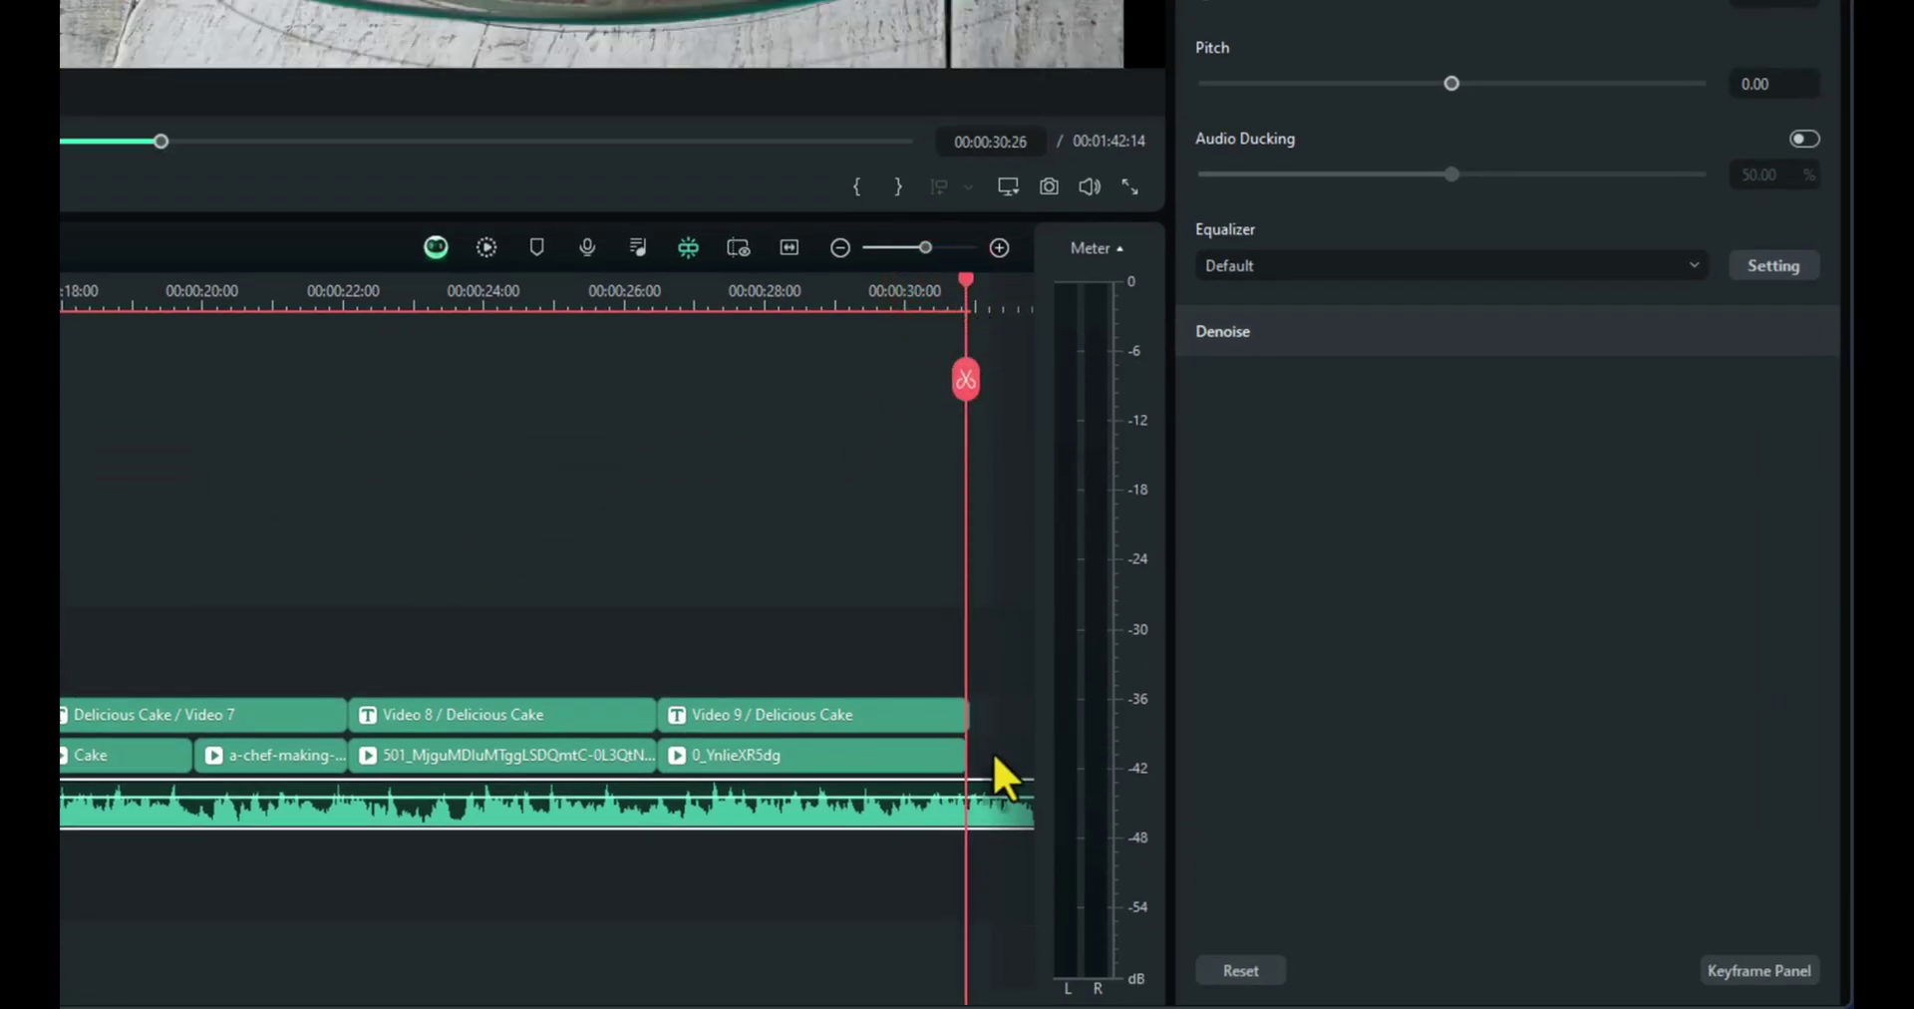
pyautogui.click(978, 809)
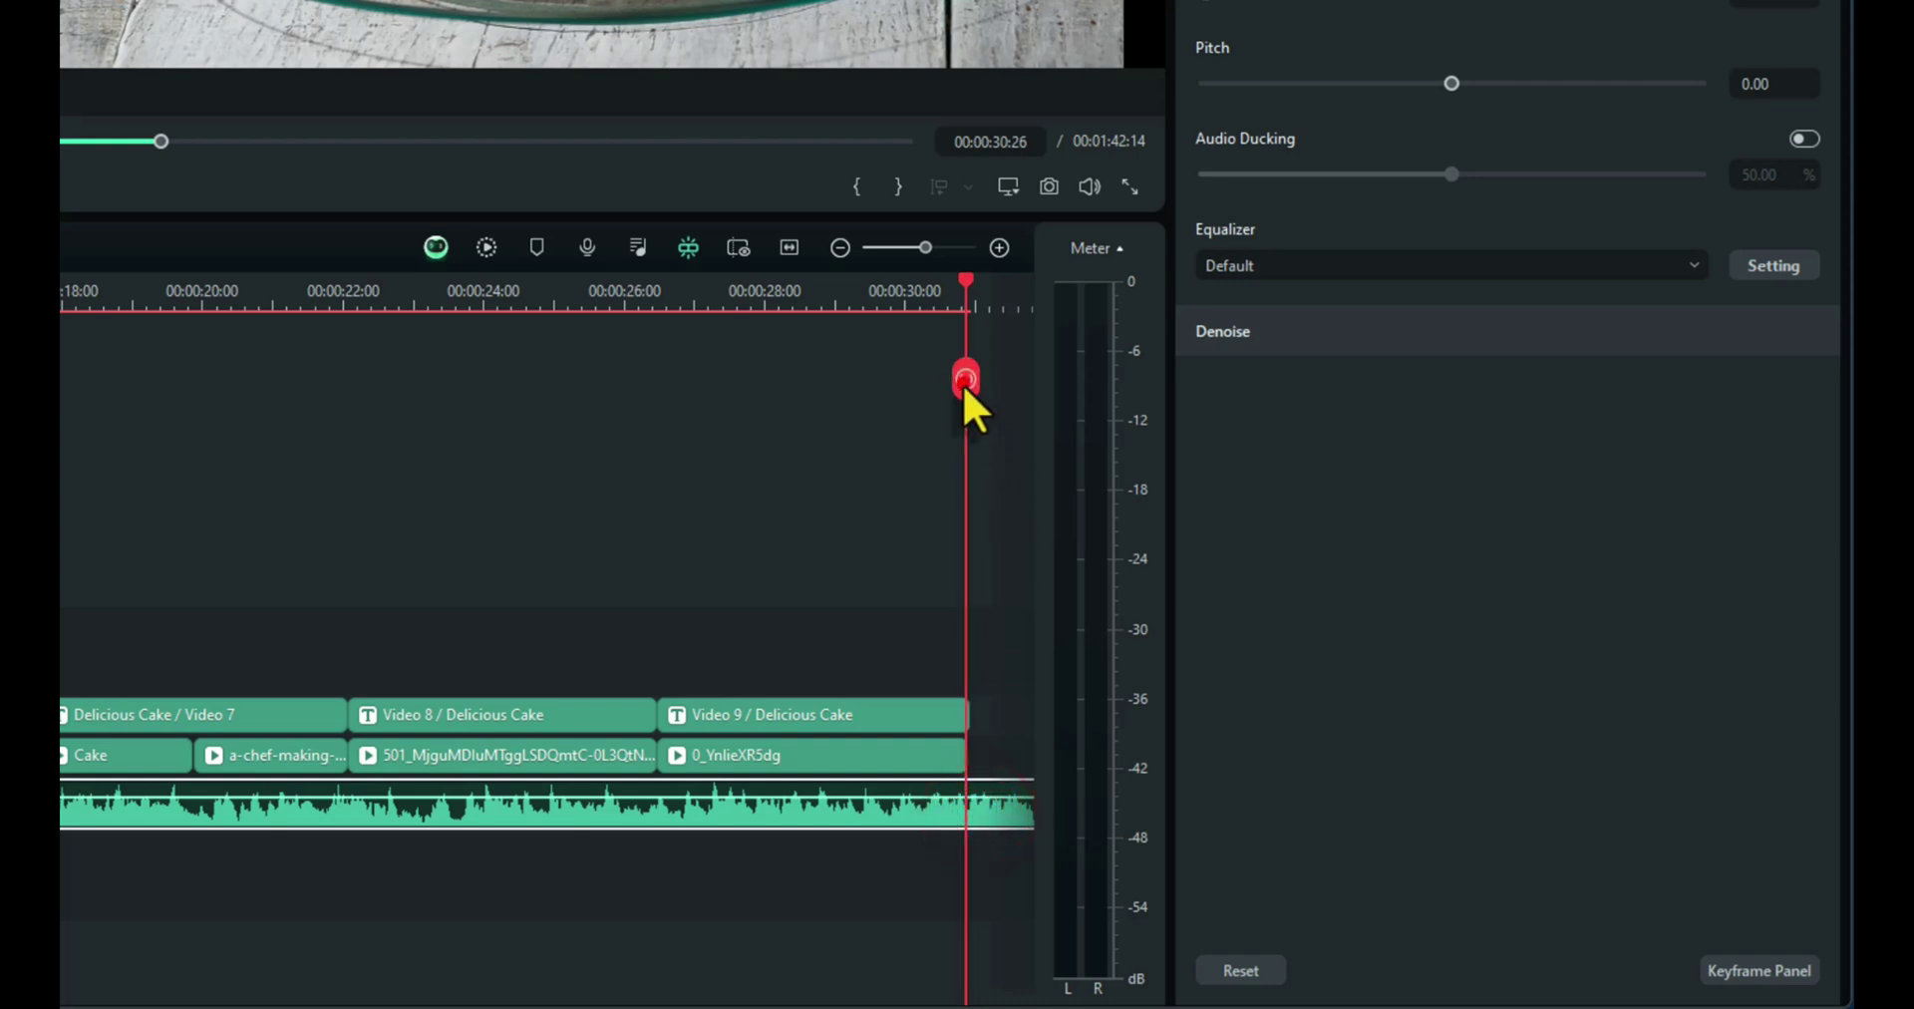
pyautogui.click(964, 380)
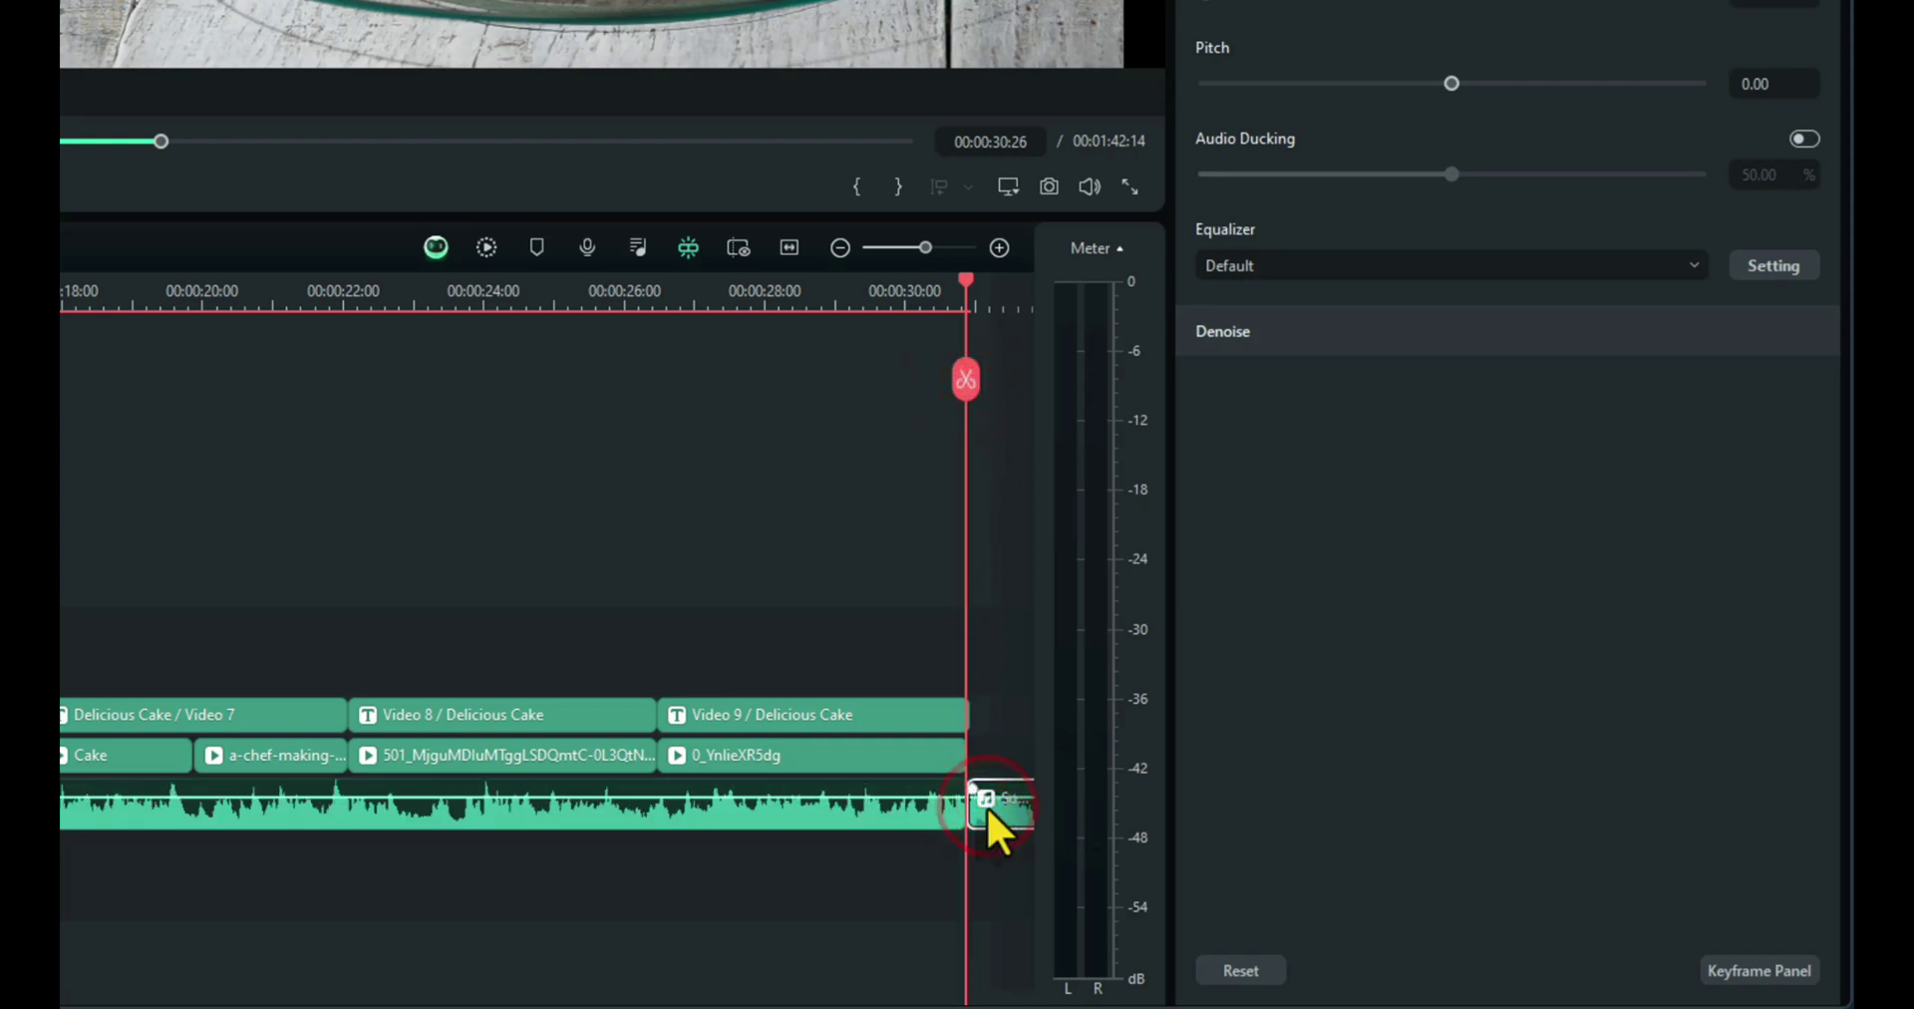
pyautogui.press('Delete')
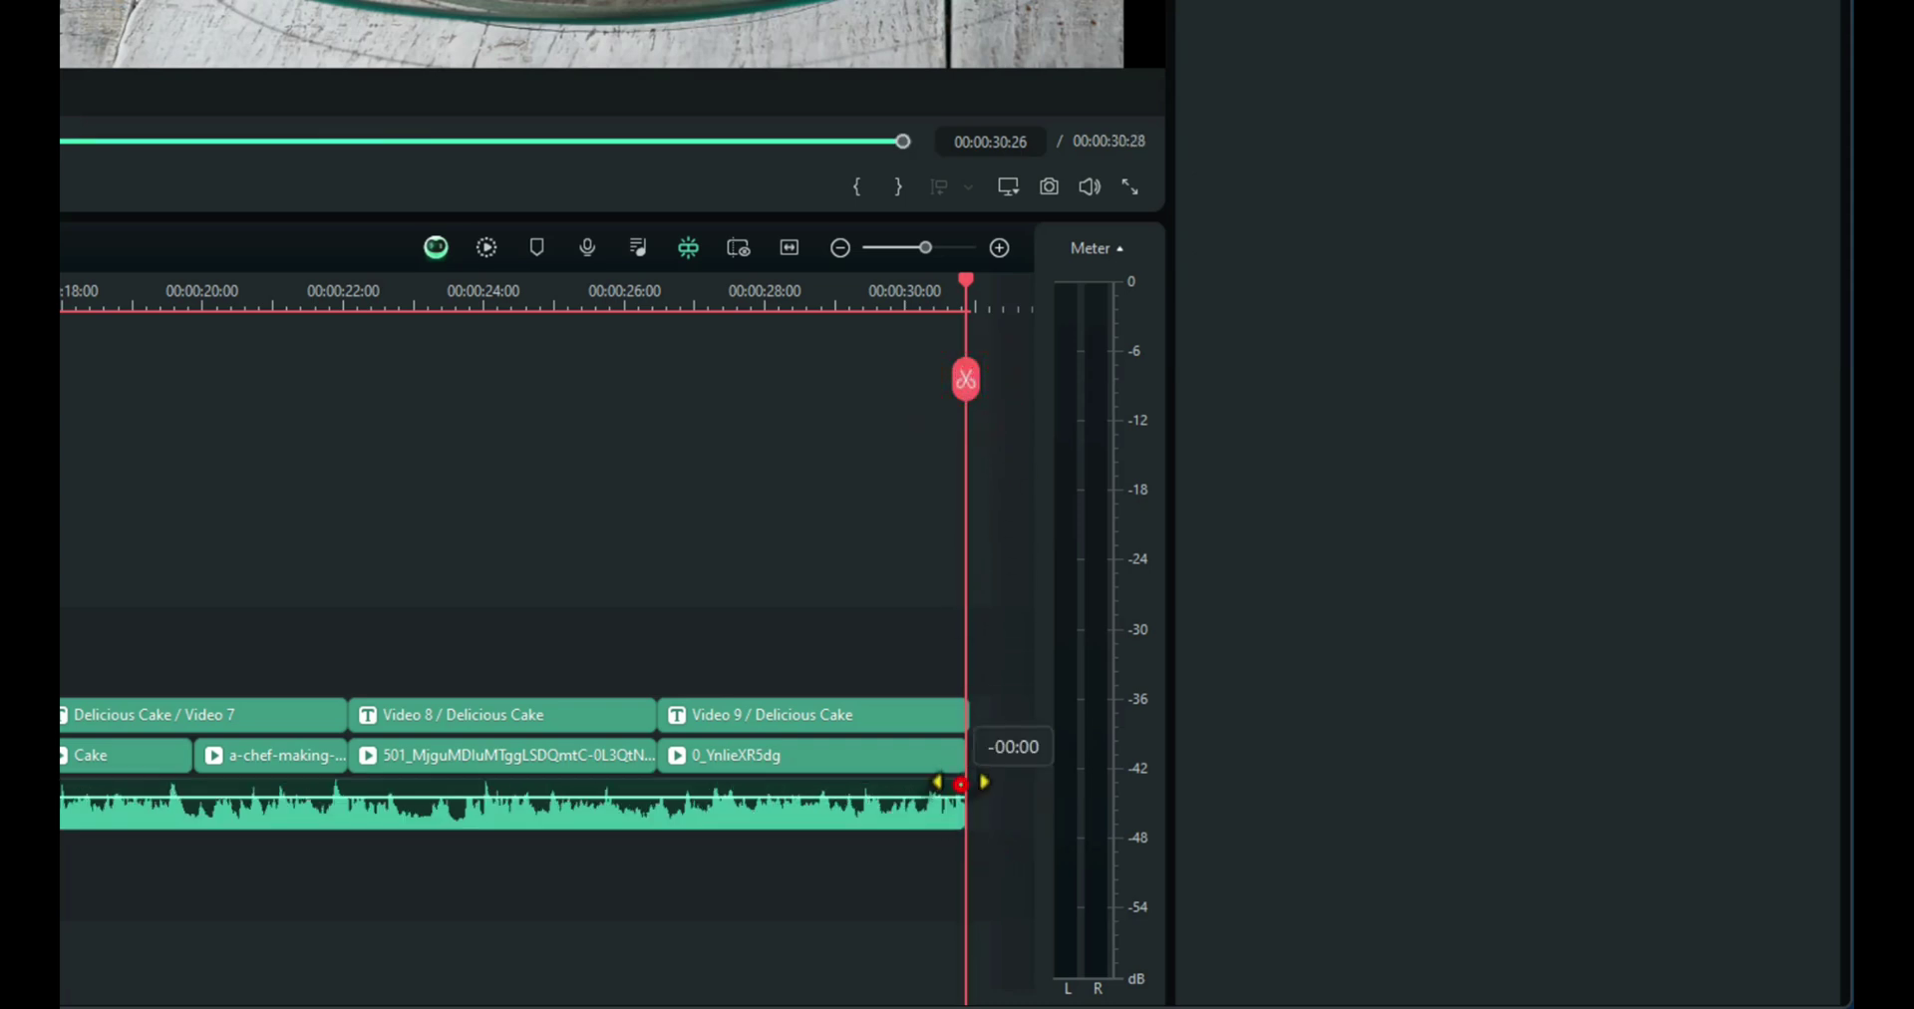
pyautogui.moveTo(960, 784); pyautogui.dragTo(940, 784)
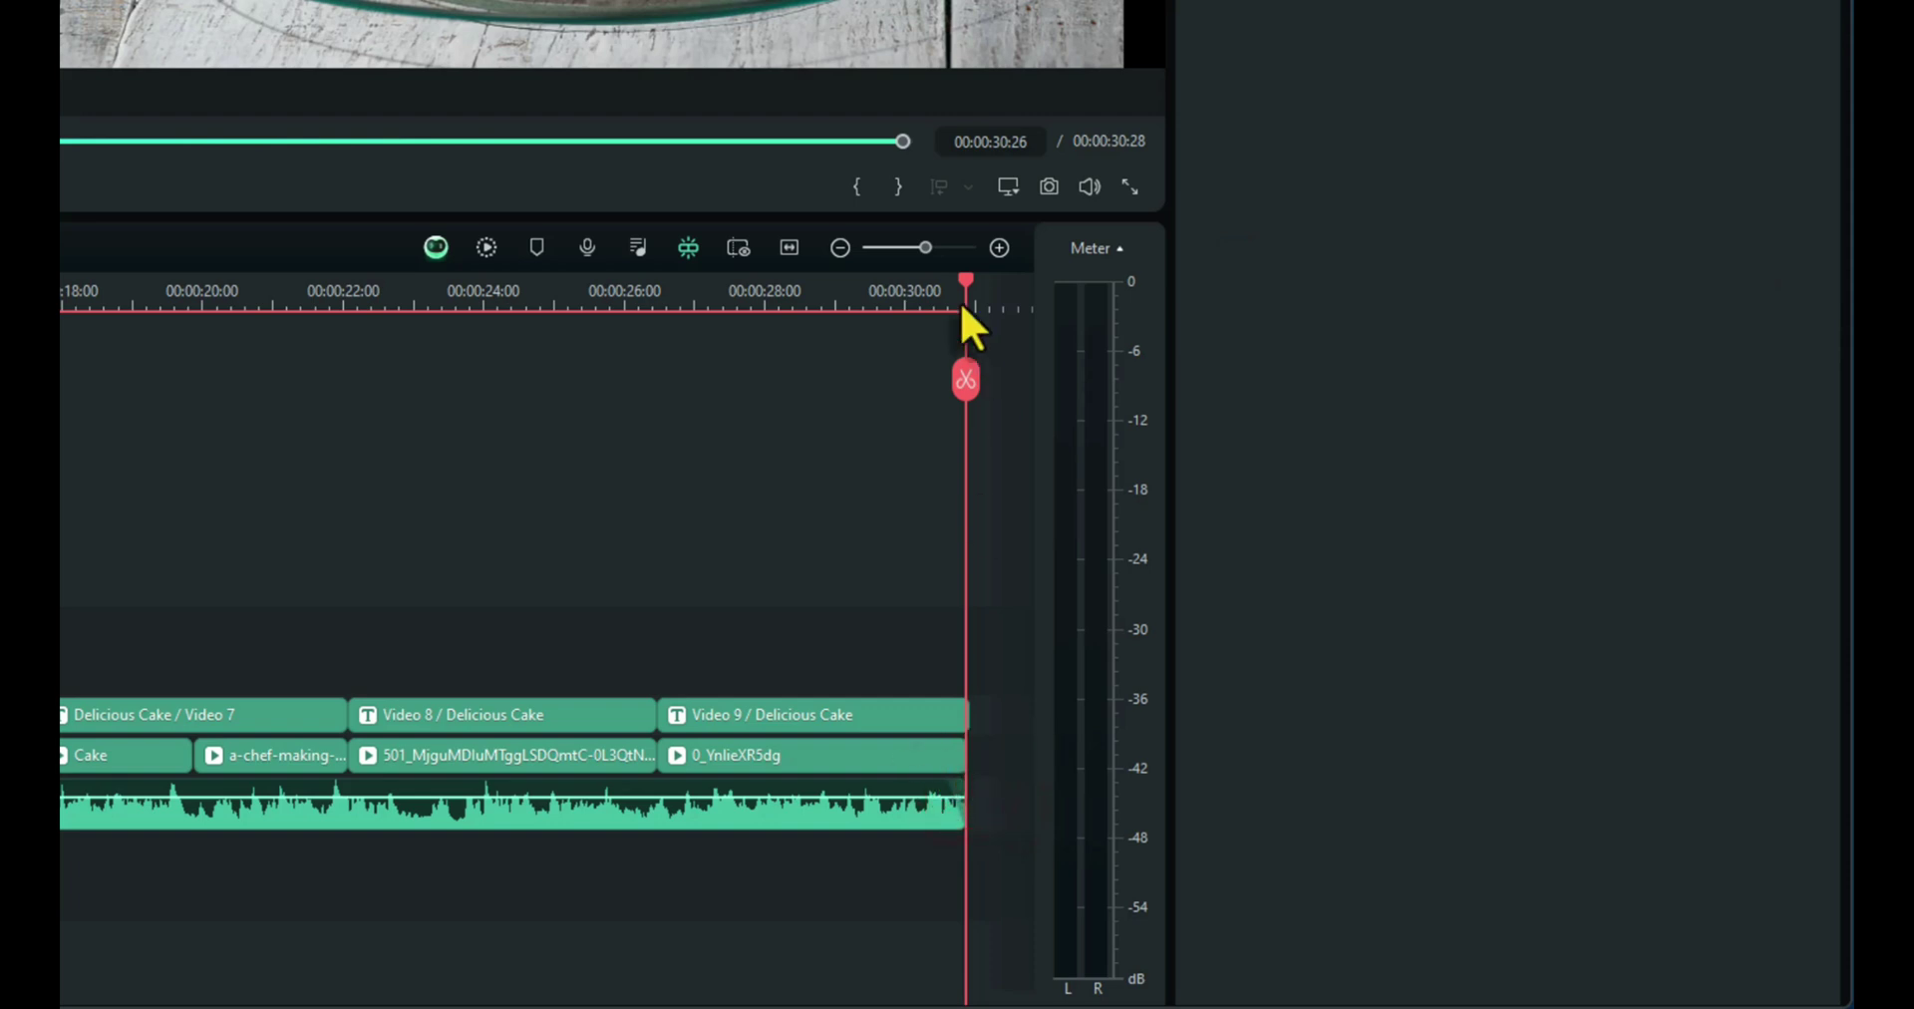
pyautogui.moveTo(964, 274); pyautogui.dragTo(62, 329)
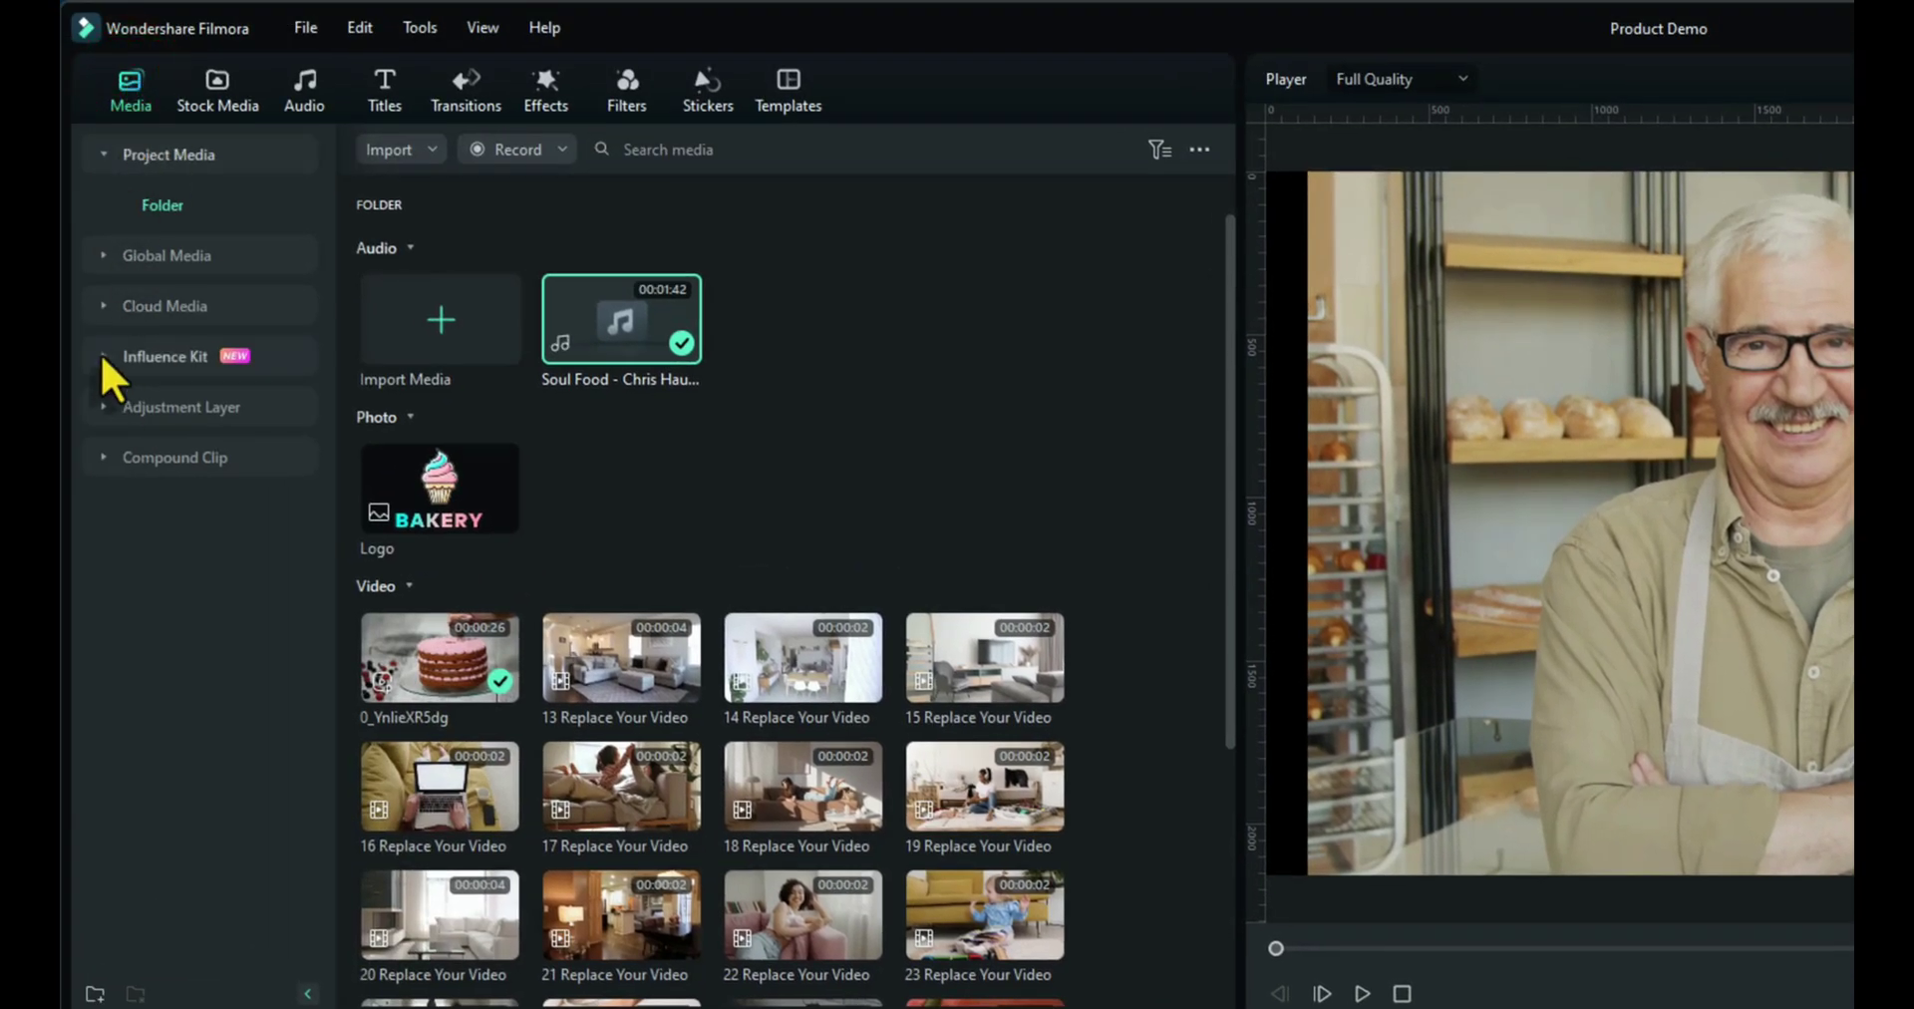
# Start a Logo Reveal in the Influence Kit using the Digital Pixel 02 style.
pyautogui.click(103, 359)
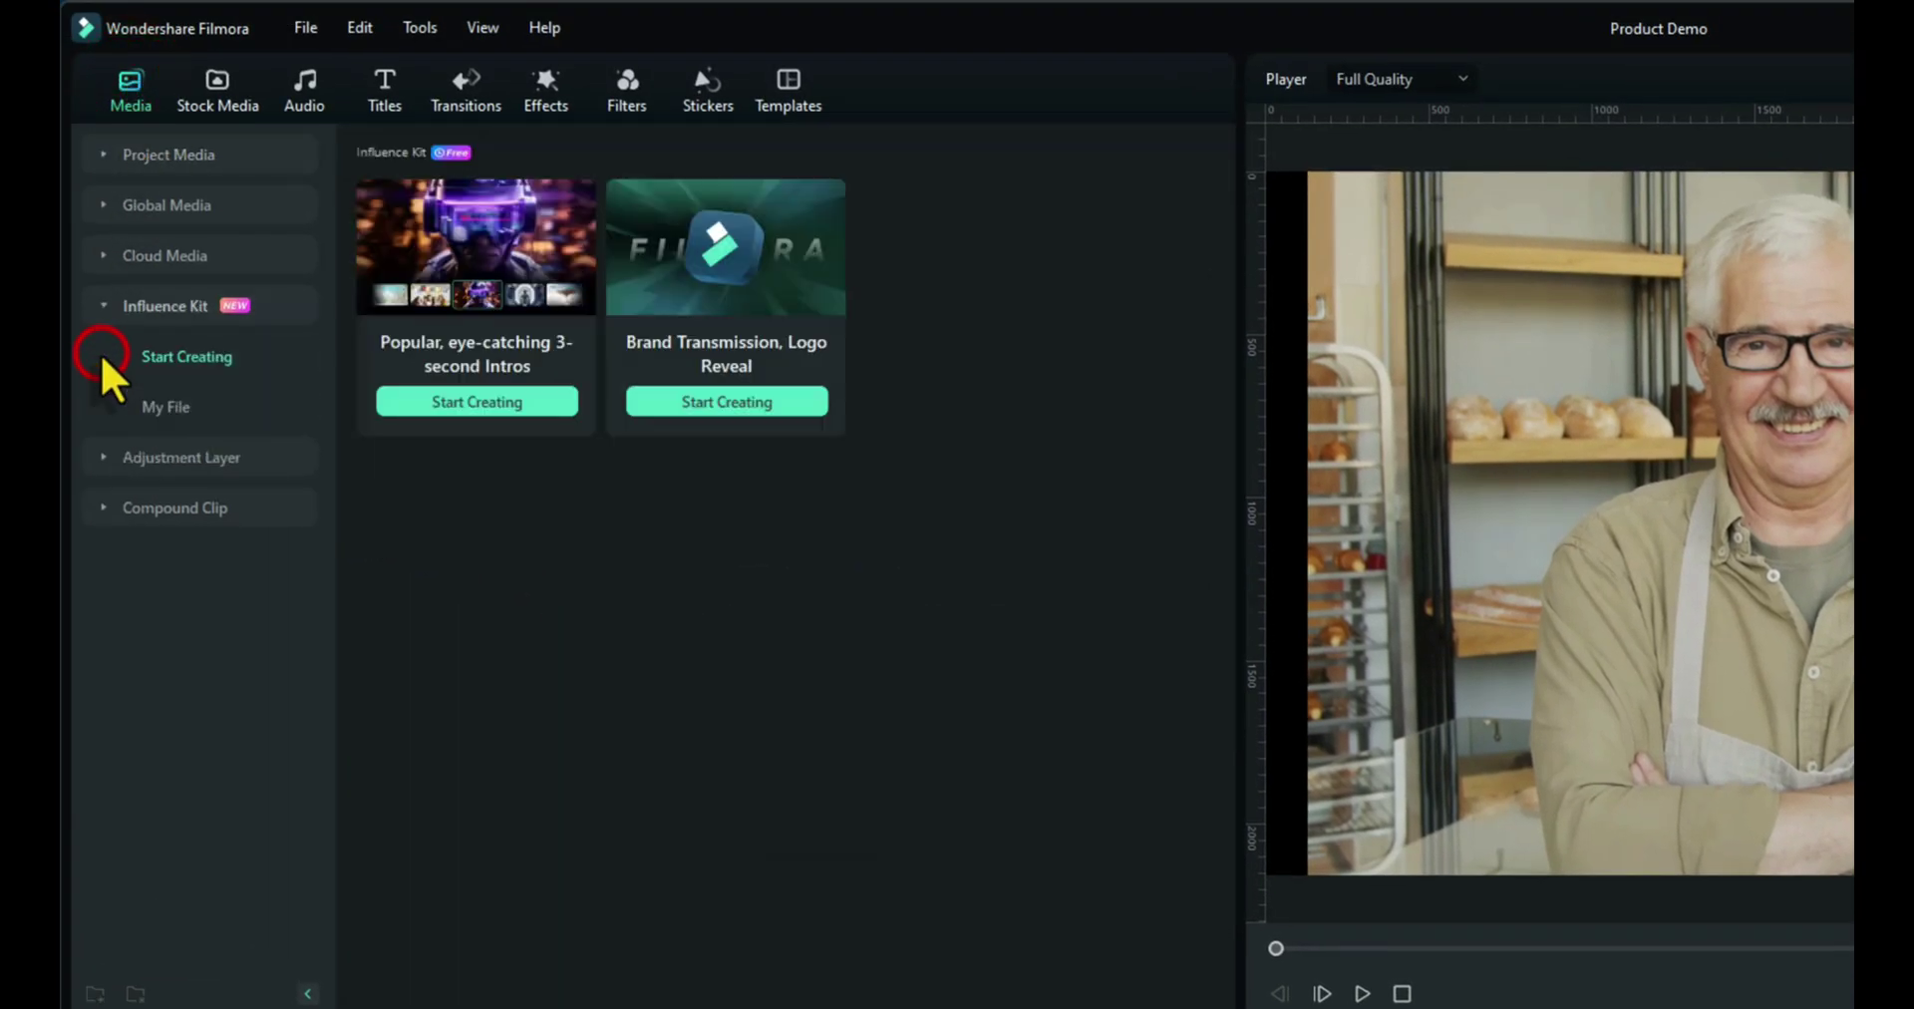
pyautogui.click(738, 403)
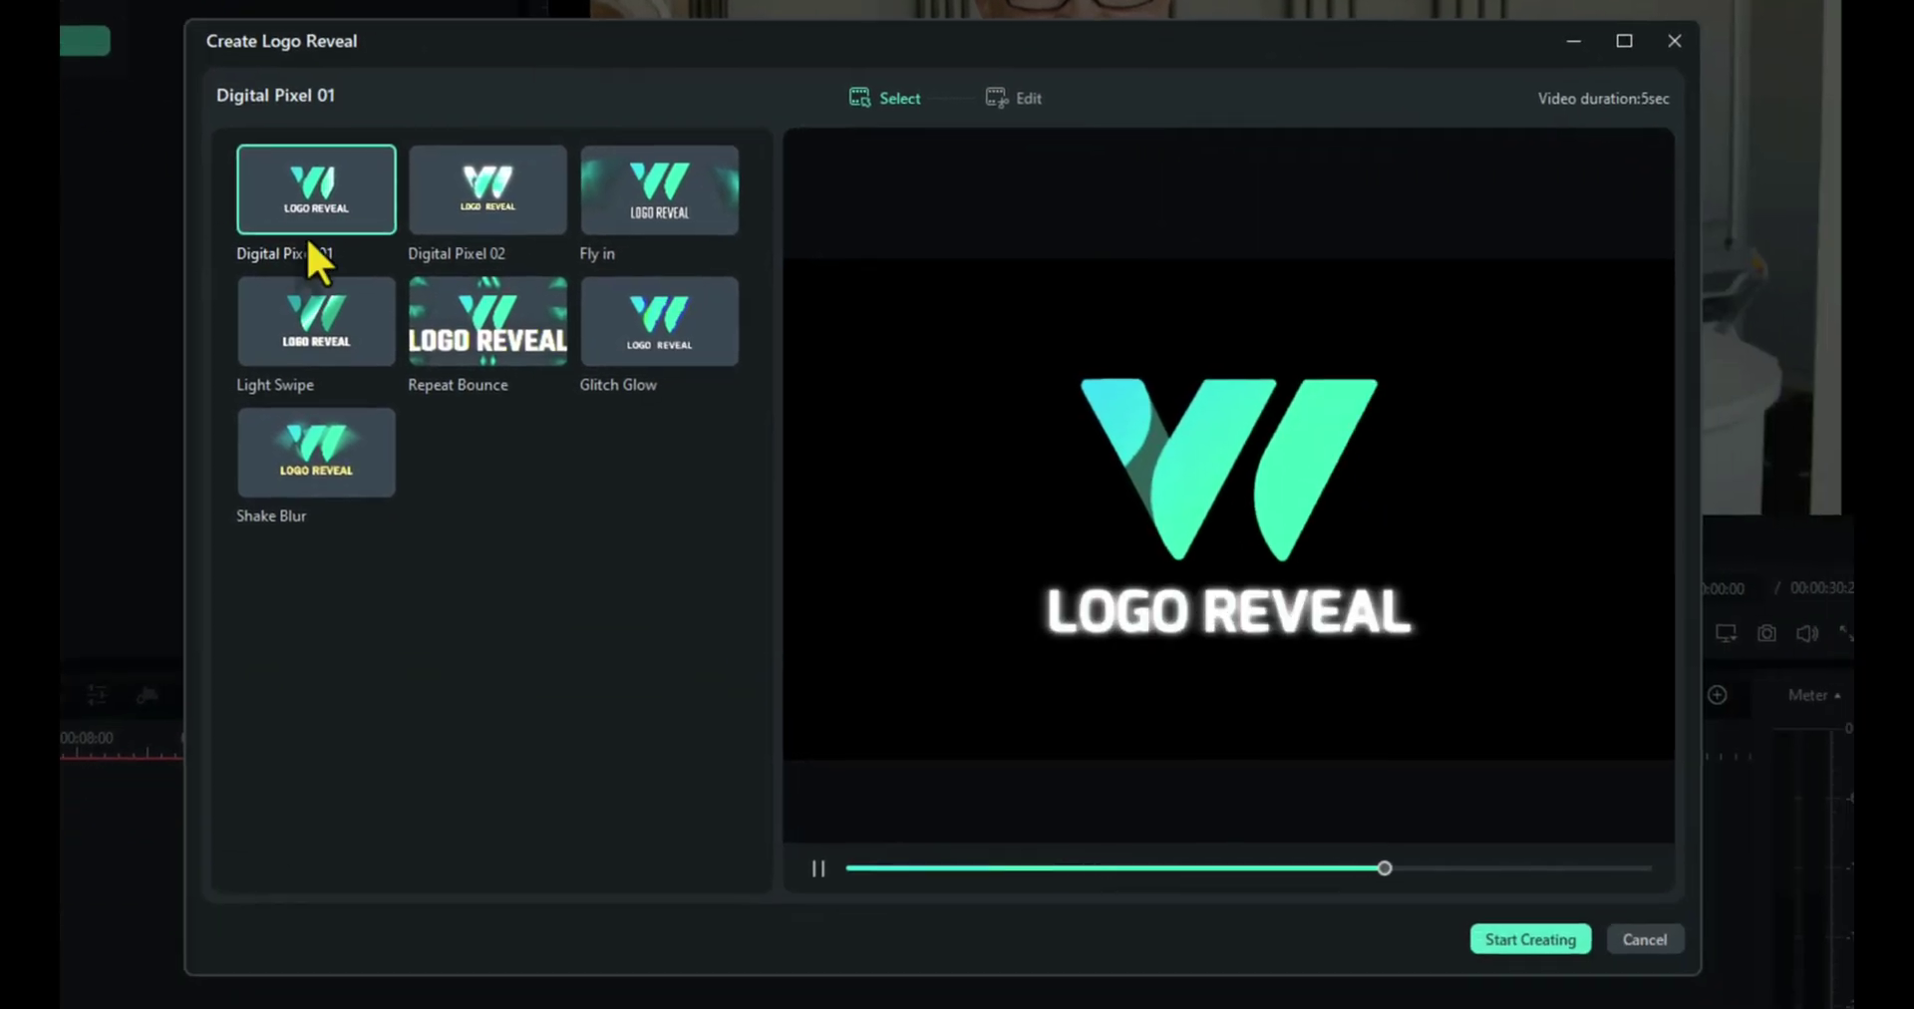
pyautogui.click(445, 191)
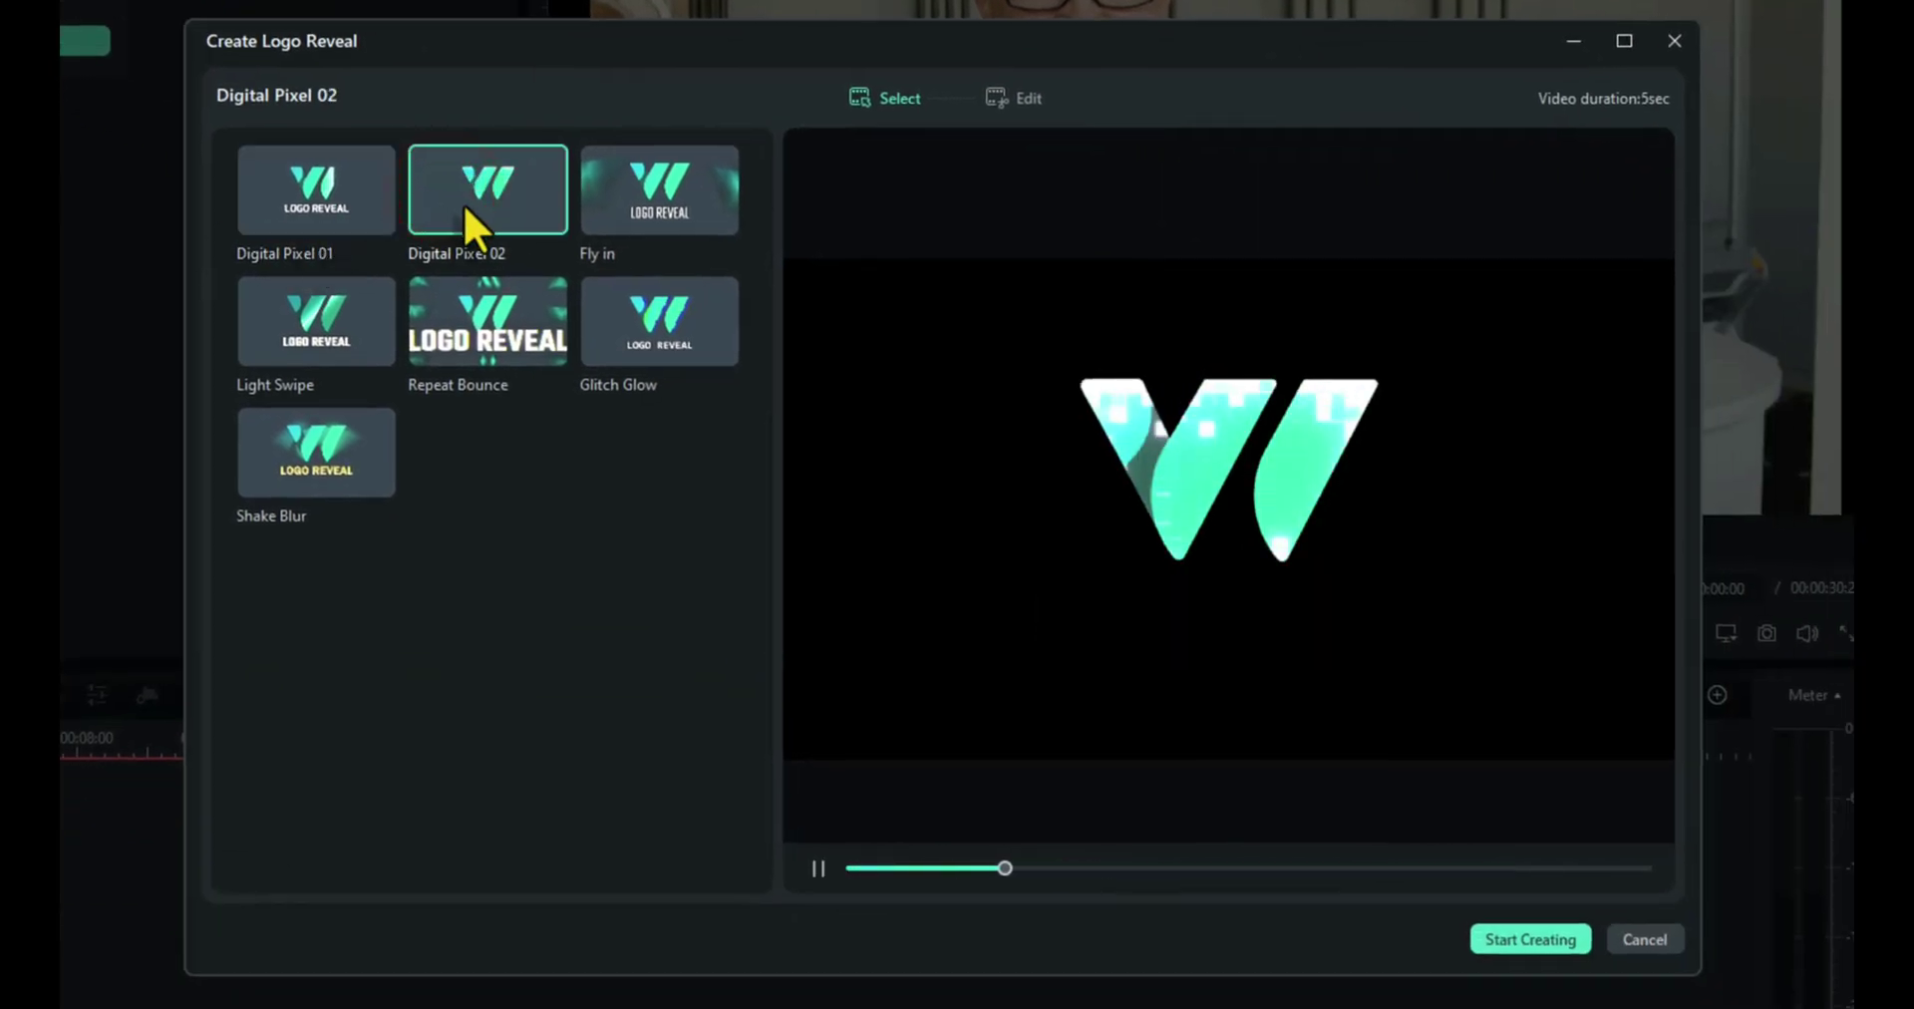
pyautogui.press('Right')
pyautogui.click(482, 214)
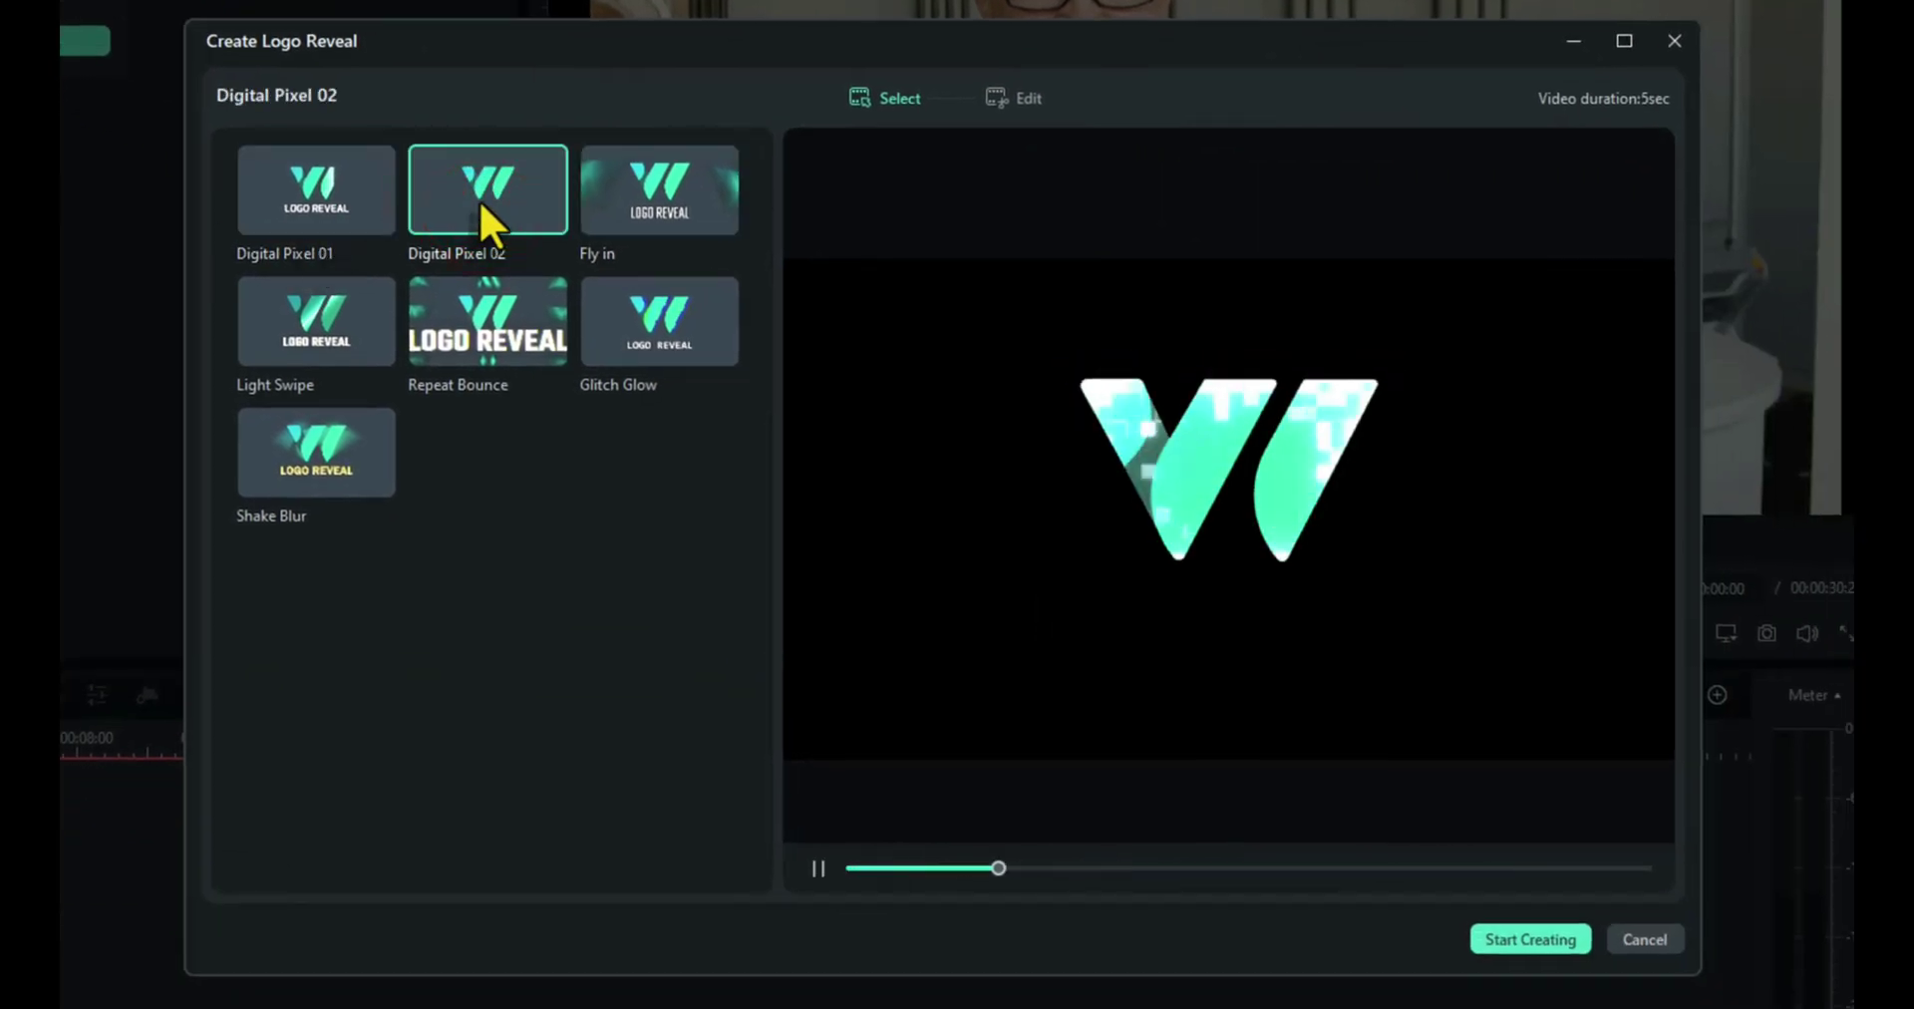
pyautogui.click(1551, 938)
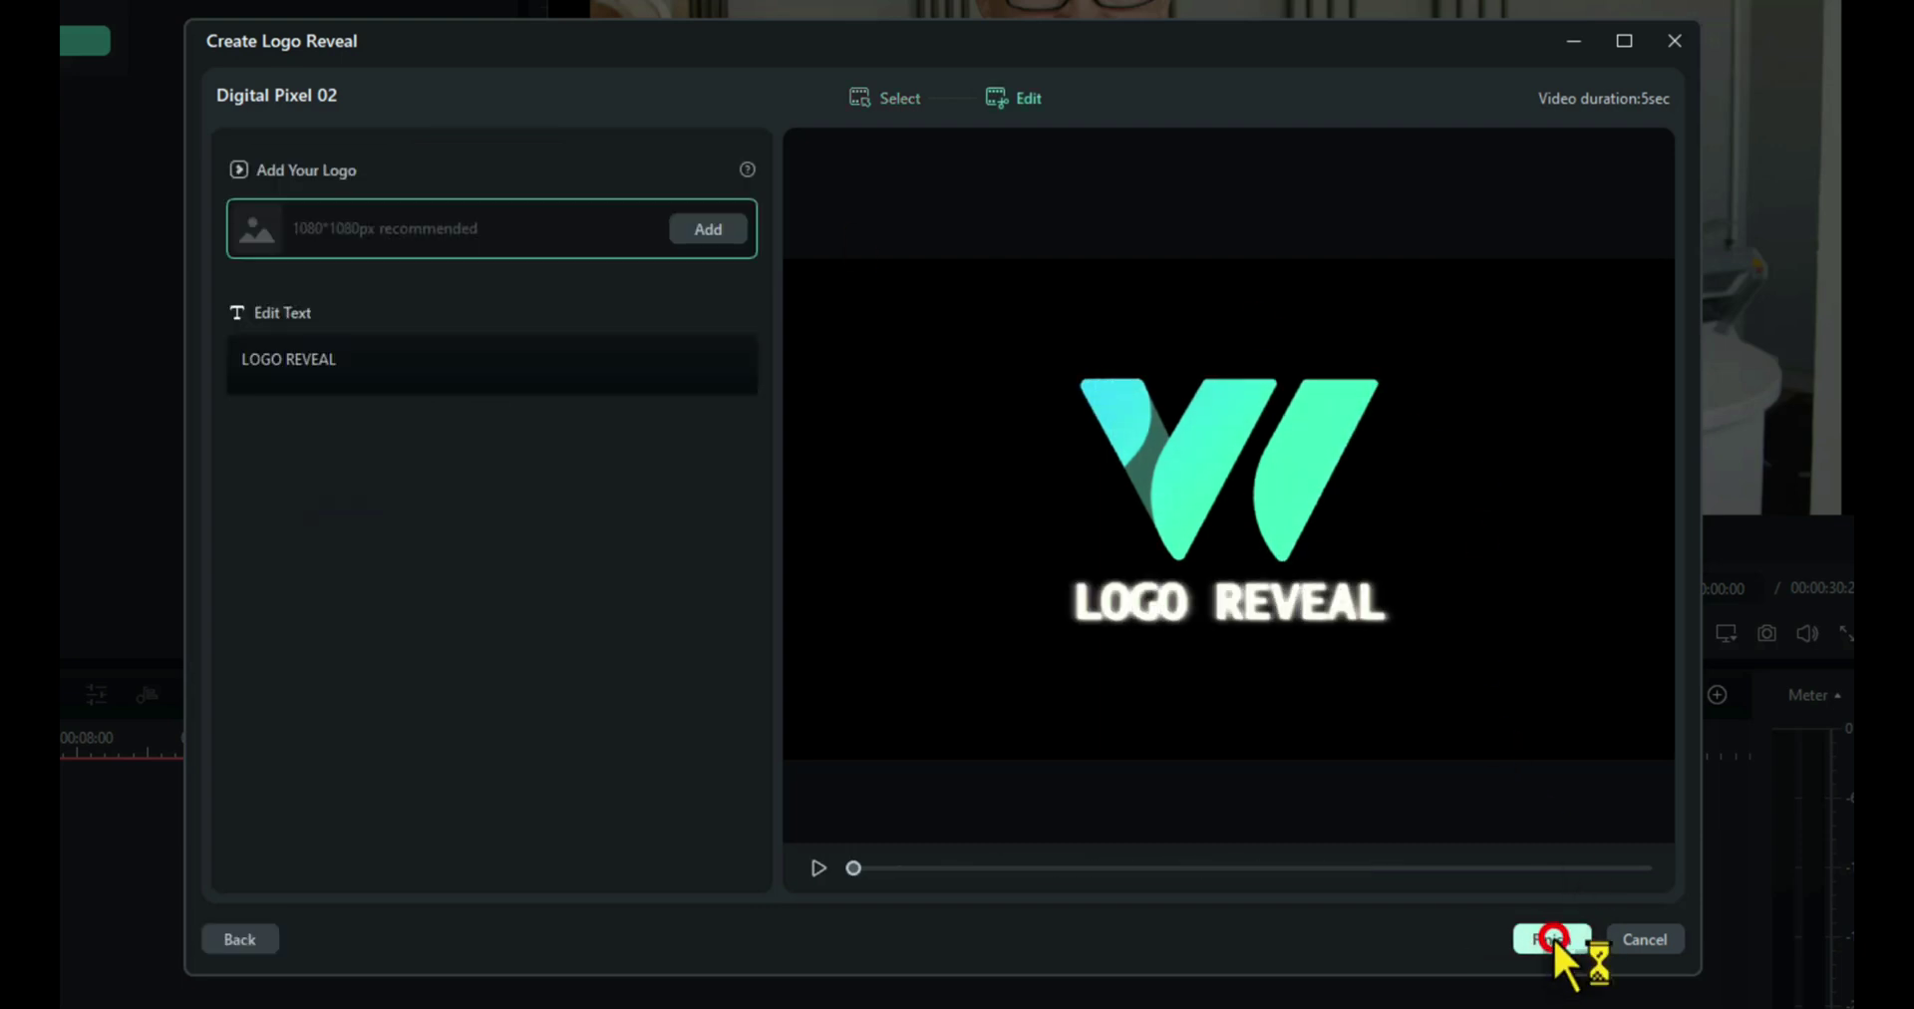
# Use Logo.png as the reveal's logo and clear the LOGO REVEAL caption text.
pyautogui.click(709, 229)
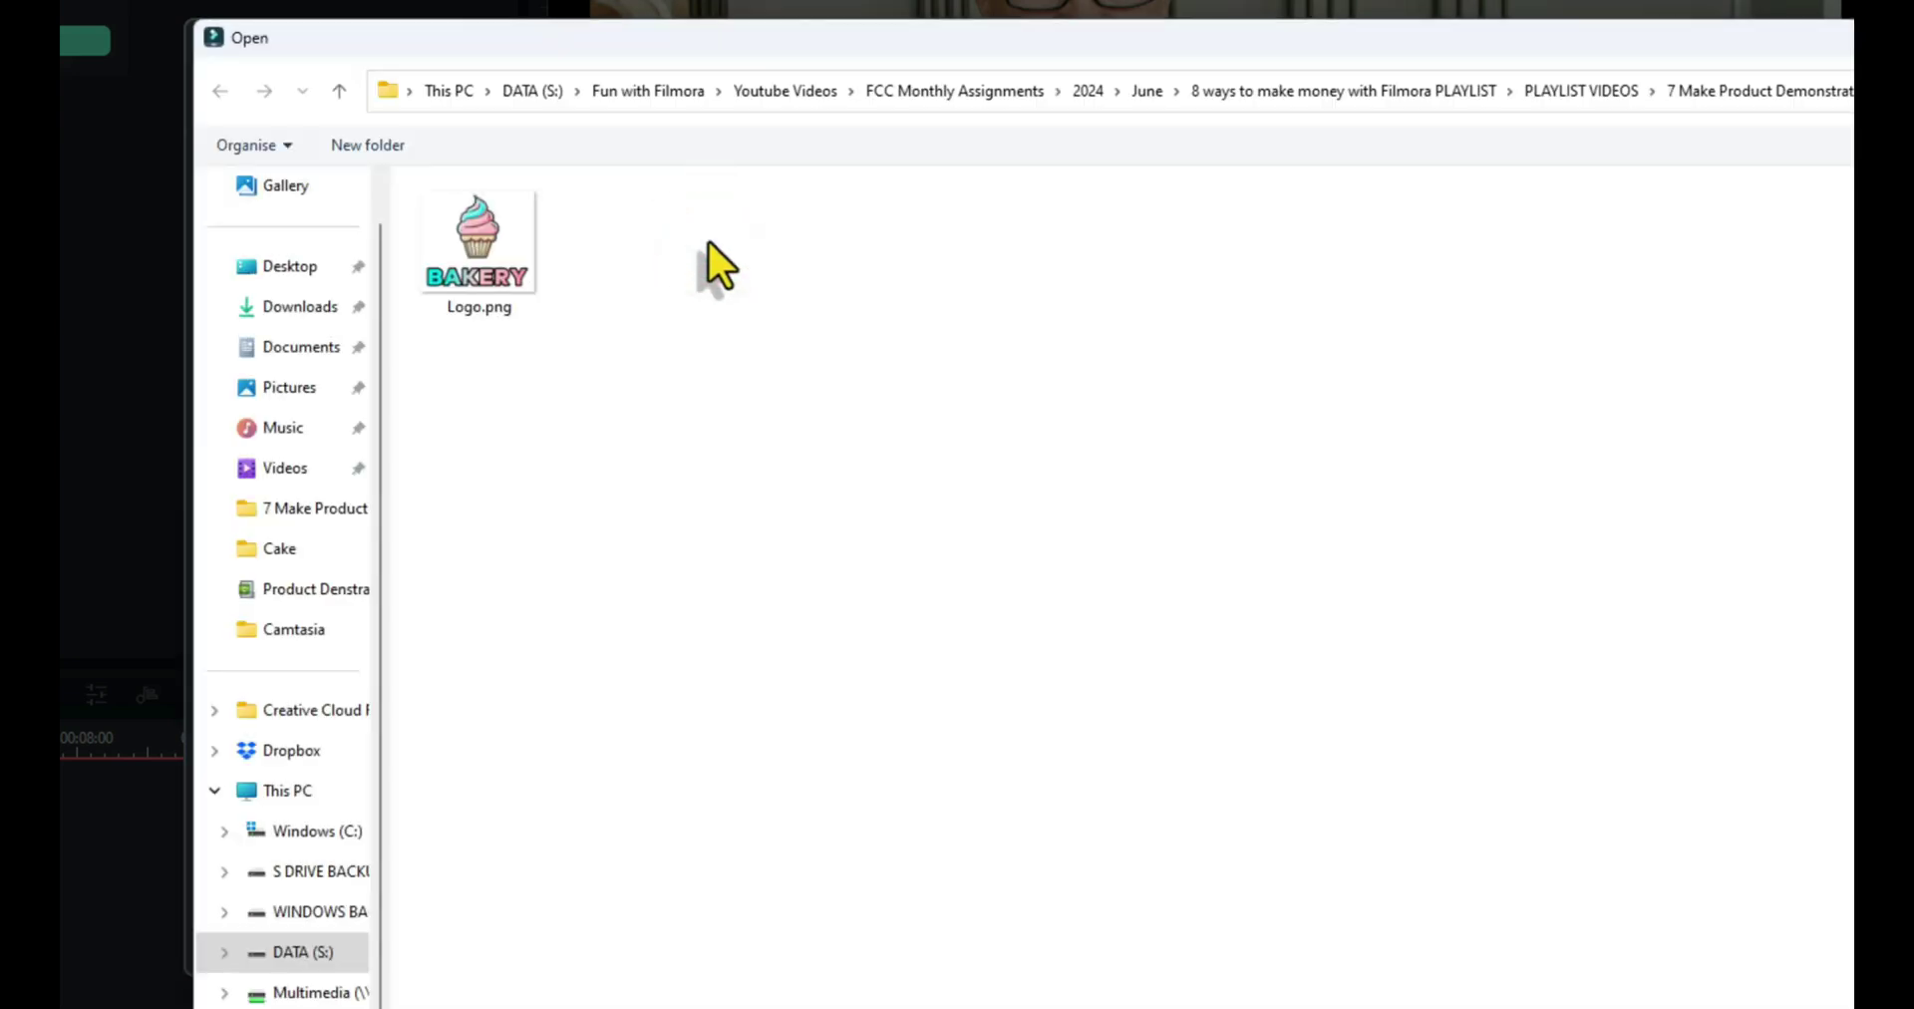
pyautogui.doubleClick(479, 259)
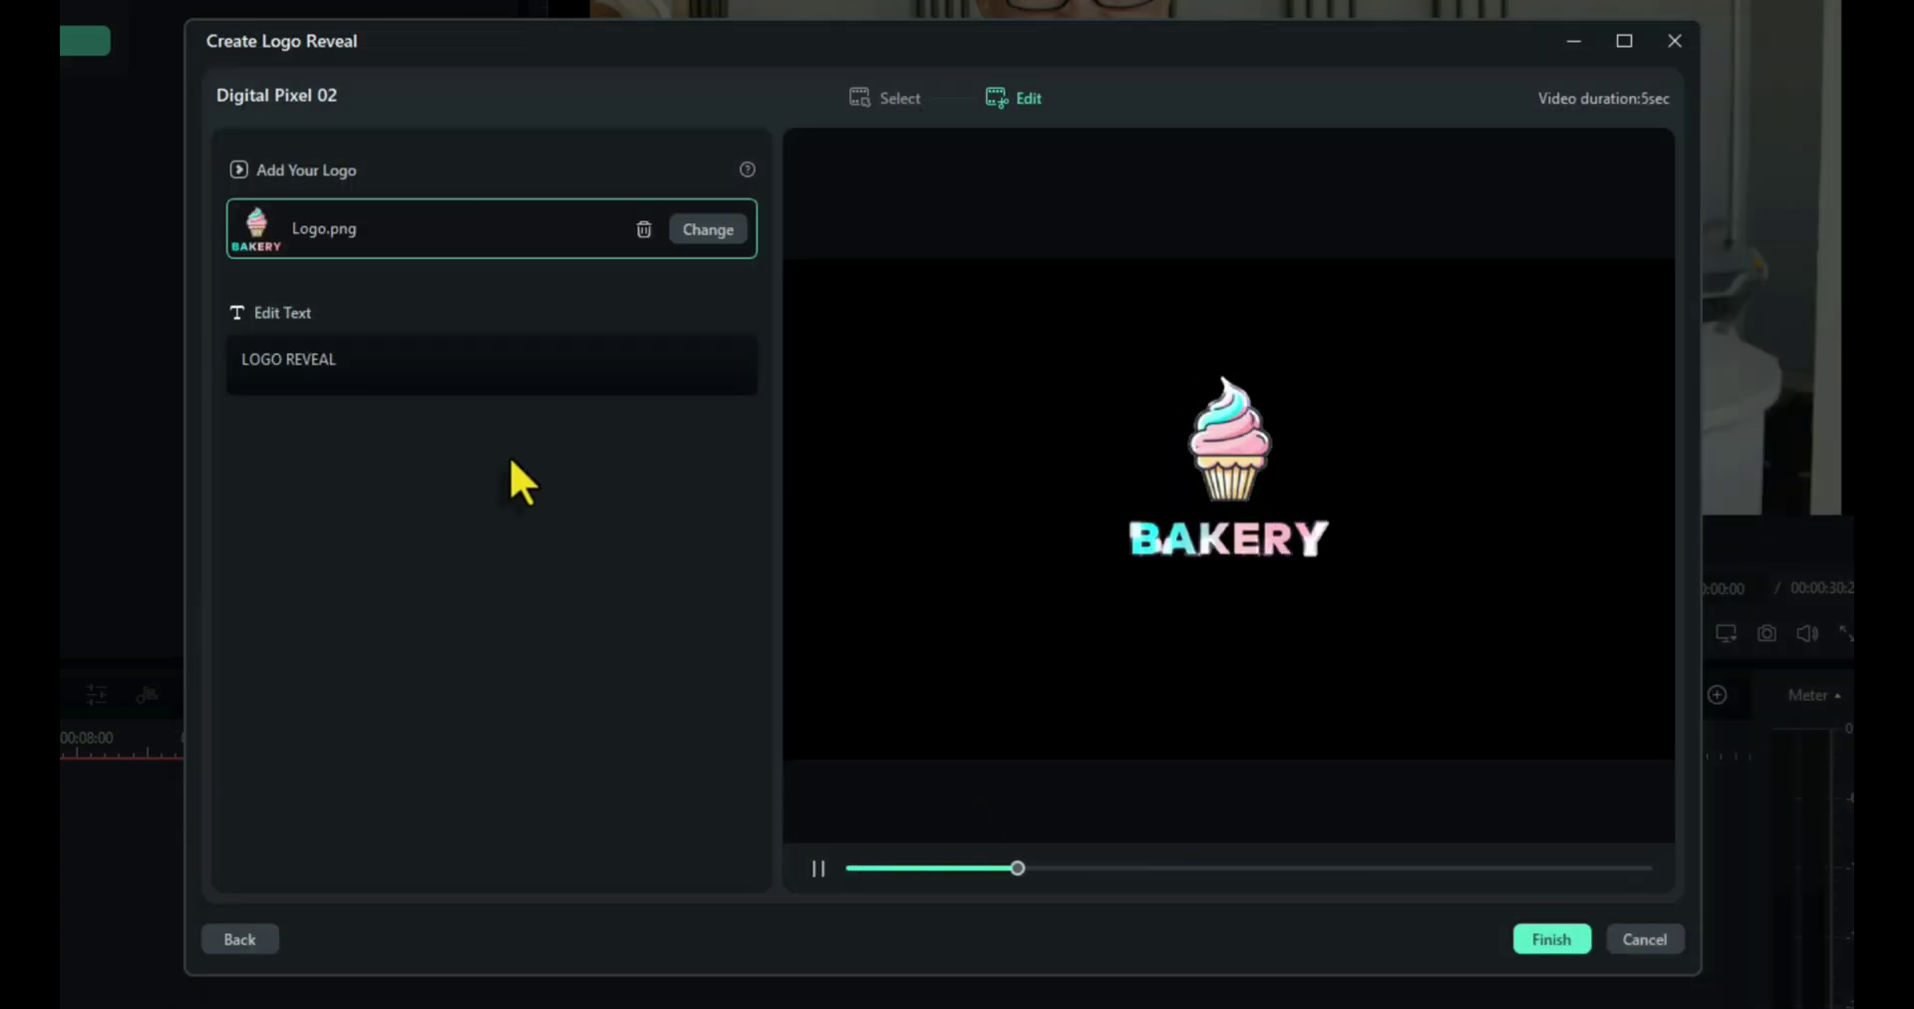
pyautogui.click(399, 357)
pyautogui.press('BackSpace')
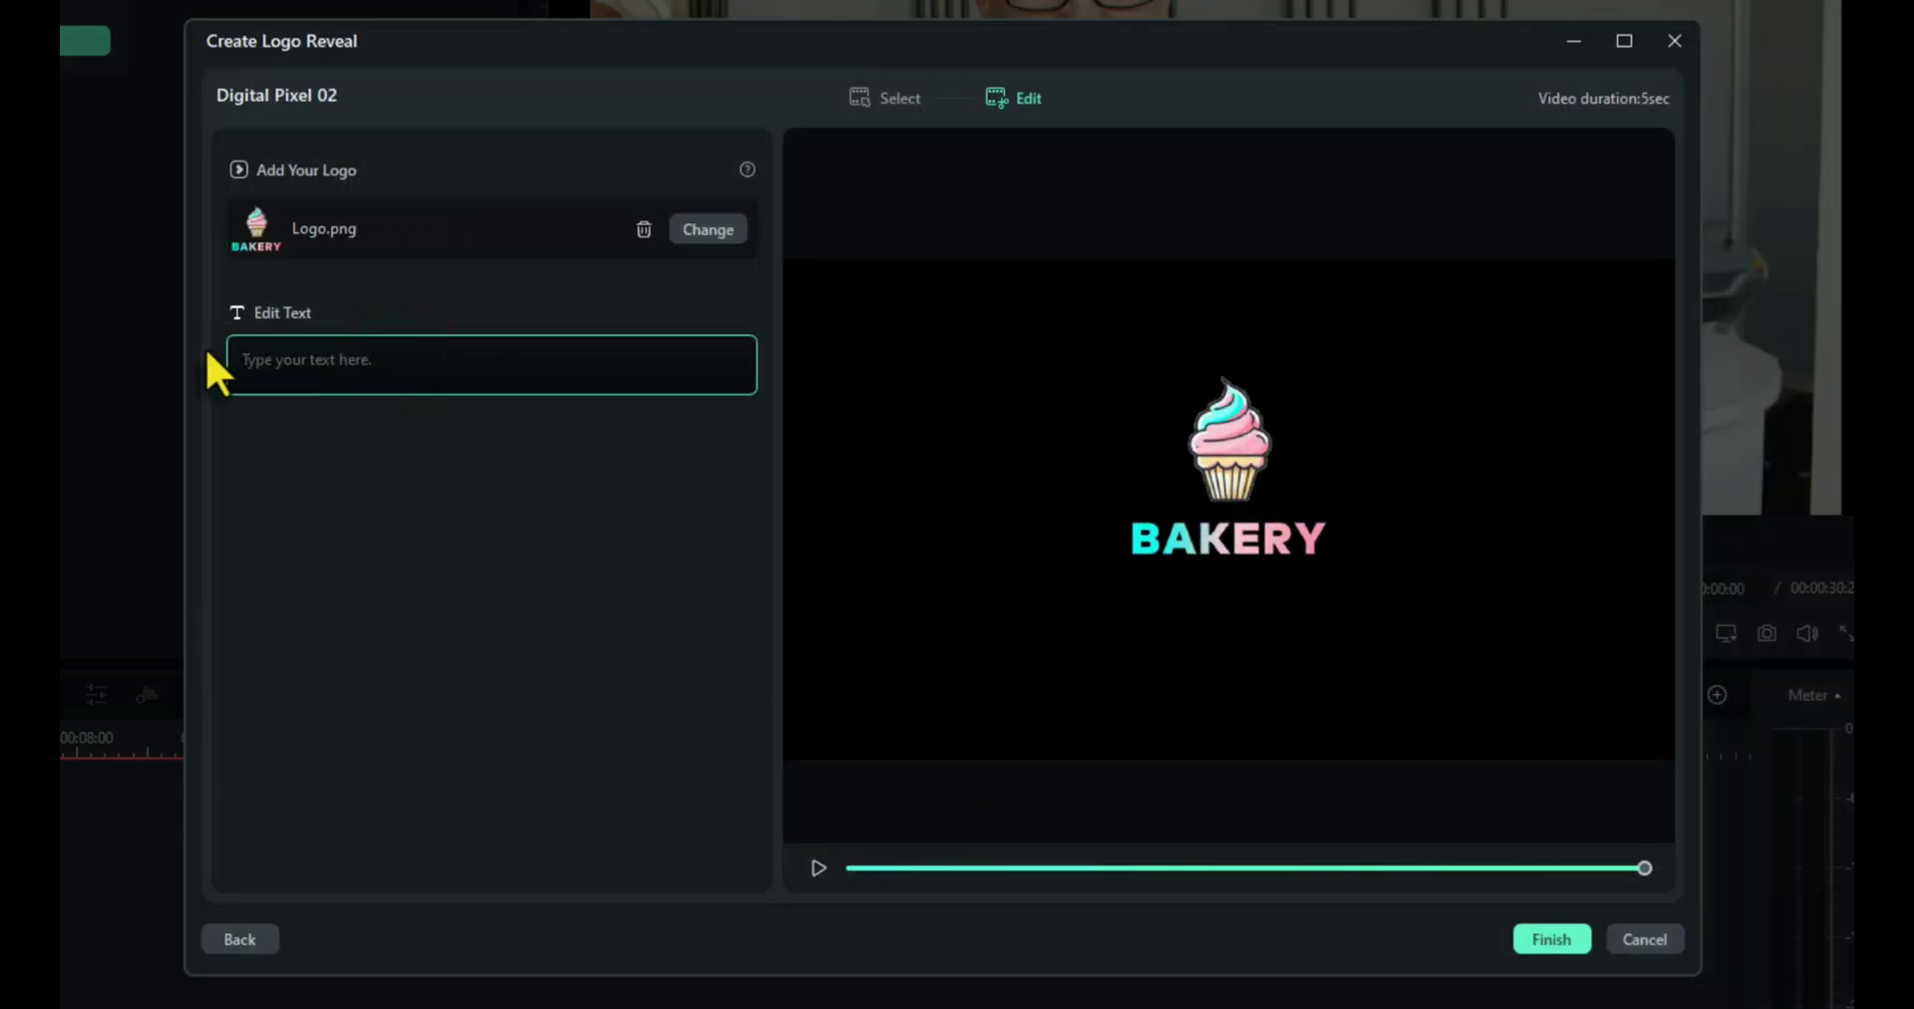
# Add the logo reveal on a track above the video and shift all other clips to 0:00.
pyautogui.click(1560, 942)
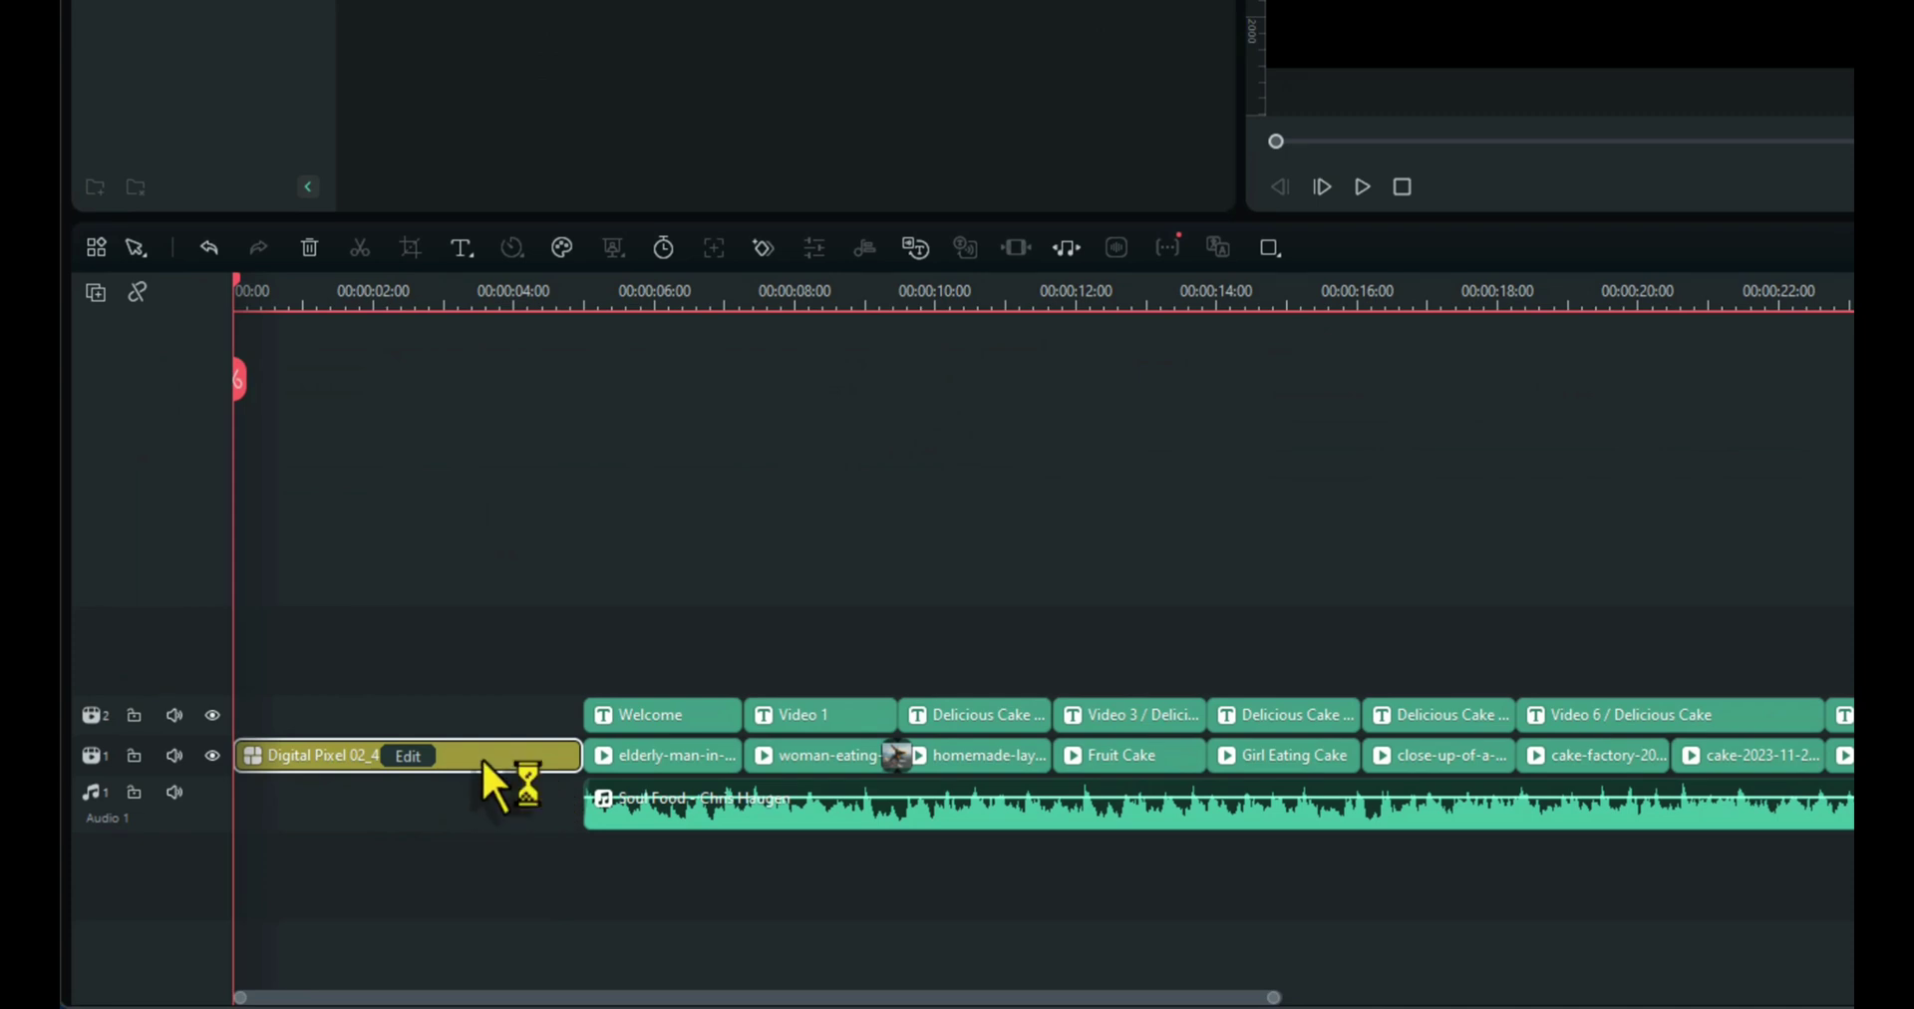
pyautogui.moveTo(483, 760); pyautogui.dragTo(478, 696)
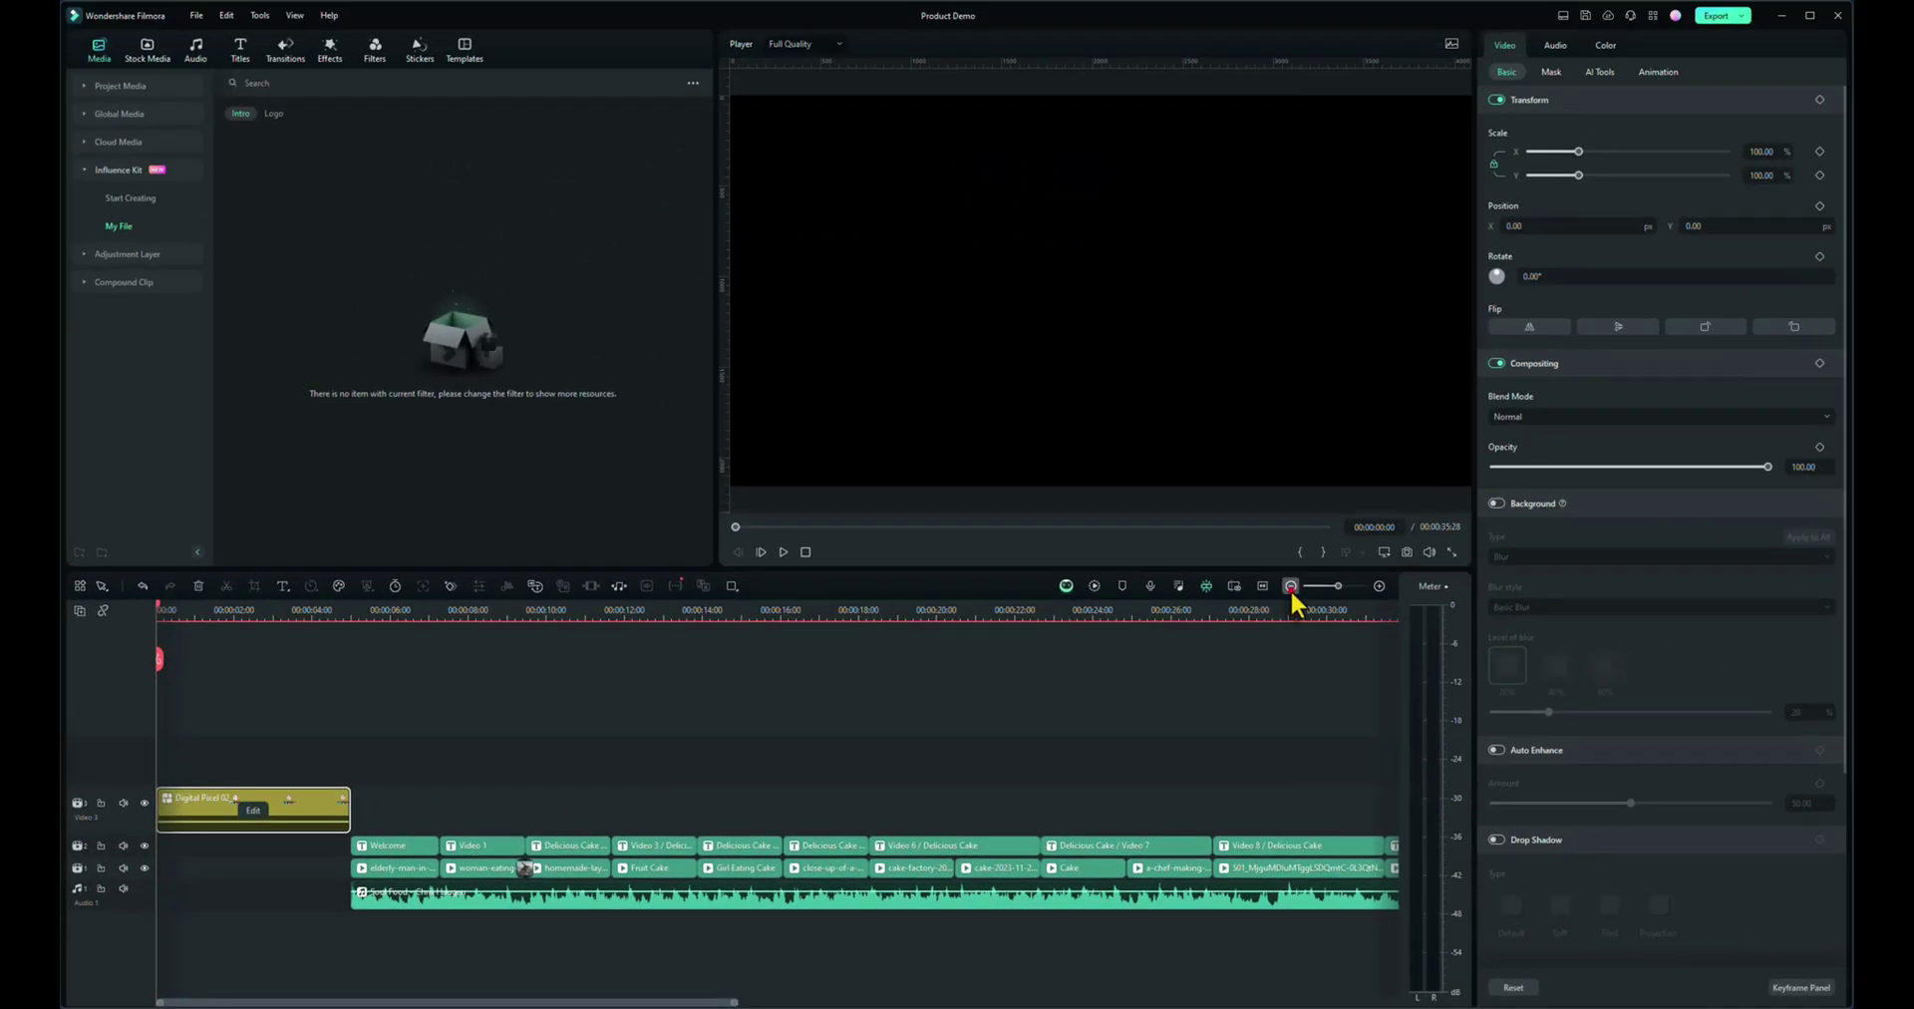
pyautogui.click(1290, 586)
pyautogui.moveTo(267, 801); pyautogui.dragTo(883, 927)
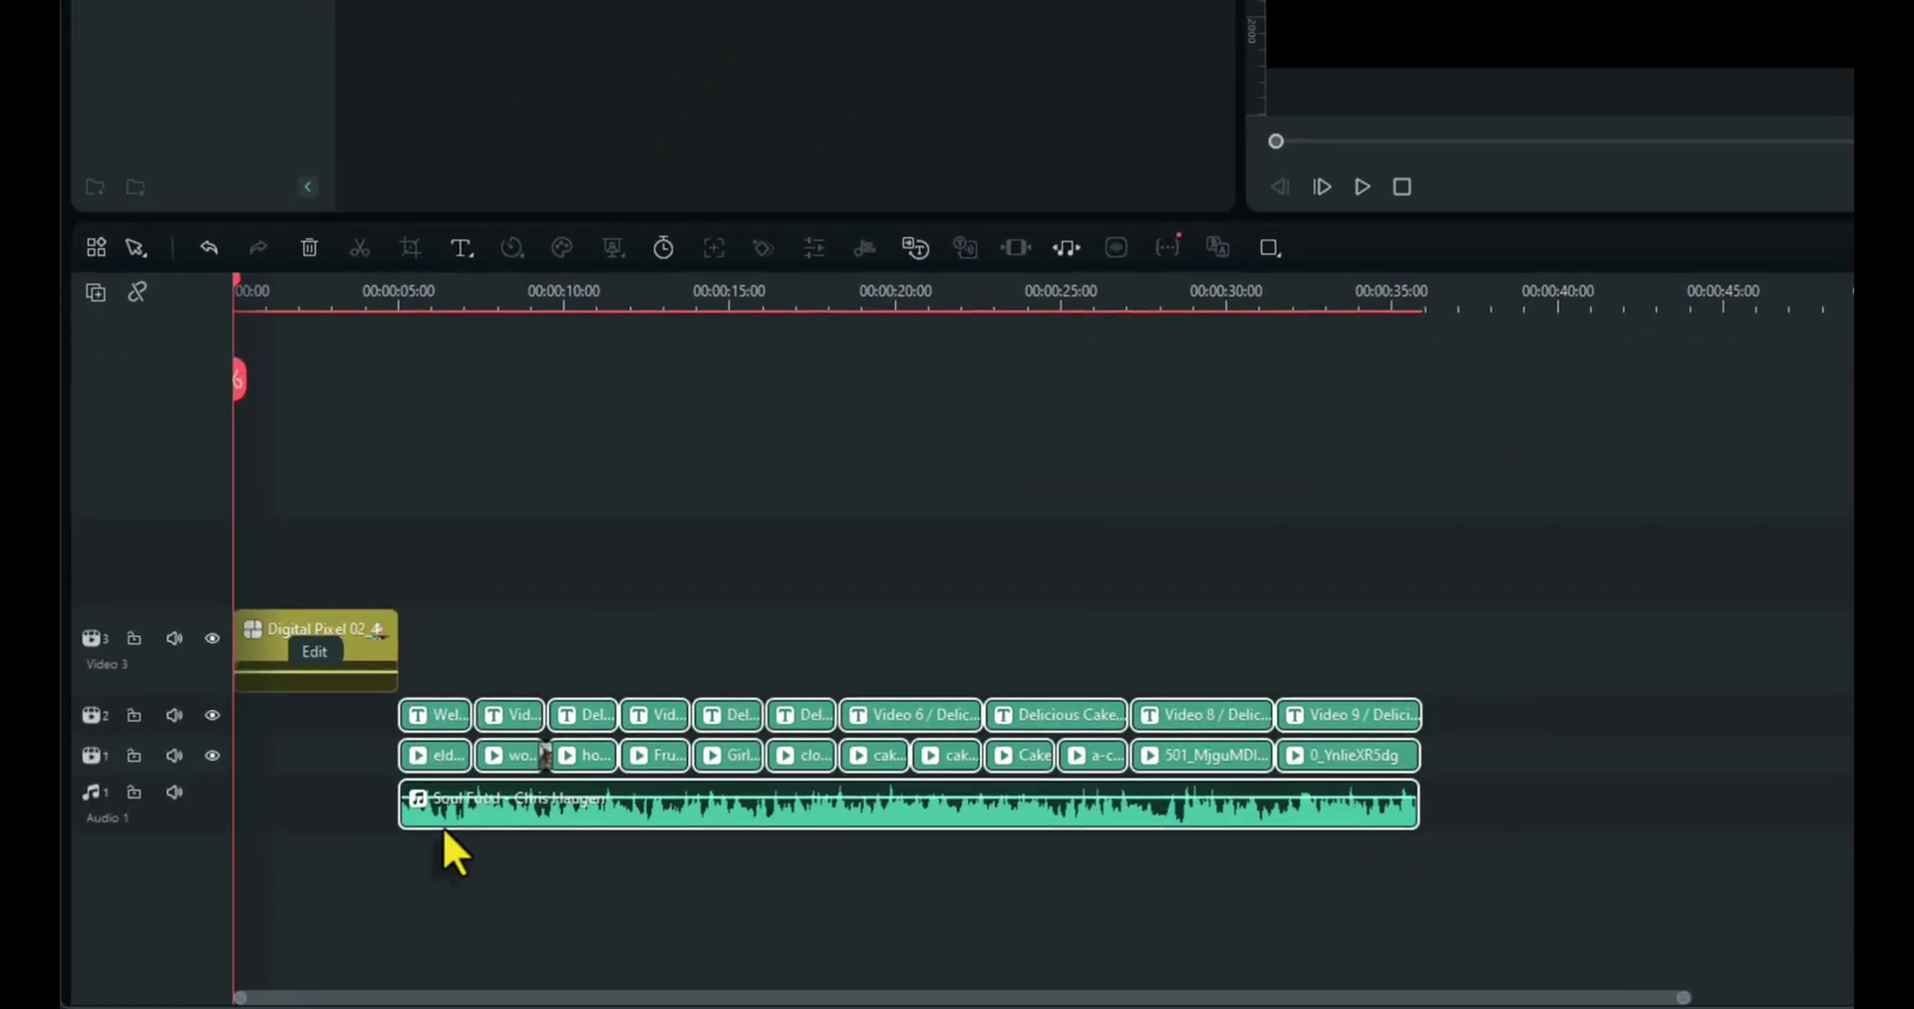
pyautogui.moveTo(424, 715); pyautogui.dragTo(260, 706)
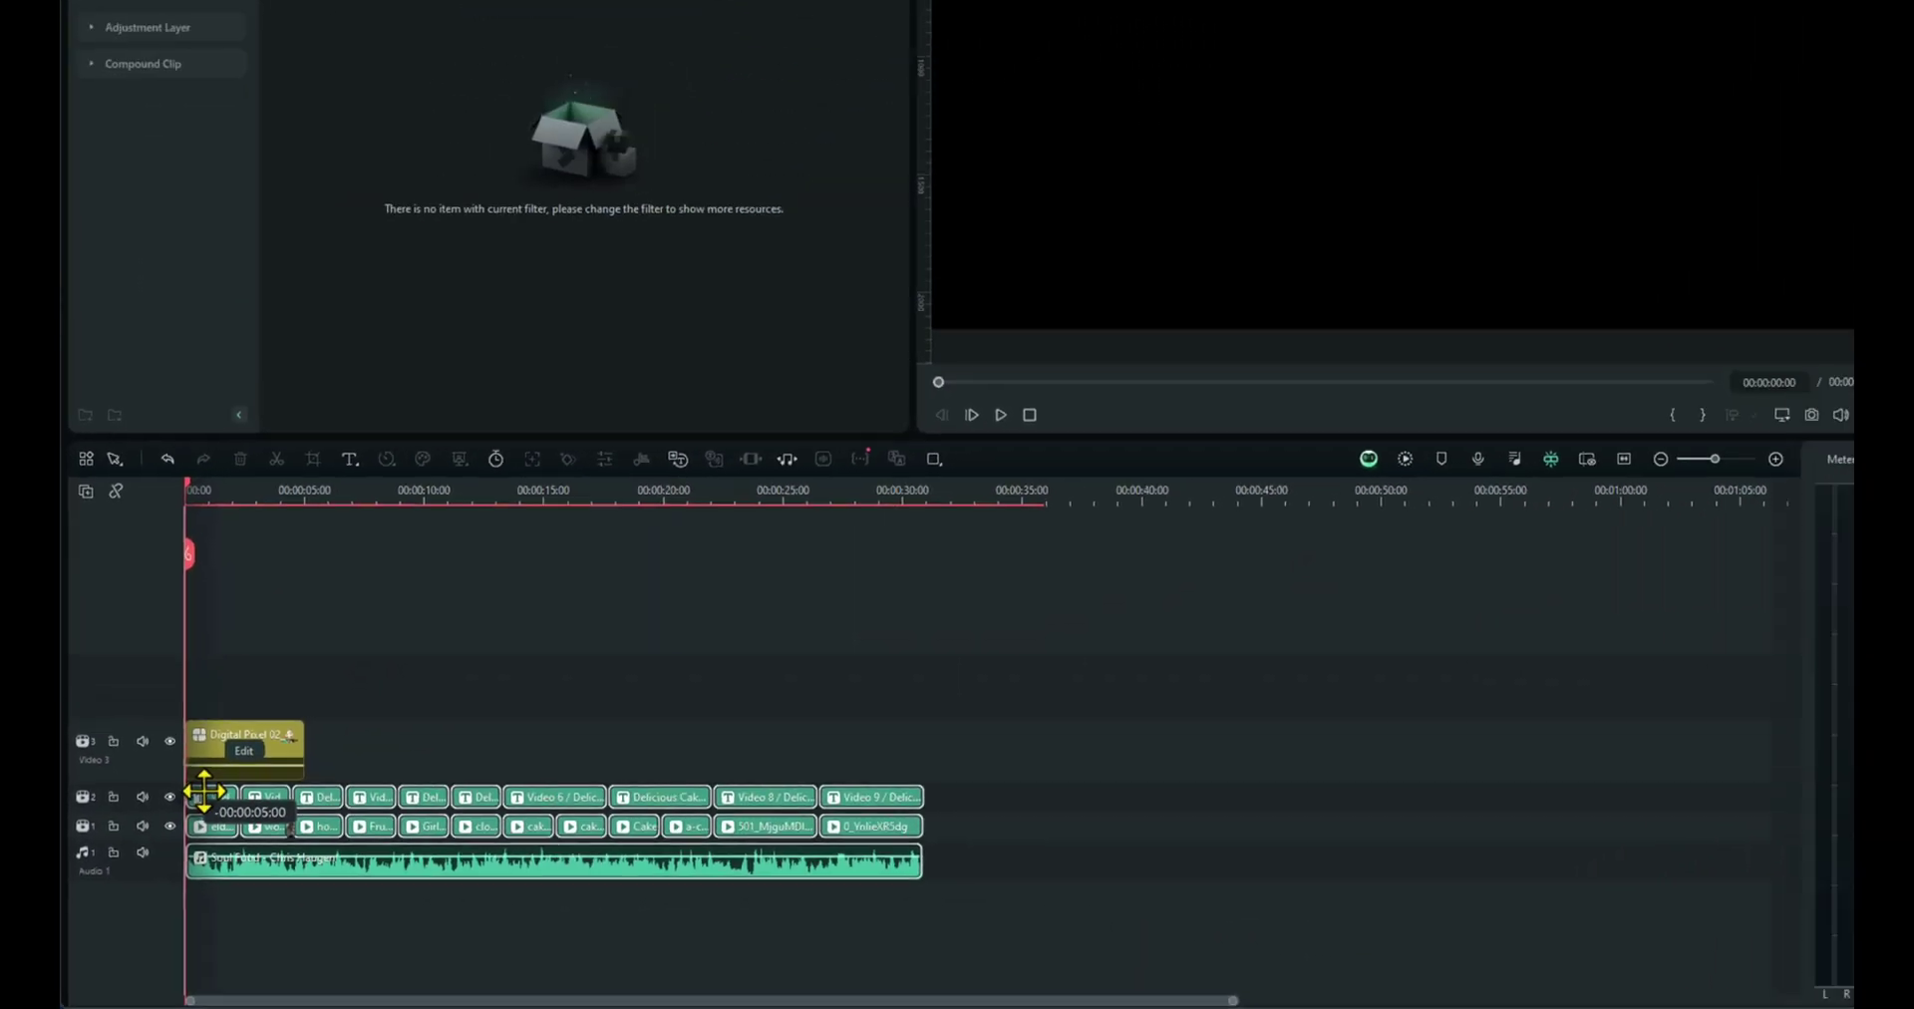
pyautogui.moveTo(204, 790); pyautogui.dragTo(205, 790)
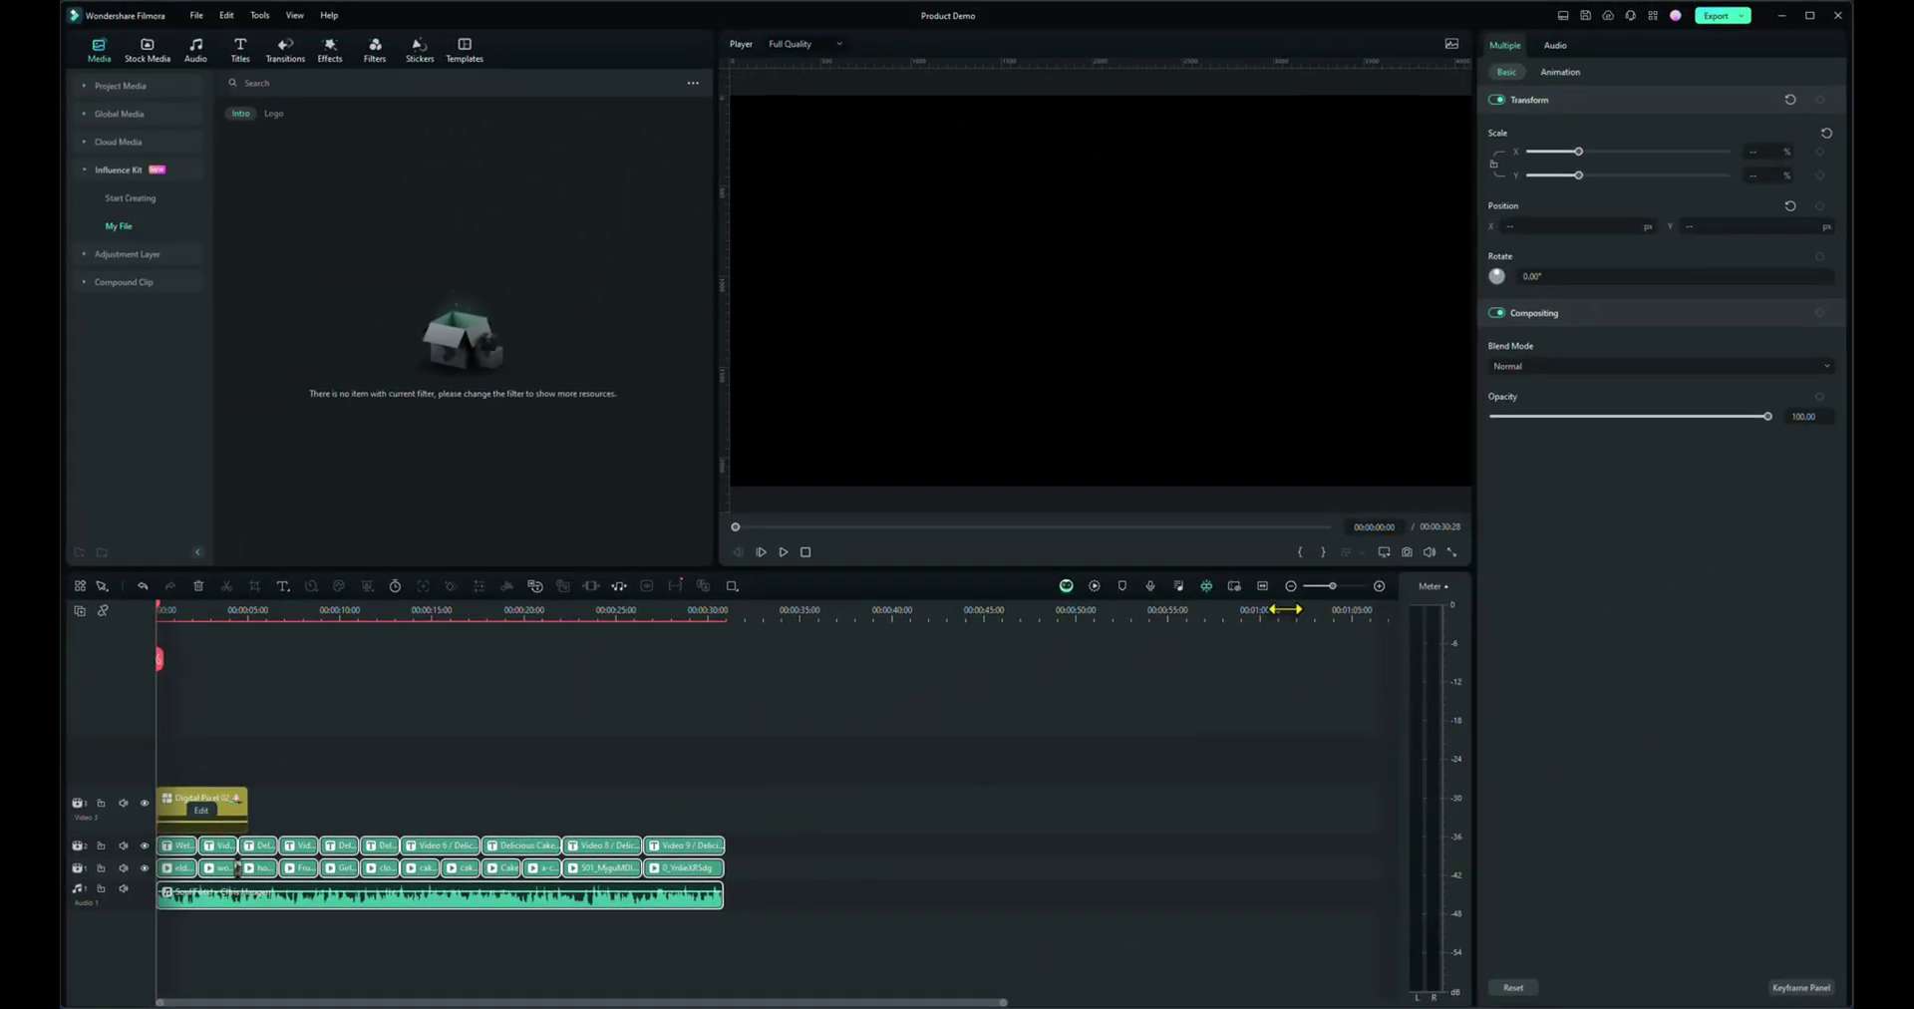
# Trim the logo reveal so it ends at the two-second mark.
pyautogui.click(1262, 586)
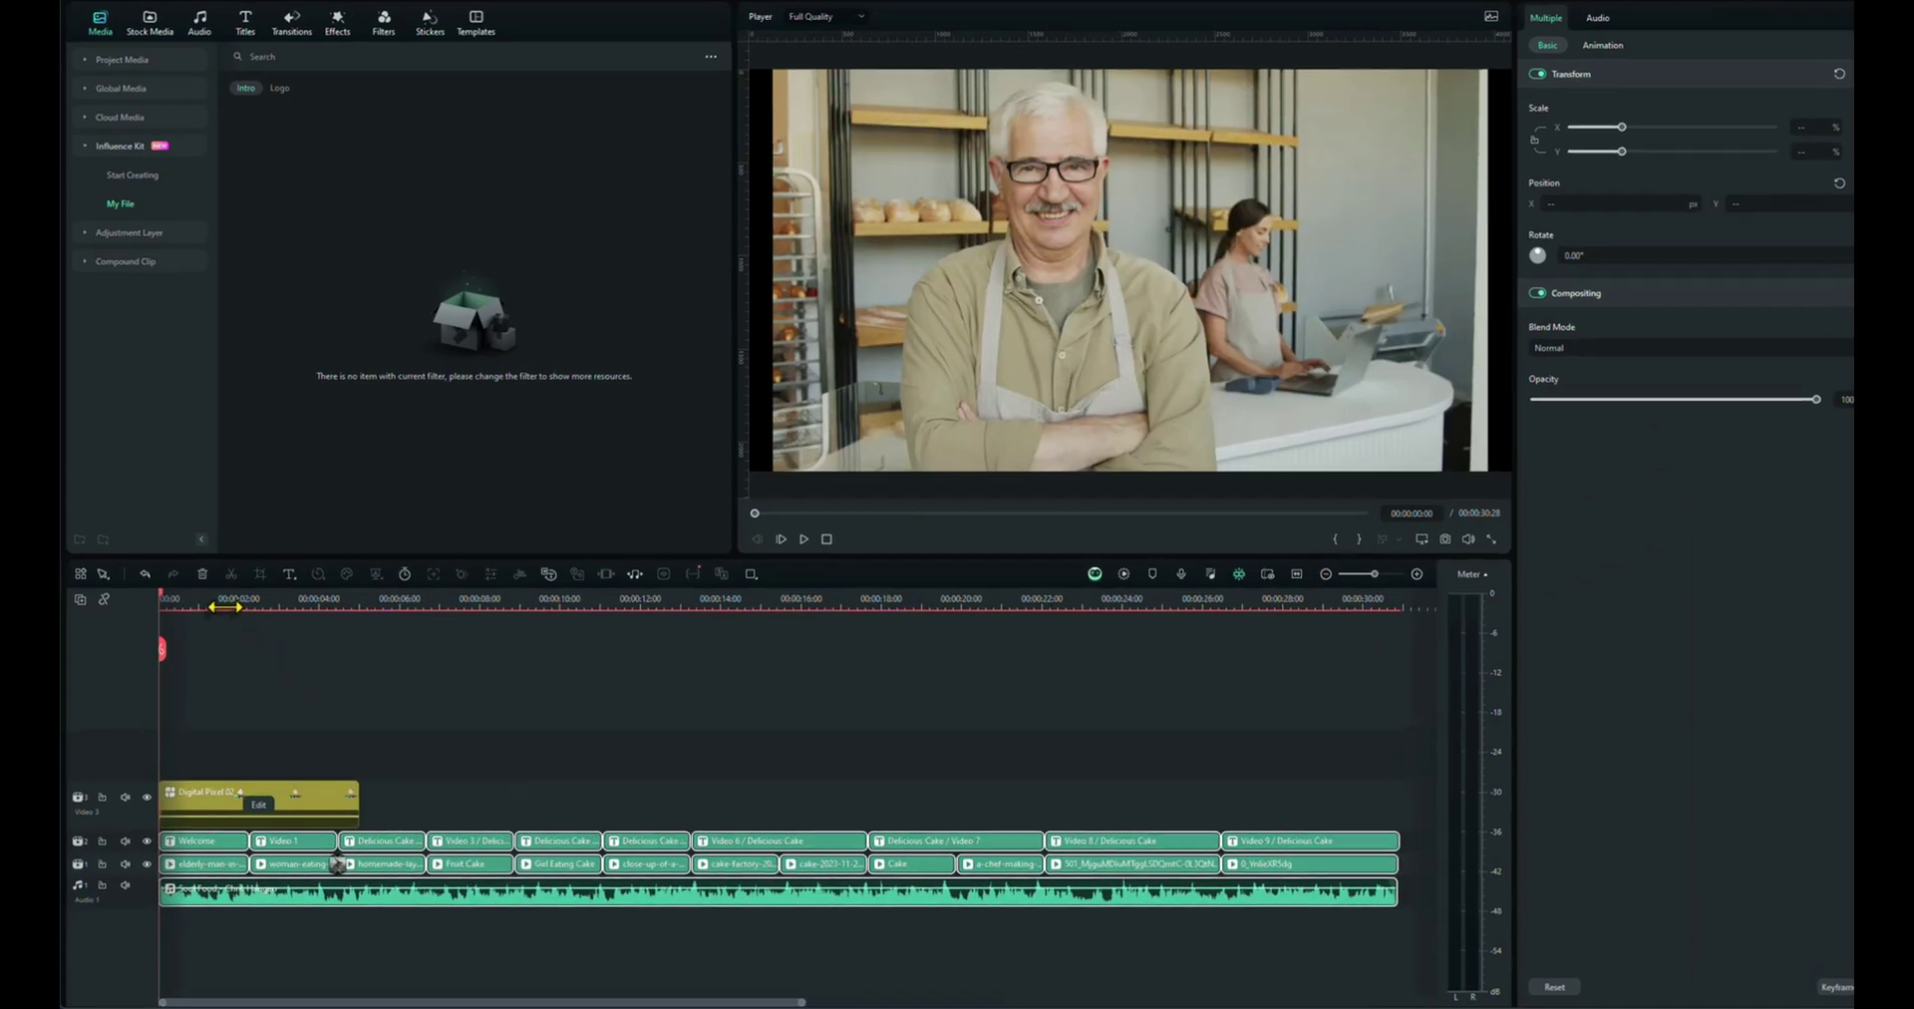
pyautogui.click(217, 608)
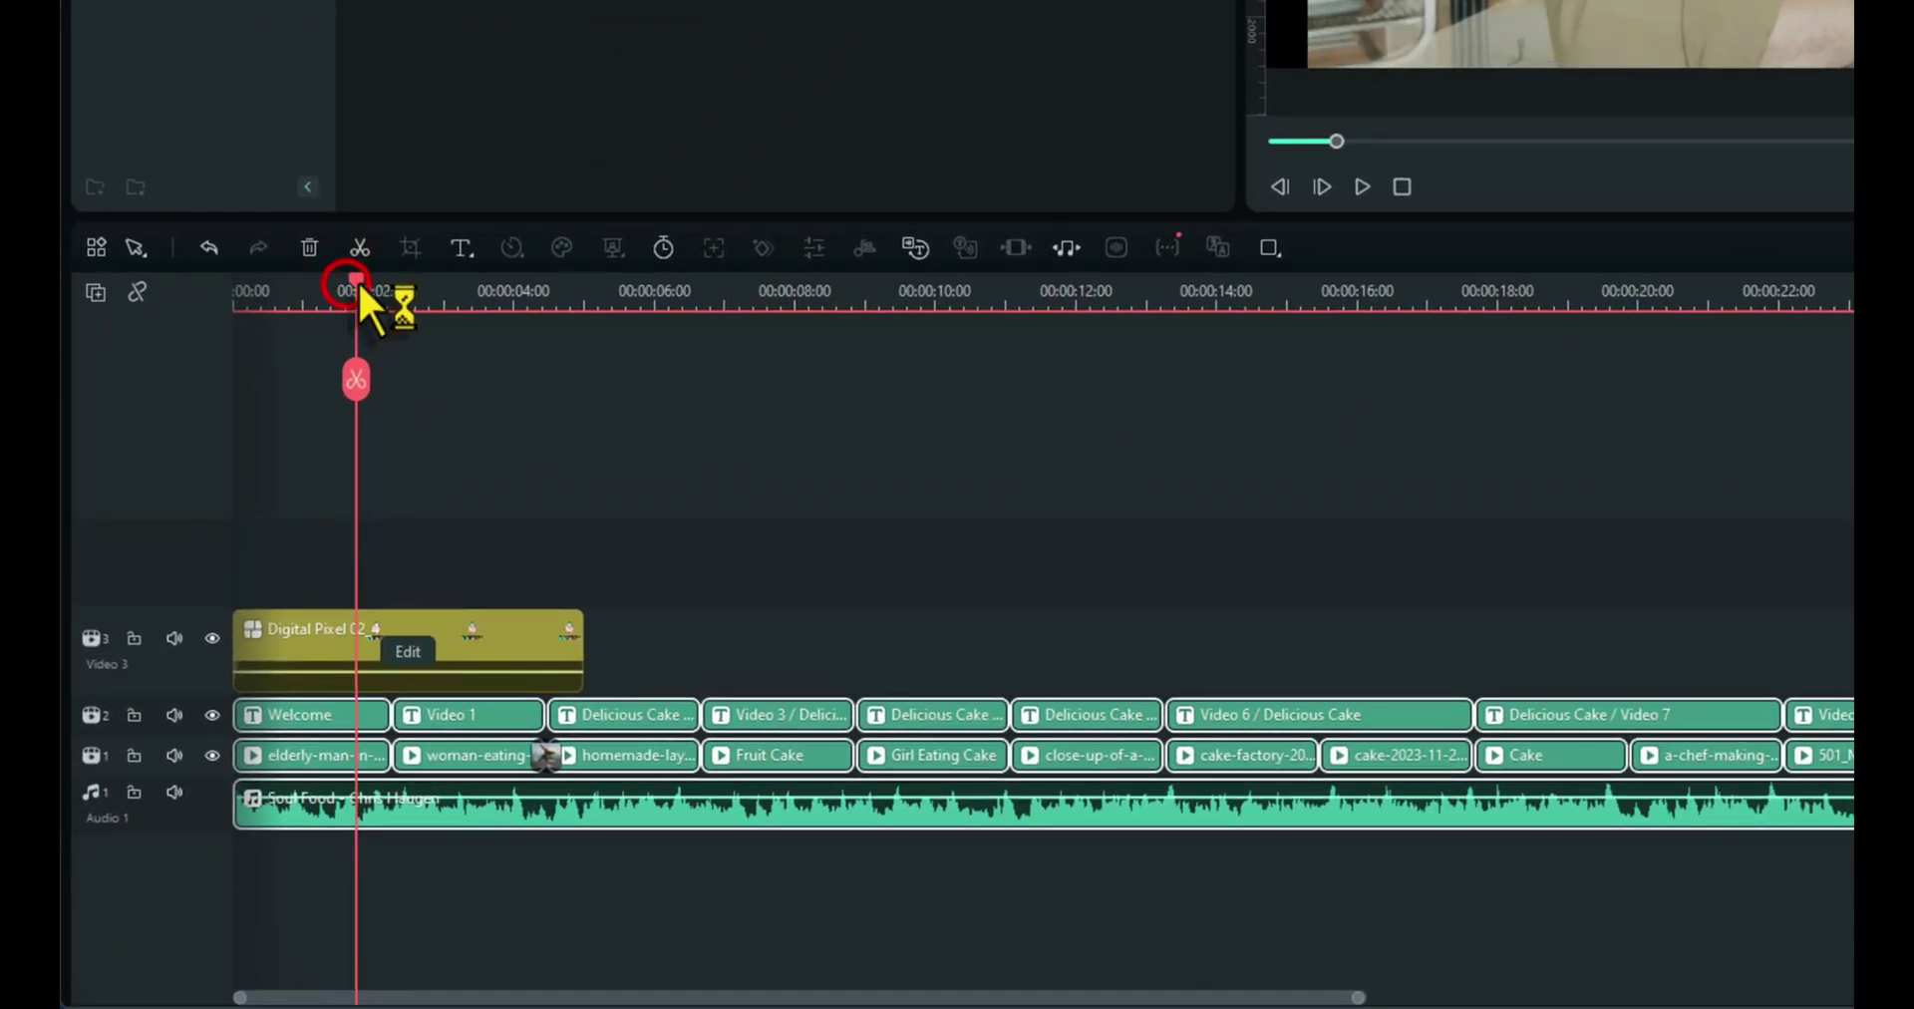
pyautogui.moveTo(360, 283); pyautogui.dragTo(384, 319)
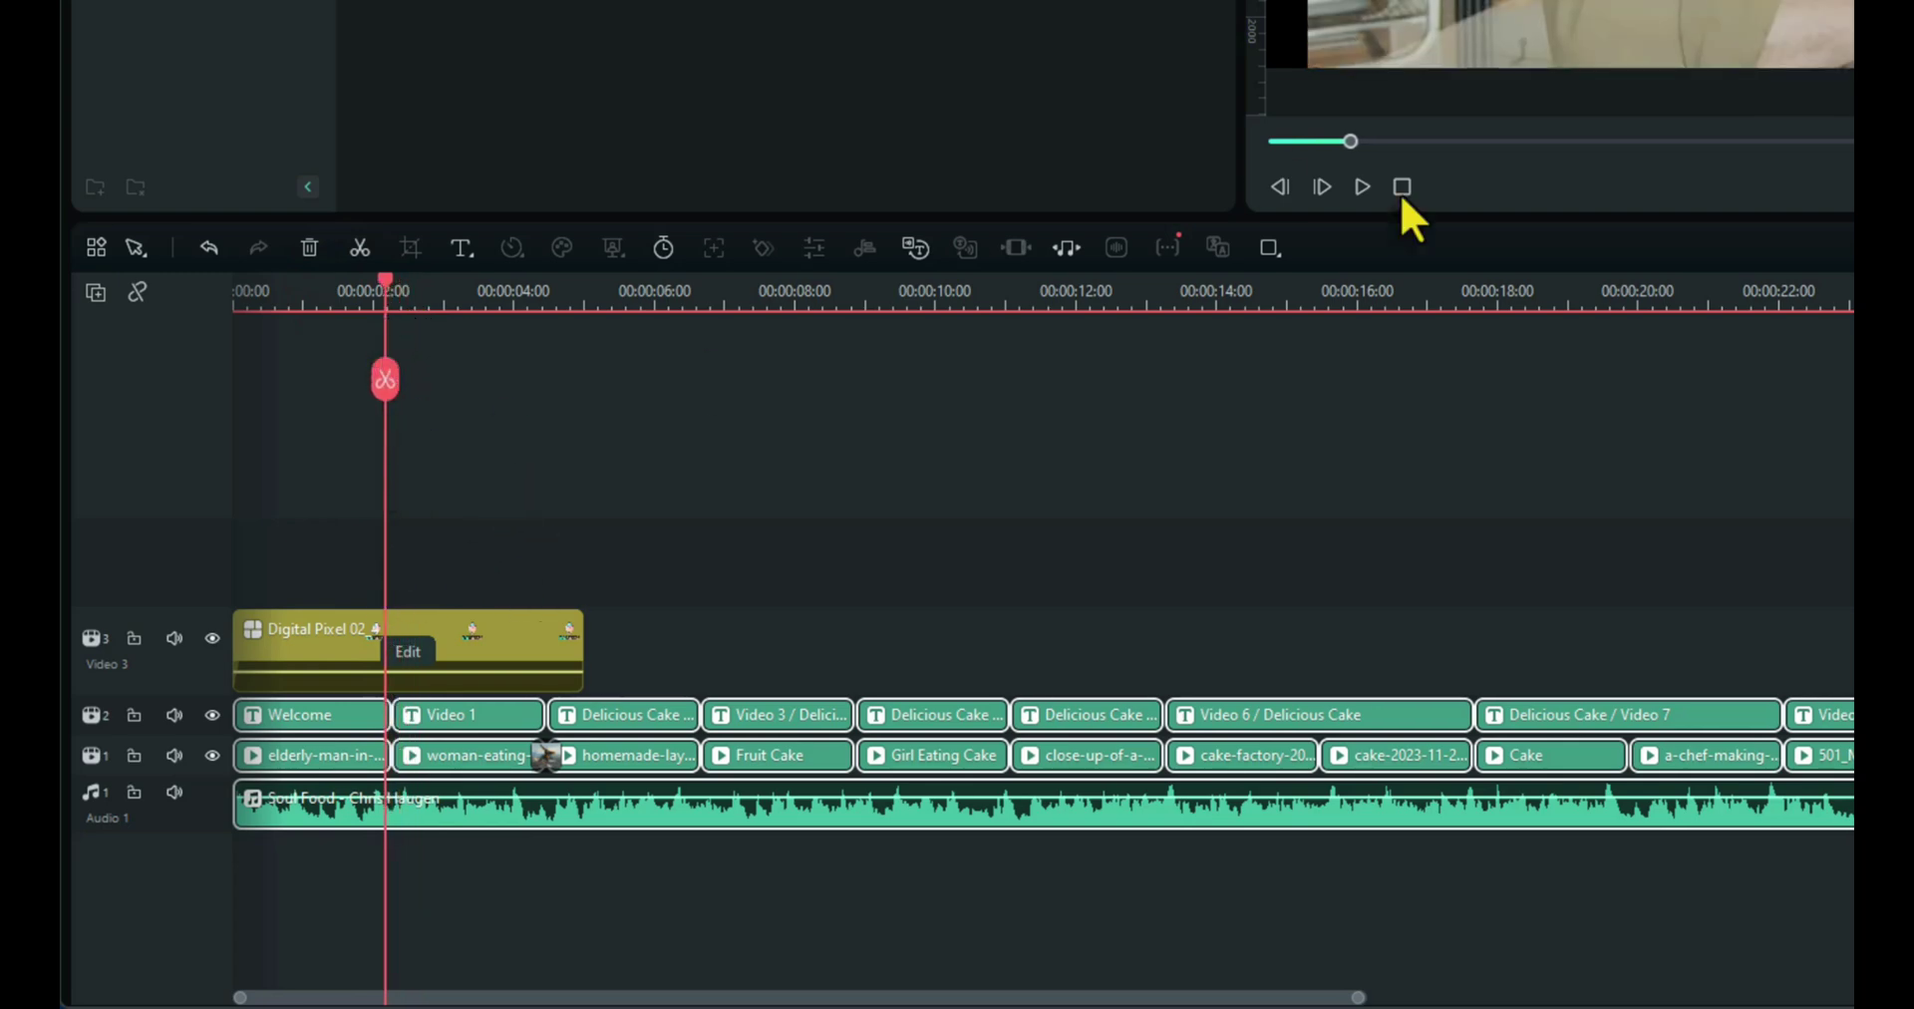
pyautogui.moveTo(580, 631); pyautogui.dragTo(373, 668)
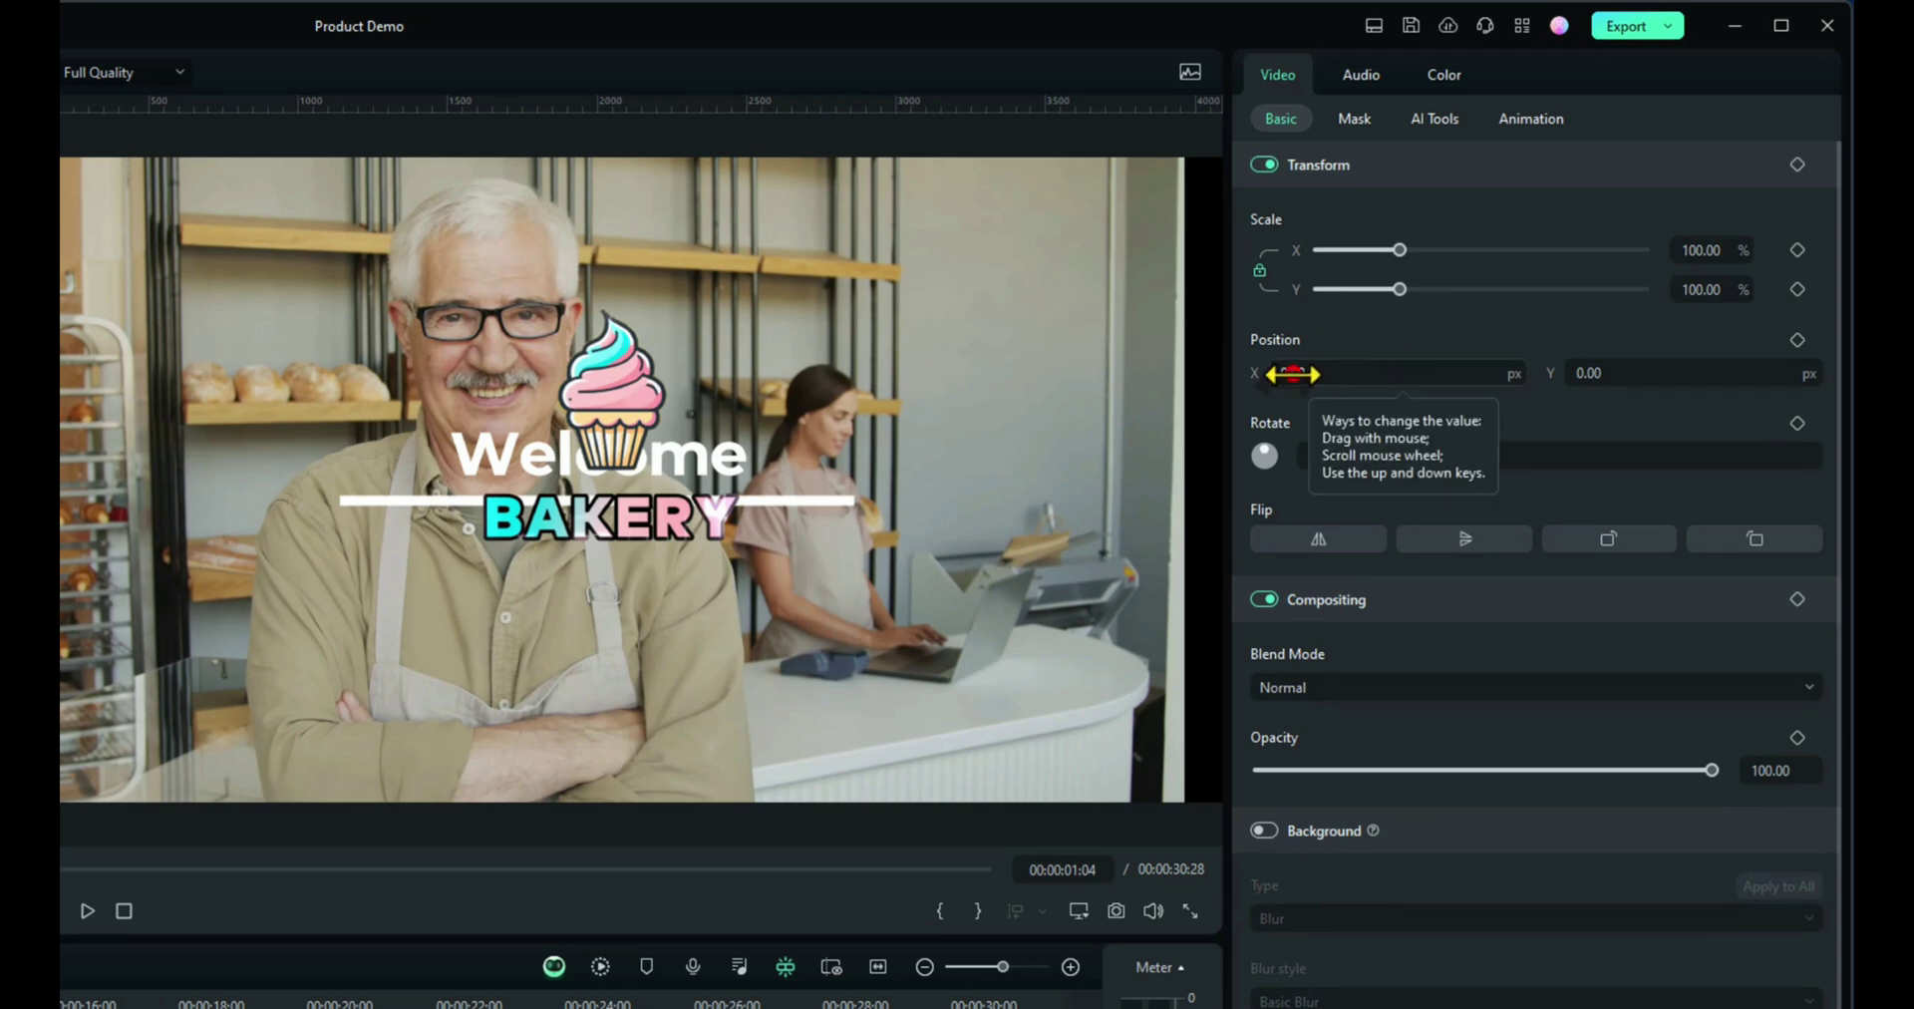
# Position the logo at X 1338, Y 441 and scale it down to 81.72%.
pyautogui.moveTo(1294, 374); pyautogui.dragTo(1450, 374)
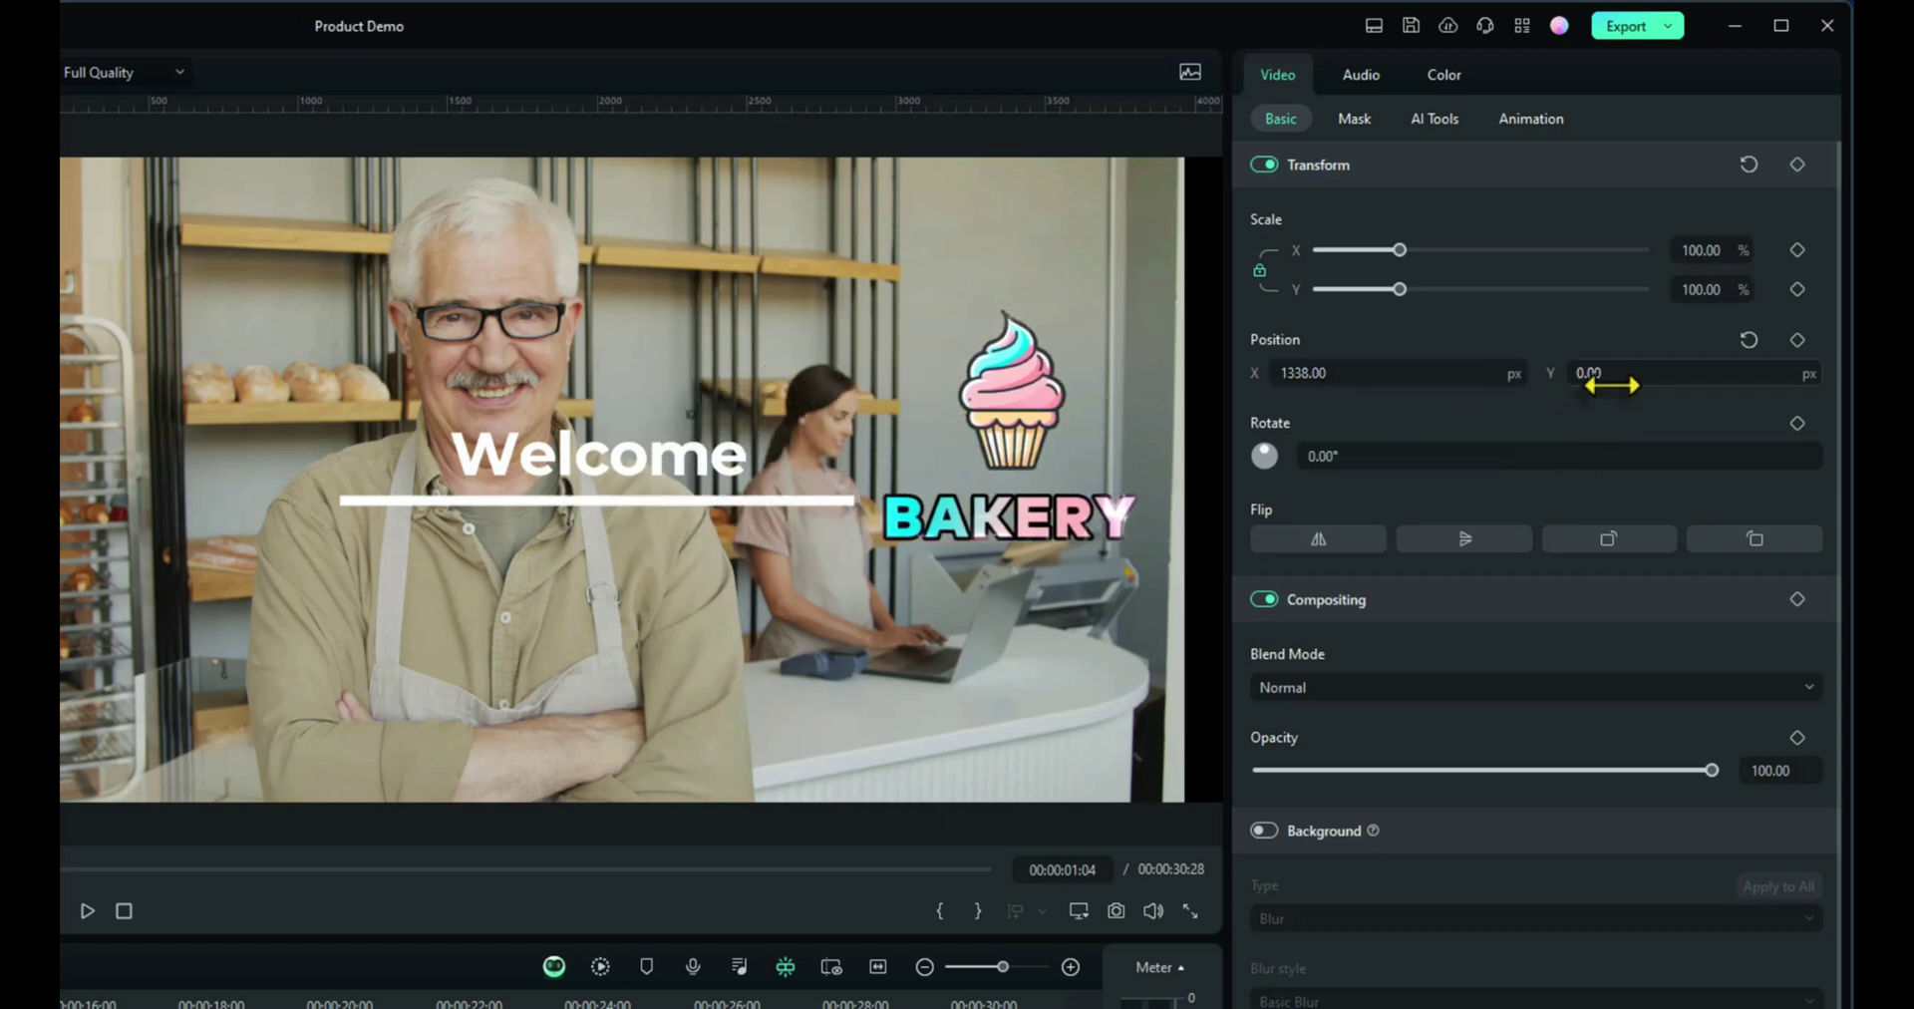
pyautogui.moveTo(1592, 381); pyautogui.dragTo(1432, 374)
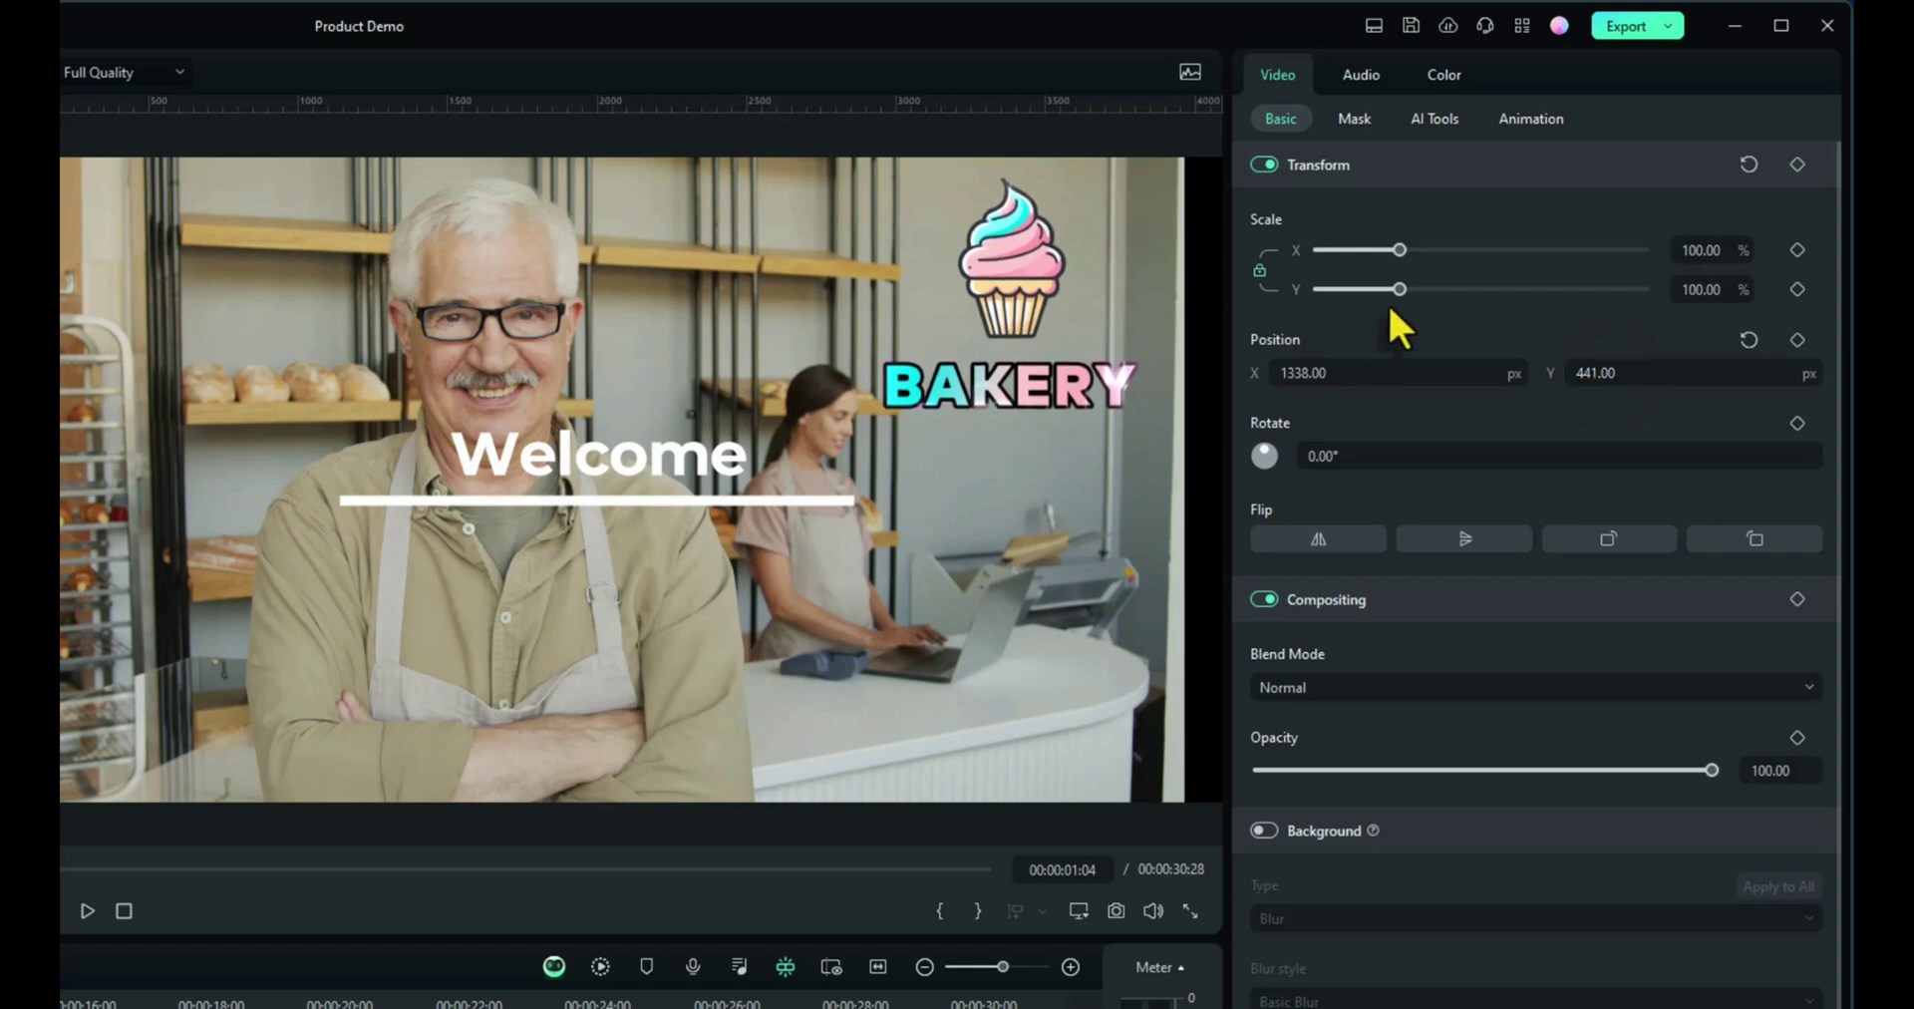
pyautogui.moveTo(1398, 289); pyautogui.dragTo(1383, 288)
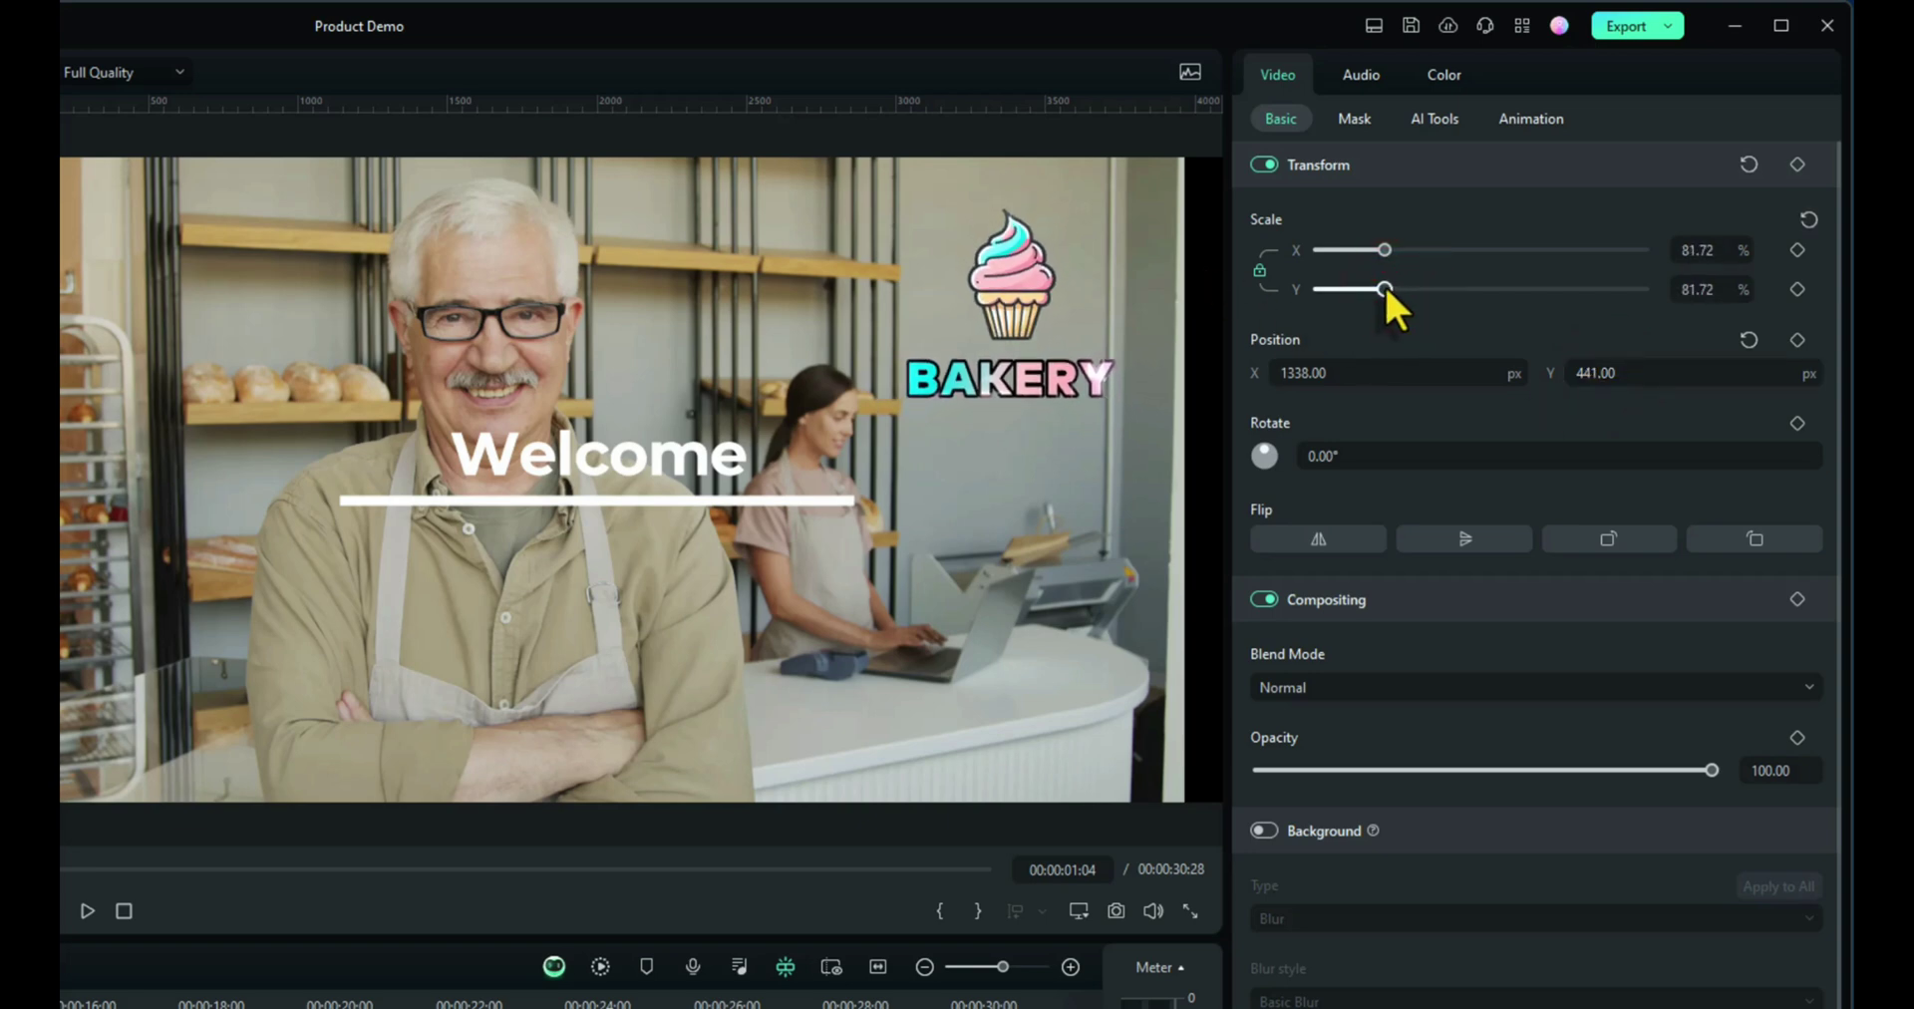
pyautogui.click(123, 910)
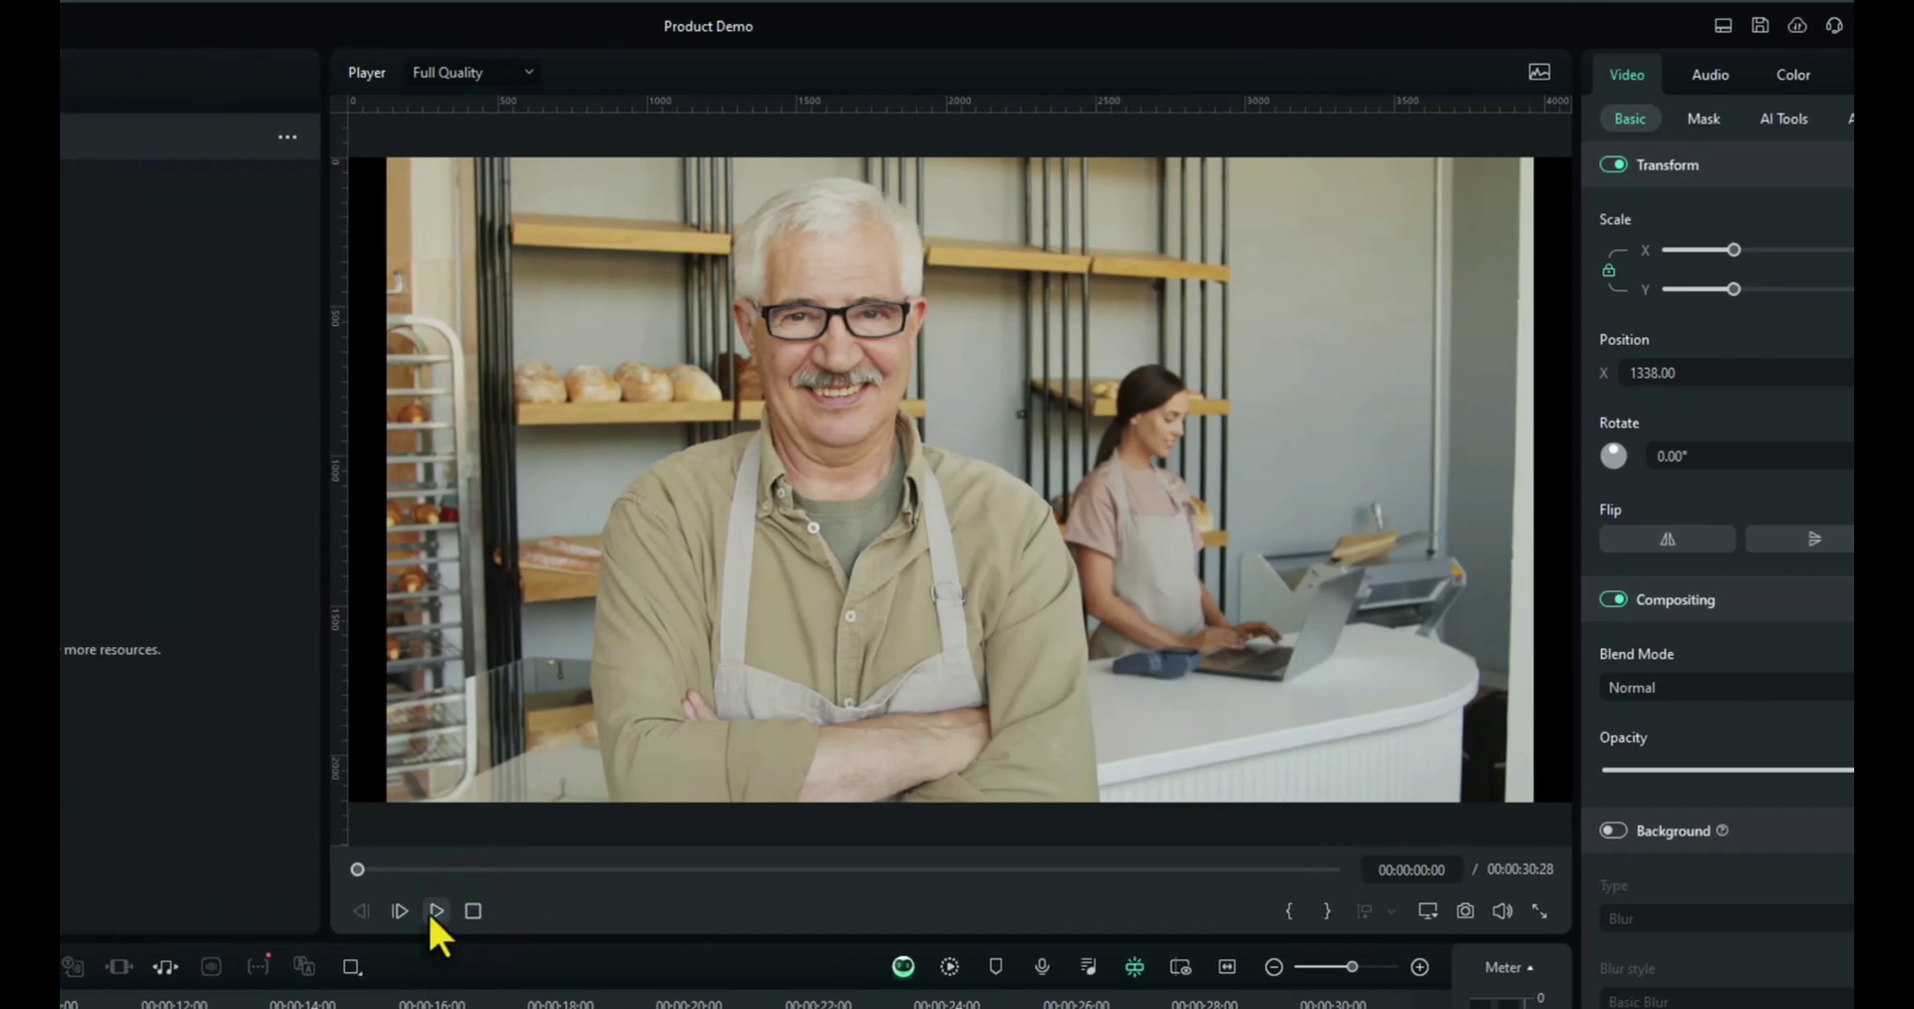
pyautogui.click(429, 915)
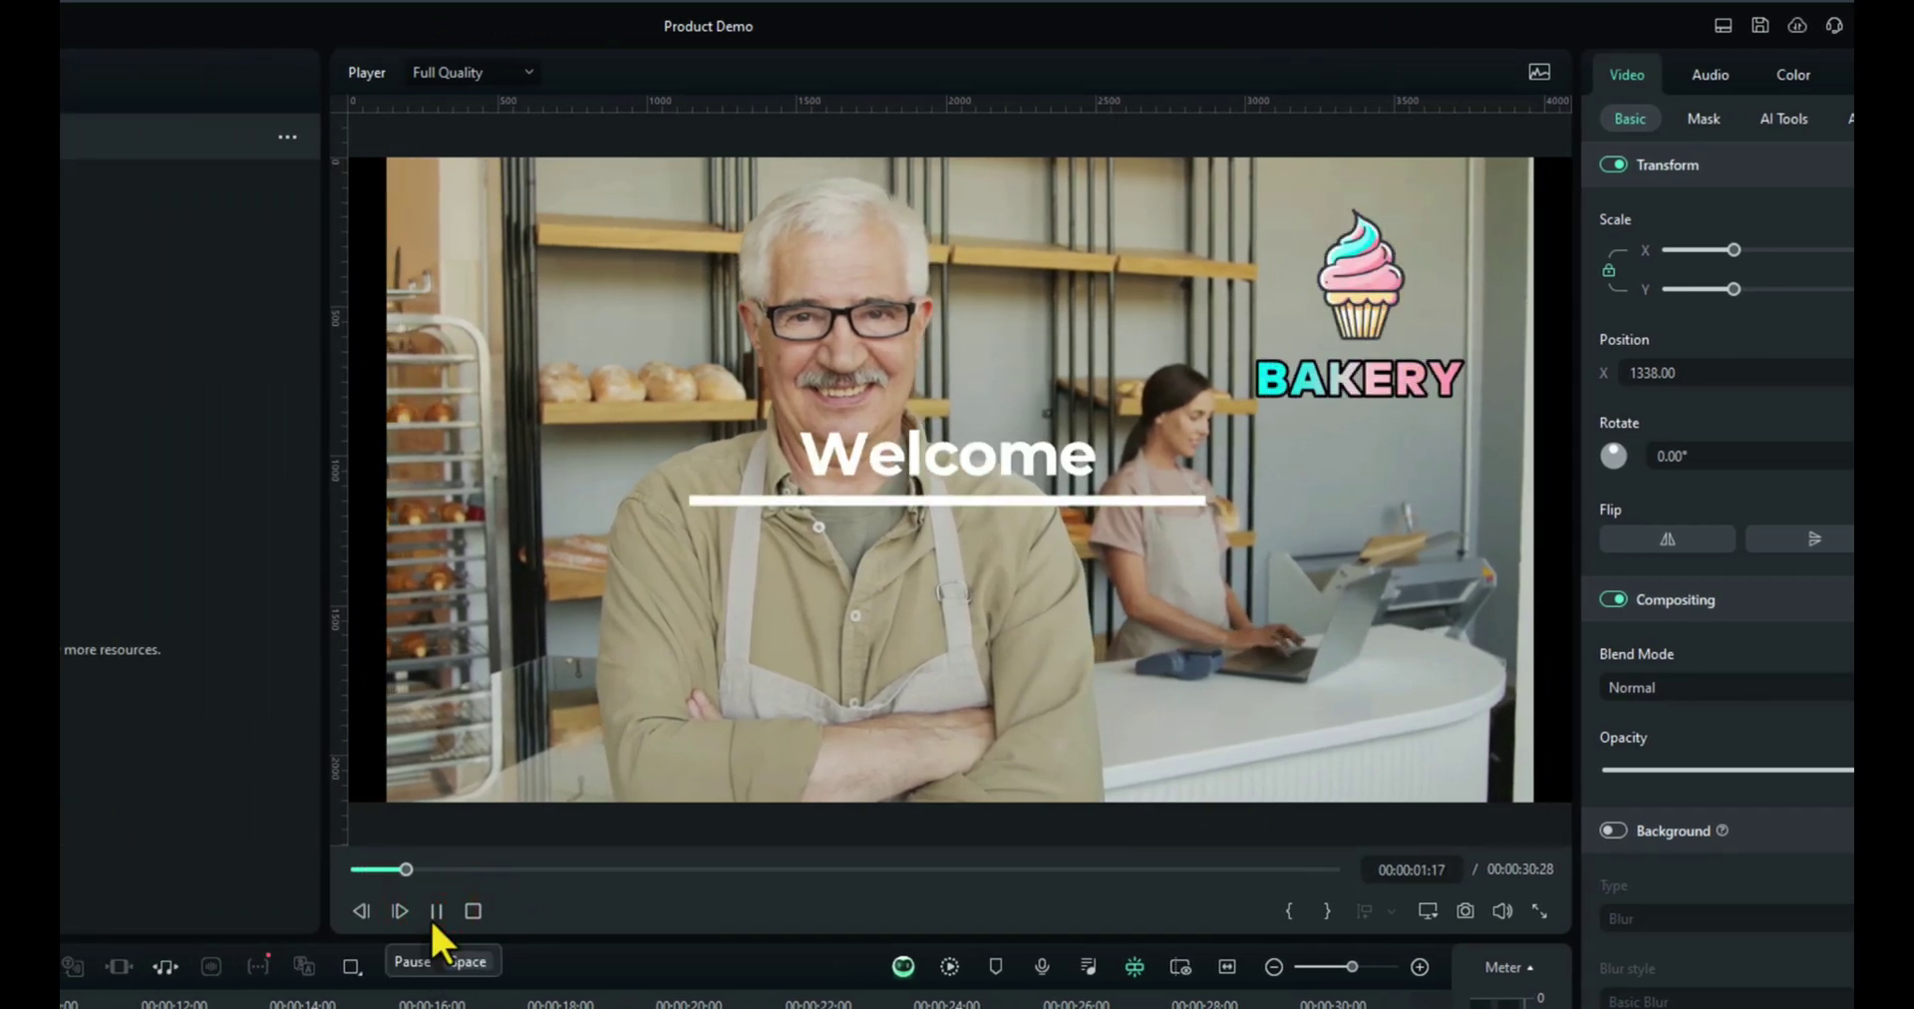